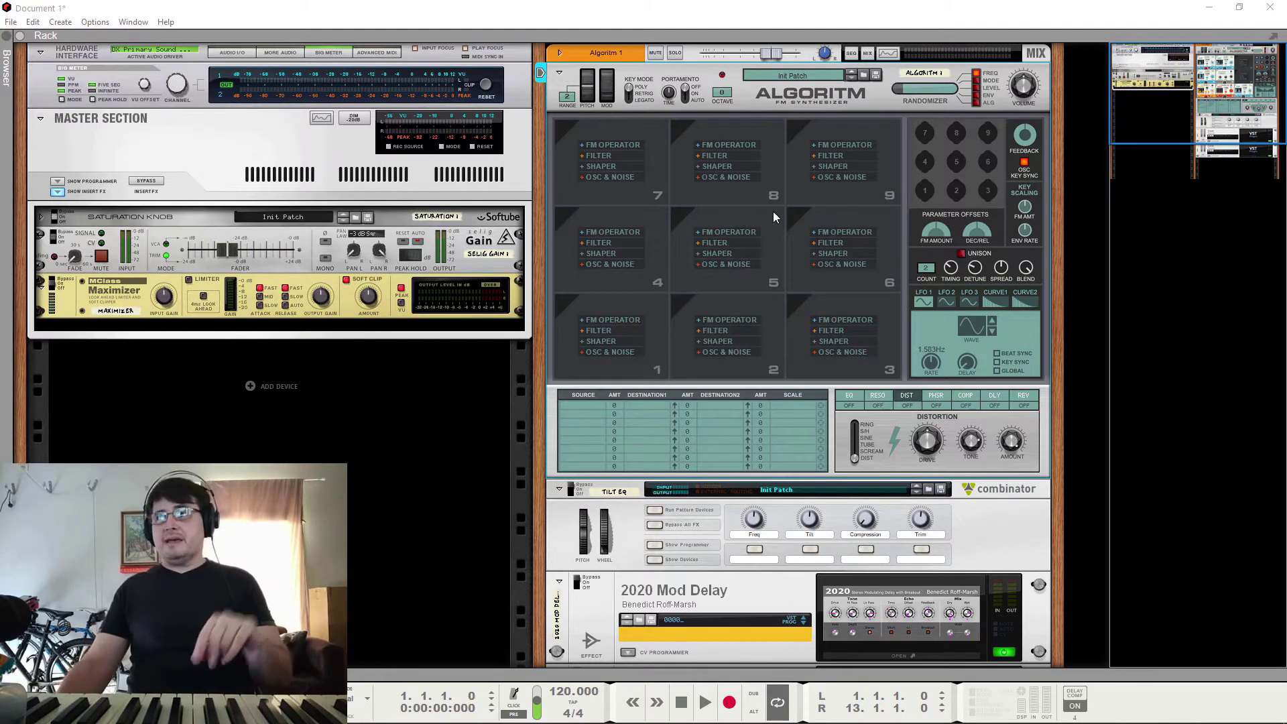
Add an FM operator in slot 1 of the Algoritm synthesizer
click(615, 321)
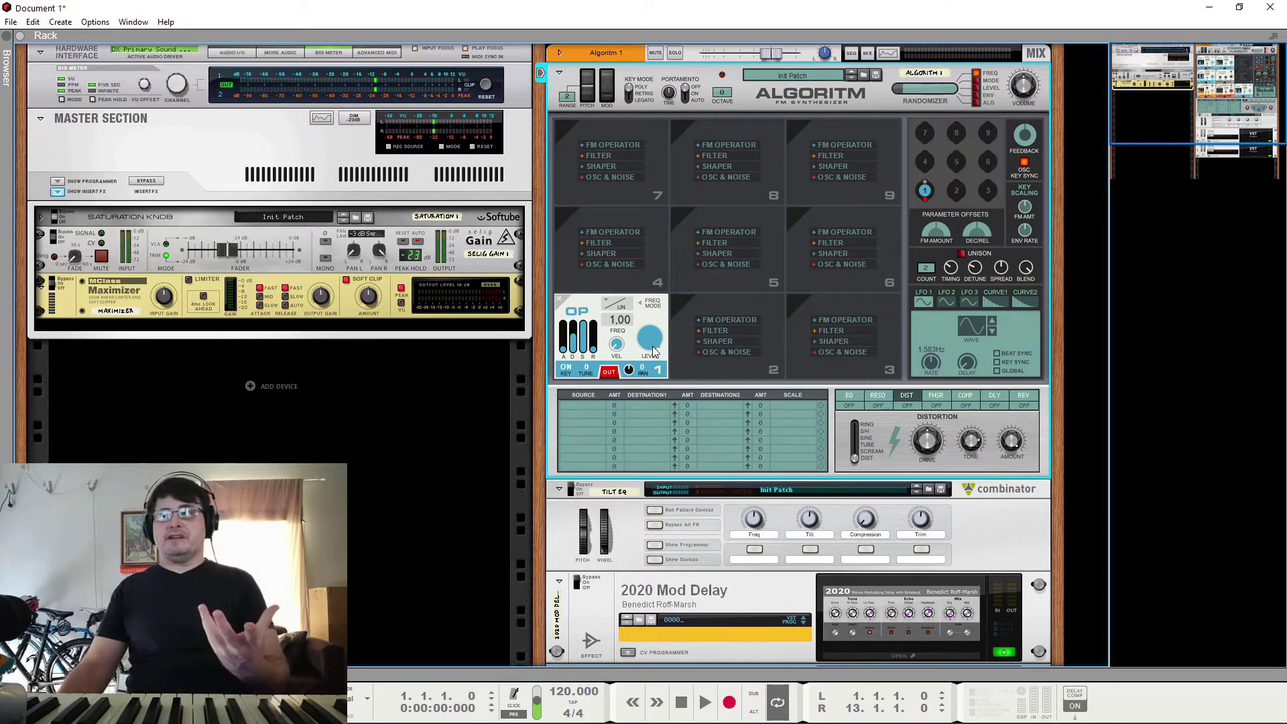
mouse_move(654, 351)
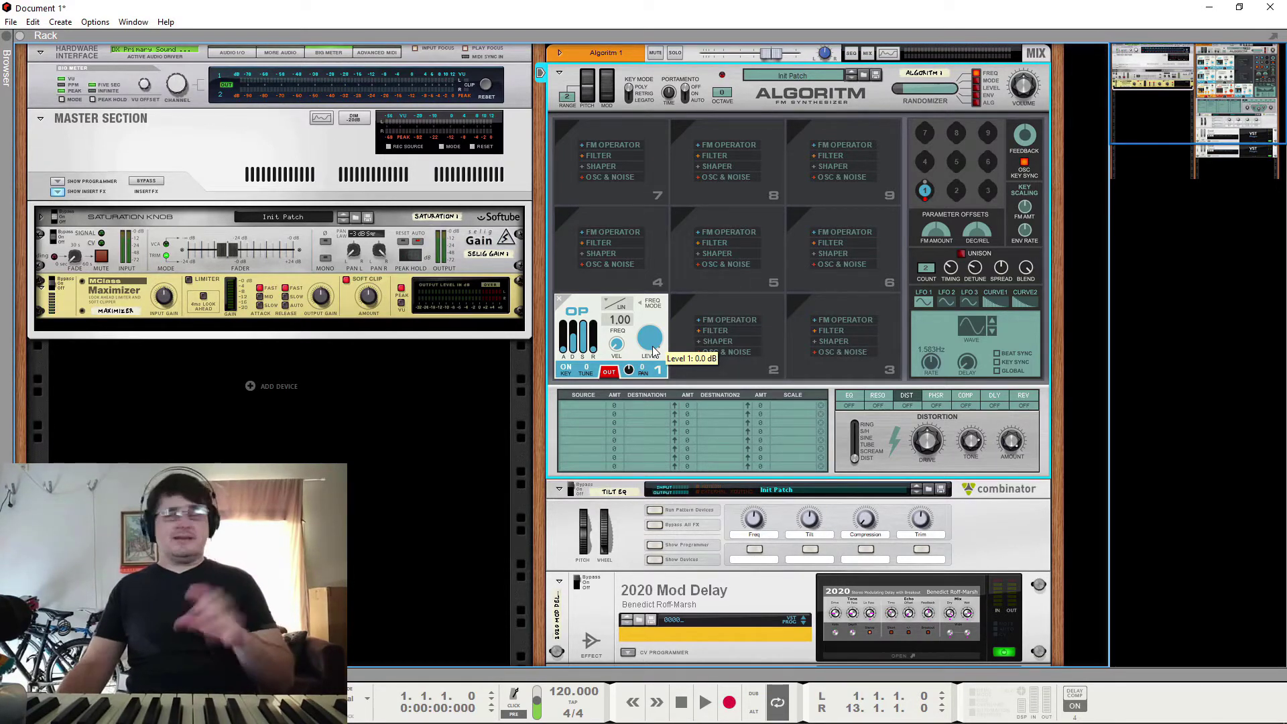
Fold the Algoritm device and show the devices inside the Tilt EQ Combinator
click(559, 71)
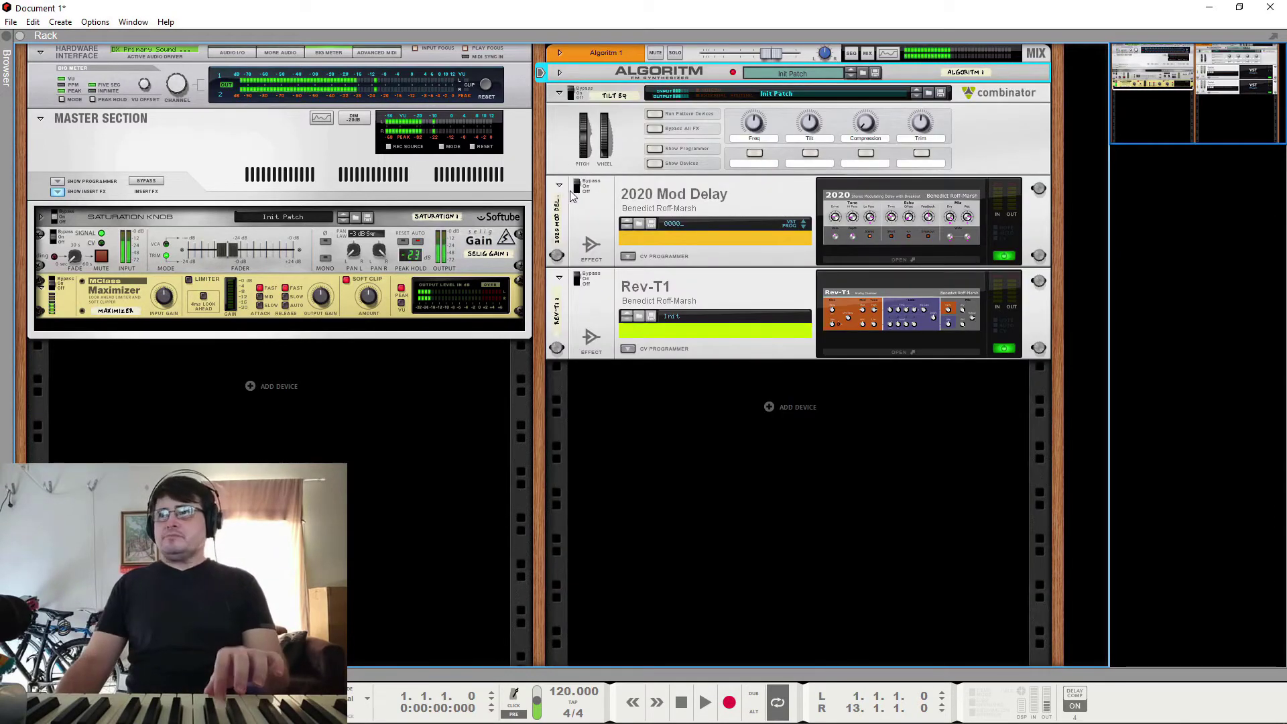
click(571, 98)
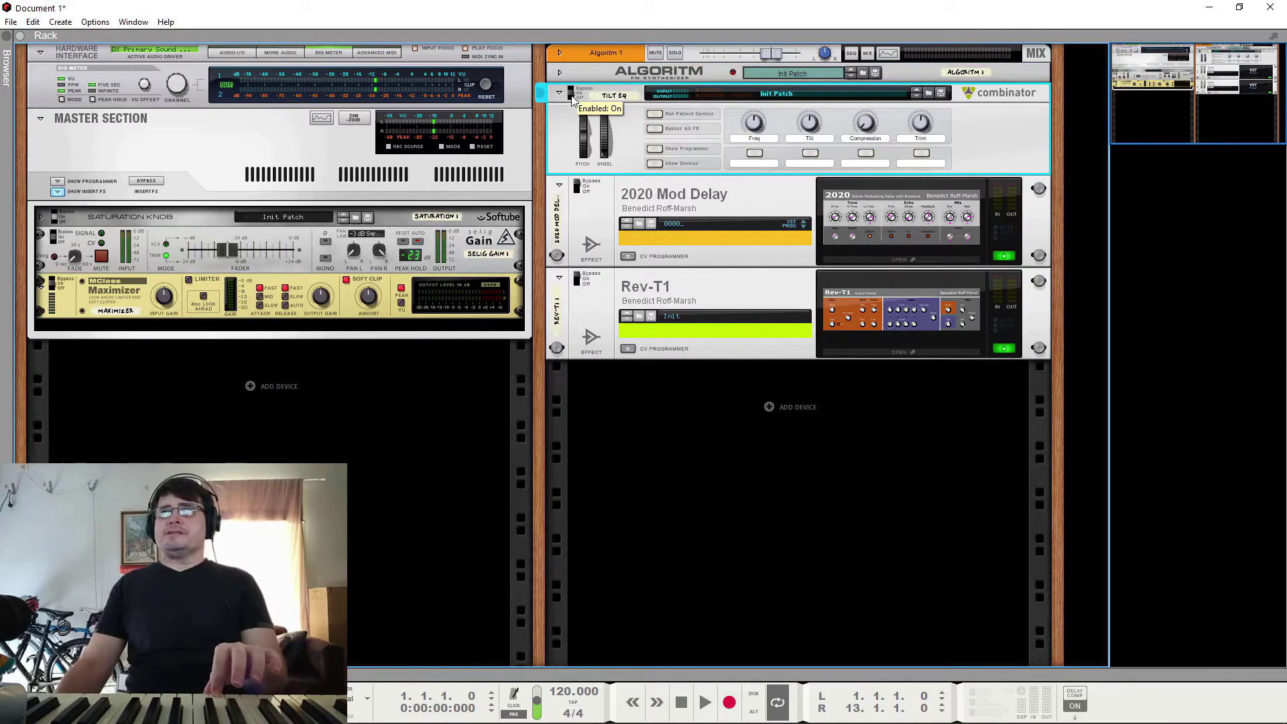
click(561, 92)
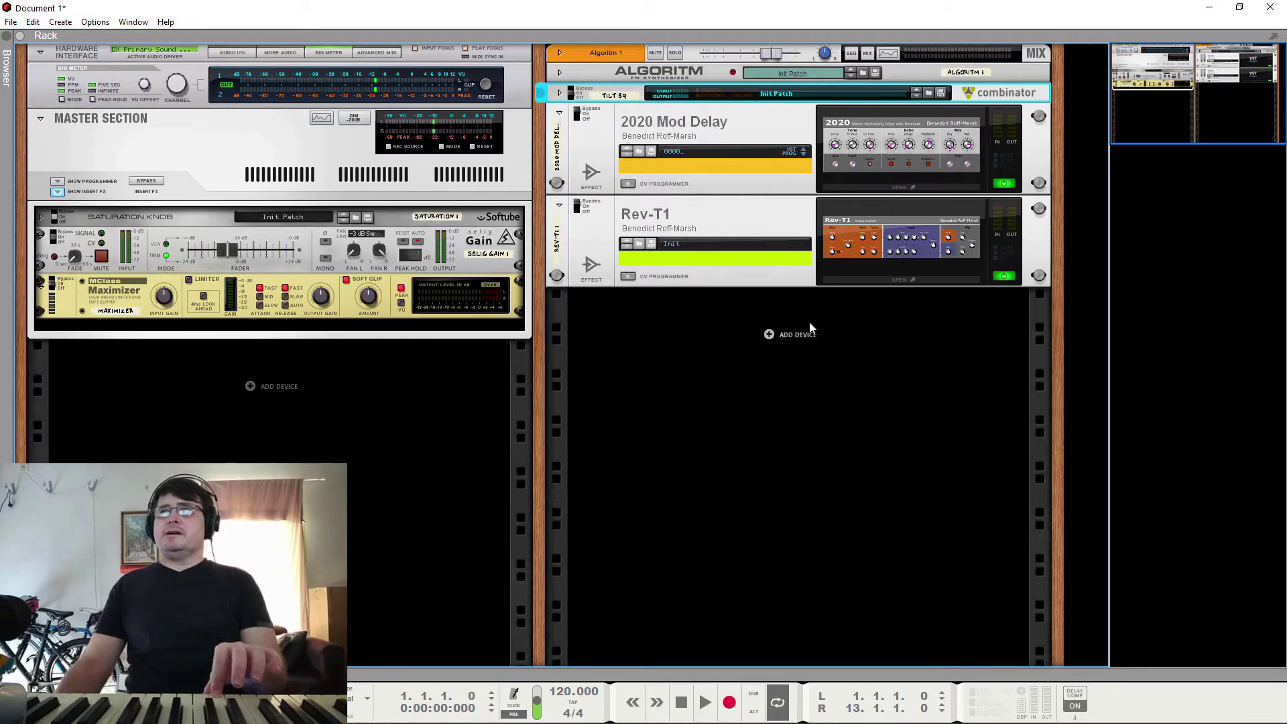
click(561, 93)
click(654, 150)
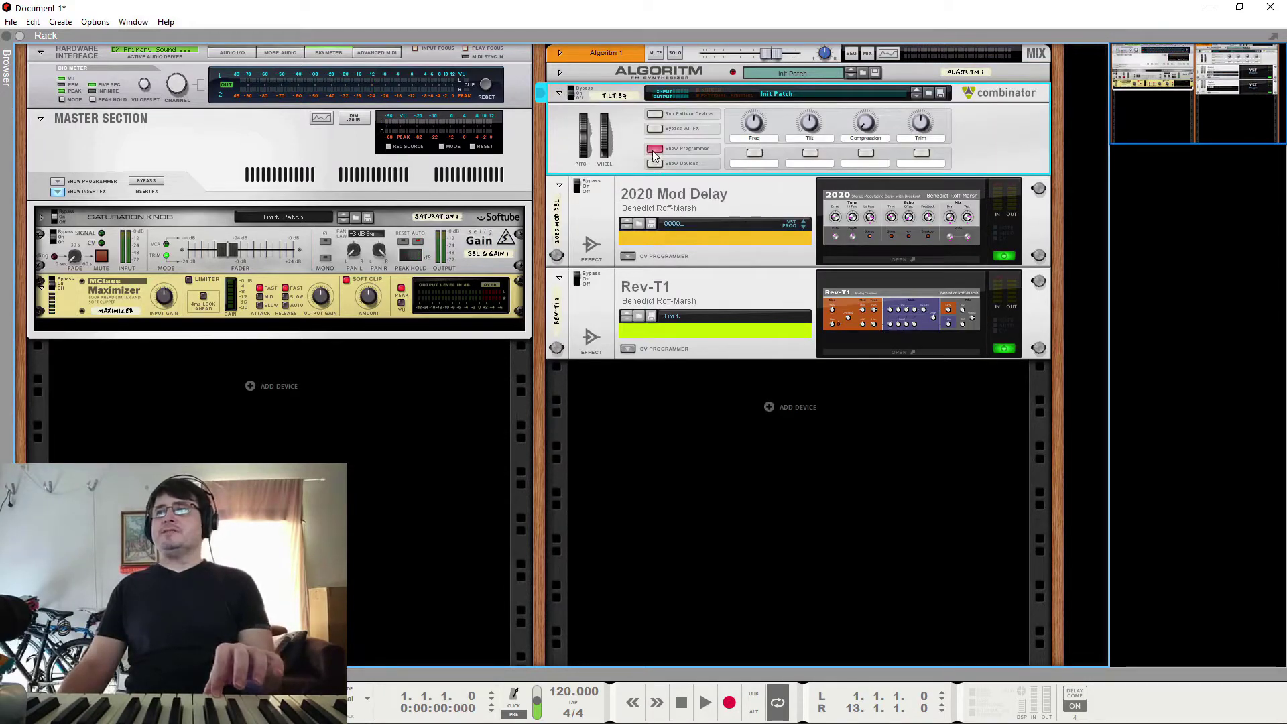
click(654, 150)
click(653, 161)
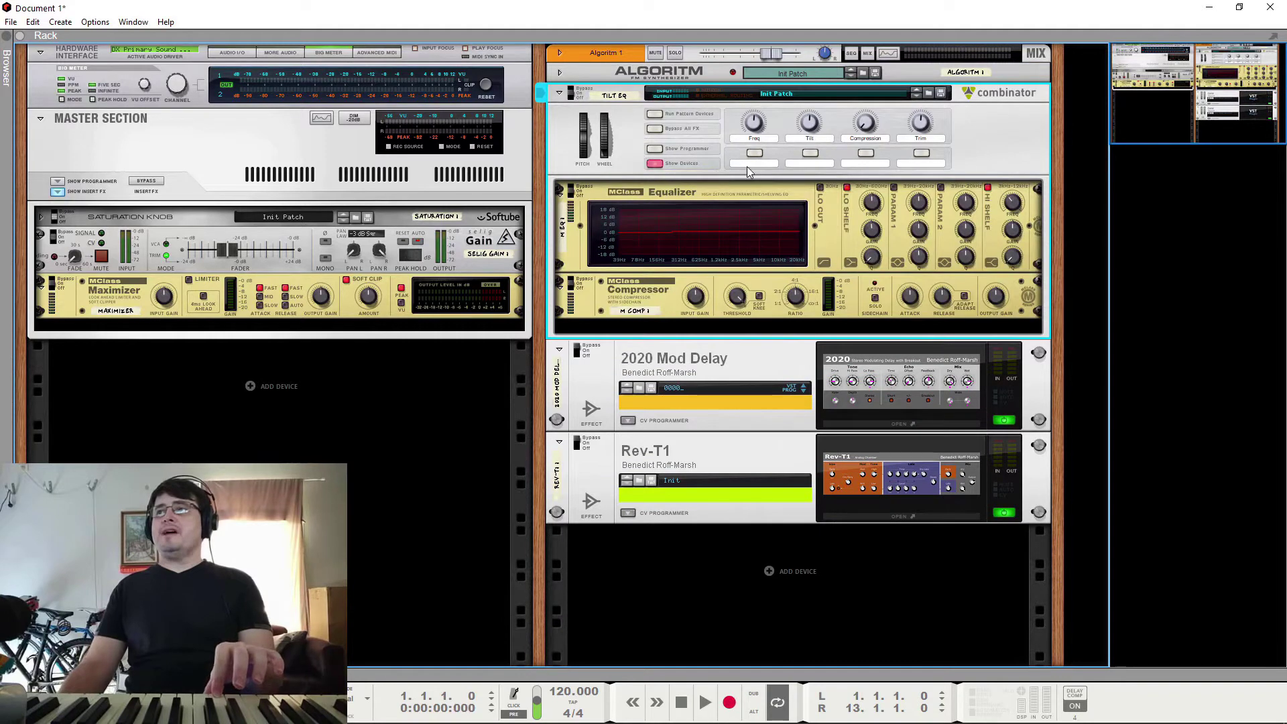
Try a higher Tilt setting on the Tilt EQ Combinator and return the knob to about its centre
mouse_move(807, 127)
mouse_down()
mouse_move(810, 88)
mouse_move(794, 118)
mouse_up()
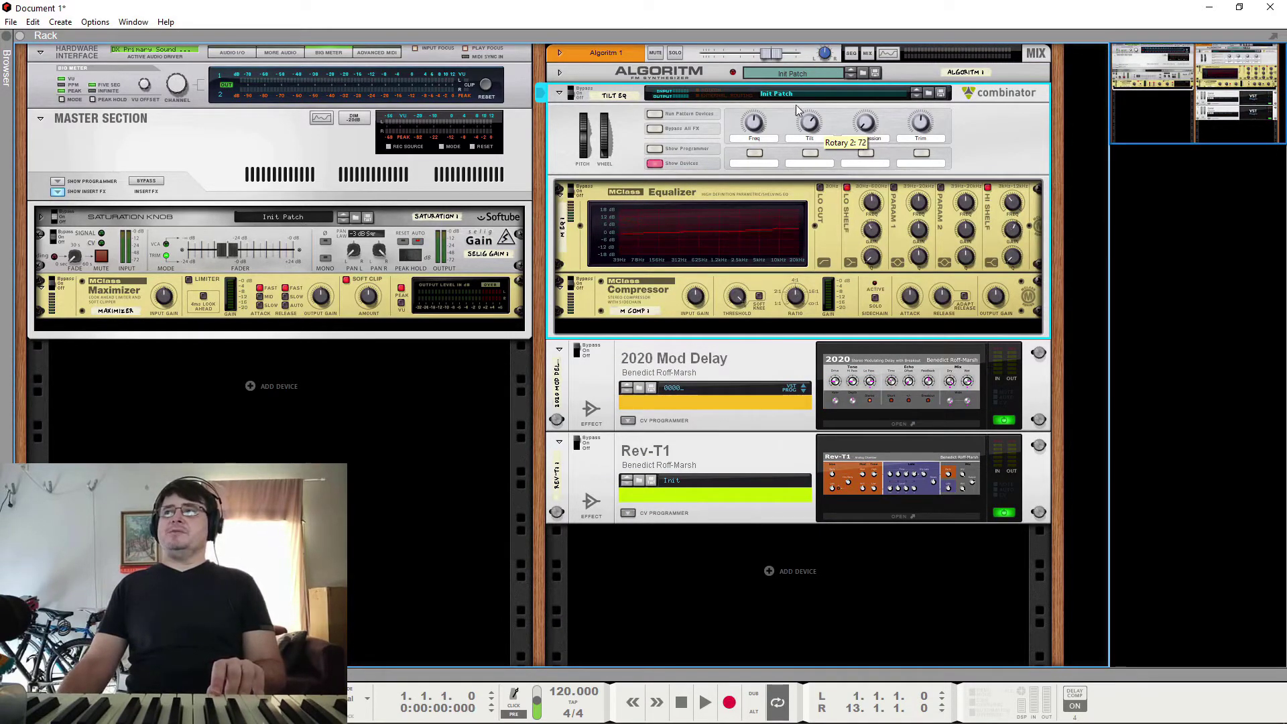
drag(798, 83, 799, 124)
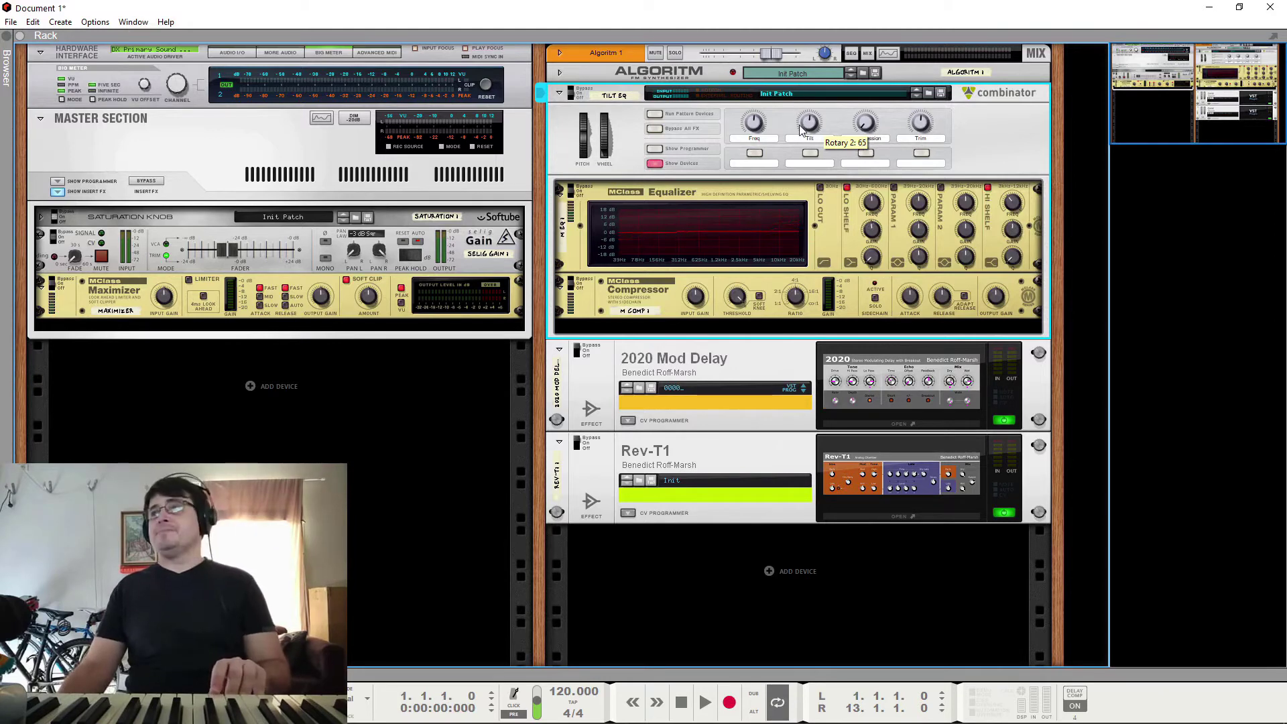
Fold the Tilt EQ Combinator, the 2020 Mod Delay and the Rev-T1 reverb in the rack
click(559, 91)
click(590, 124)
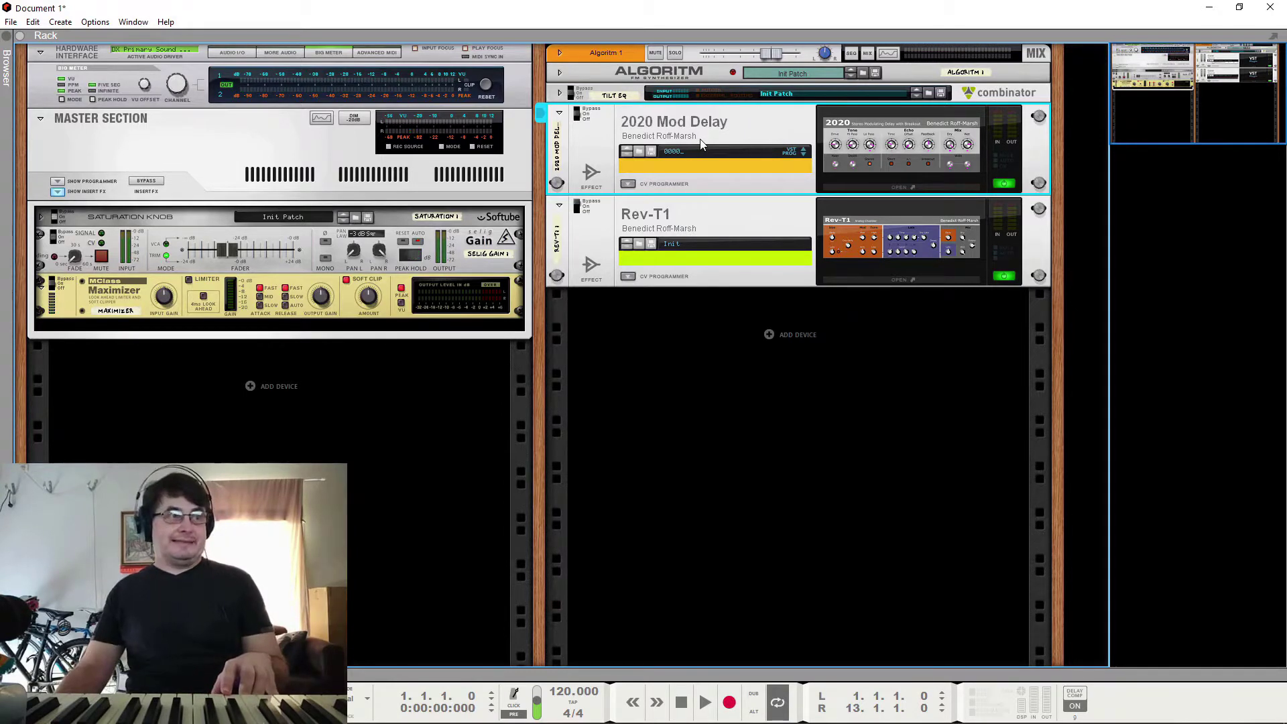
click(559, 113)
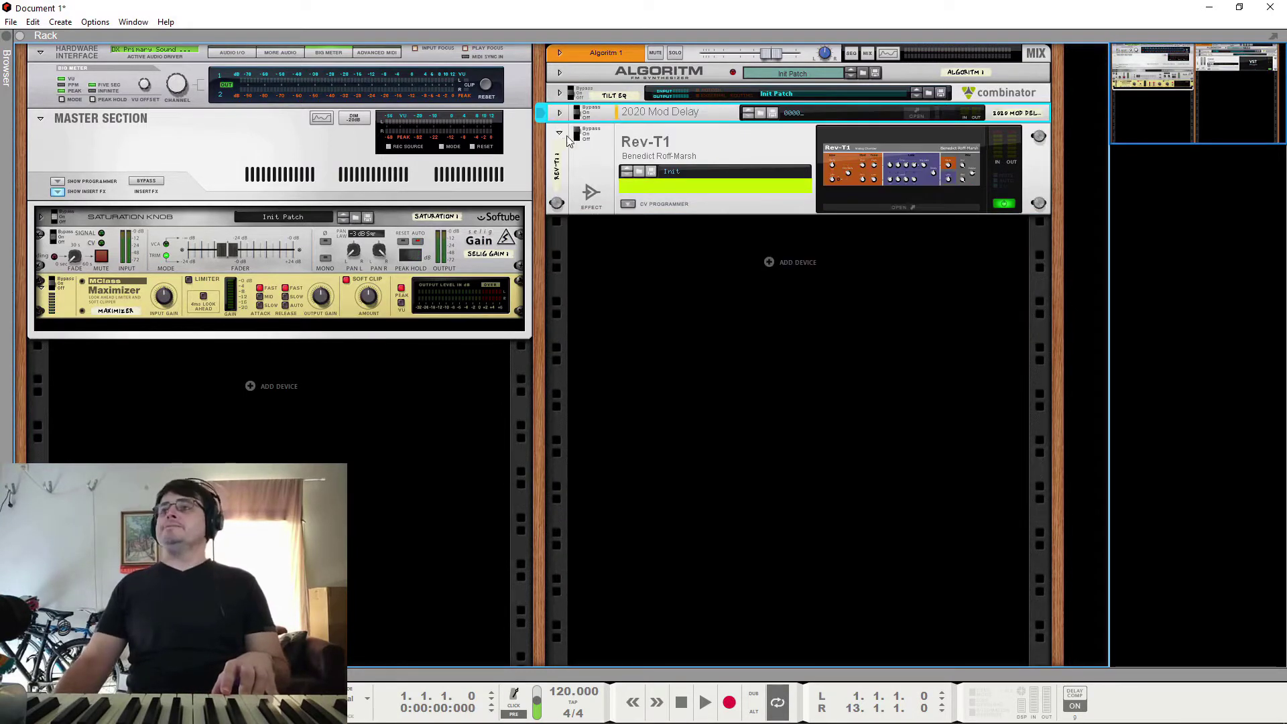
click(568, 140)
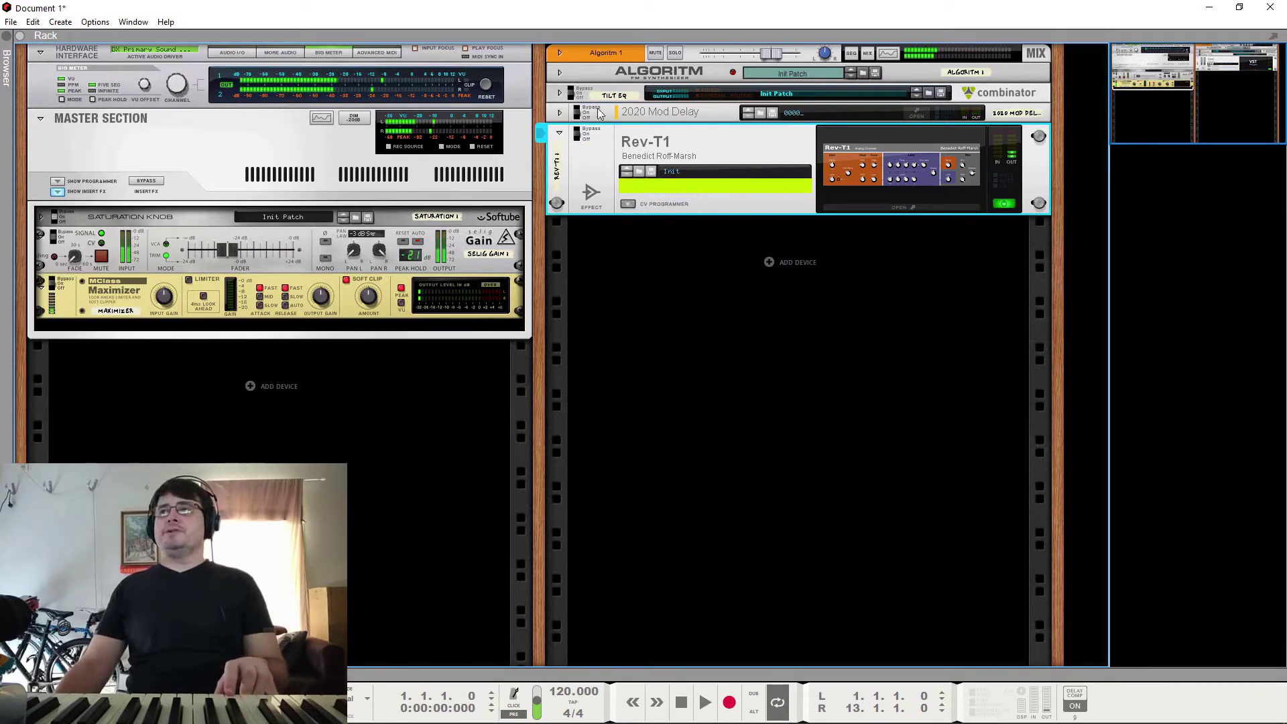
click(597, 114)
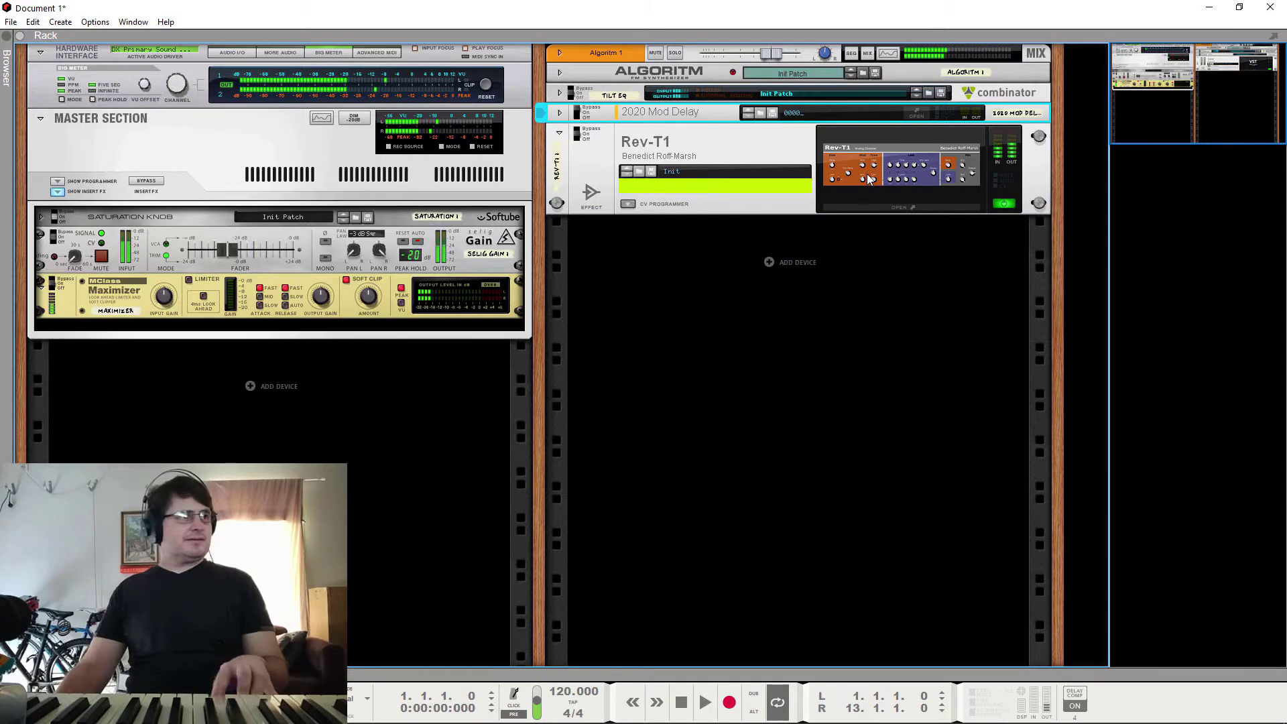
click(560, 132)
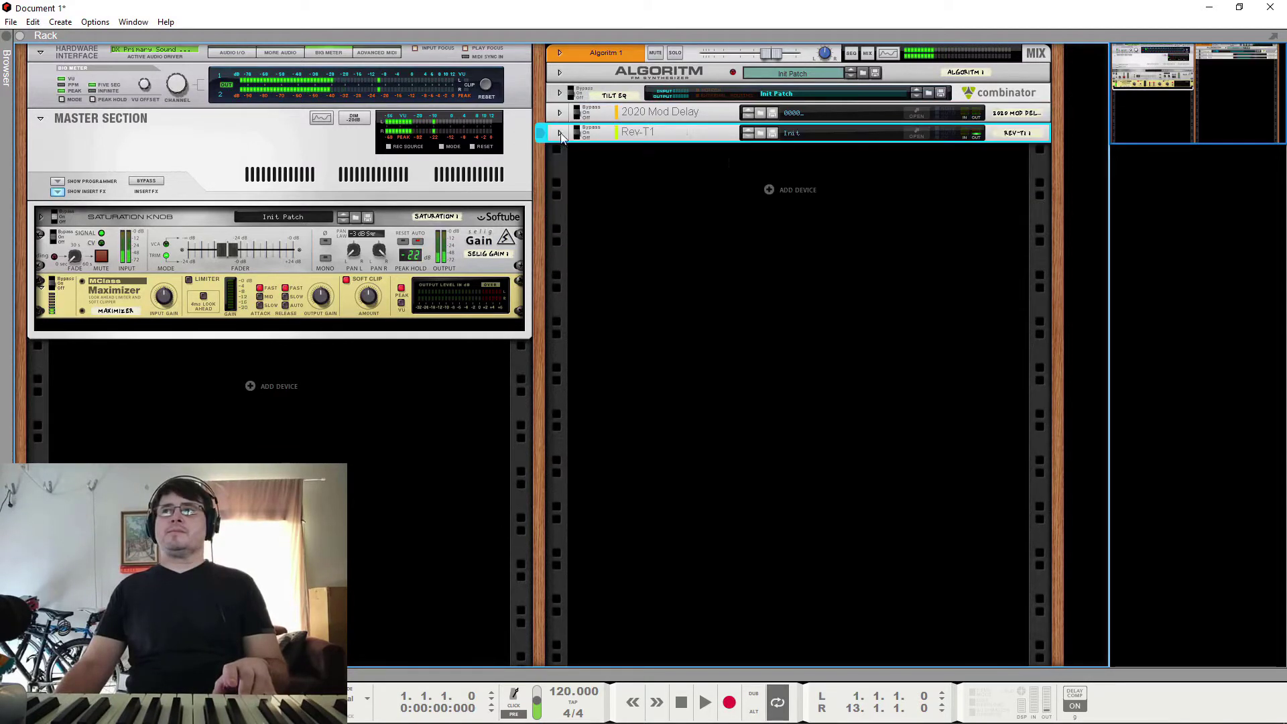
Unfold the Tilt EQ Combinator and the Algoritm synthesizer
click(561, 93)
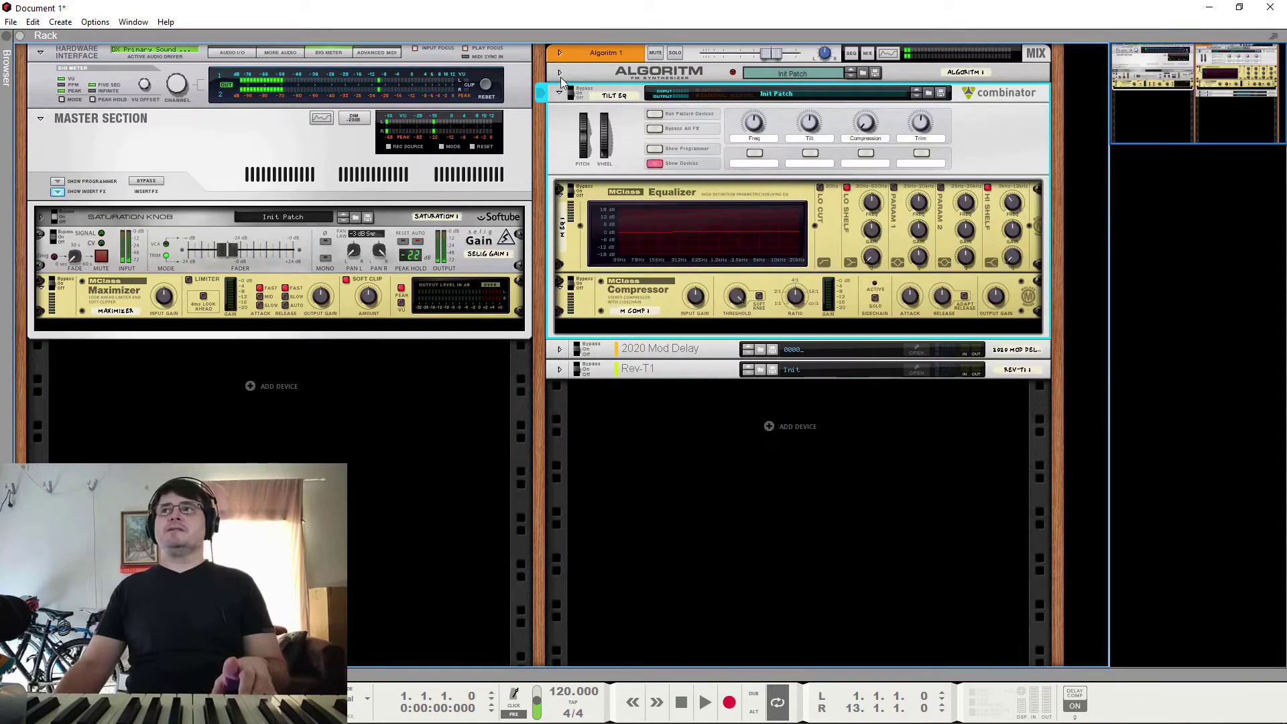
click(560, 72)
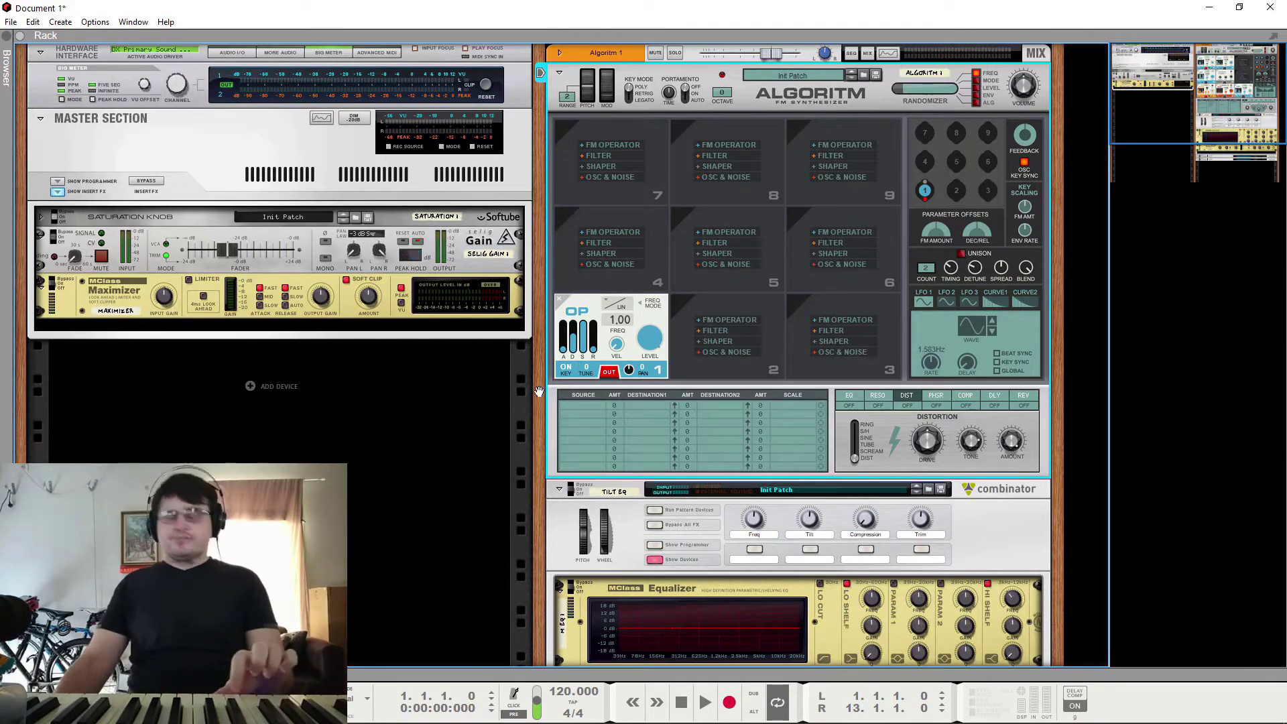
Add an FM operator in slot 4 and disconnect it from operator 1 so it feeds the output directly
click(612, 232)
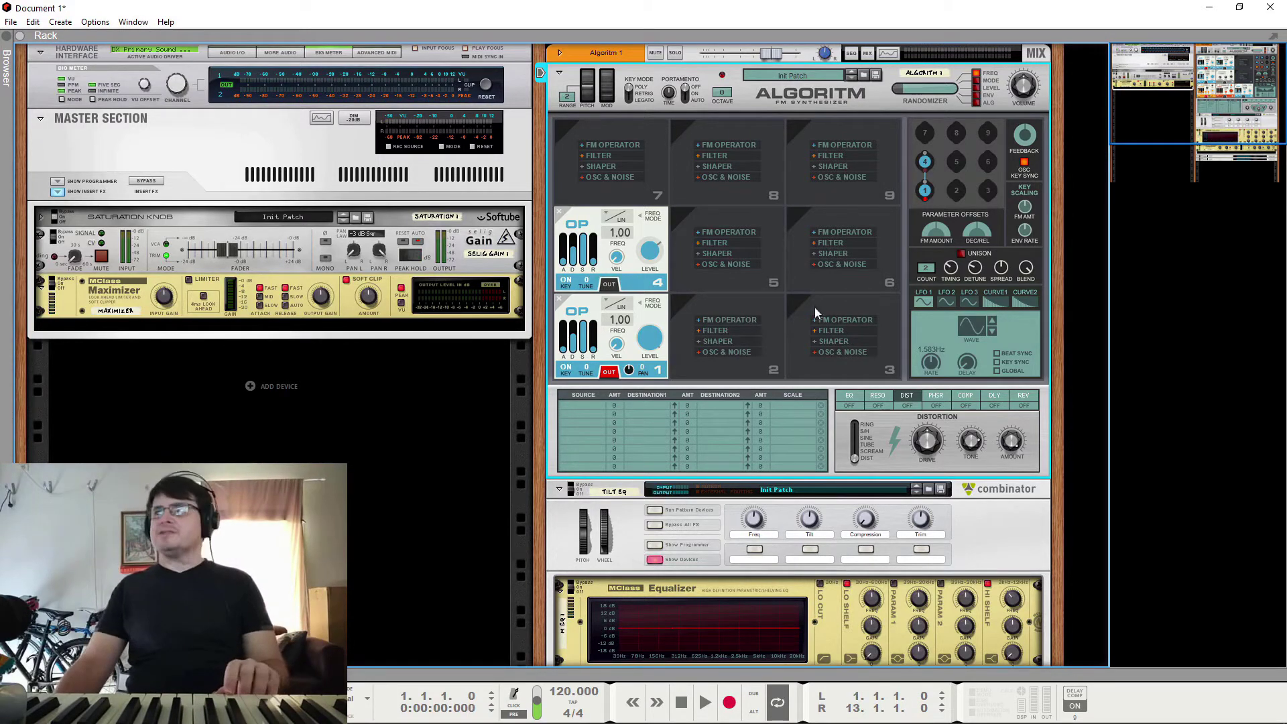
click(923, 175)
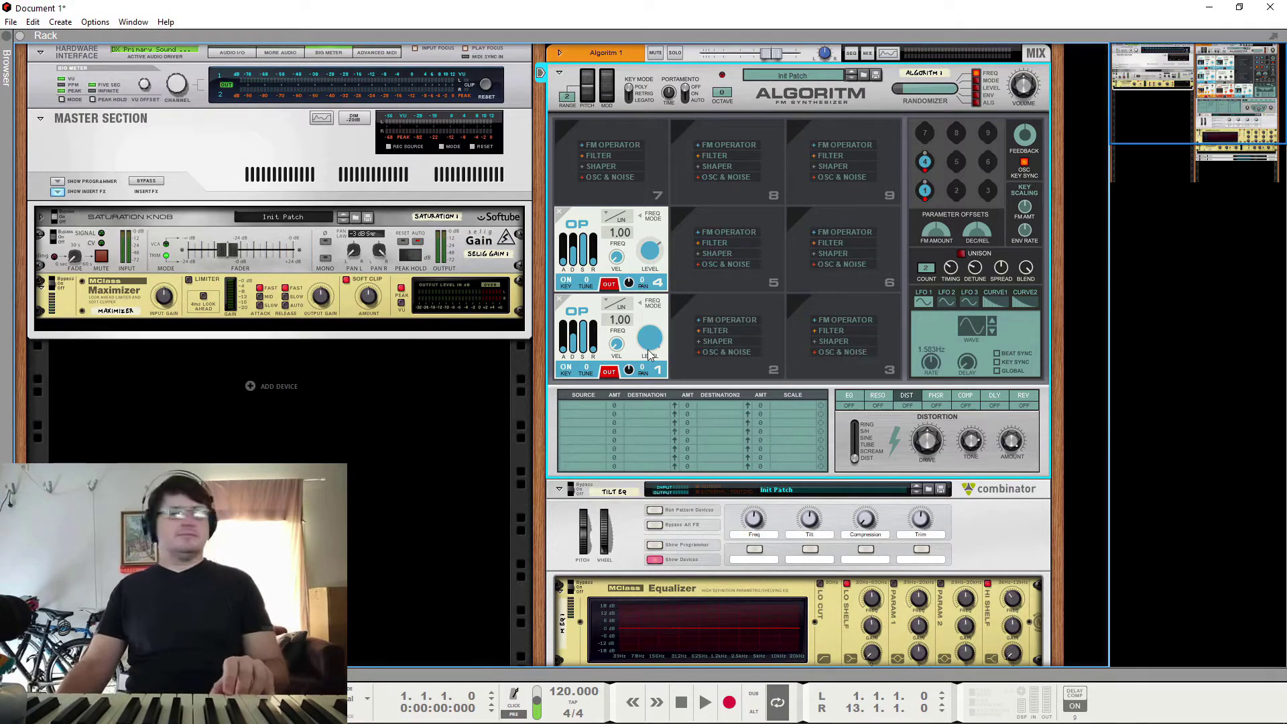
mouse_move(649, 355)
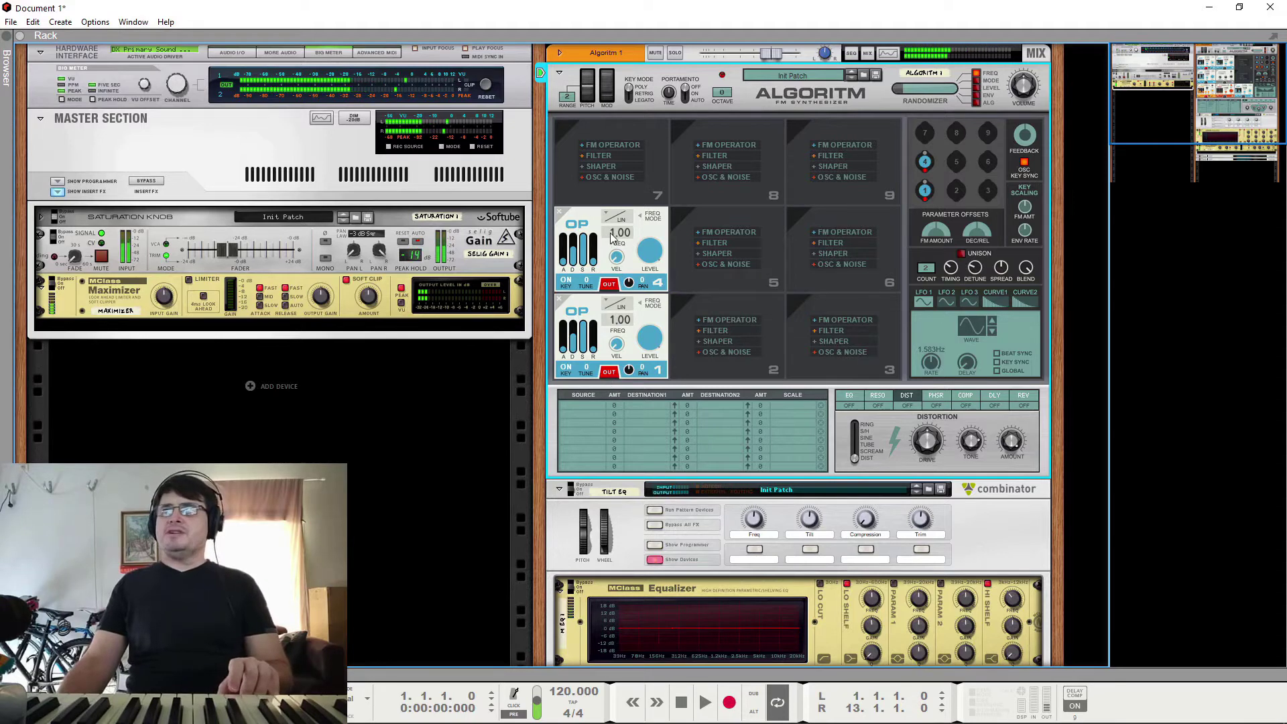
Switch the outputs of operators 1 and 4 off and back on in turn to hear each one alone
click(611, 374)
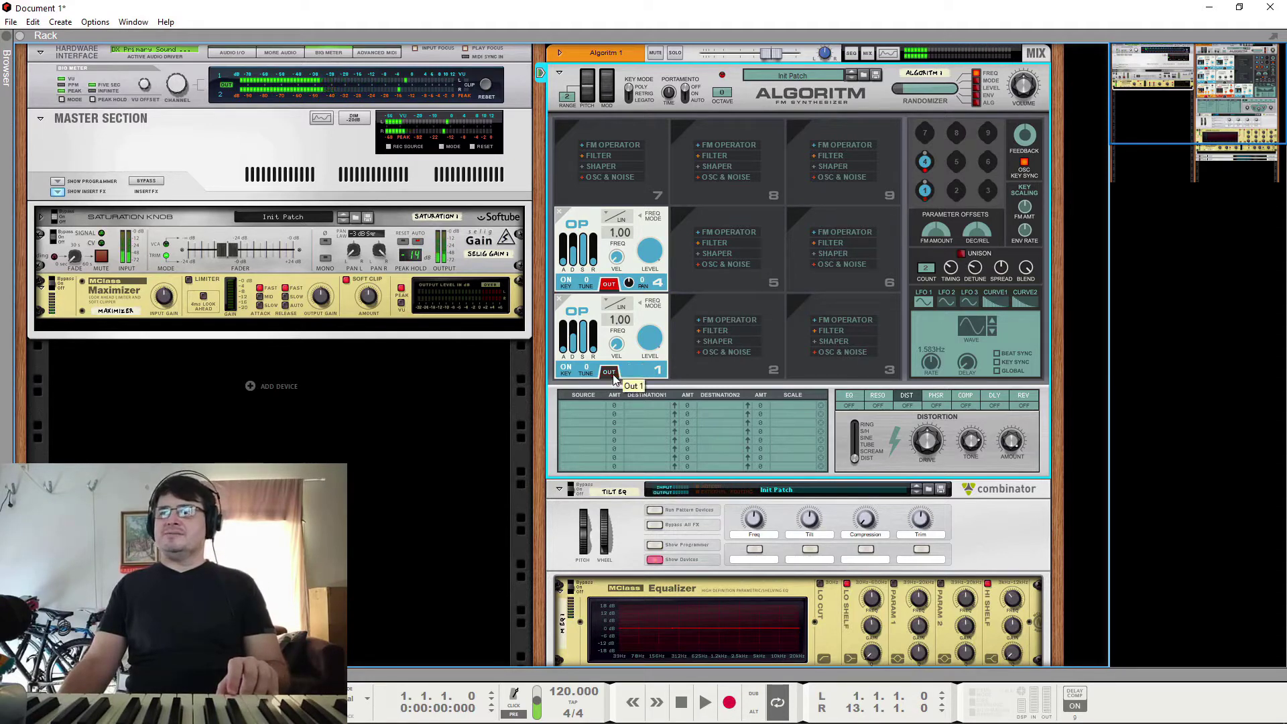
click(610, 373)
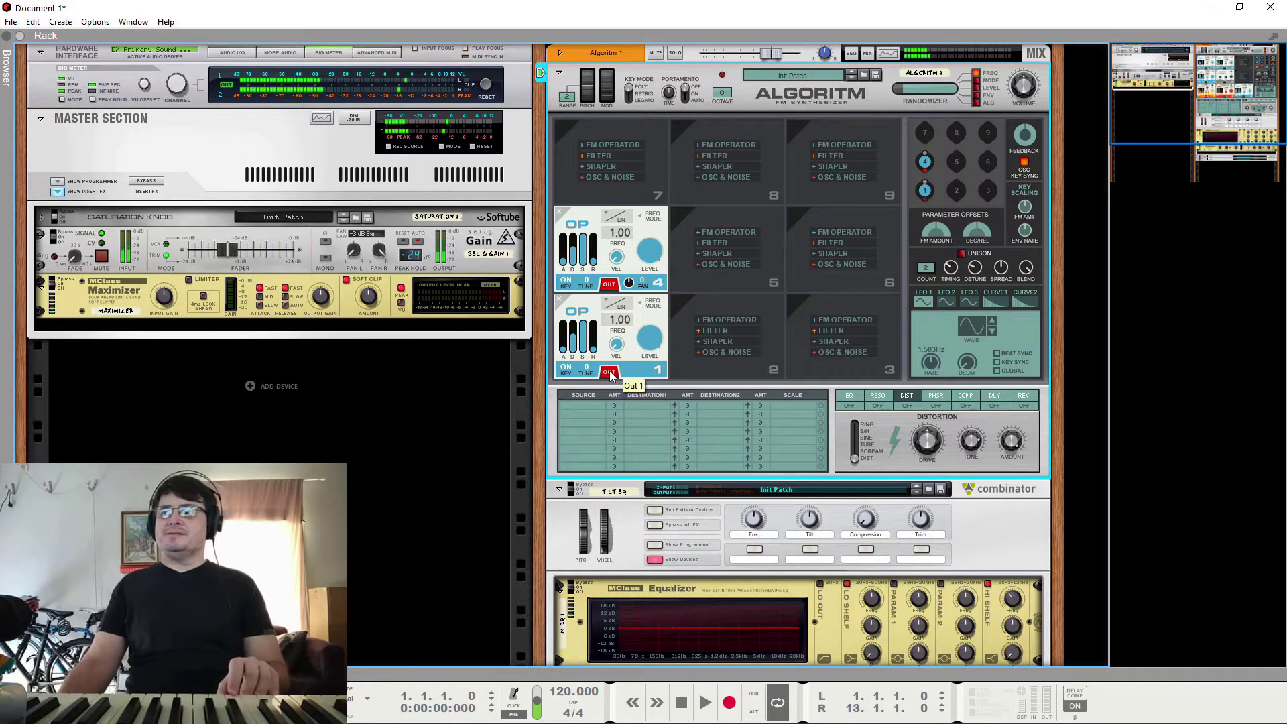
click(609, 285)
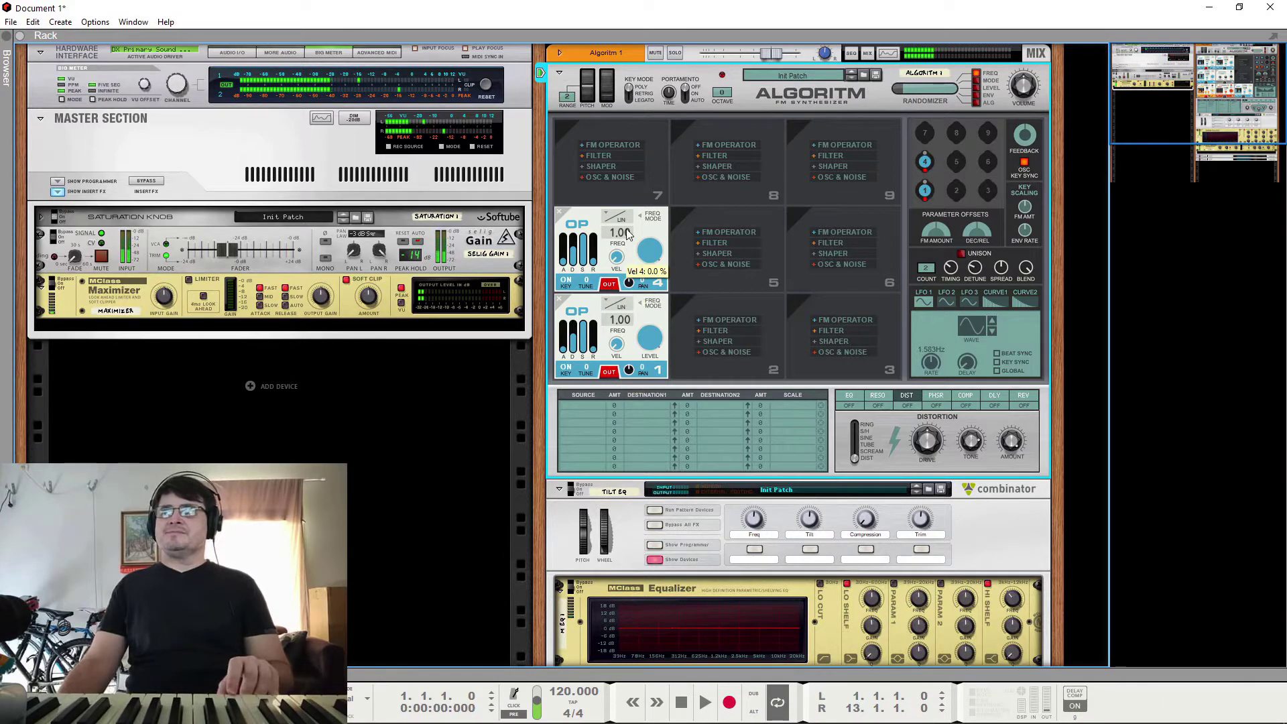
click(609, 285)
Set operator 4's frequency to 2.00, compare the sound with its output off and on, and lower its level to about -5.3 dB
drag(615, 236, 619, 232)
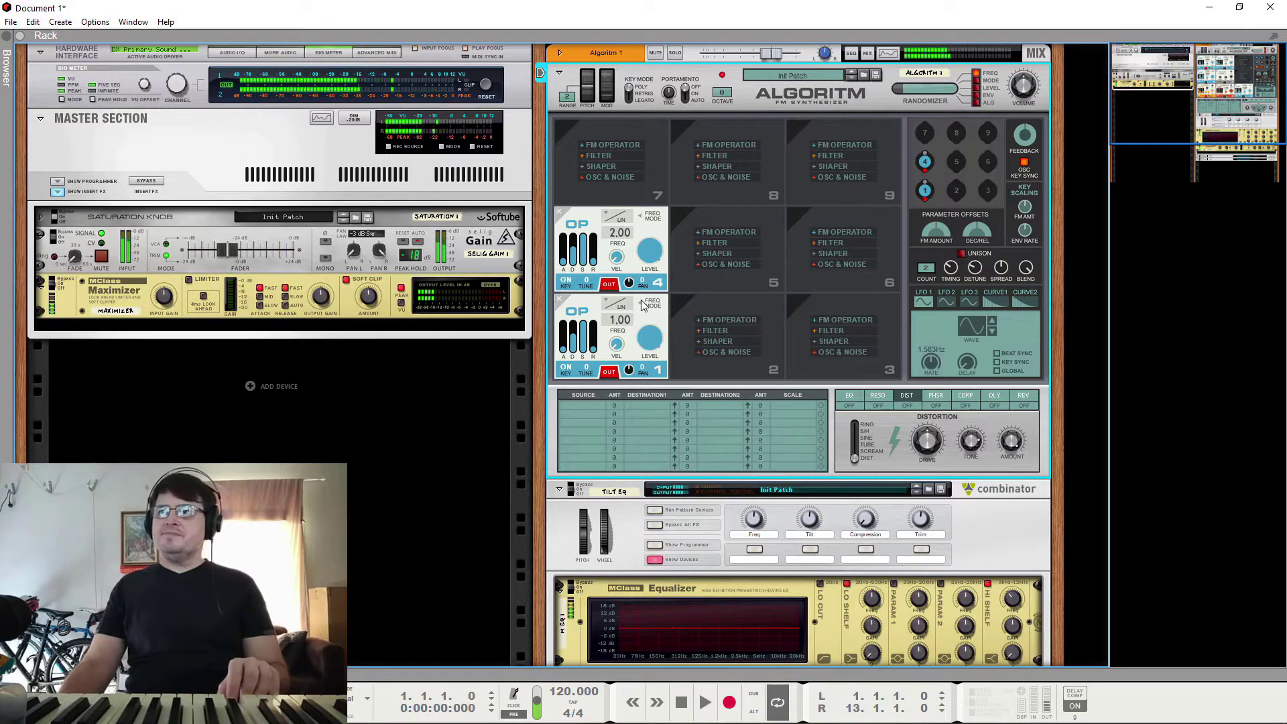
click(609, 286)
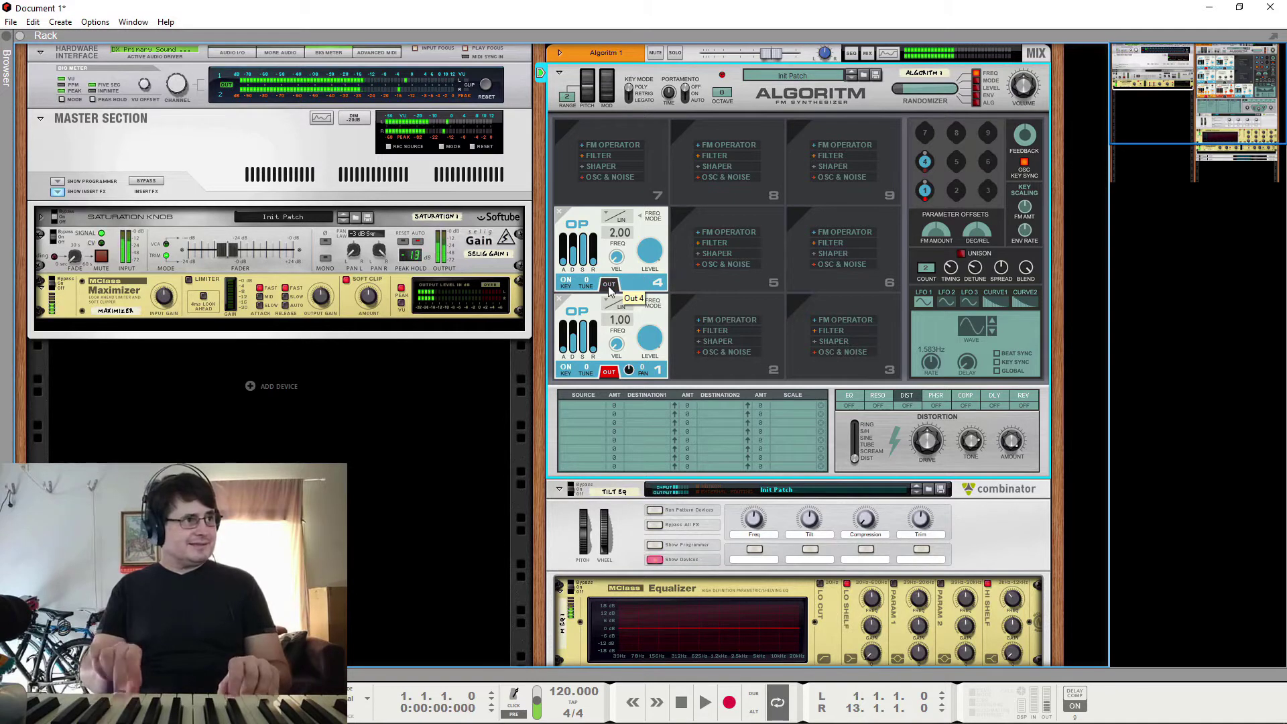
click(609, 285)
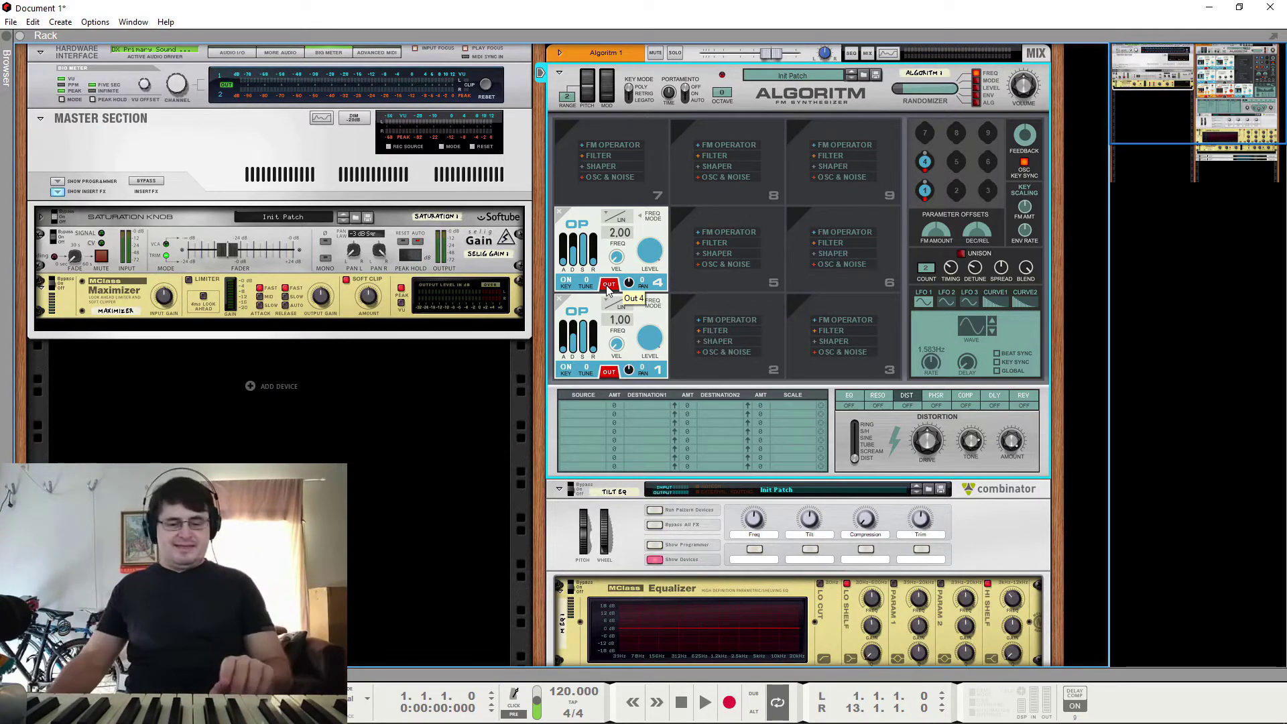
drag(649, 254, 661, 281)
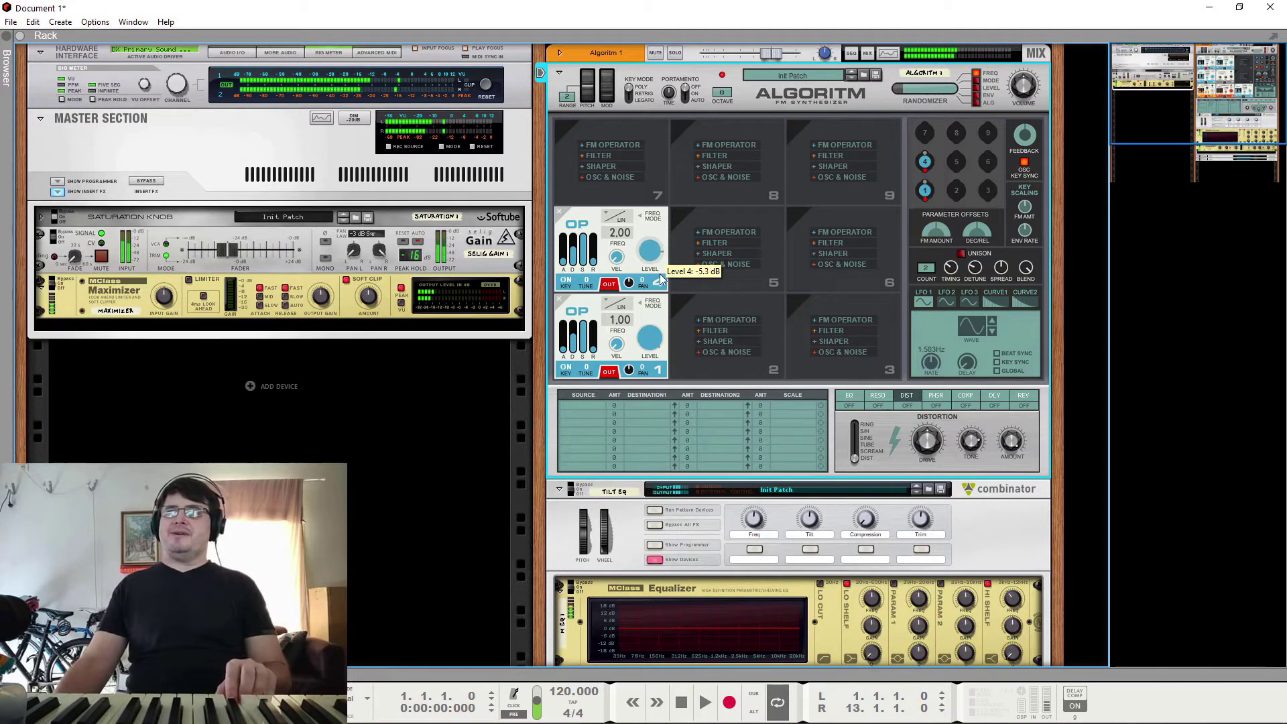
Add an FM operator in slot 7 with frequency 3.00 and switch on its output
click(609, 146)
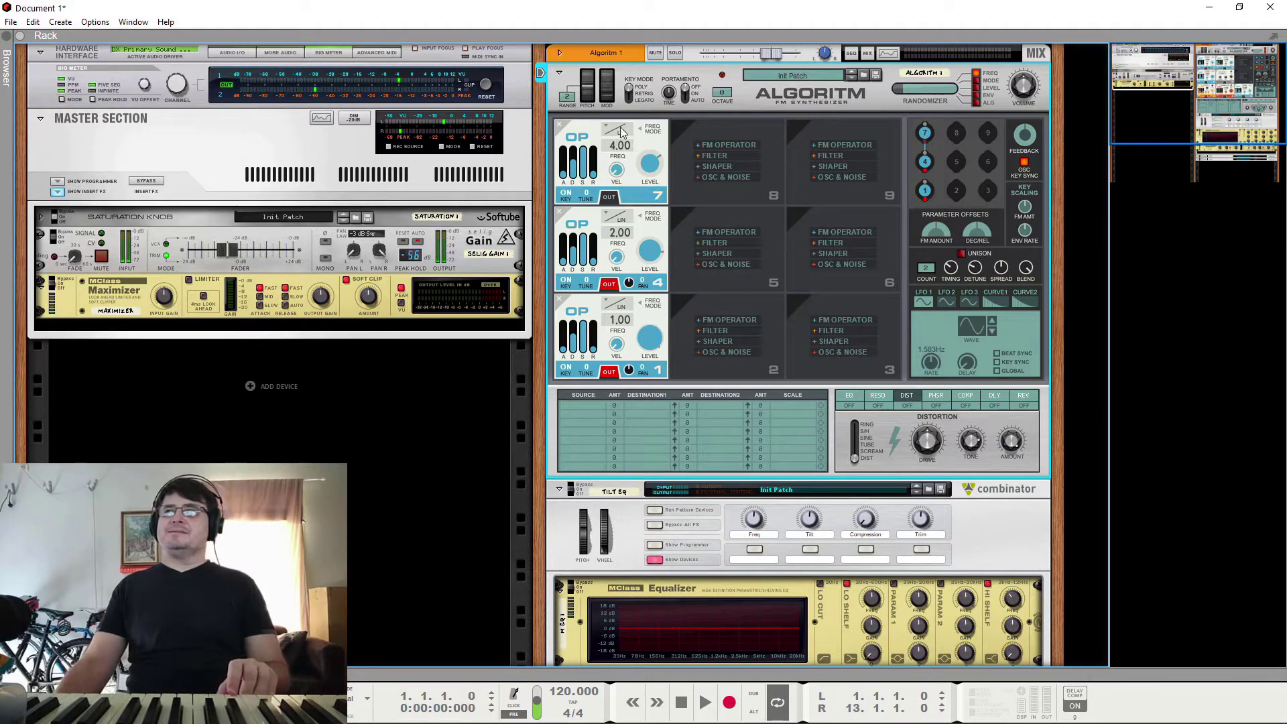
scroll(621, 141, up, 2)
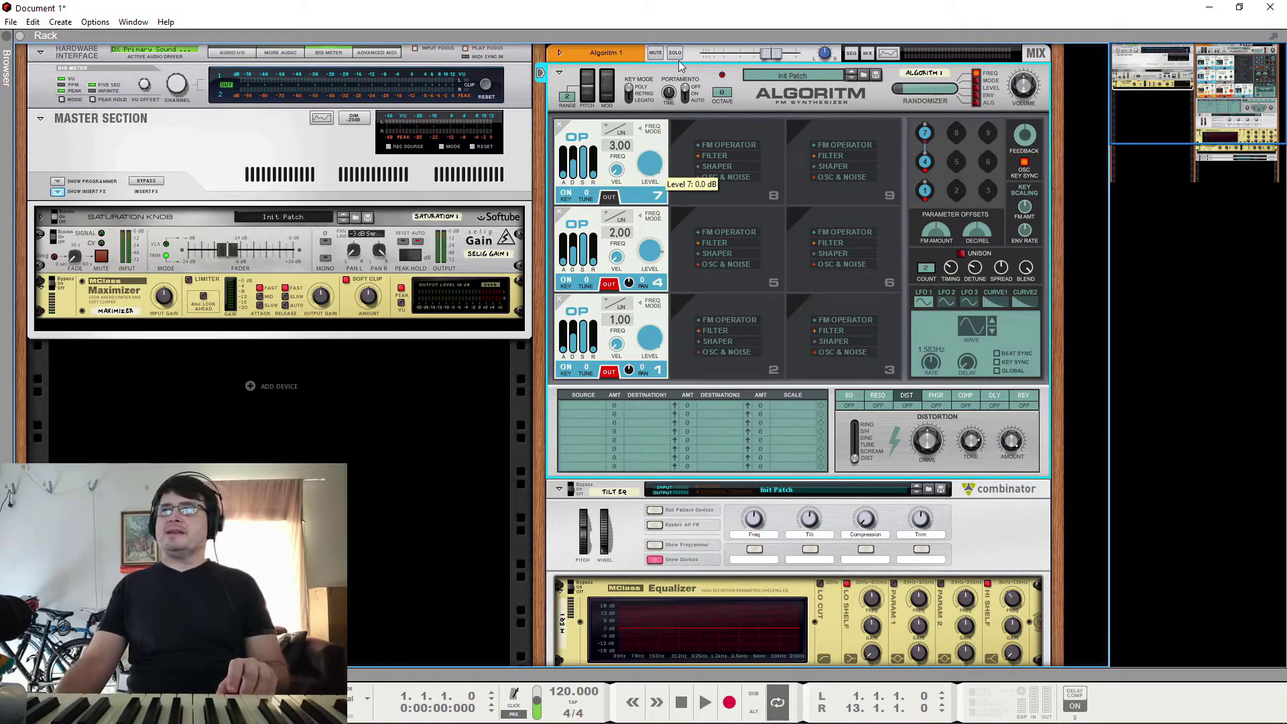
click(610, 196)
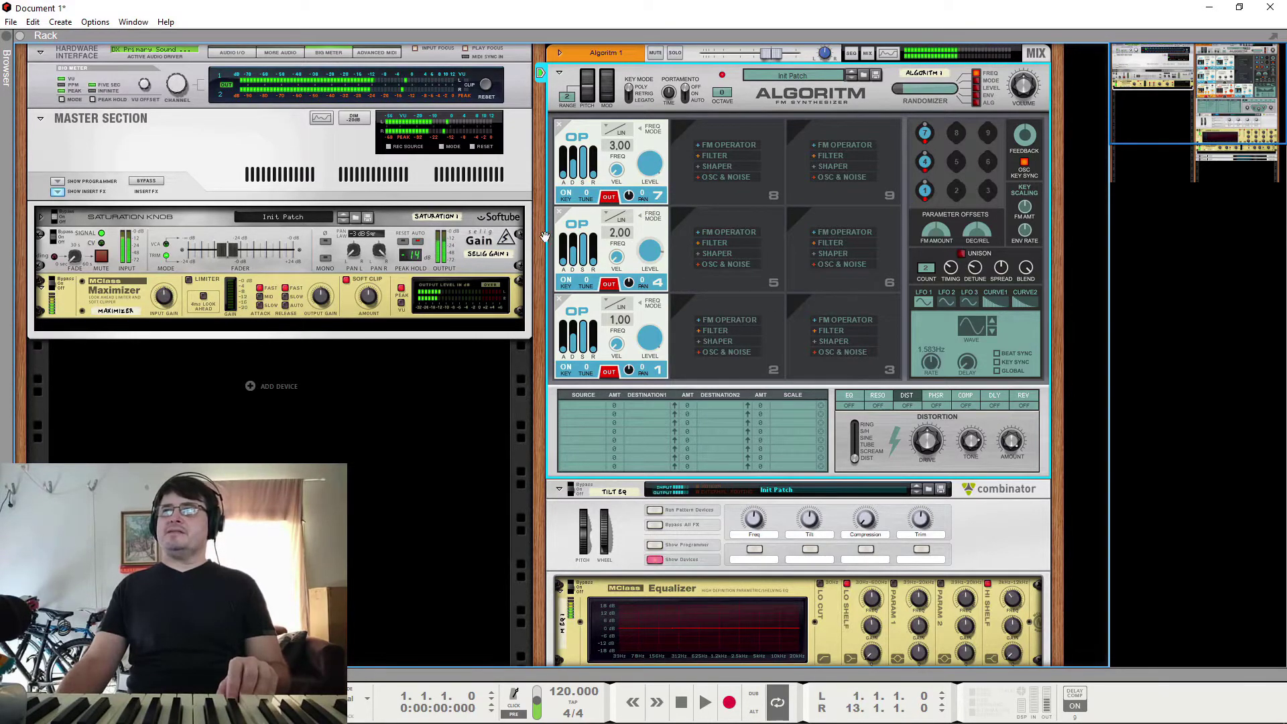
Hear operator 7 with the outputs of operators 4 and 1 switched off and back on, and lower operator 7's level
click(609, 283)
click(608, 371)
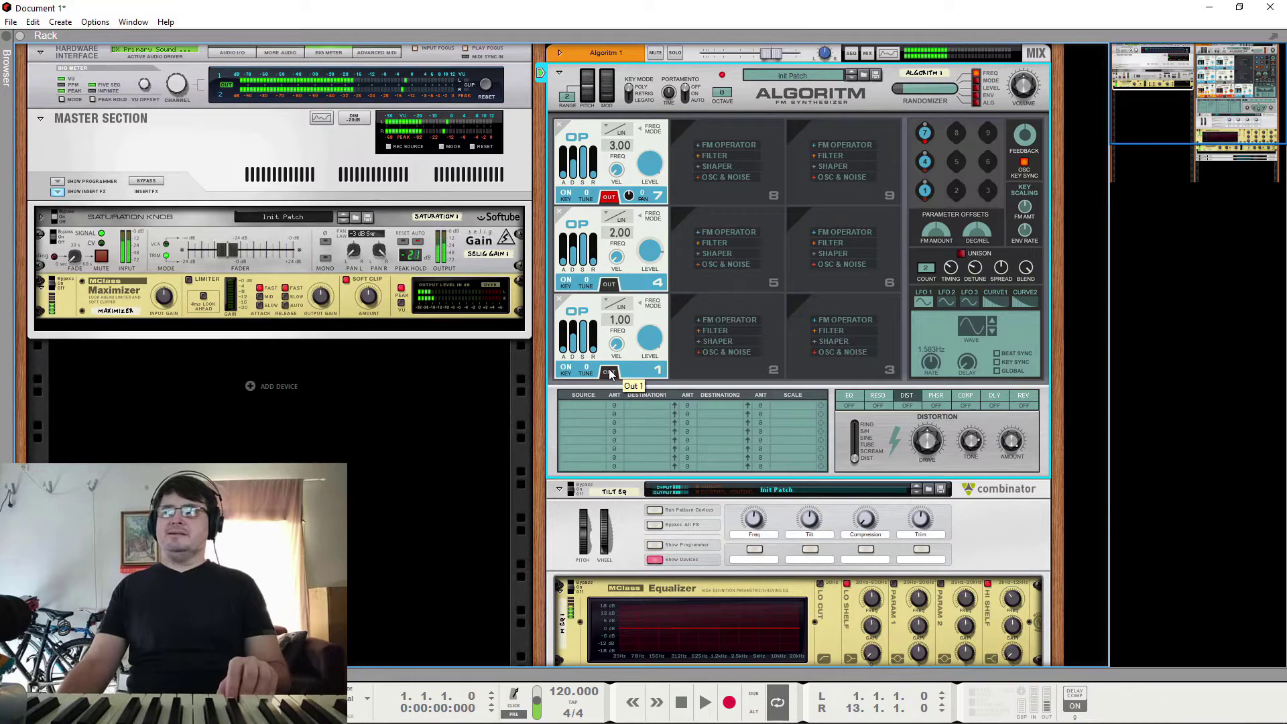
click(609, 283)
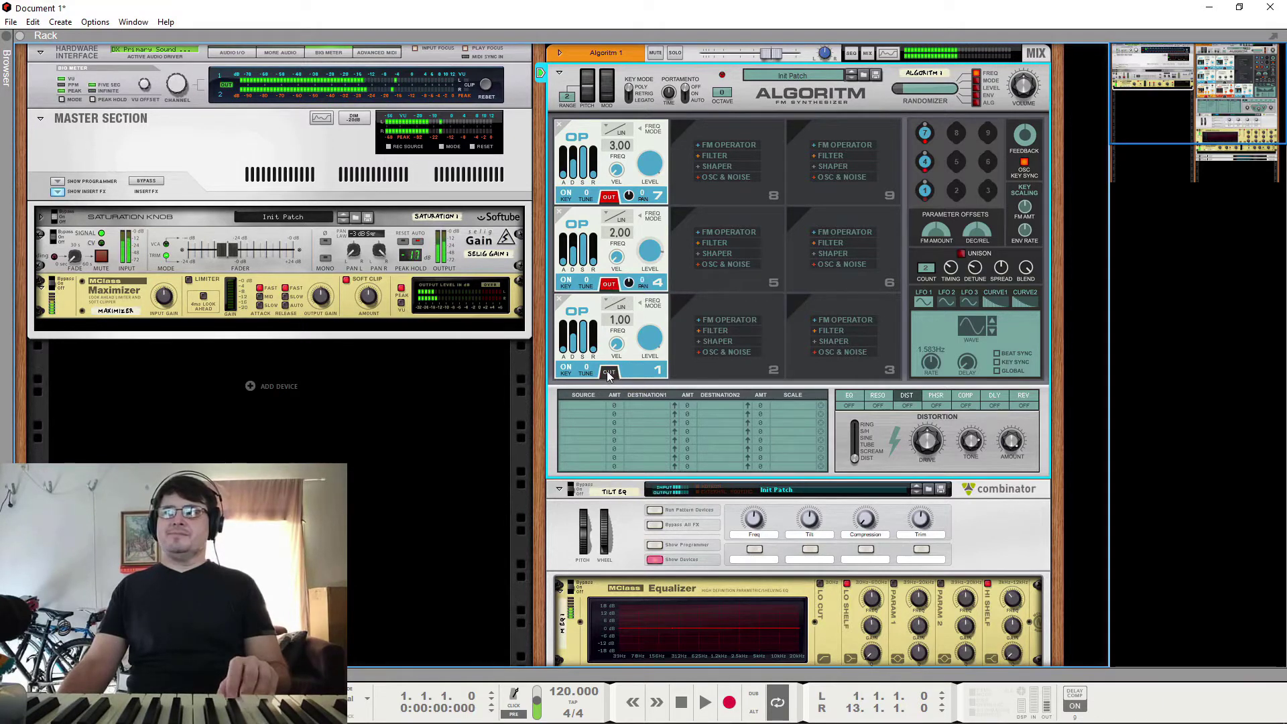
click(608, 371)
drag(649, 164, 663, 203)
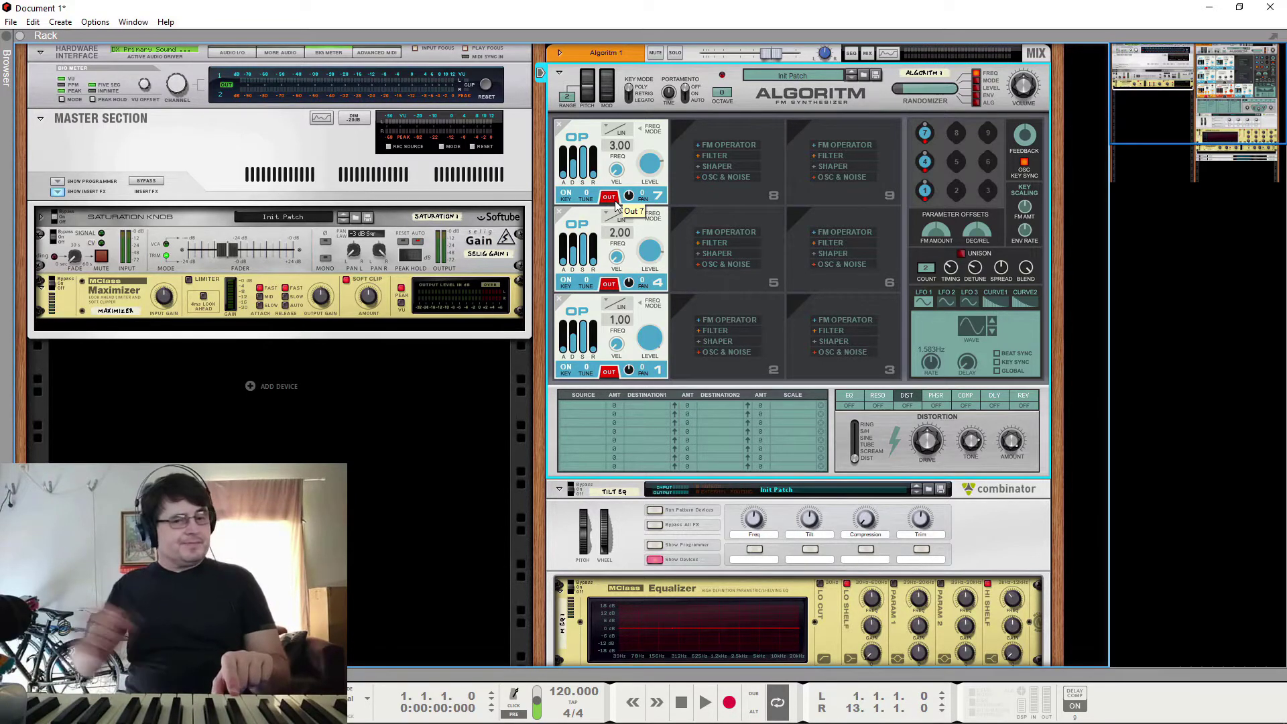
Switch off the outputs of operators 4 and 7, and remove operator 7
click(609, 285)
click(609, 196)
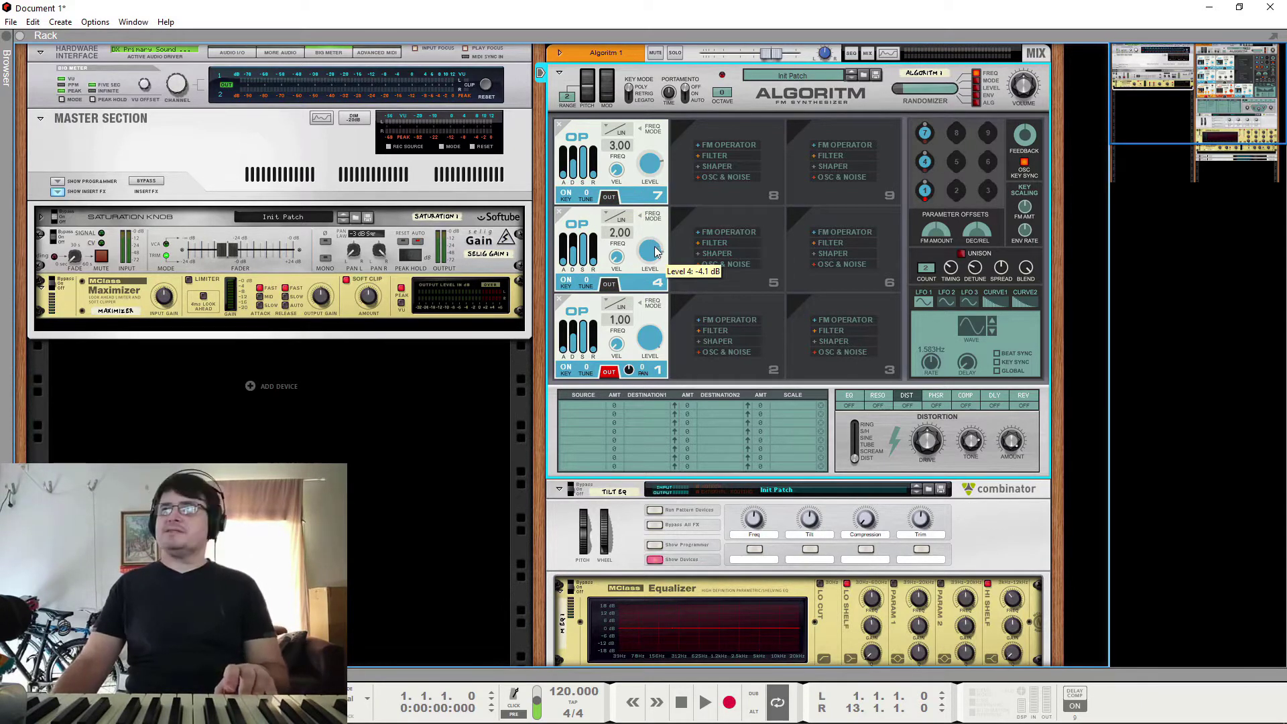
click(560, 123)
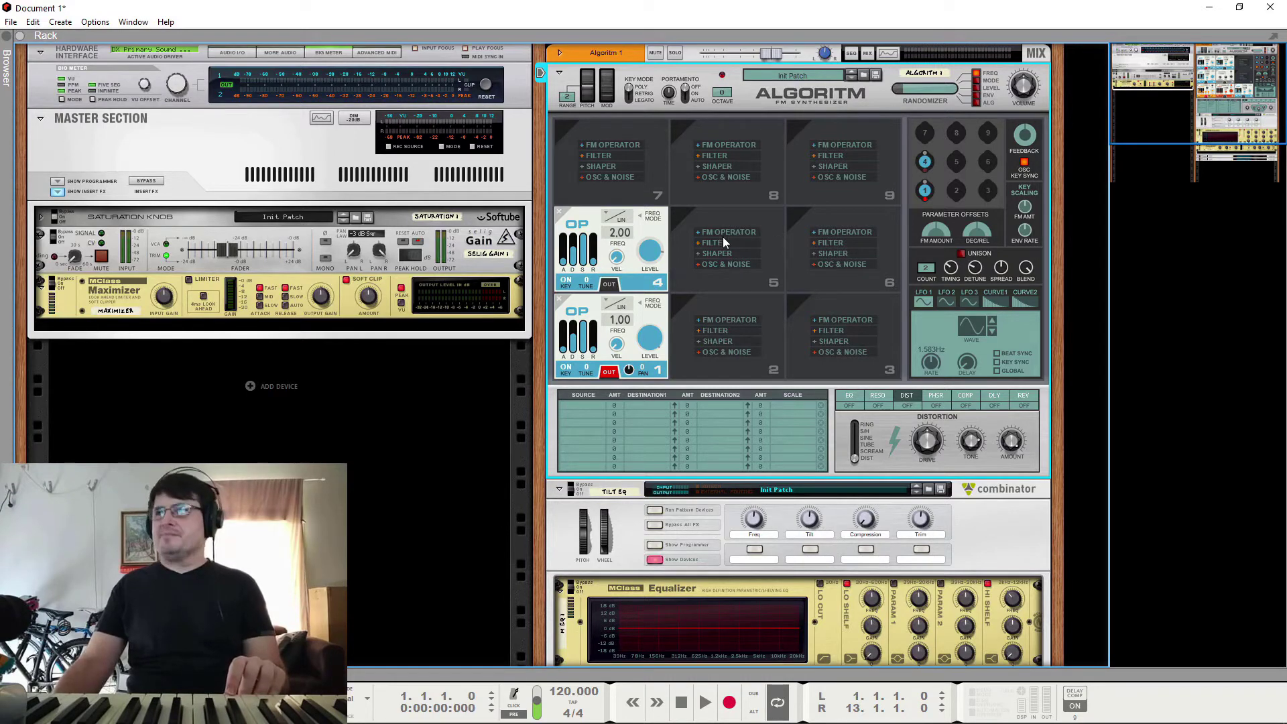
Connect operator 4 to operator 1 in the algorithm display so that it modulates operator 1
drag(927, 177, 928, 188)
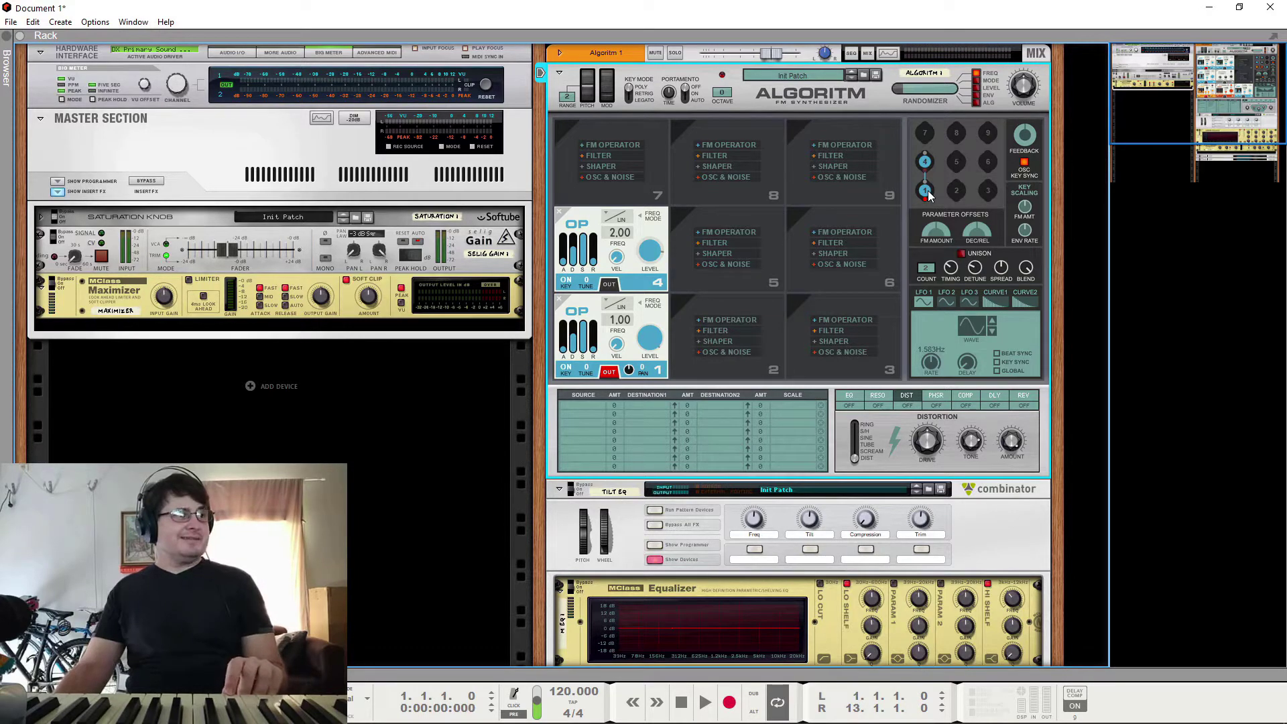
Set operator 4's frequency to 1.00, and sweep its level down to -∞ dB and back up to full
drag(650, 251, 655, 171)
drag(629, 236, 626, 238)
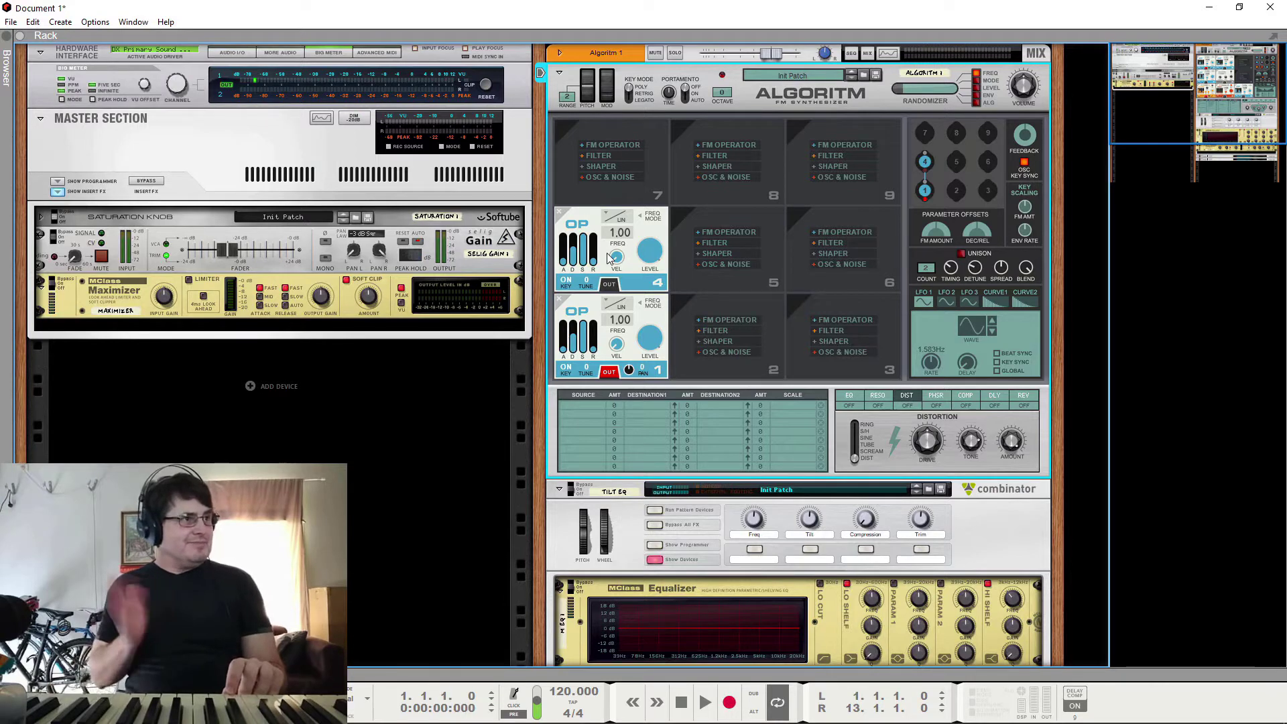
drag(647, 253, 653, 540)
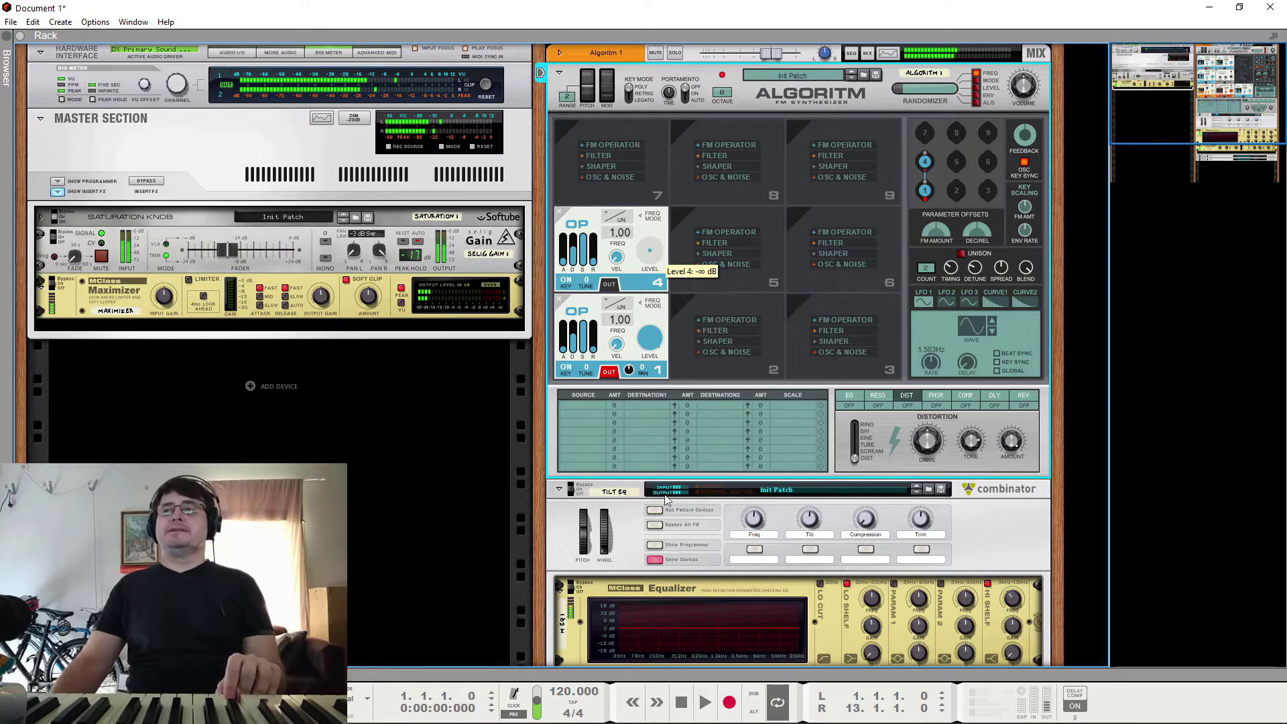
drag(659, 384, 654, 233)
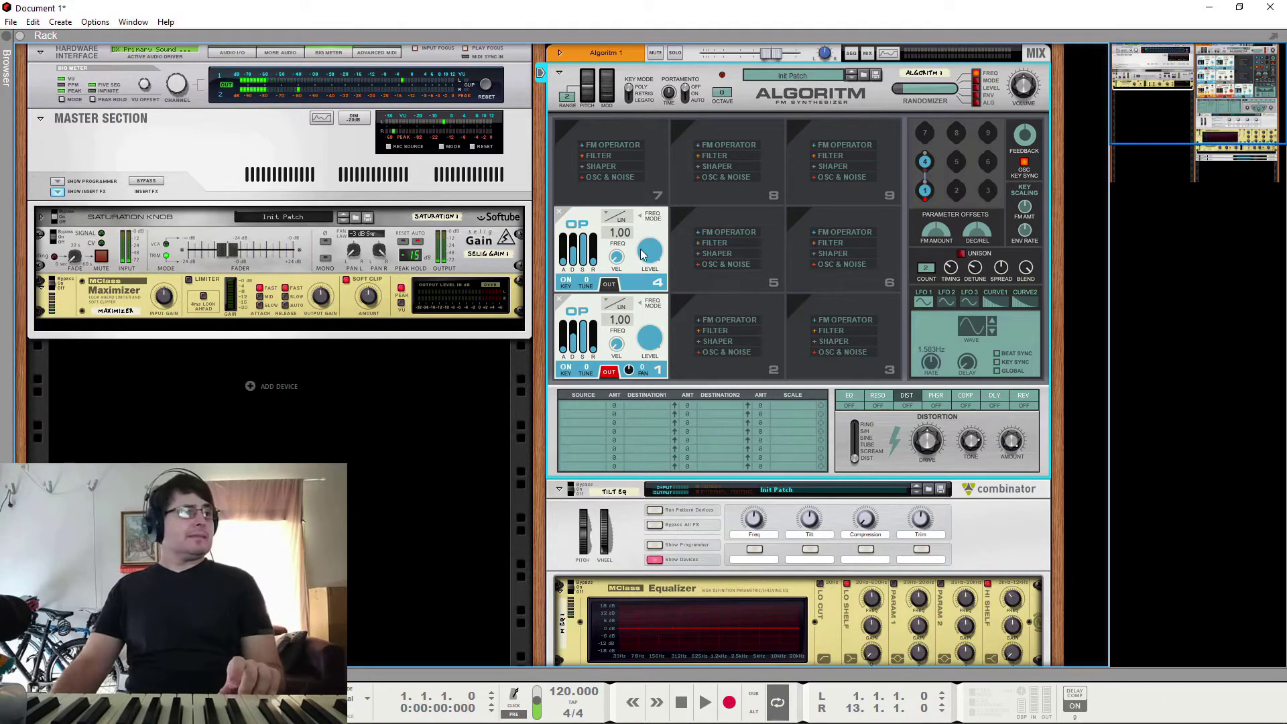
mouse_move(642, 254)
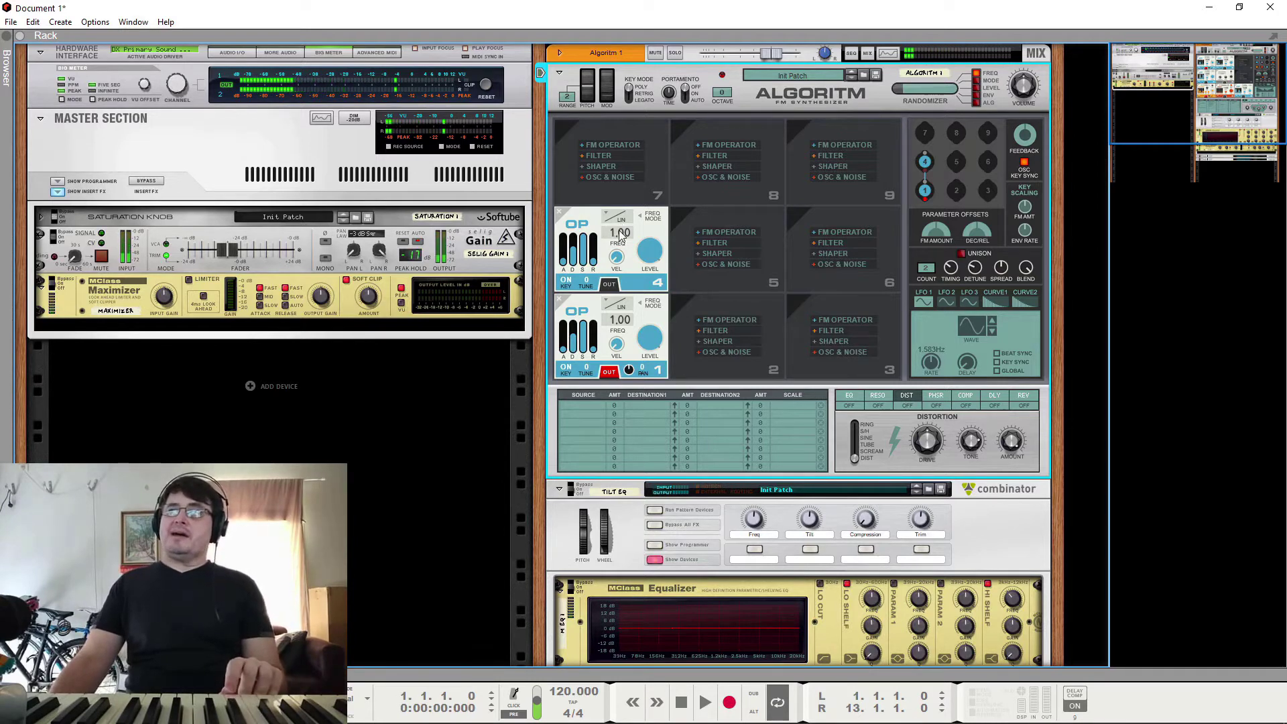
Try operator 4 at frequency 6.00 and then 4.00, and lower its level to -∞ dB
drag(620, 234, 622, 212)
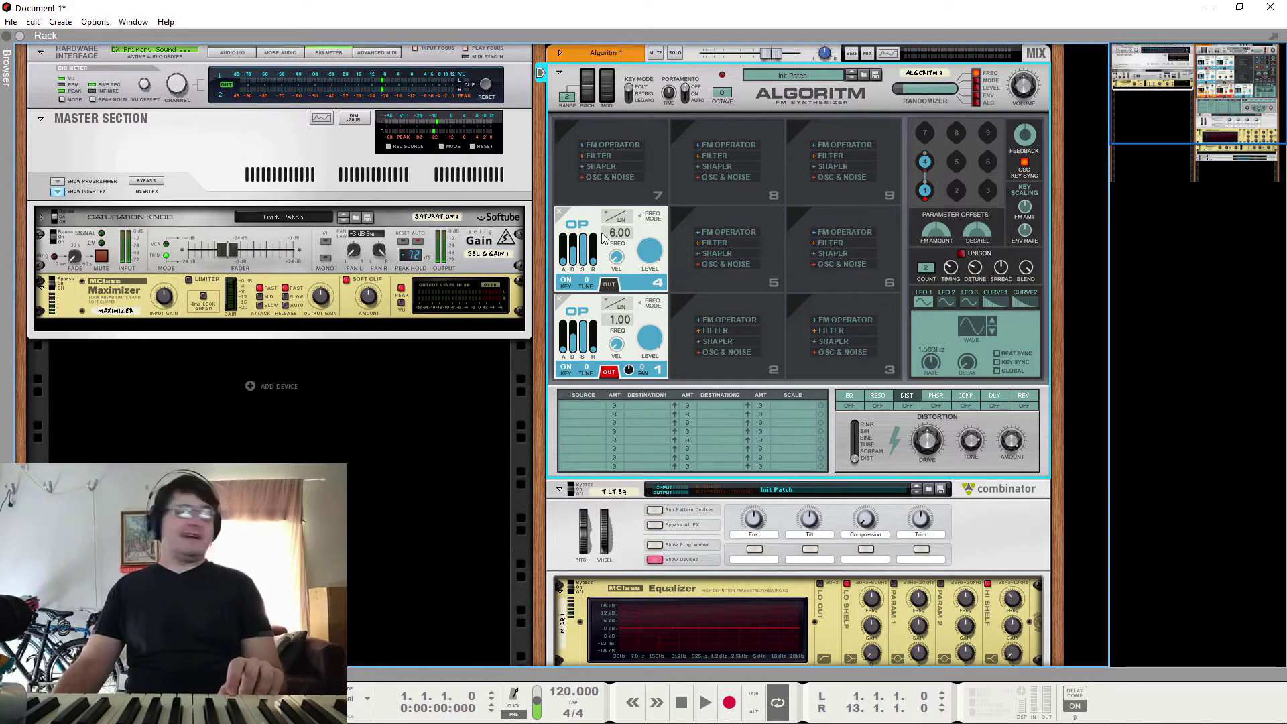
mouse_move(603, 234)
mouse_down()
mouse_move(622, 225)
mouse_move(627, 146)
mouse_move(619, 245)
mouse_up()
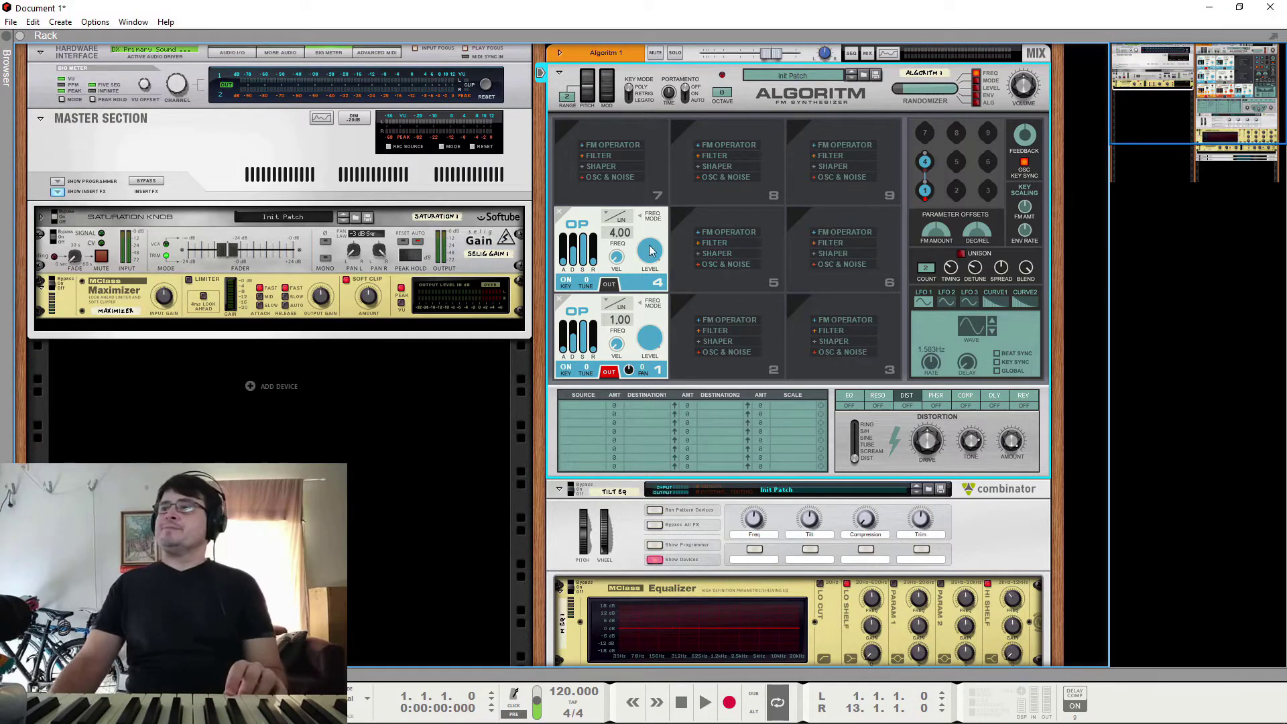
drag(650, 251, 653, 432)
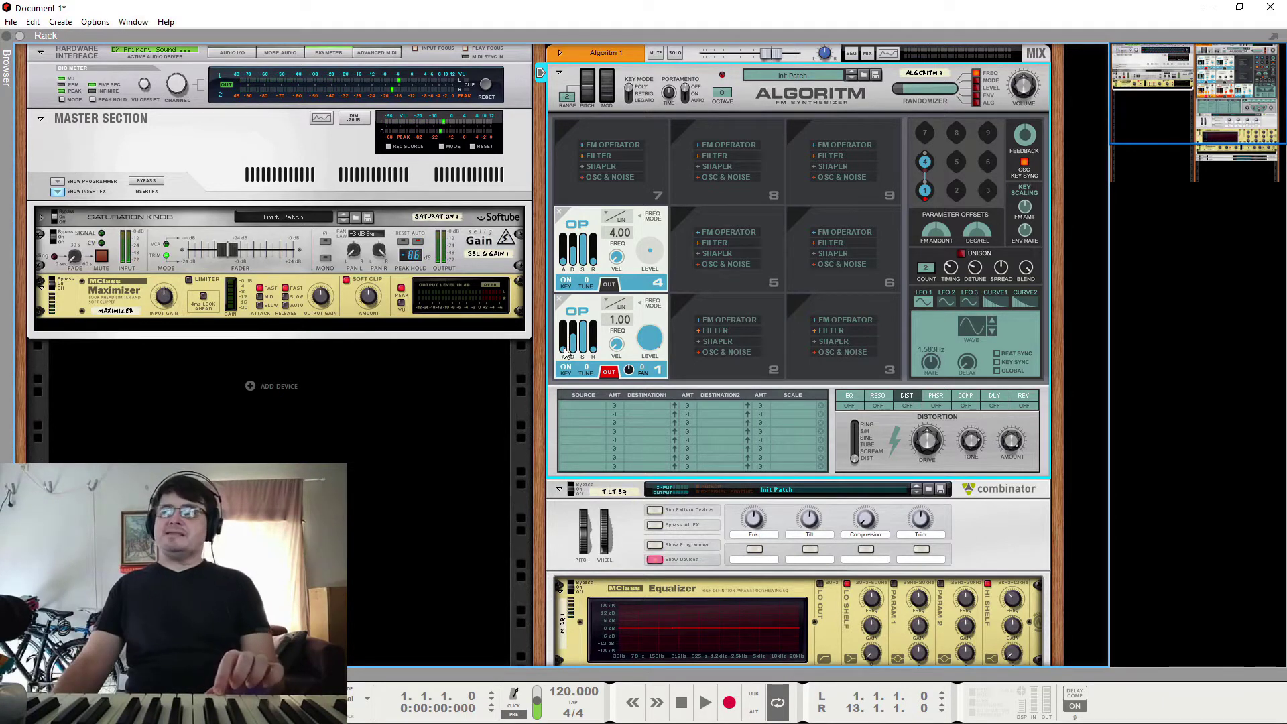
Lengthen operator 1's attack to about 1.34 s and its release to about 2.93 s
drag(568, 324, 569, 269)
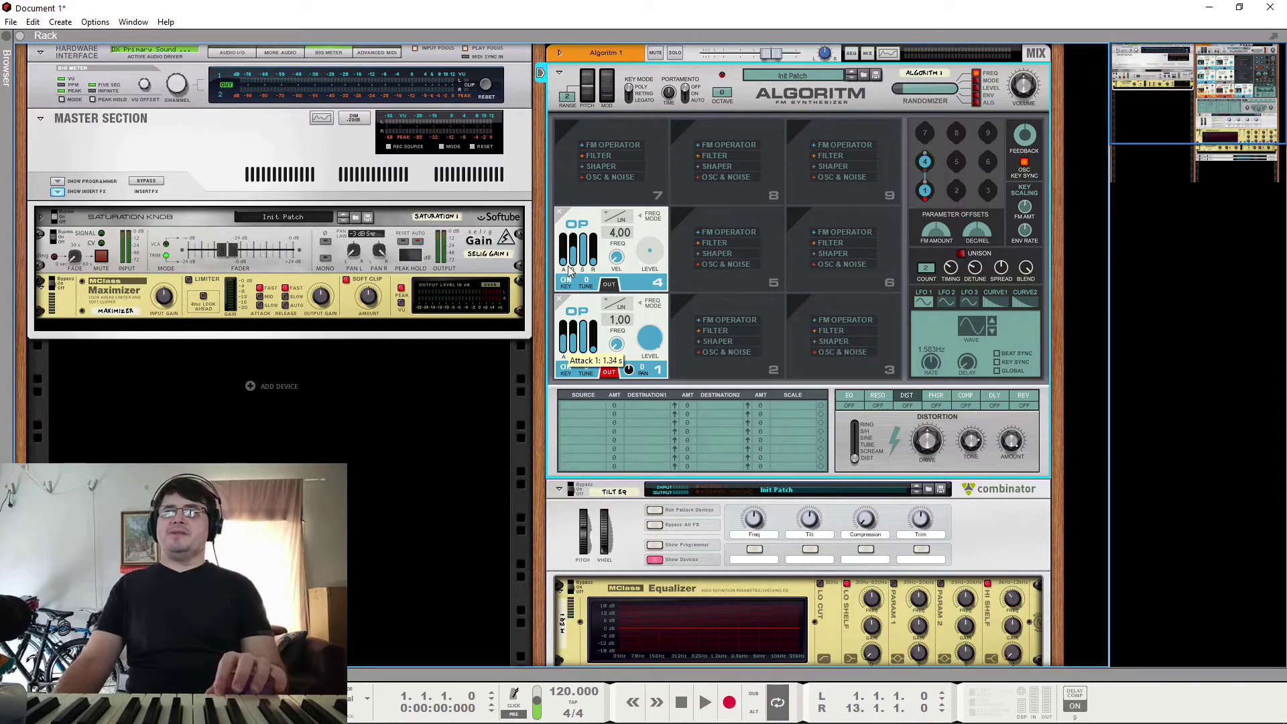
drag(592, 343, 593, 332)
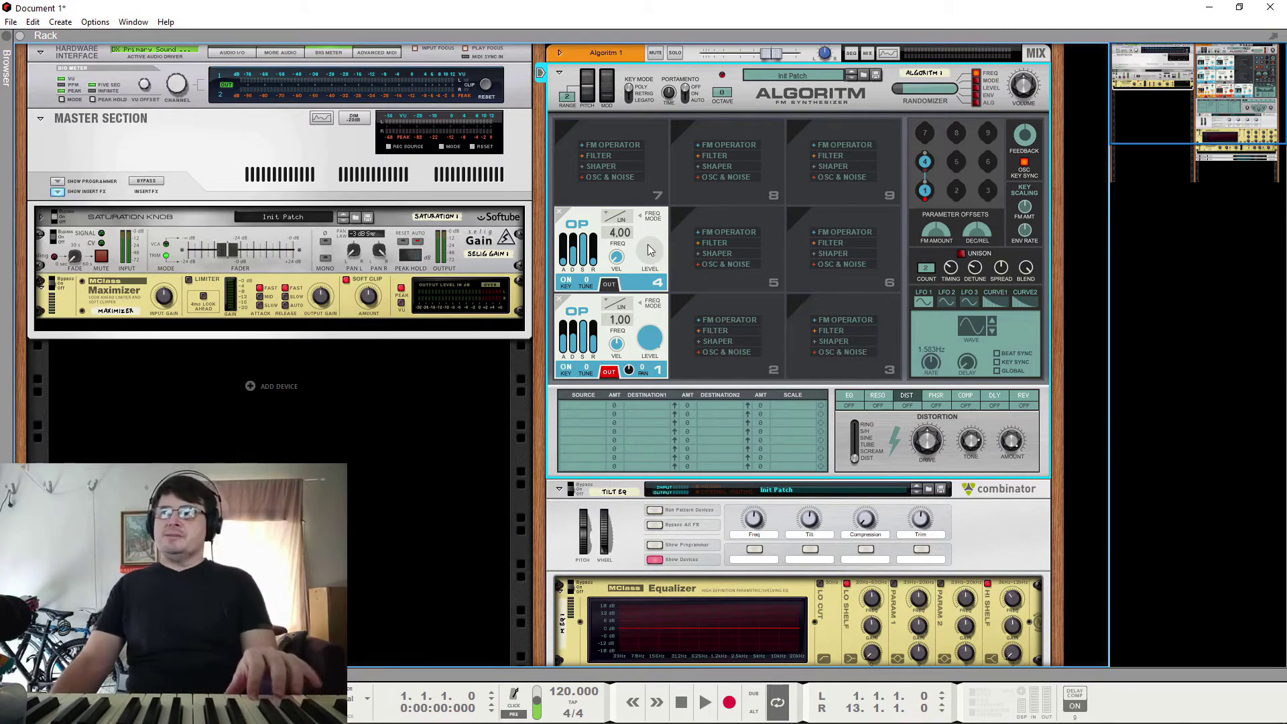
Set operator 4's frequency to 1.00 and raise its level partway
drag(620, 232, 620, 404)
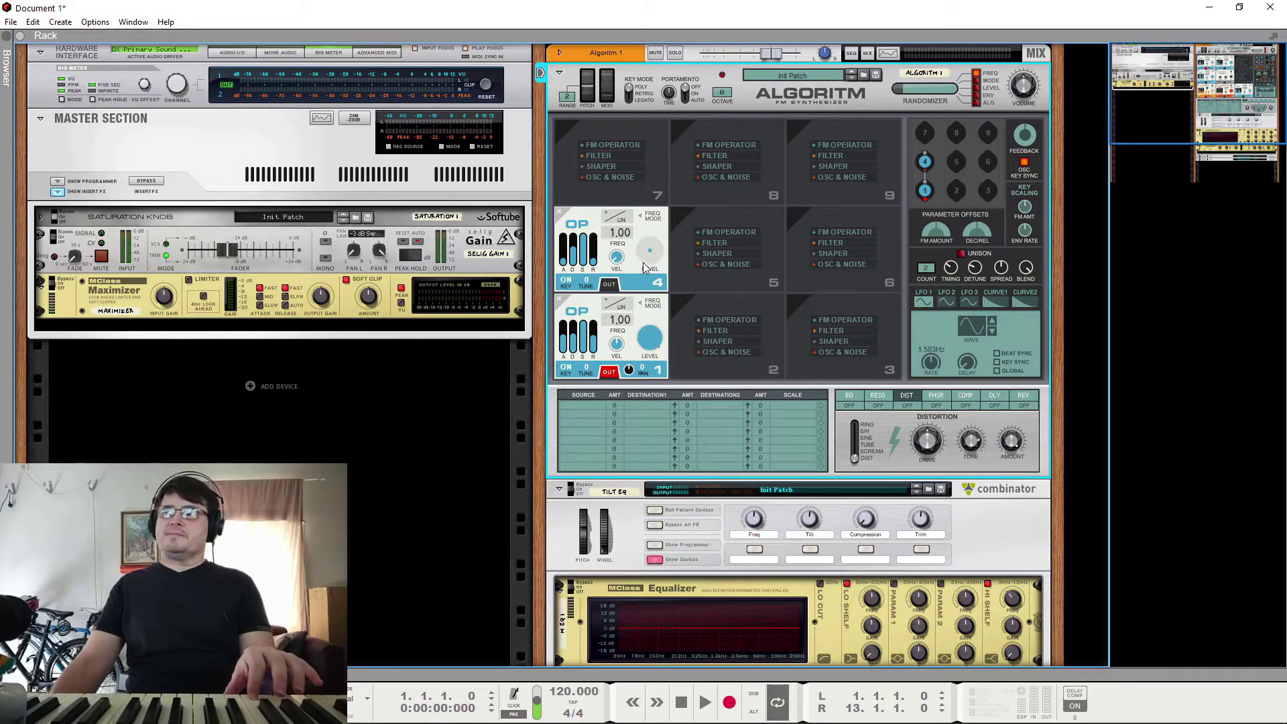
drag(642, 265, 652, 194)
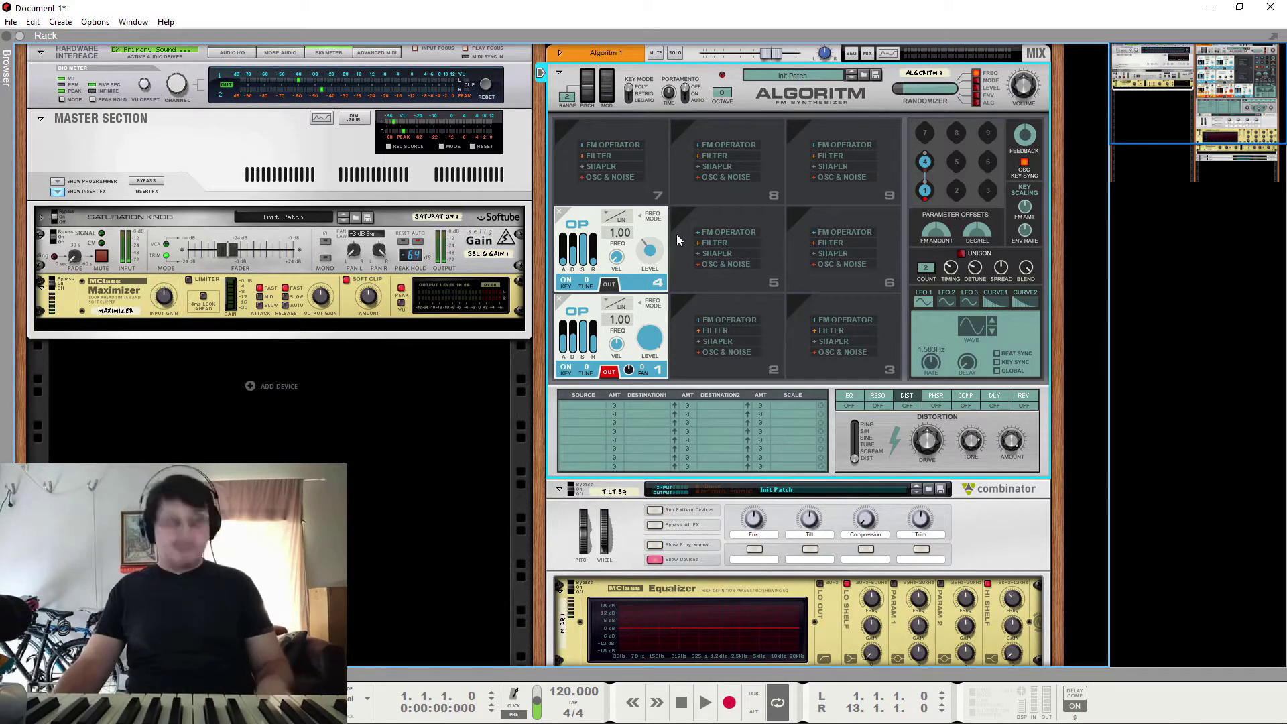
Open the Spectrum EQ window for Algoritm 1 and place it over the neighbouring rack column, clear of the synthesizer
key(F2)
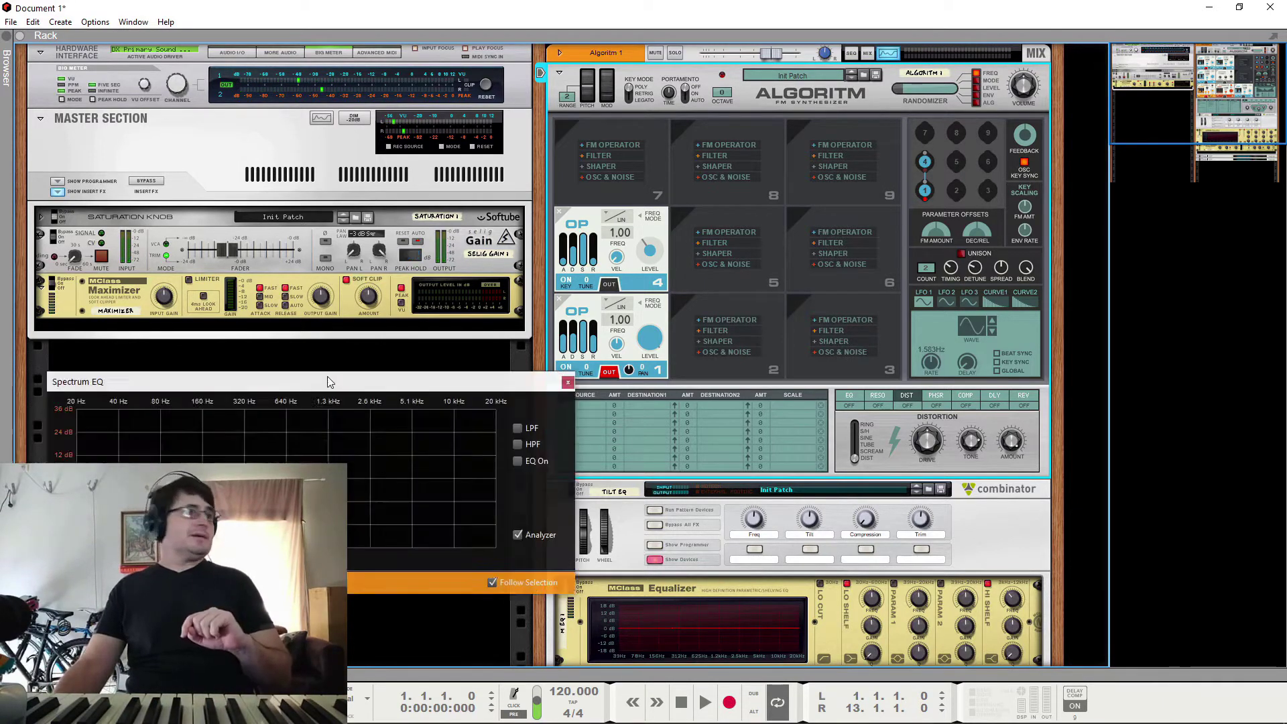
drag(593, 376, 978, 465)
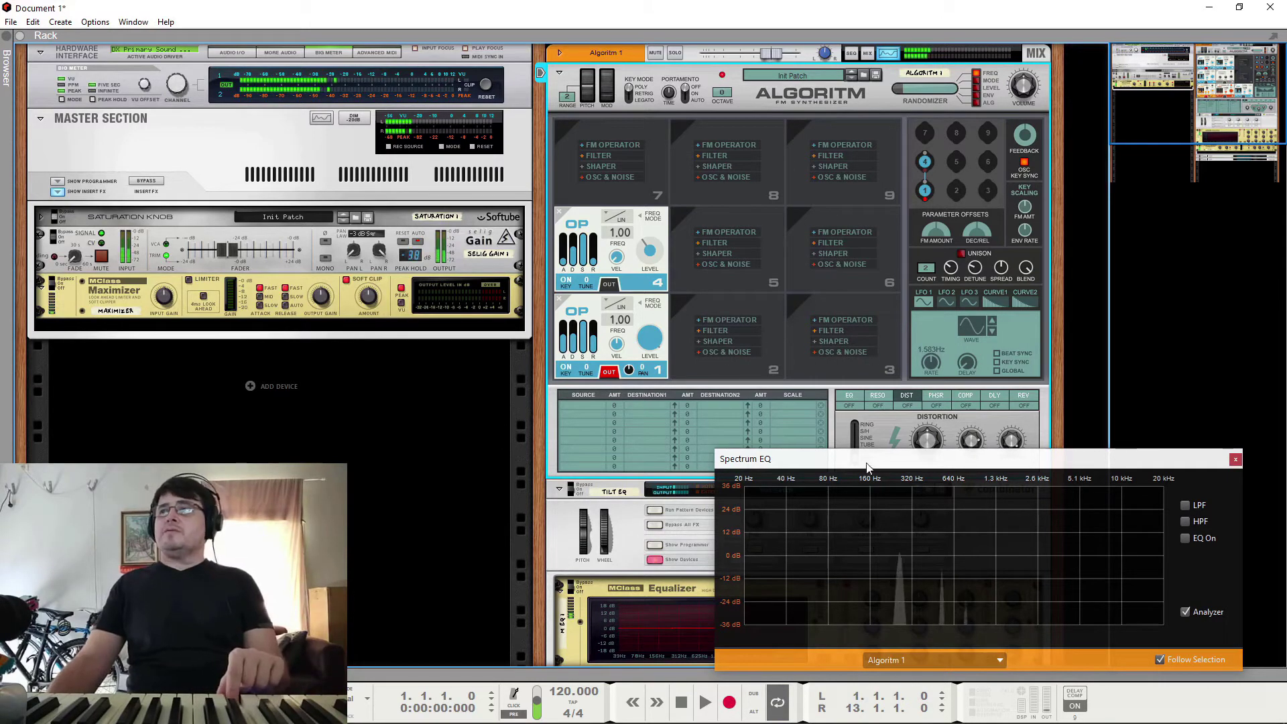
drag(867, 461, 160, 218)
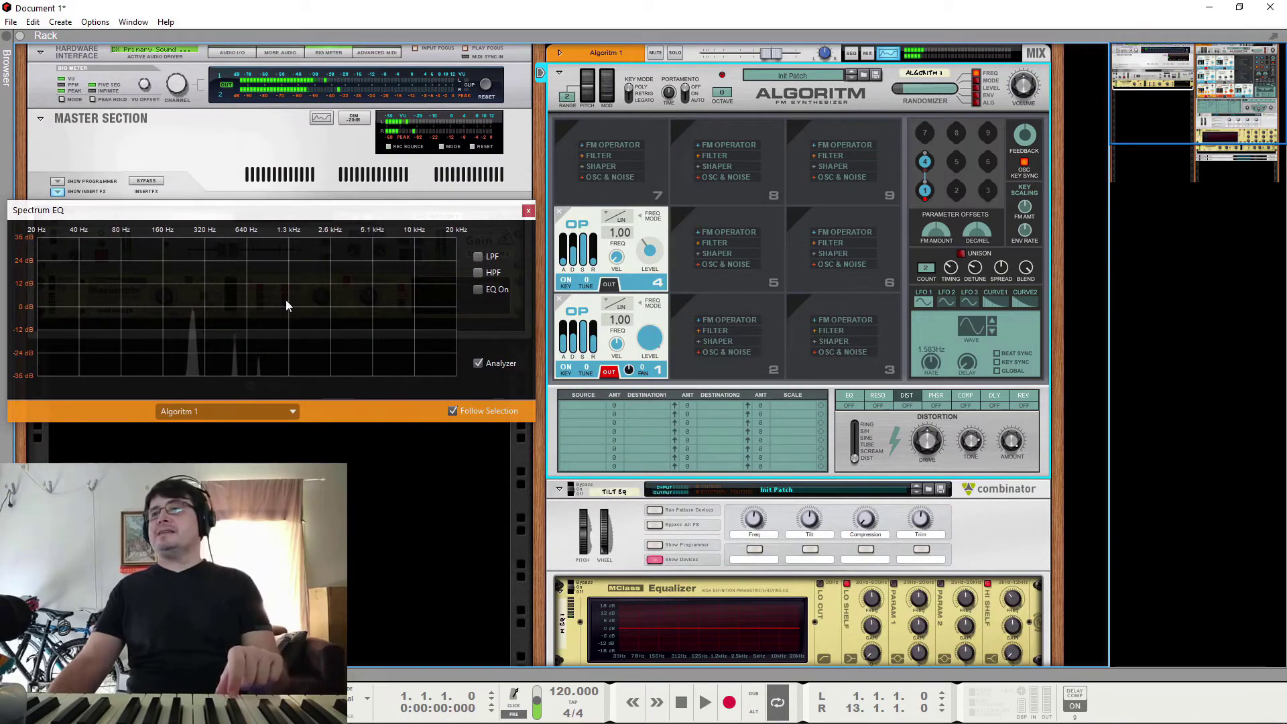
Sweep operator 4's level down to -∞ dB and back up to full to compare the spectra
drag(649, 251, 654, 425)
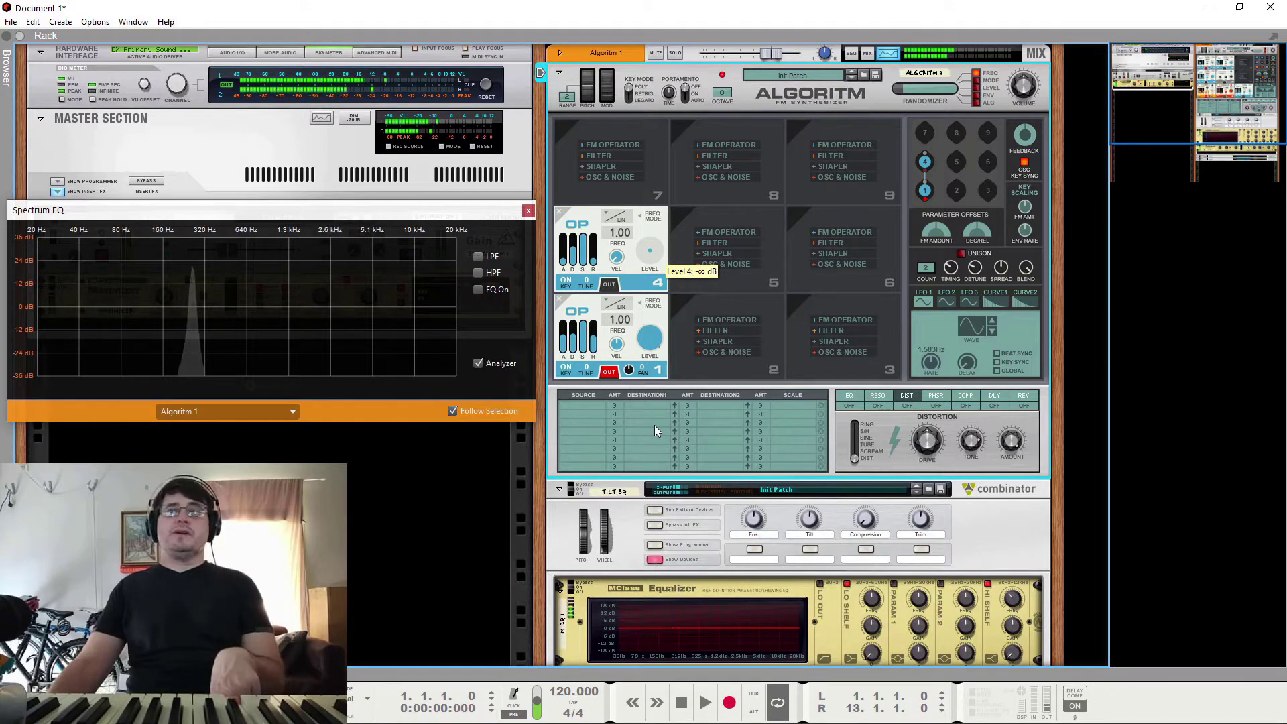
drag(654, 425, 652, 108)
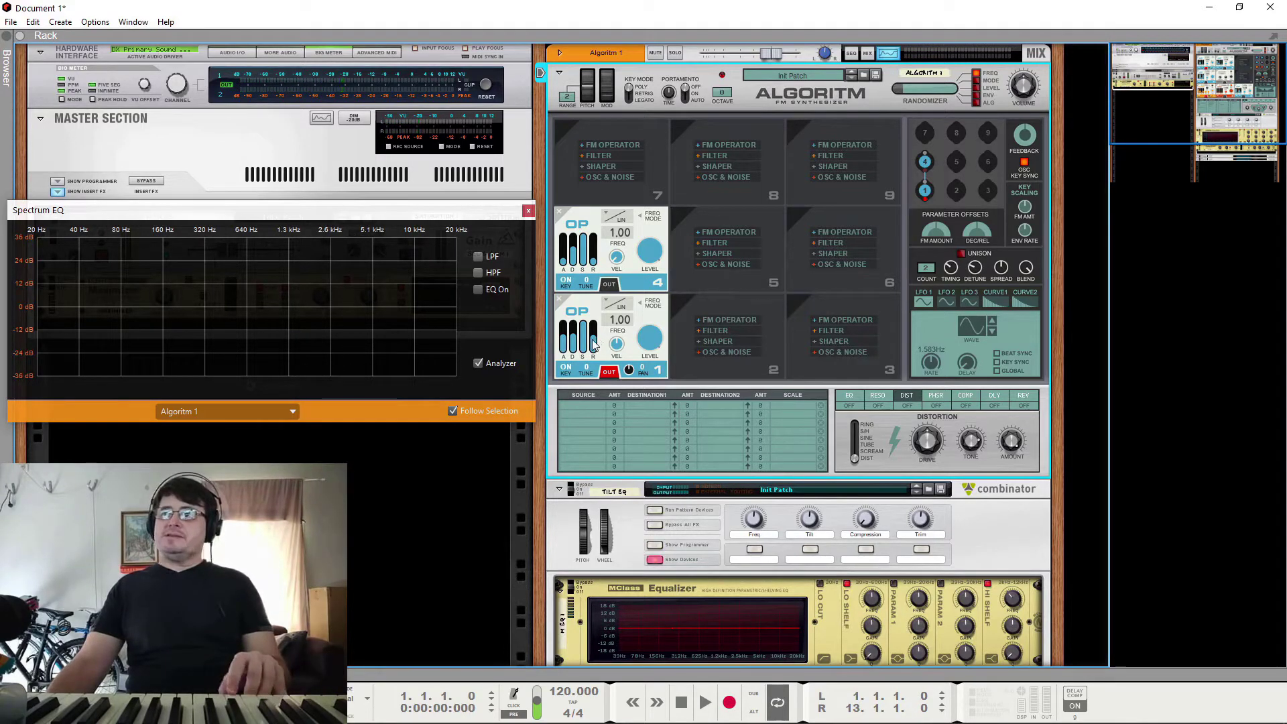
Shape operator 4's envelope with a 3.75 s decay and minimum sustain, and set operator 1's attack to about 1.67 s
mouse_move(596, 344)
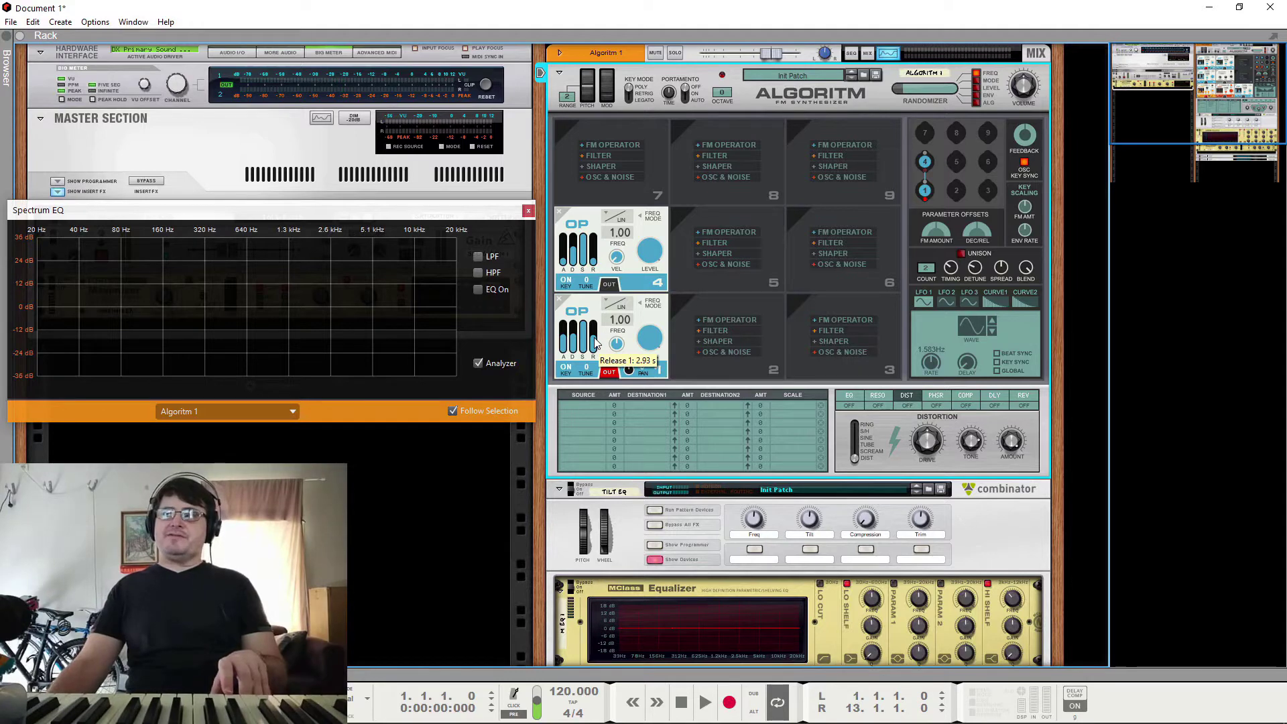
mouse_move(594, 265)
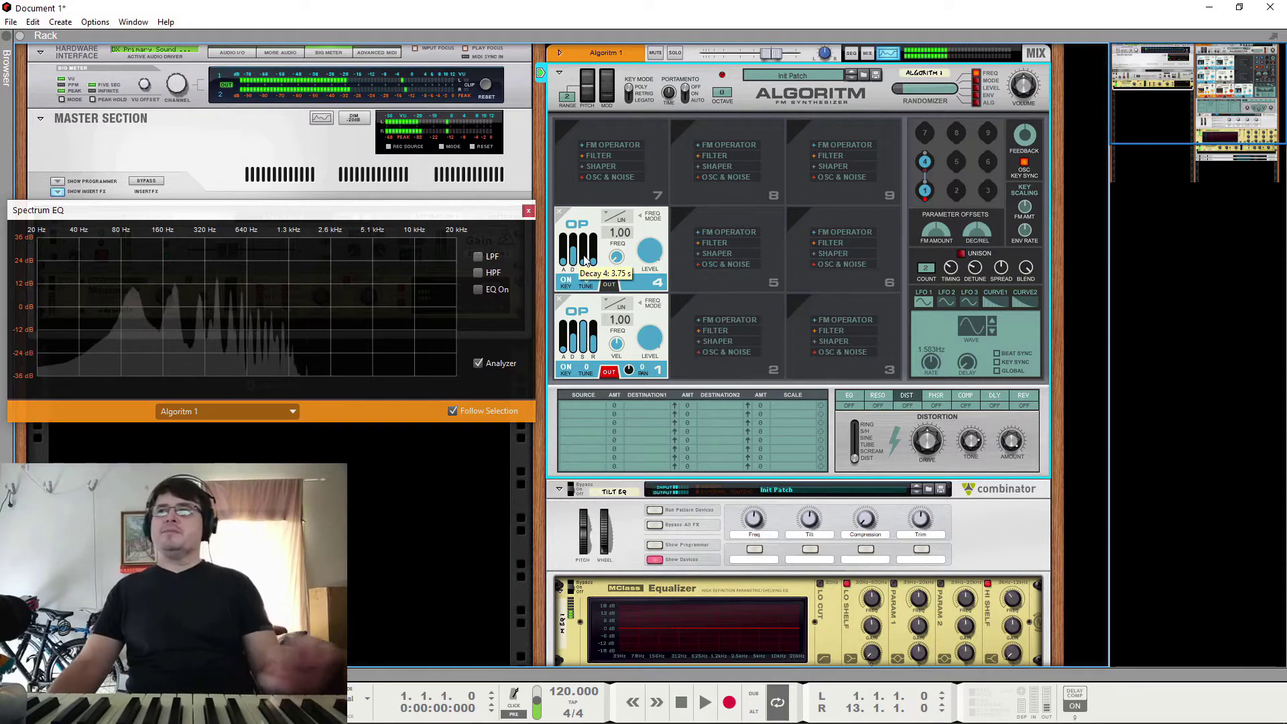
drag(593, 253, 592, 261)
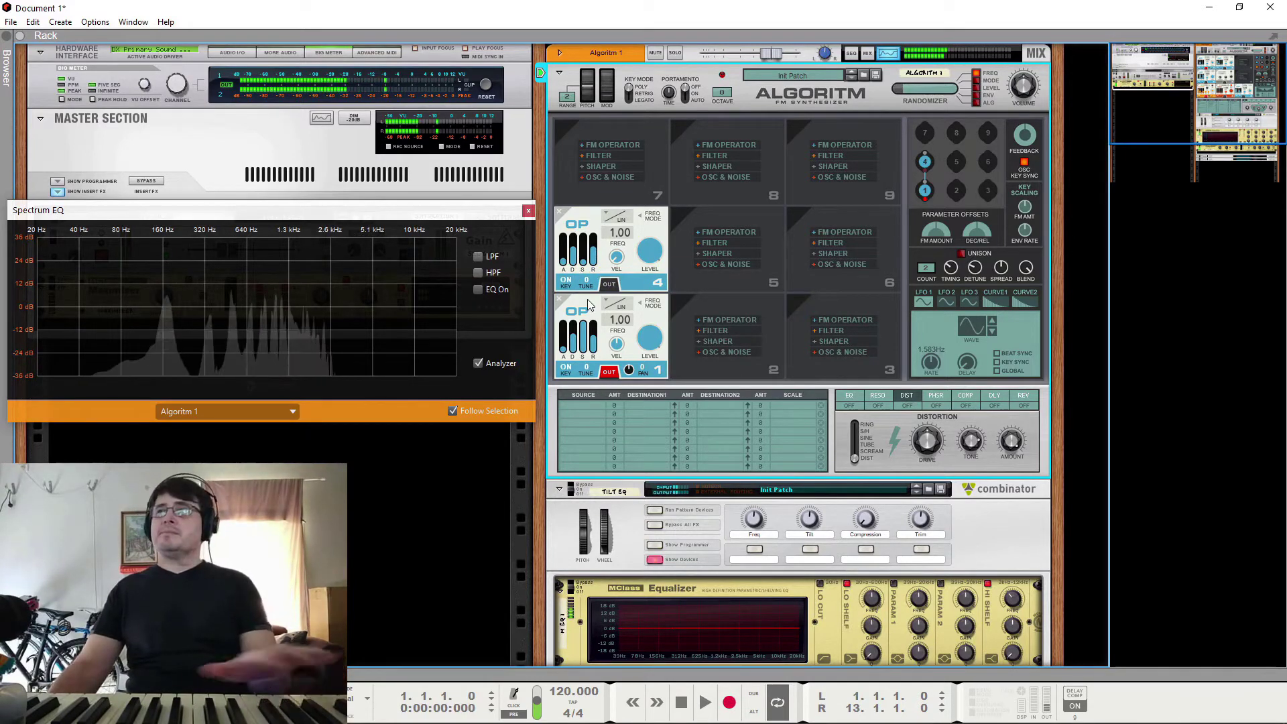
drag(595, 264, 578, 180)
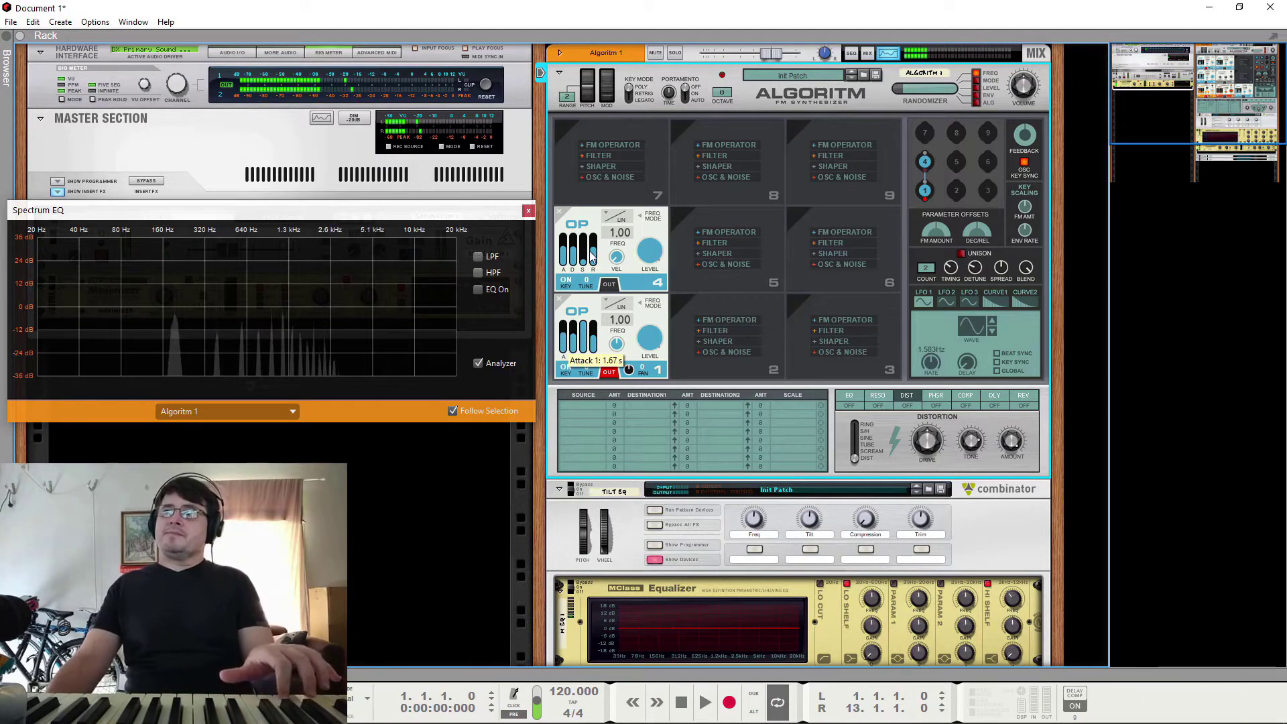
Set operator 4's attack to minimum and its sustain and release to maximum, and reduce its level somewhat
drag(564, 255, 557, 374)
drag(582, 268, 616, 72)
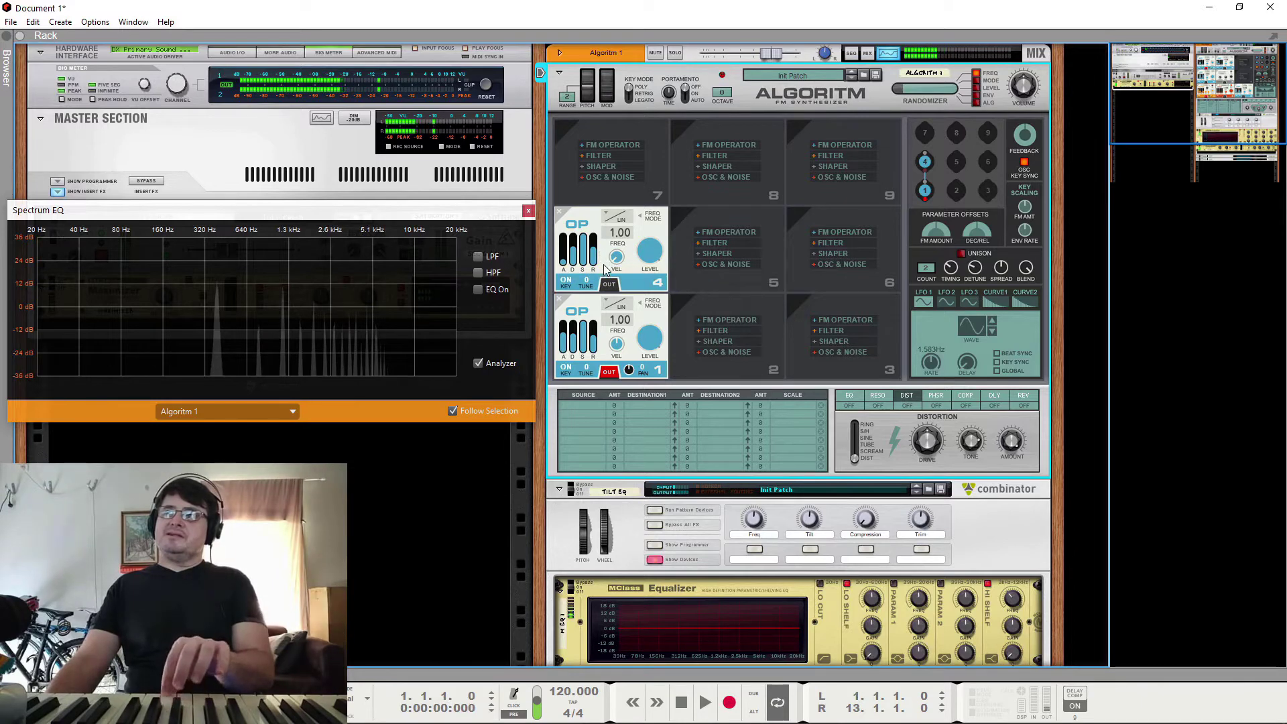
drag(593, 261, 621, 163)
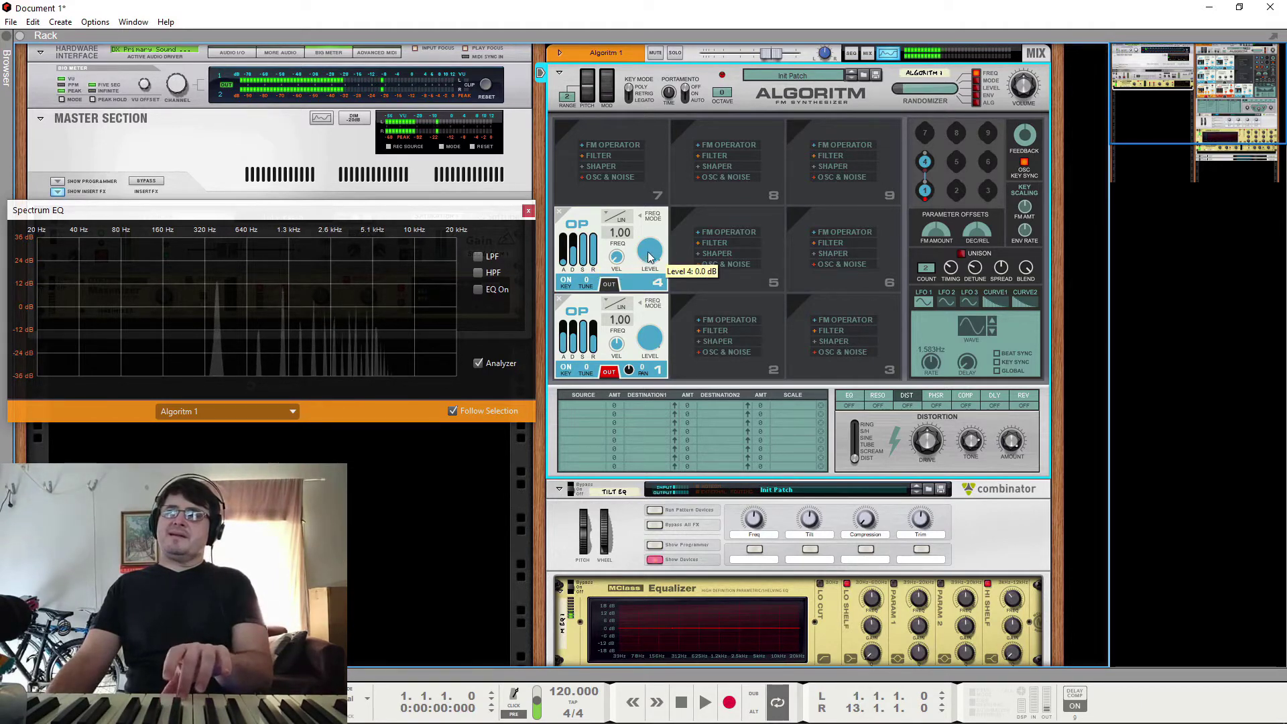
drag(649, 251, 654, 316)
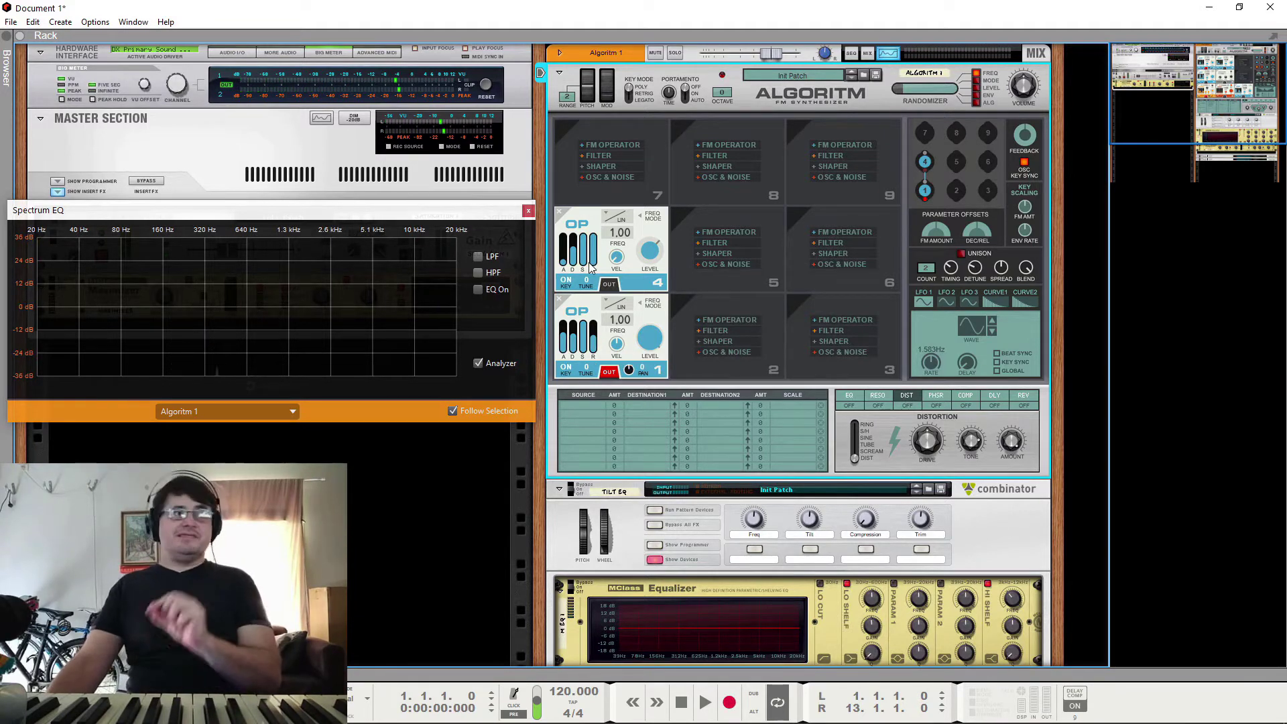
Lower operator 4's sustain, and sweep its release down and back up to maximum
mouse_move(595, 259)
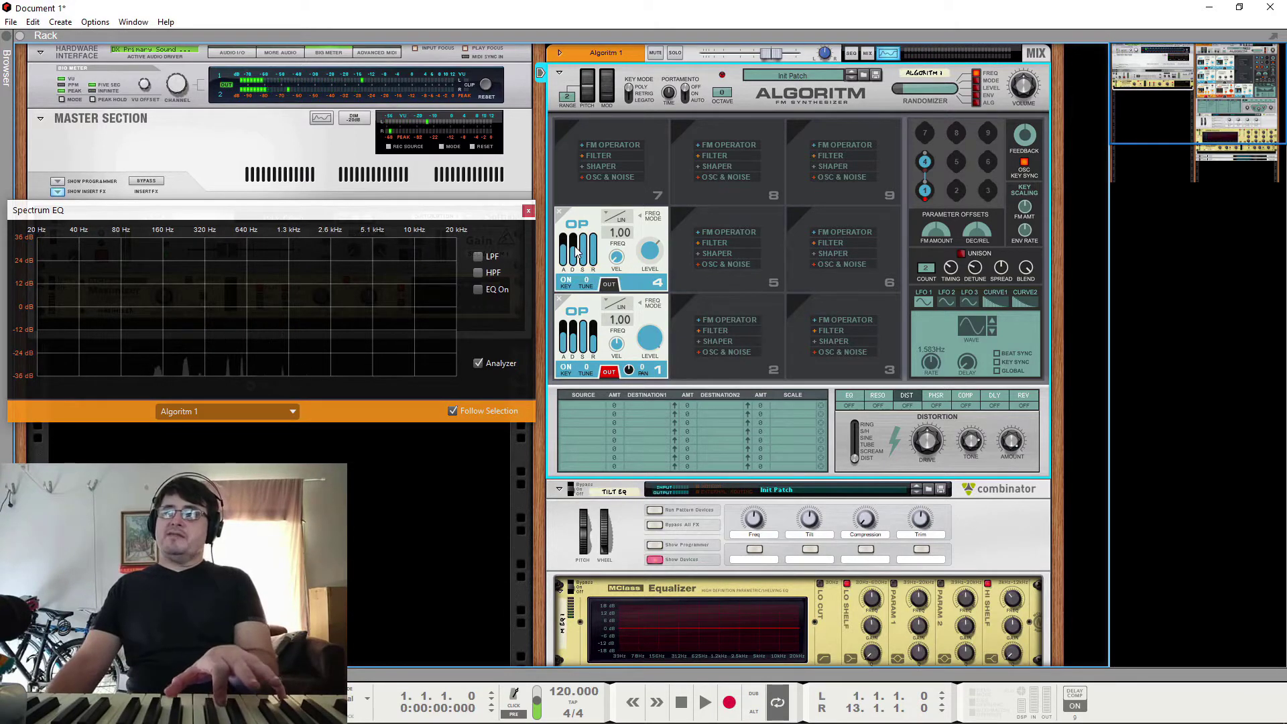
drag(584, 238, 584, 259)
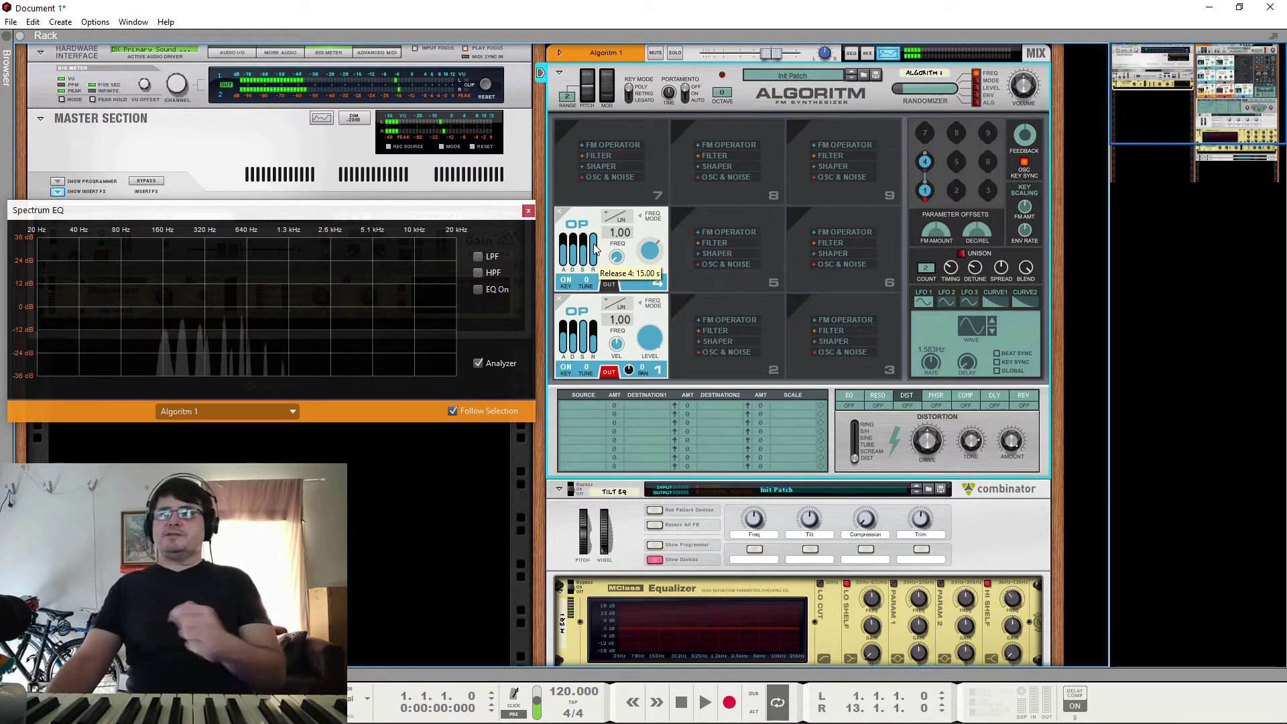
drag(595, 249, 594, 325)
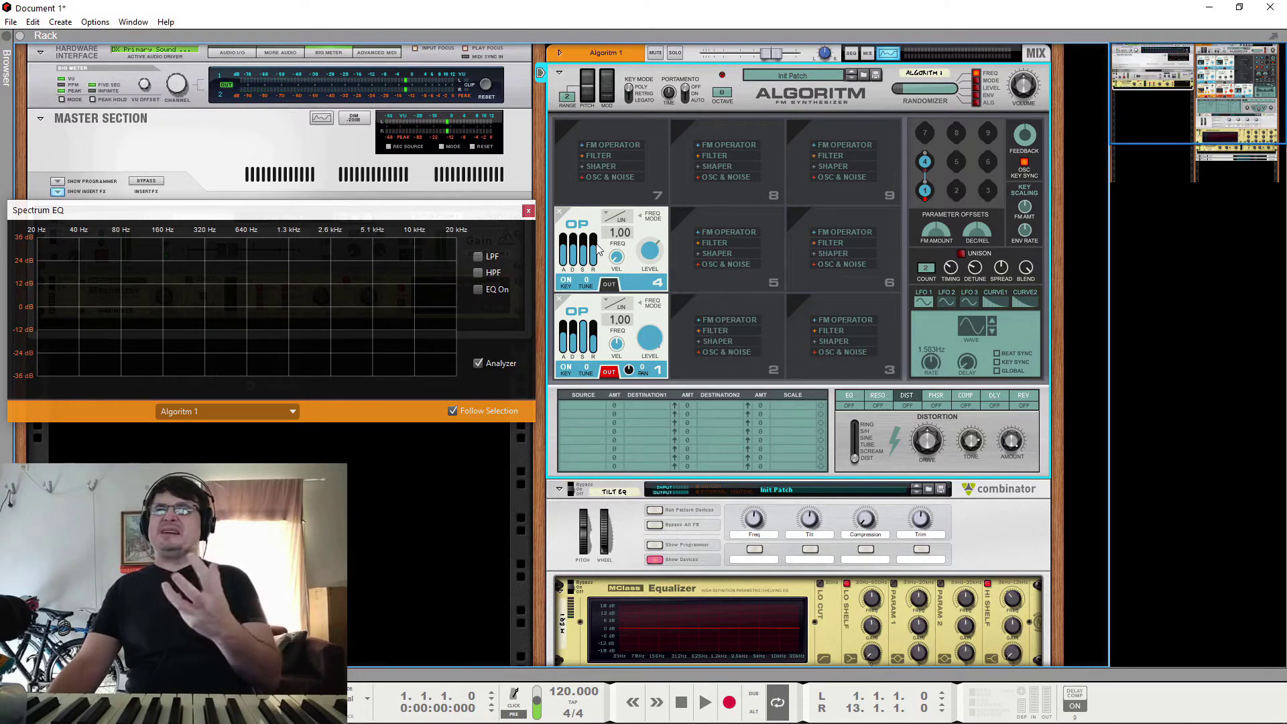
drag(594, 253, 603, 164)
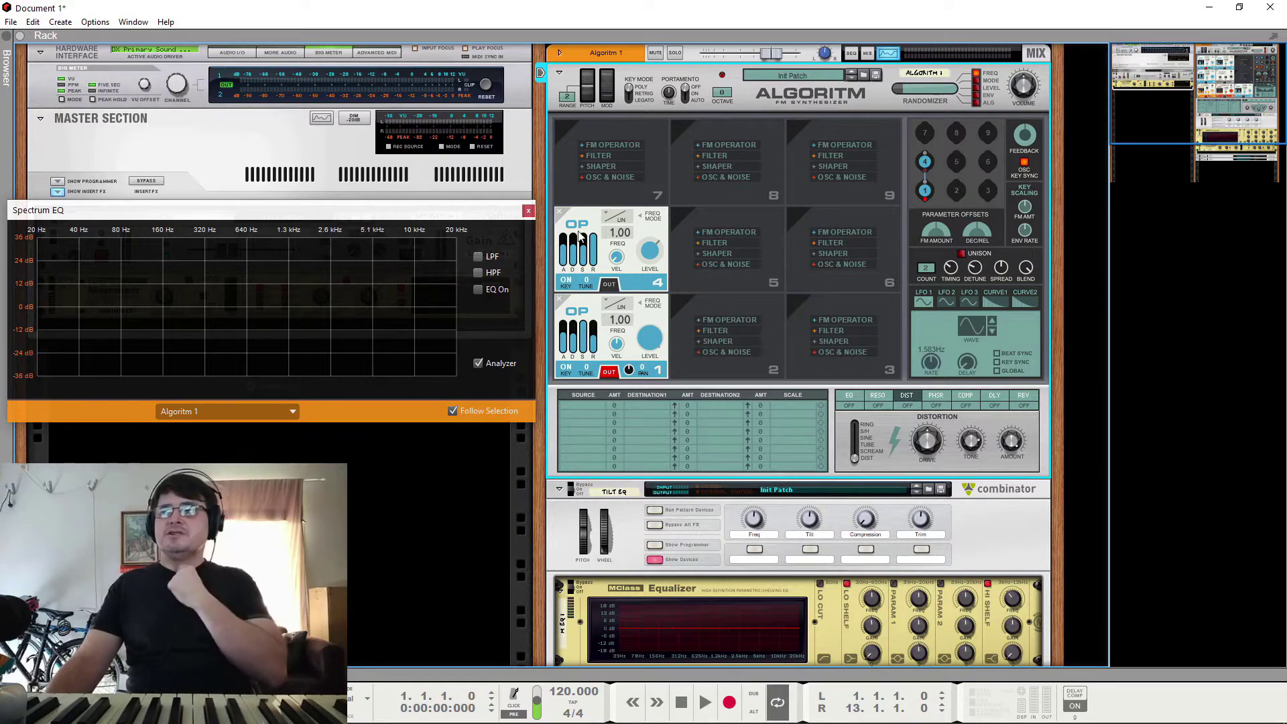
mouse_move(594, 235)
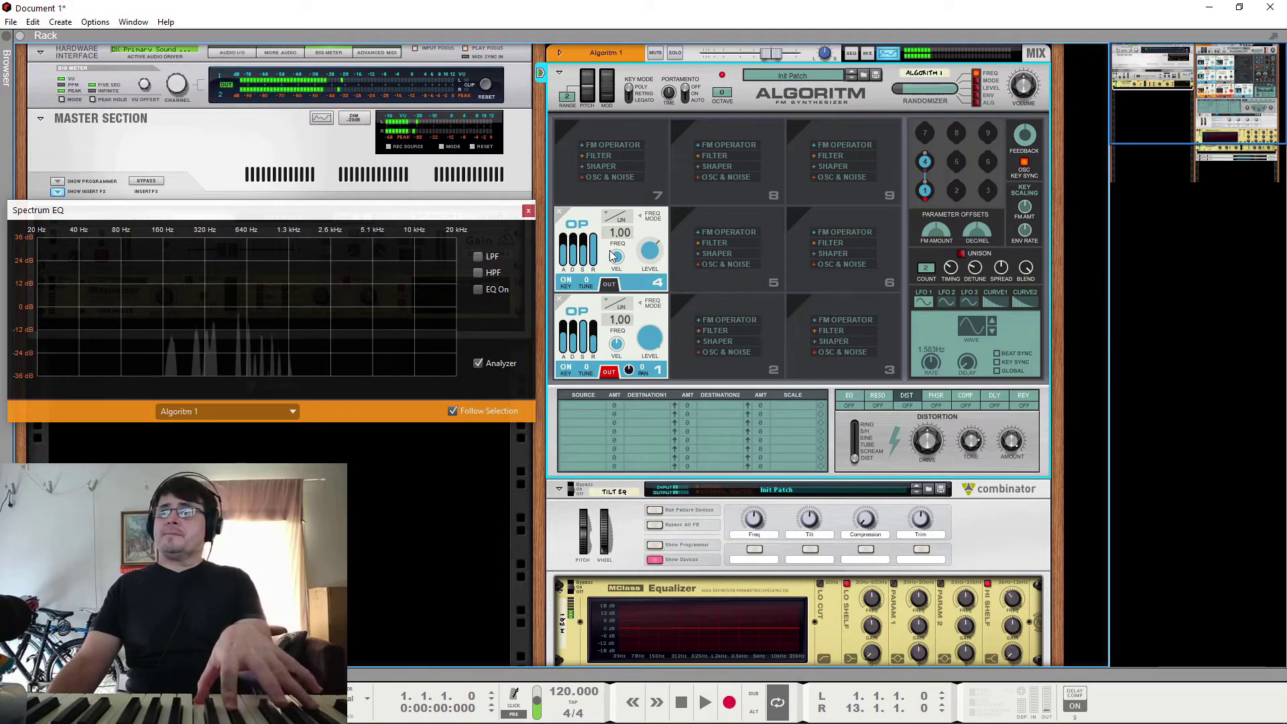
Sweep operator 4's frequency up to 8.00 and back to 1.00, lowering its level along the way
scroll(613, 235, up, 1)
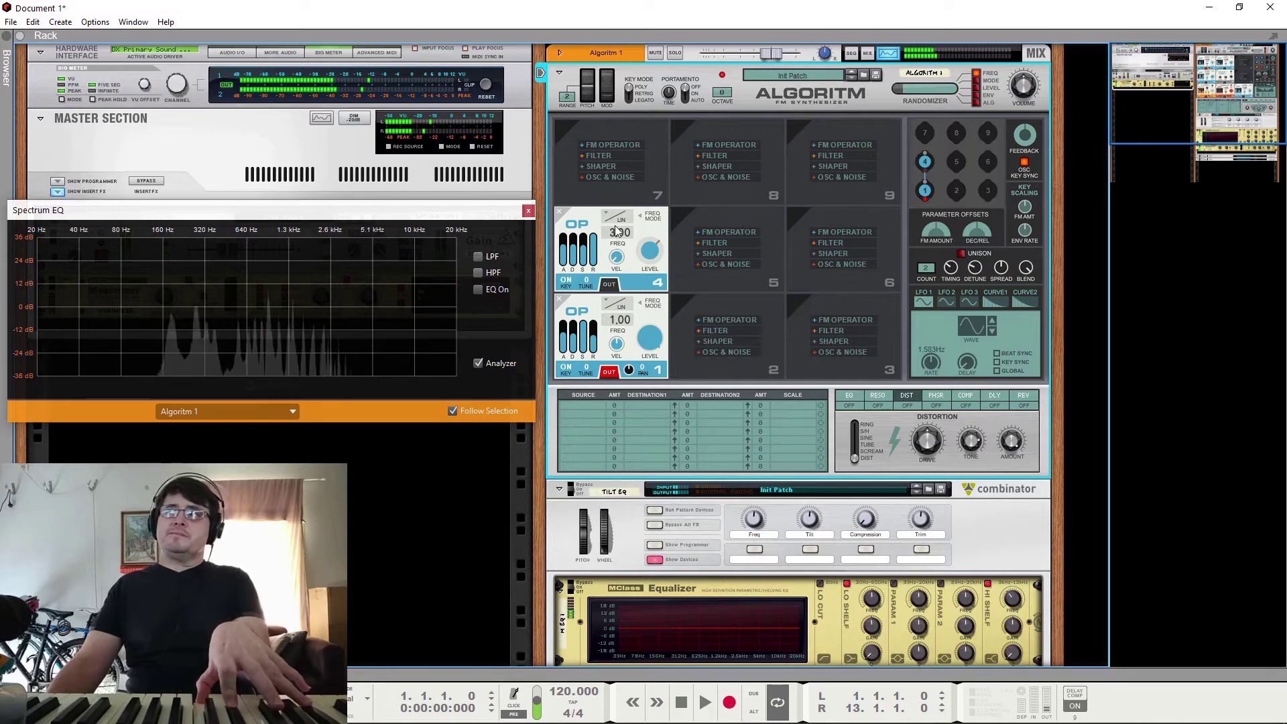
scroll(615, 234, up, 2)
scroll(619, 227, up, 3)
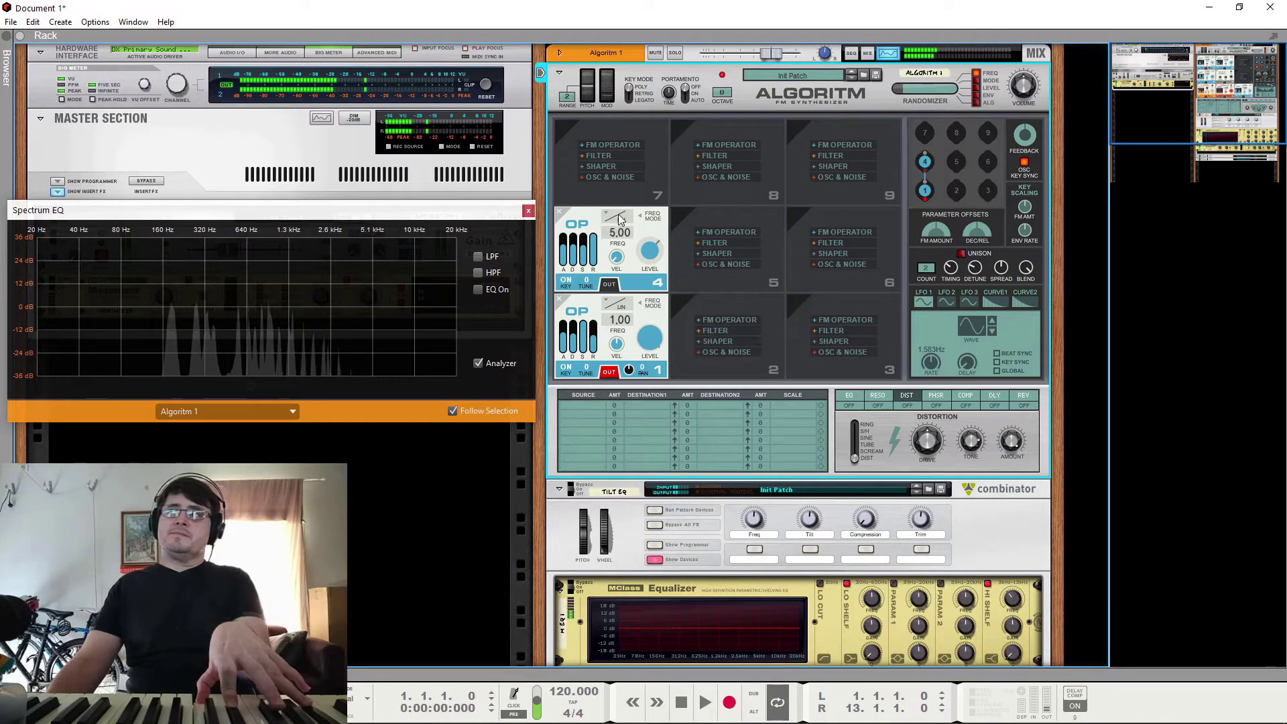
scroll(620, 209, up, 1)
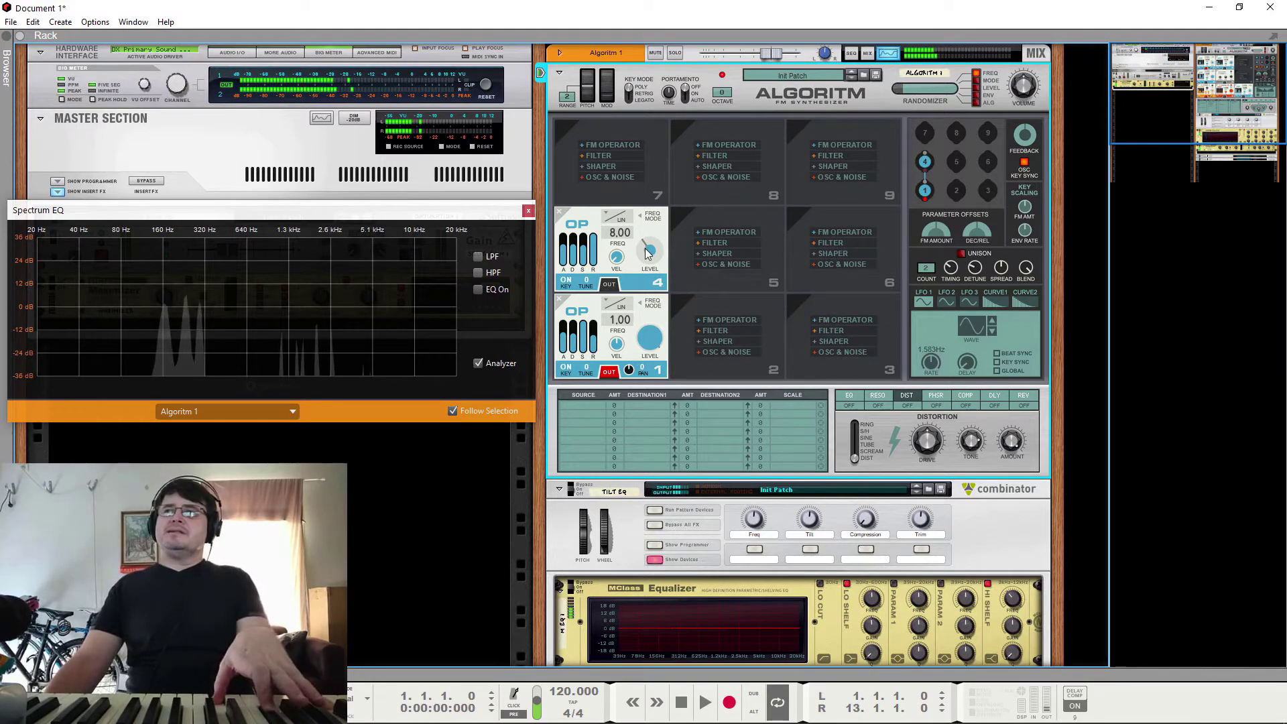
mouse_move(659, 263)
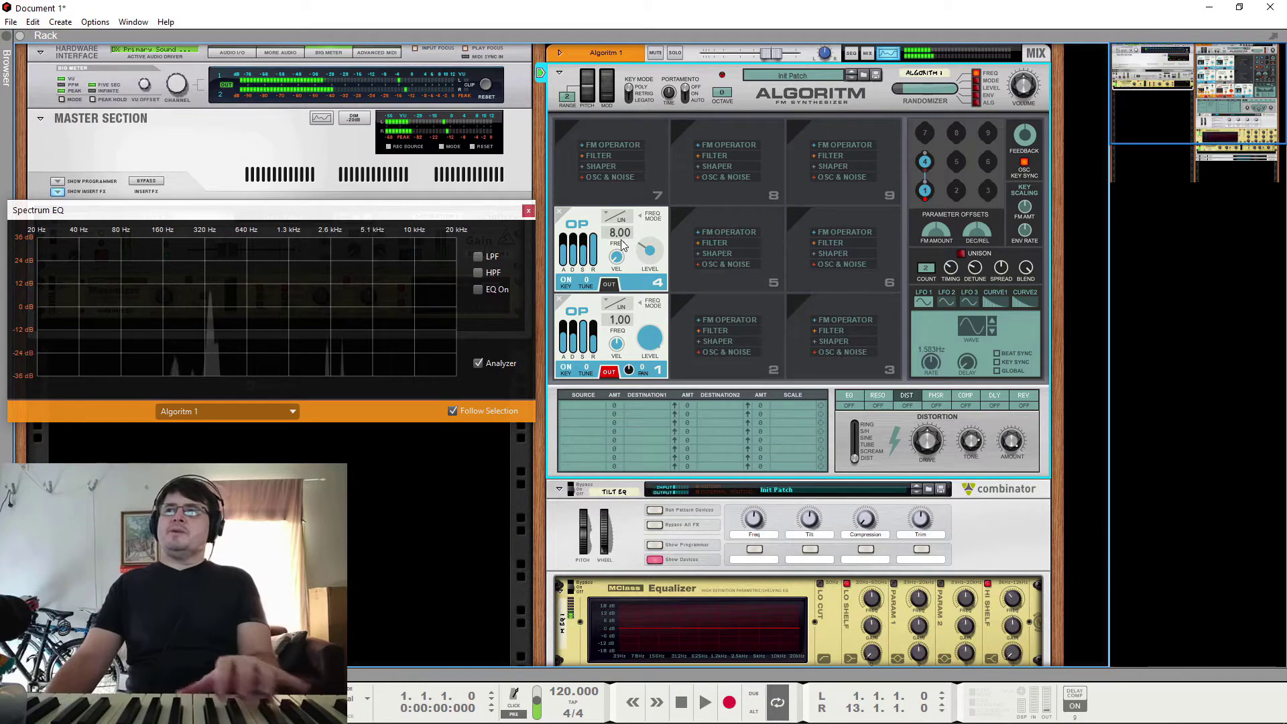
drag(612, 240, 611, 272)
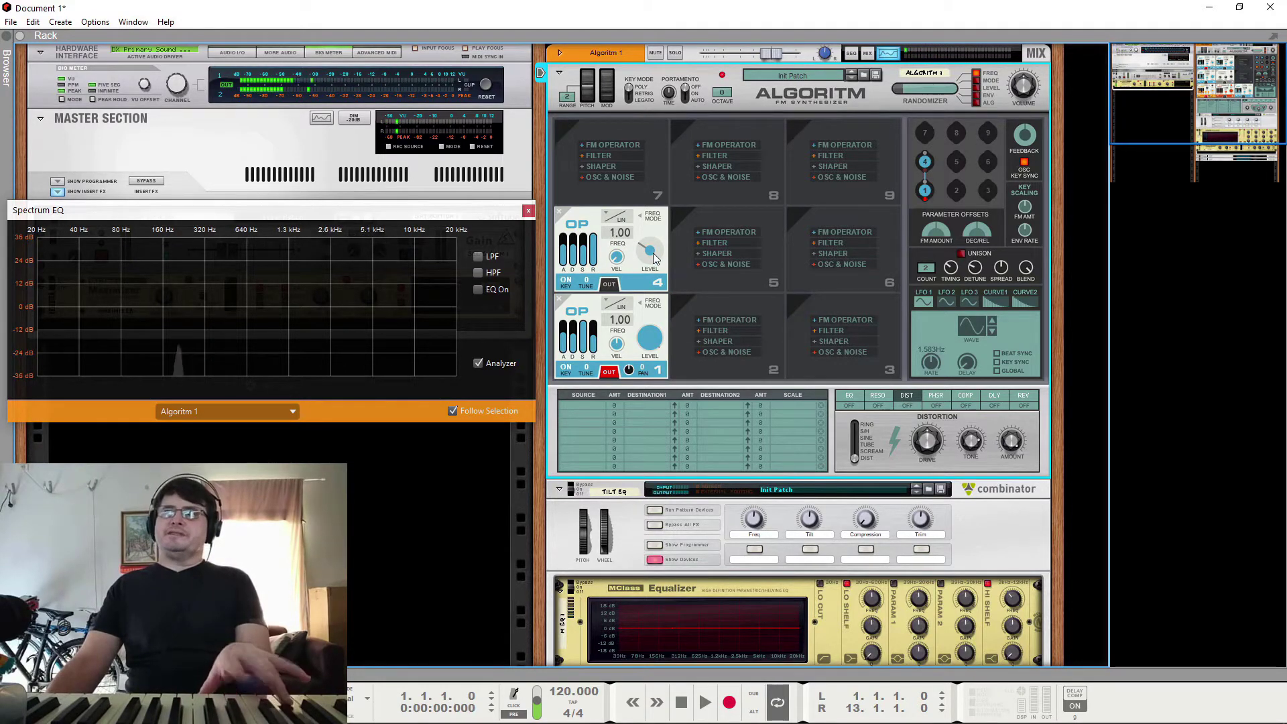
Add an FM operator in slot 7 above operator 4 and adjust its envelope
click(629, 145)
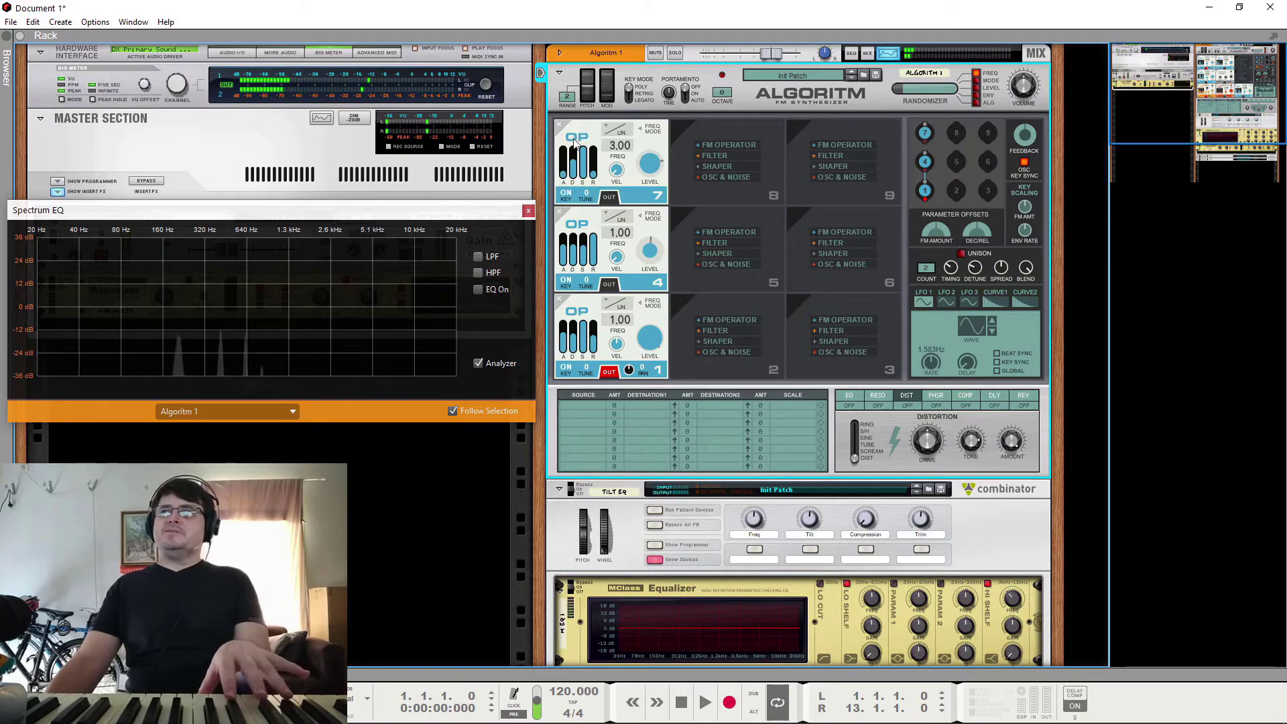
drag(563, 145, 592, 149)
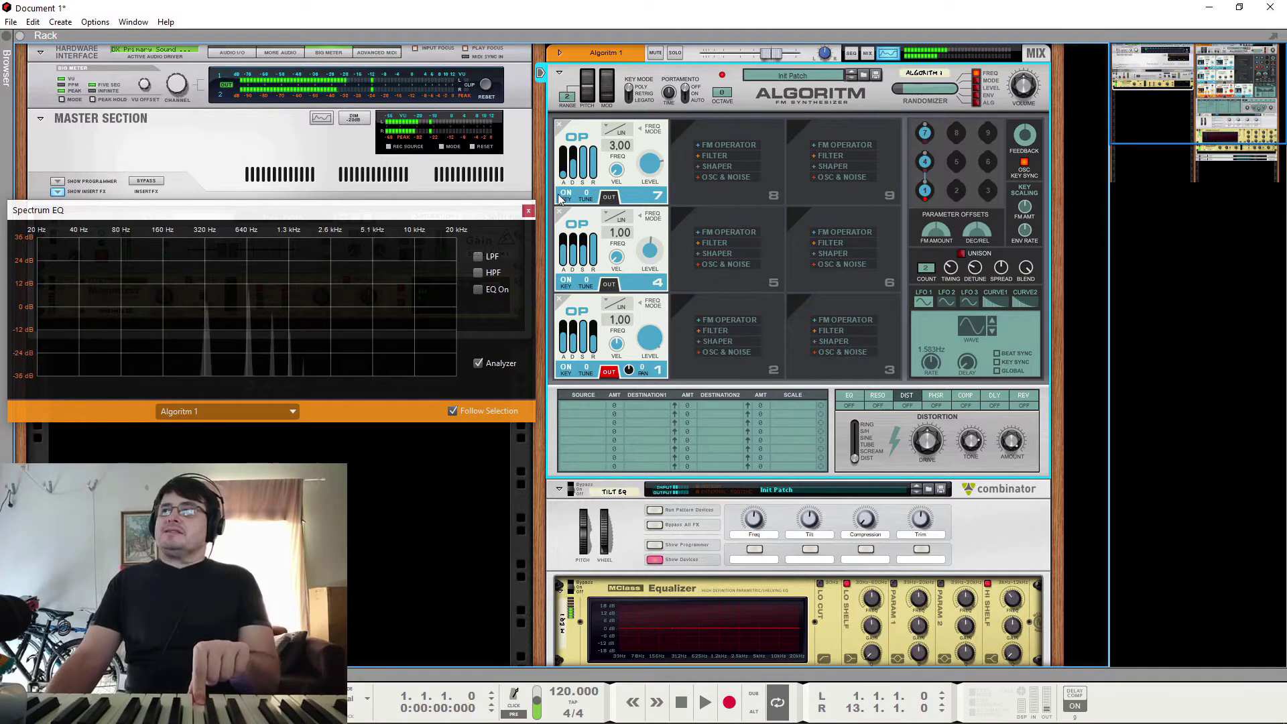
Switch operator 7's direct output on and off again, and route operator 7 into operator 4 in the algorithm grid
click(609, 198)
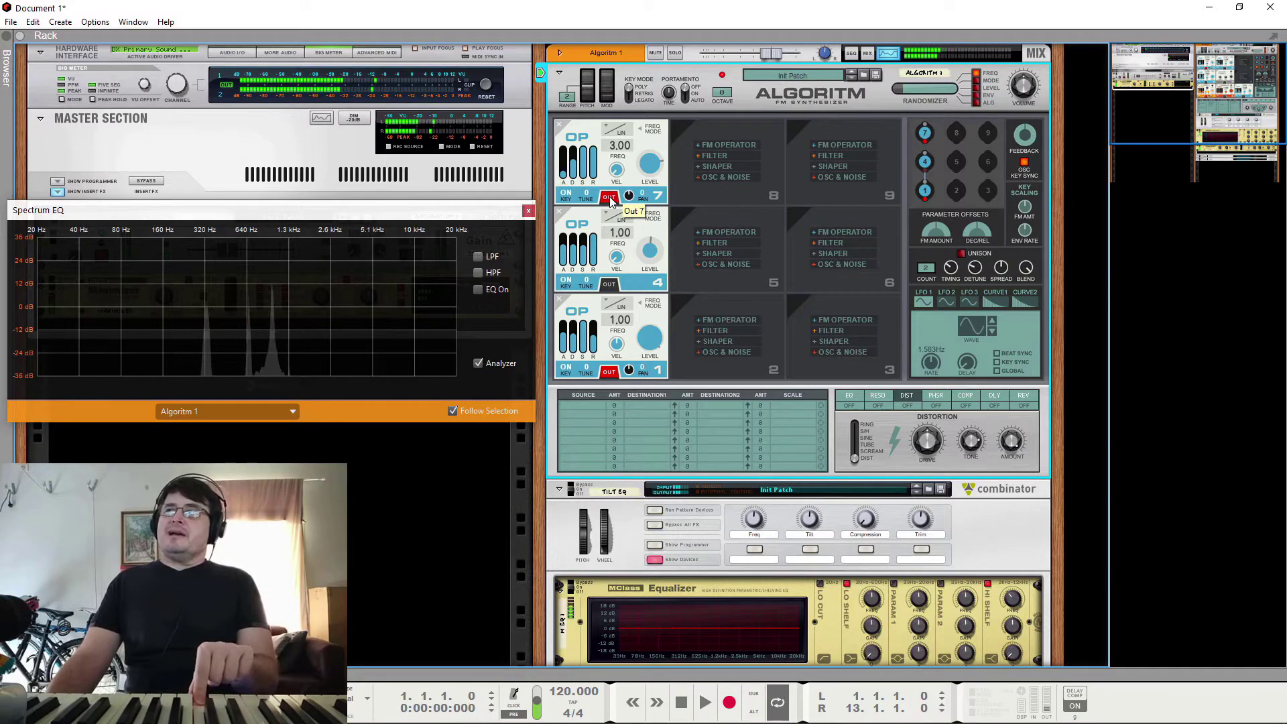
click(610, 197)
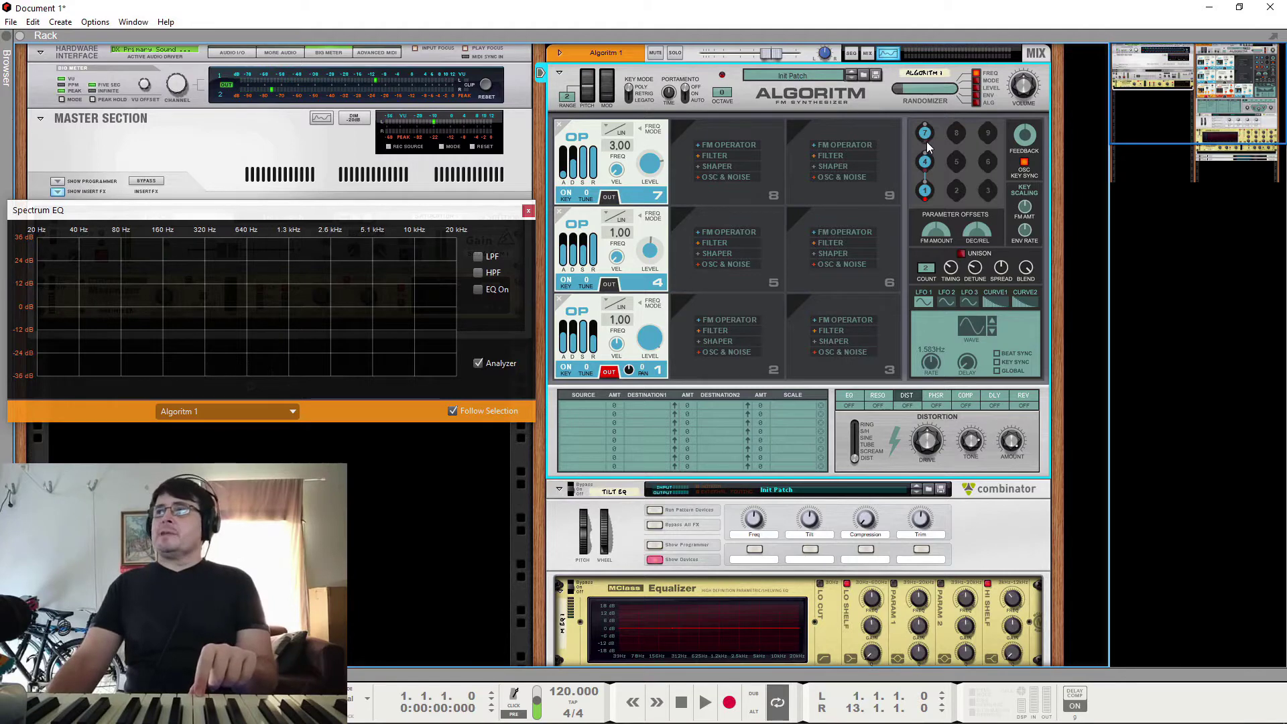
drag(924, 143, 925, 162)
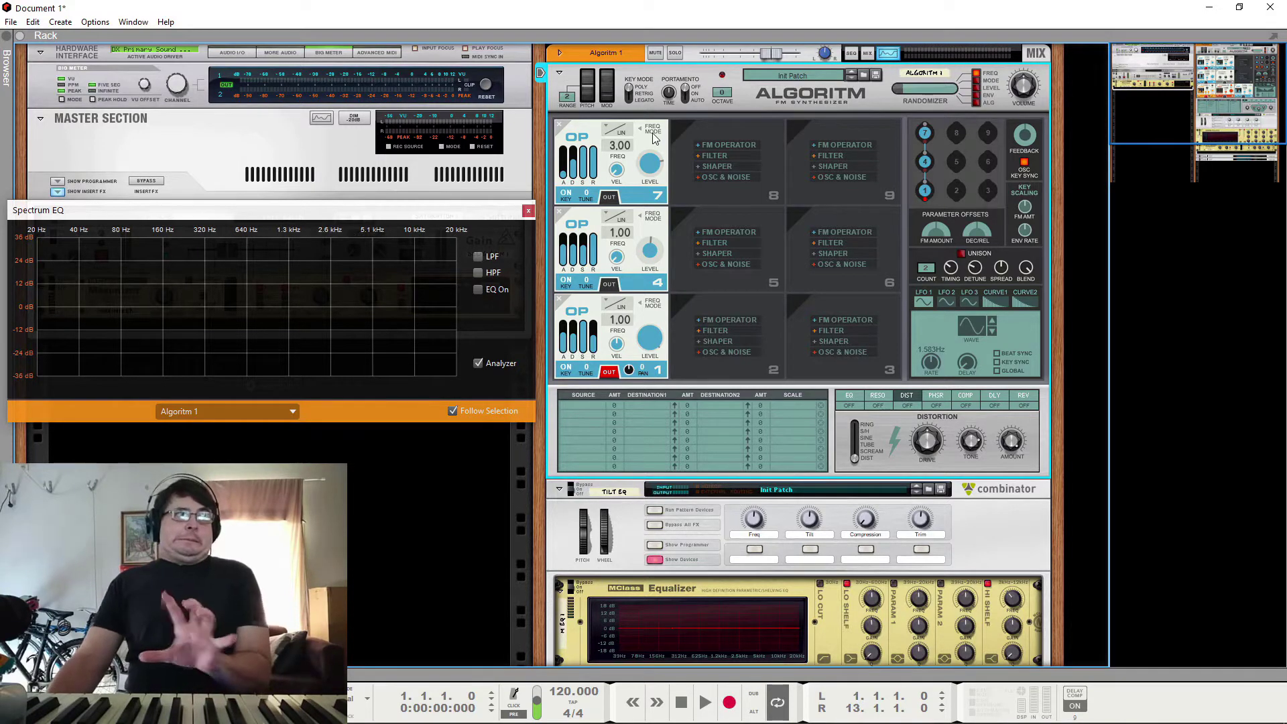
Lower operator 4's level to minimum and raise it back up to compare the sound
mouse_move(667, 187)
mouse_down()
mouse_move(676, 342)
mouse_move(657, 184)
mouse_up()
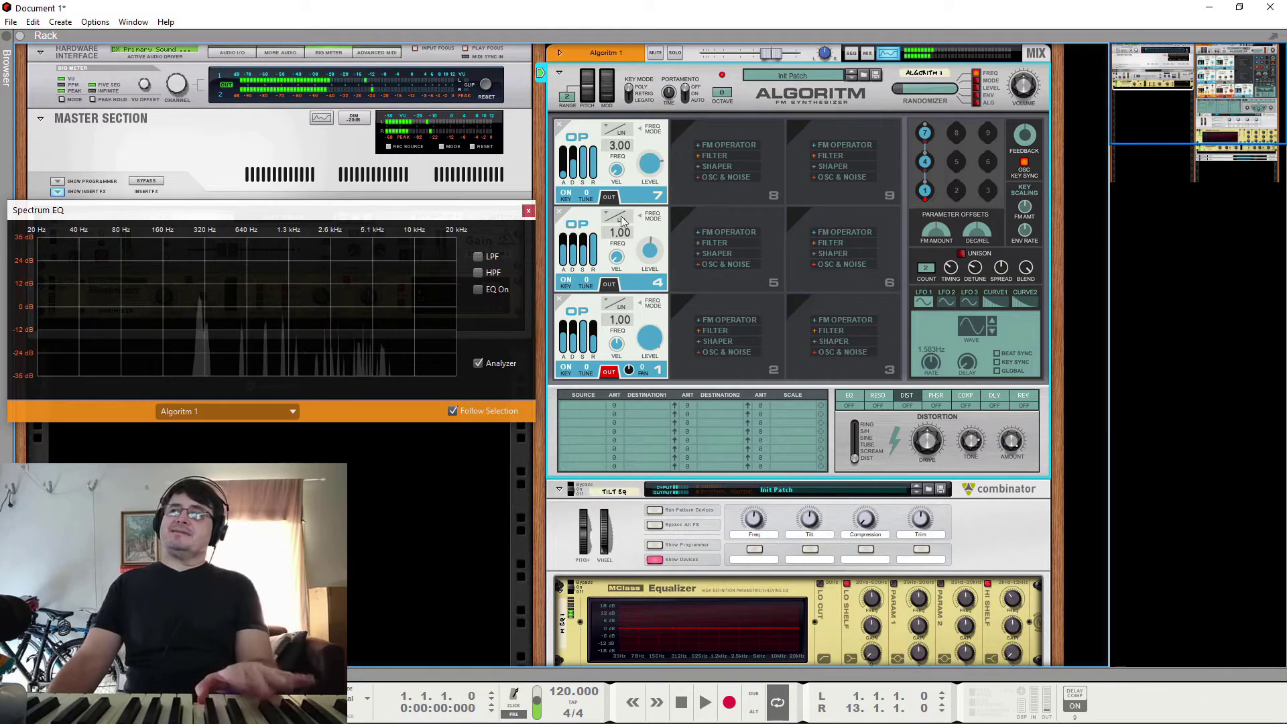
drag(654, 254, 676, 409)
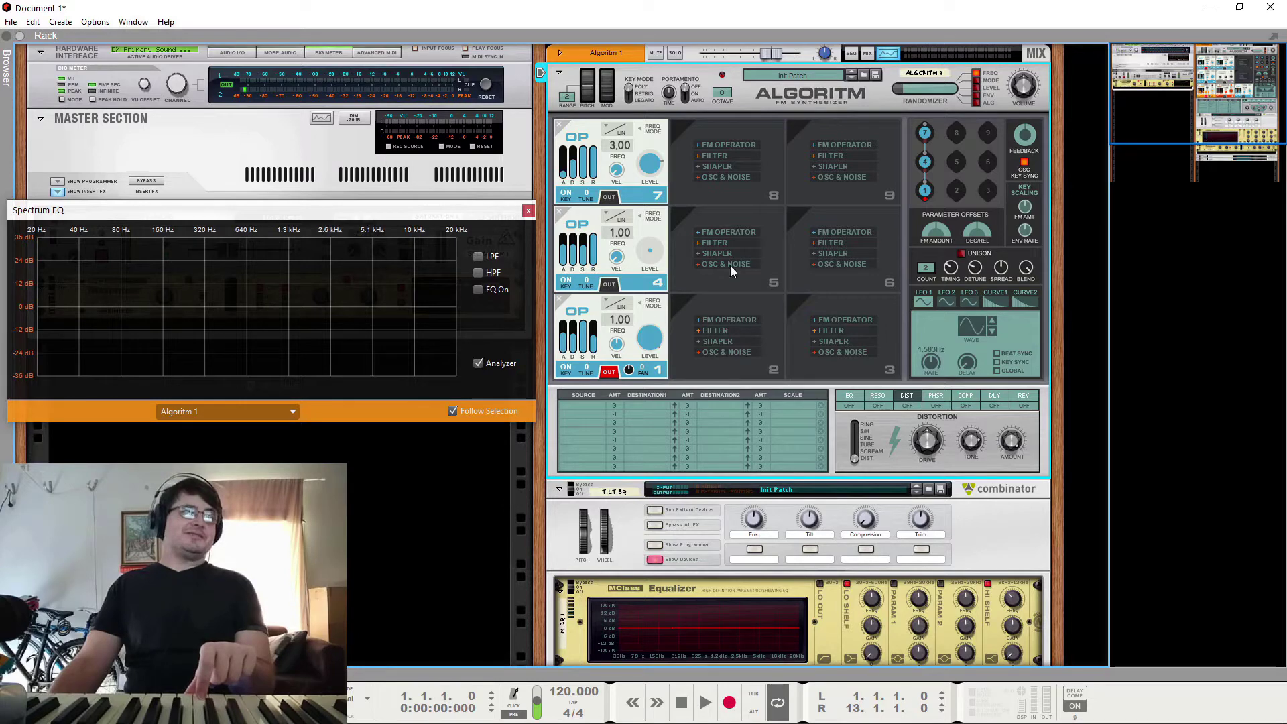
drag(650, 250, 655, 216)
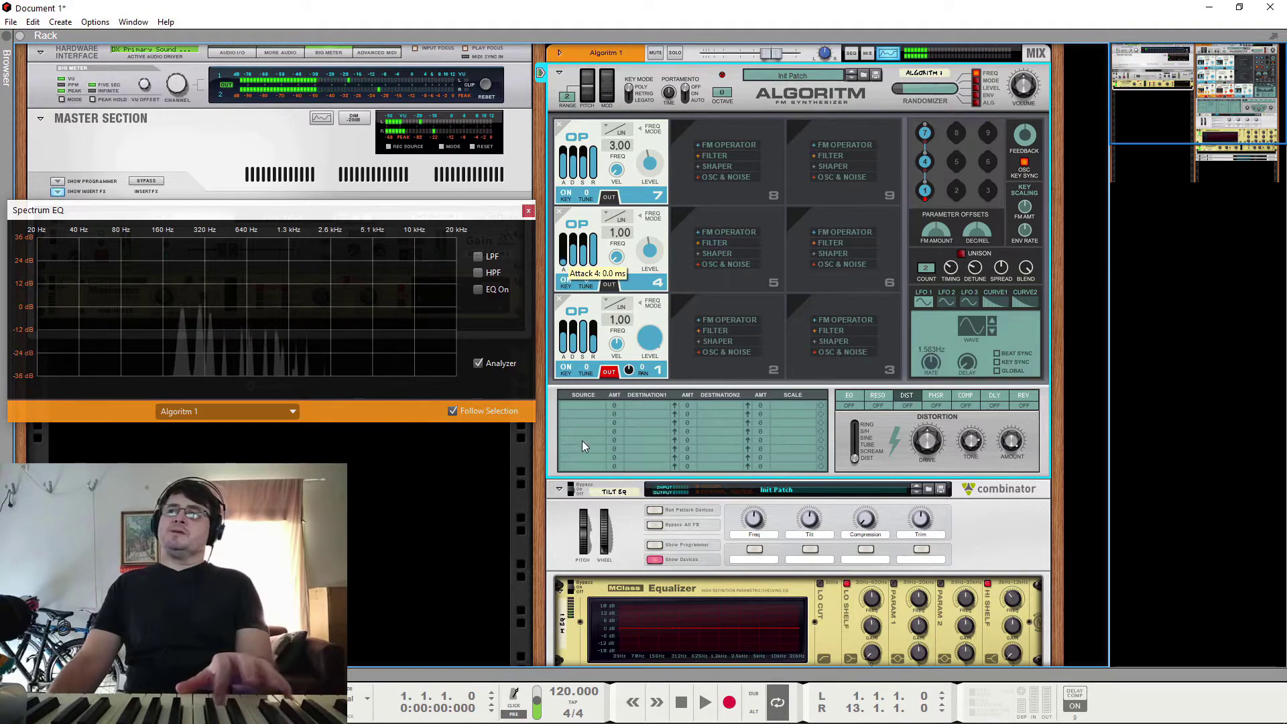
Adjust operator 4's envelope, setting its sustain to 100 %
drag(584, 250, 583, 225)
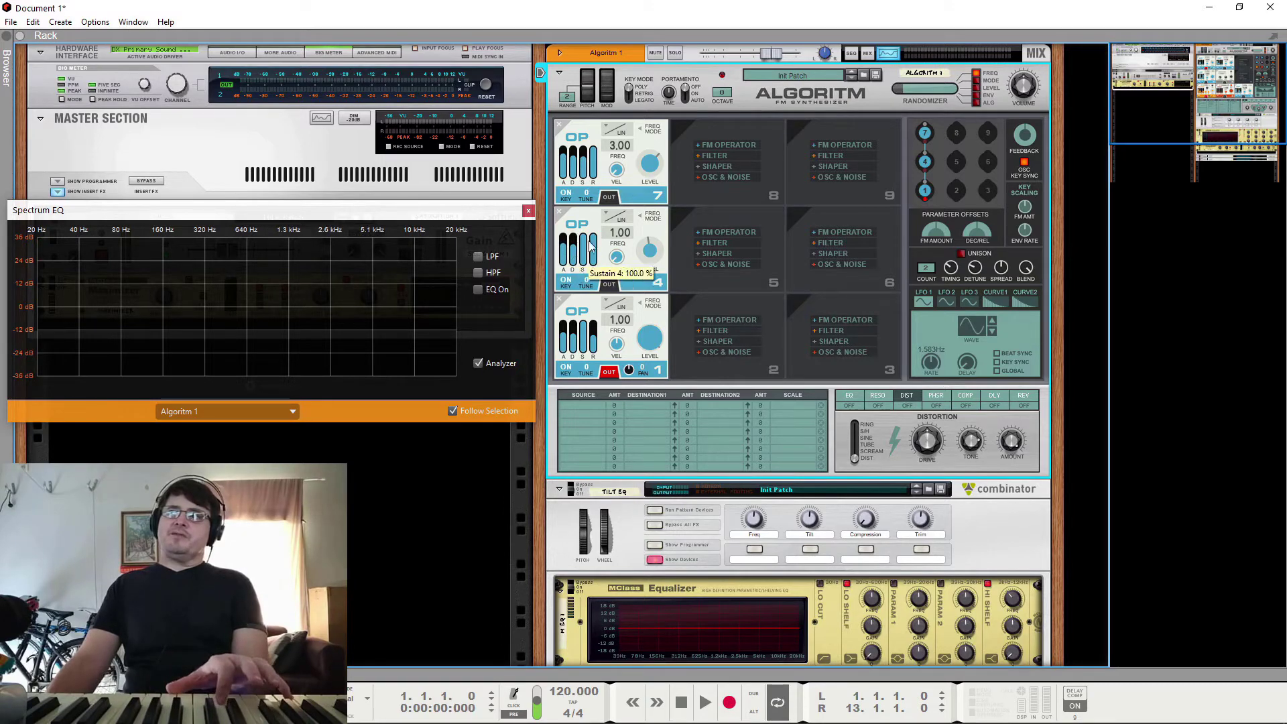
drag(587, 260, 587, 299)
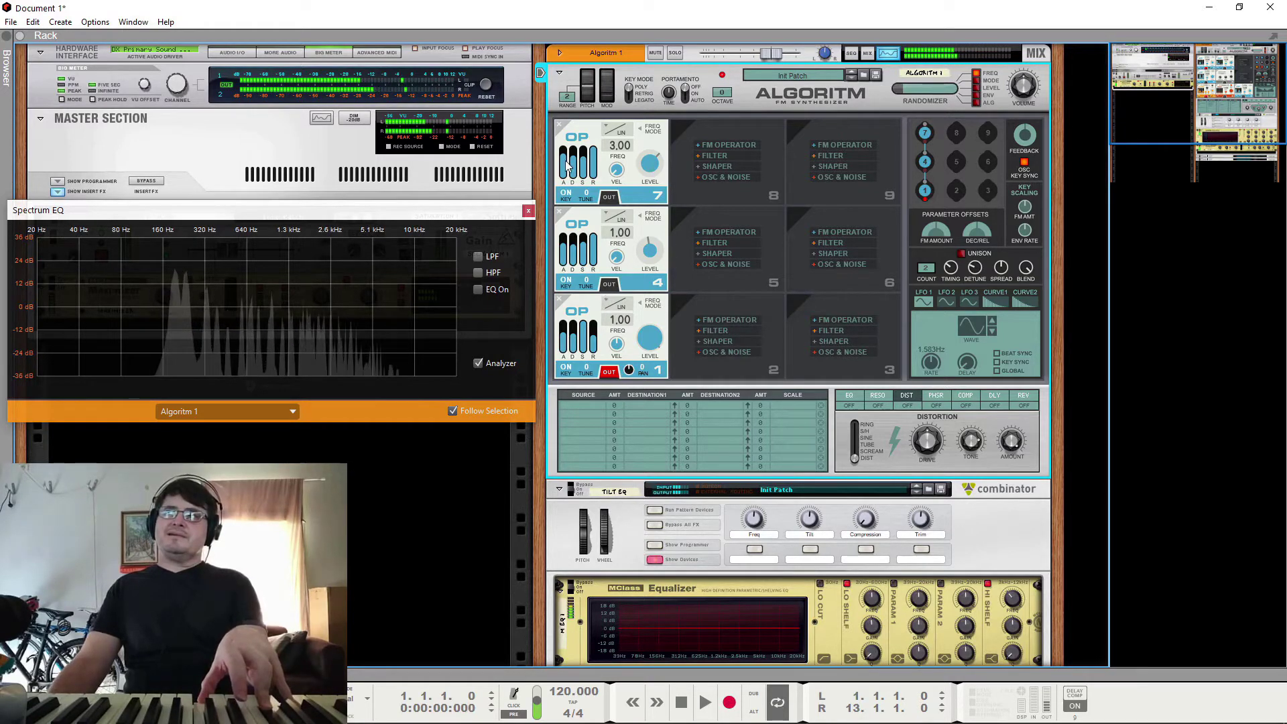
mouse_move(566, 161)
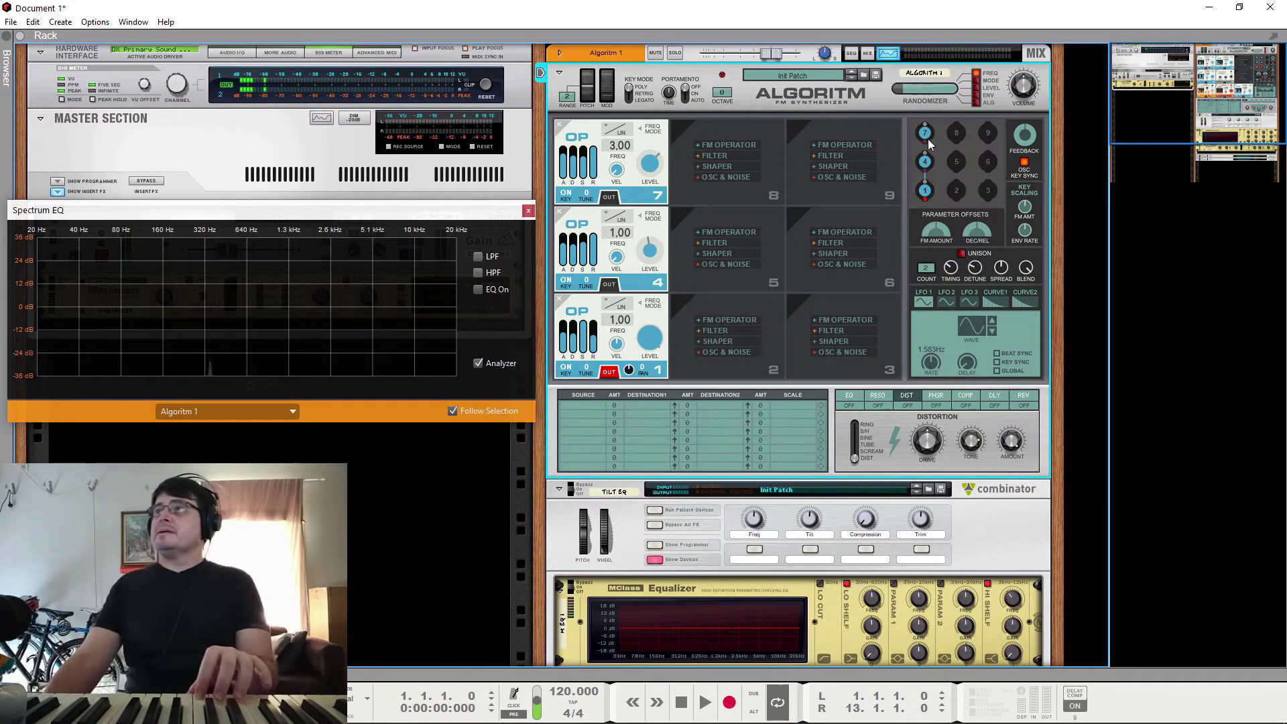
Route operator 7 directly into operator 1, and bring the levels of operators 7 and 4 down to minimum
drag(927, 141, 926, 191)
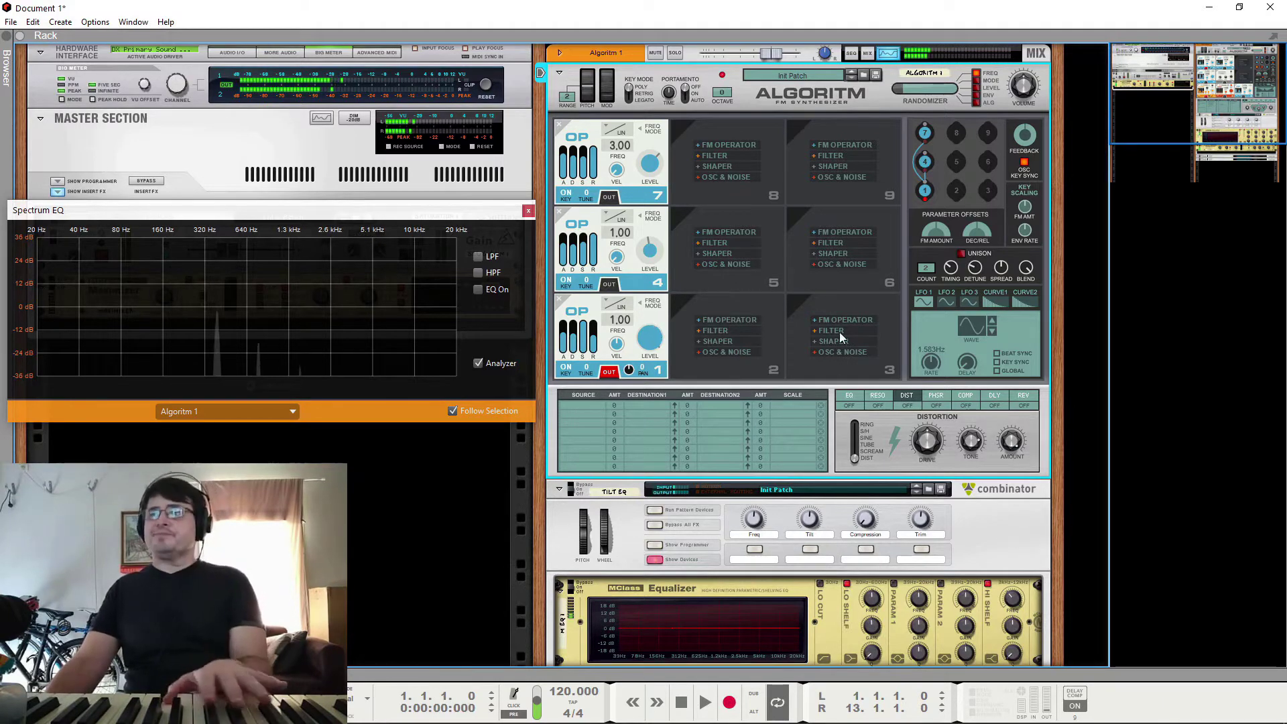
drag(649, 163, 681, 398)
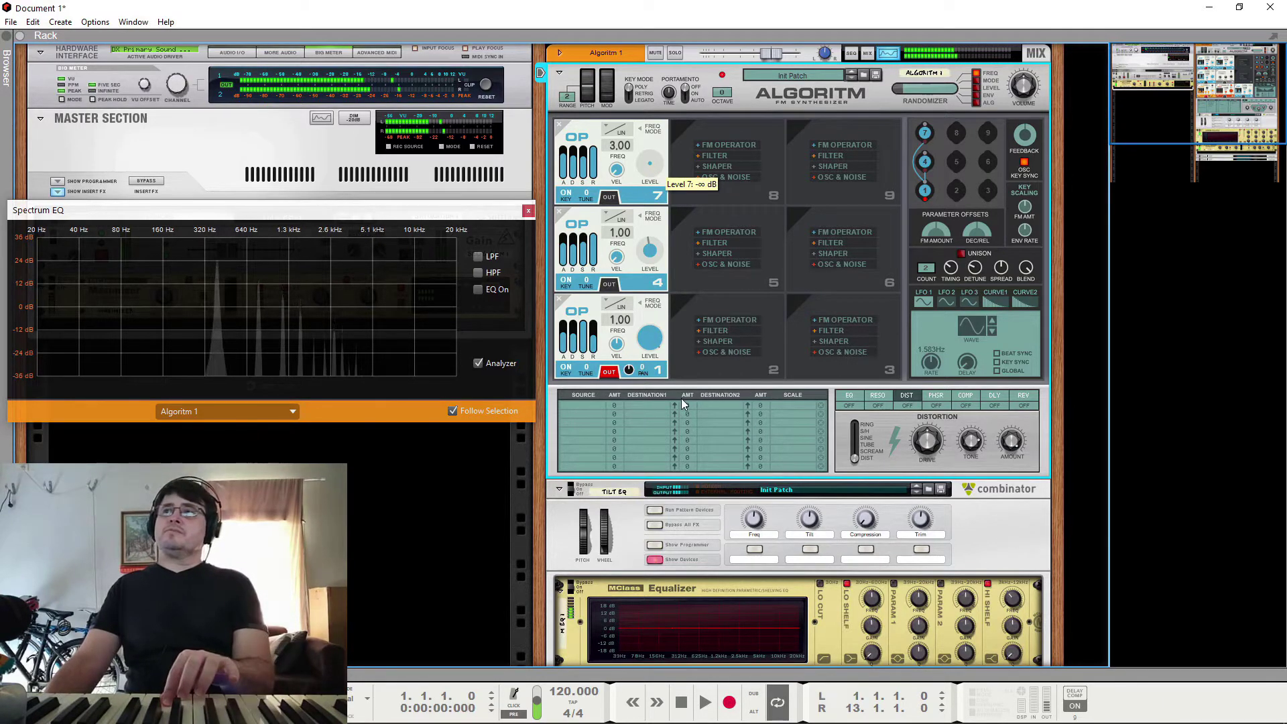
drag(650, 250, 675, 502)
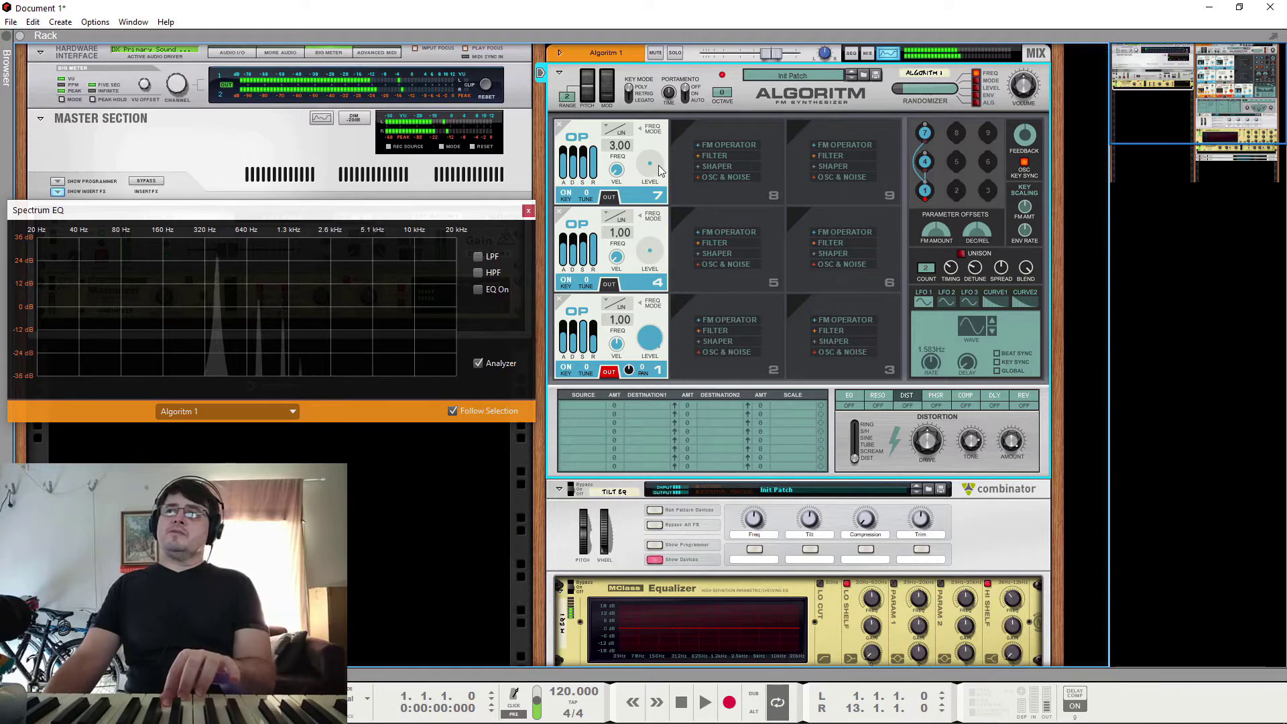
Raise the levels of operators 7 and 4 from minimum and rebalance them, with operator 7 higher than operator 4
drag(651, 164, 653, 79)
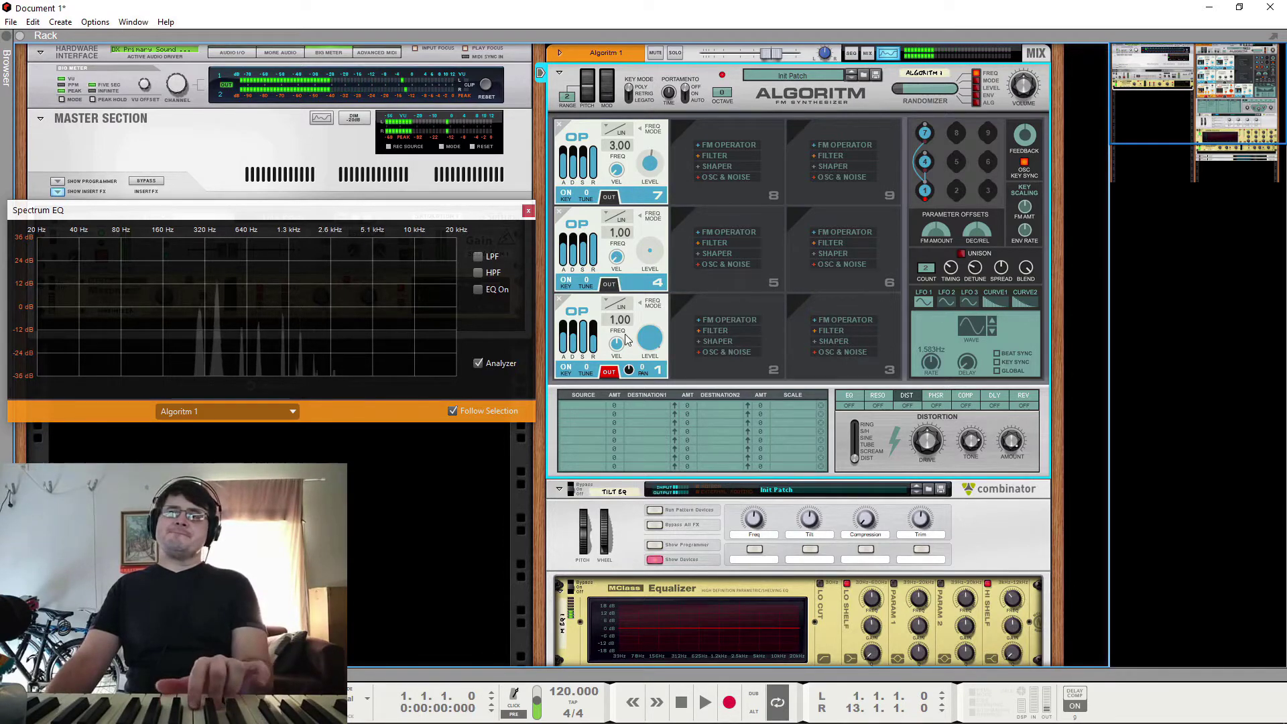
drag(653, 255, 654, 167)
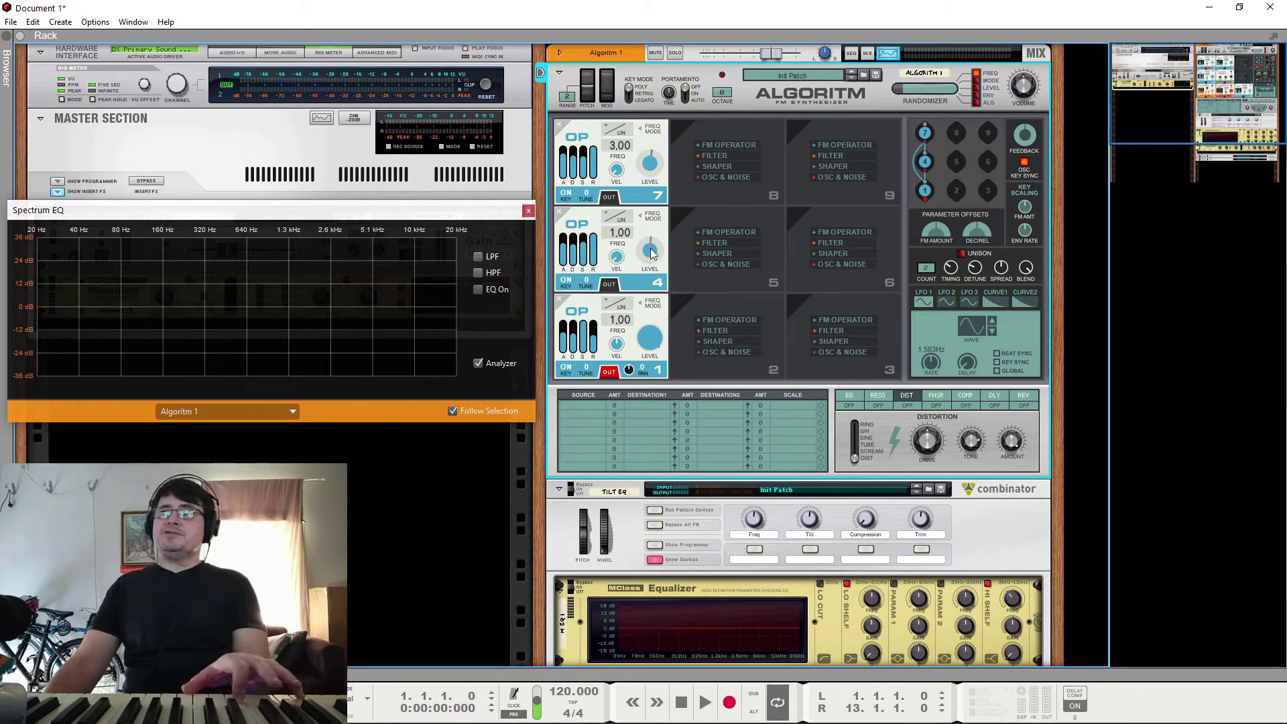
mouse_move(652, 186)
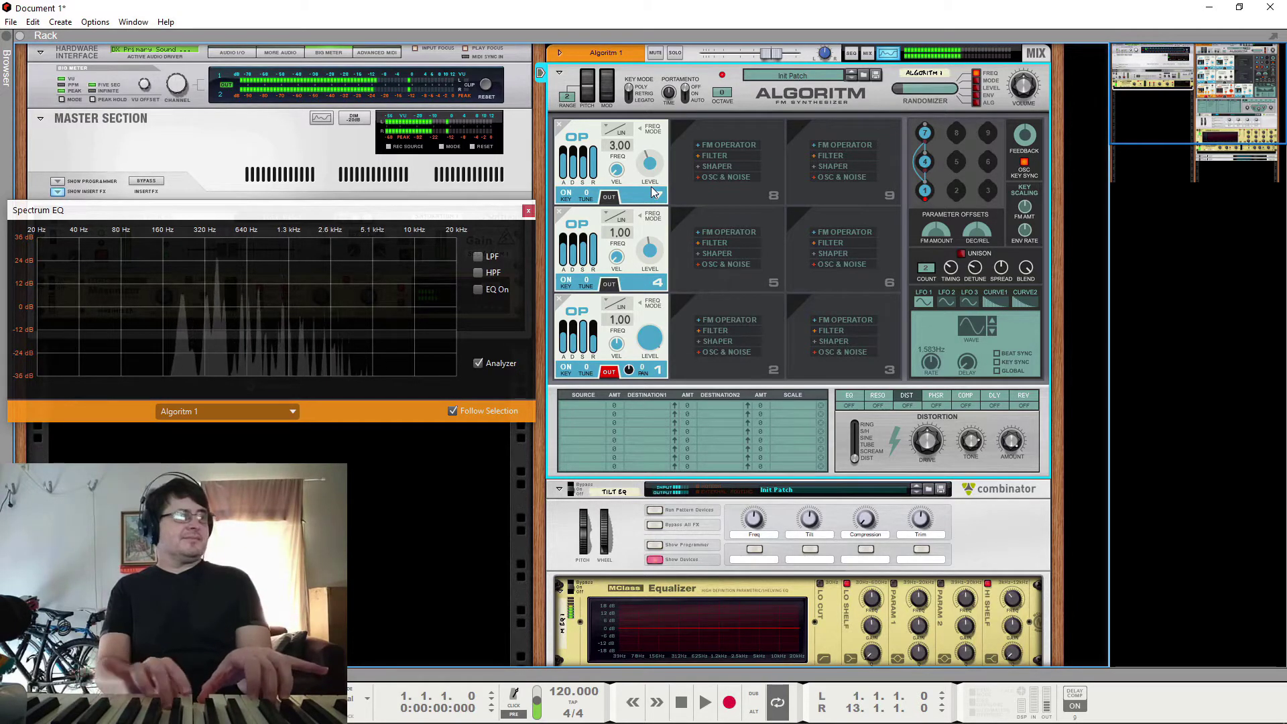
drag(655, 251, 656, 245)
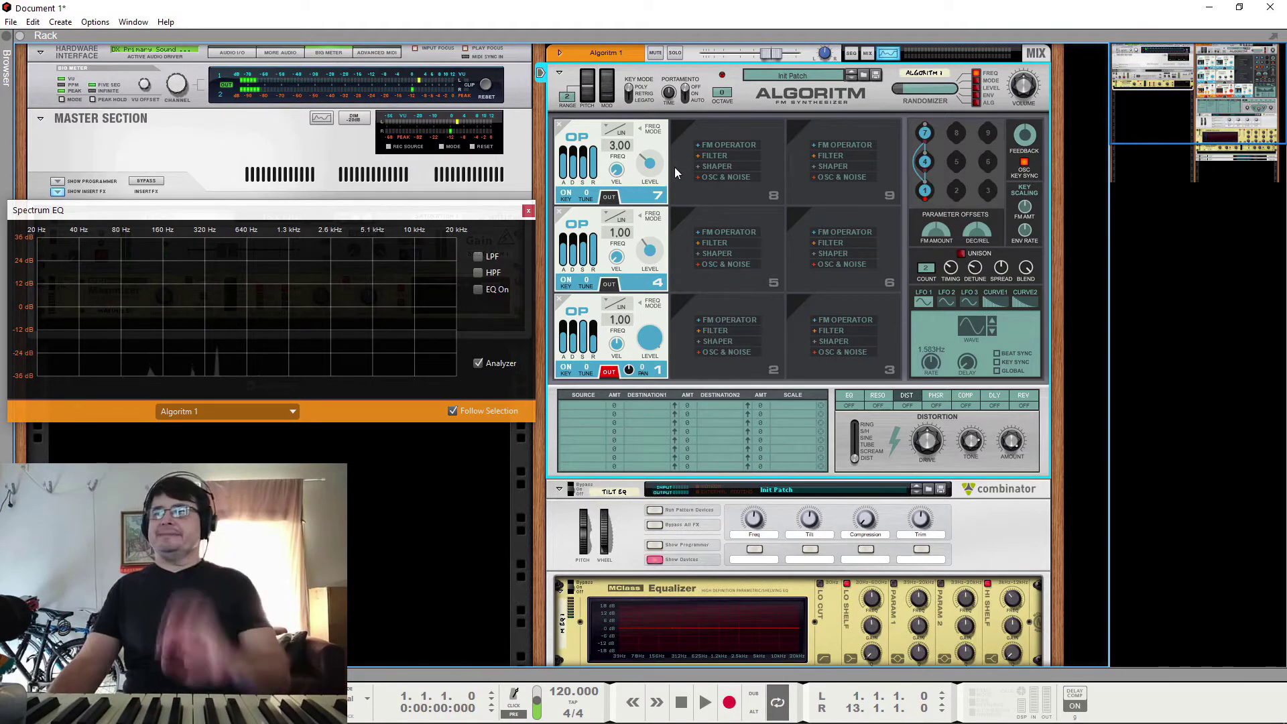
drag(649, 168, 656, 118)
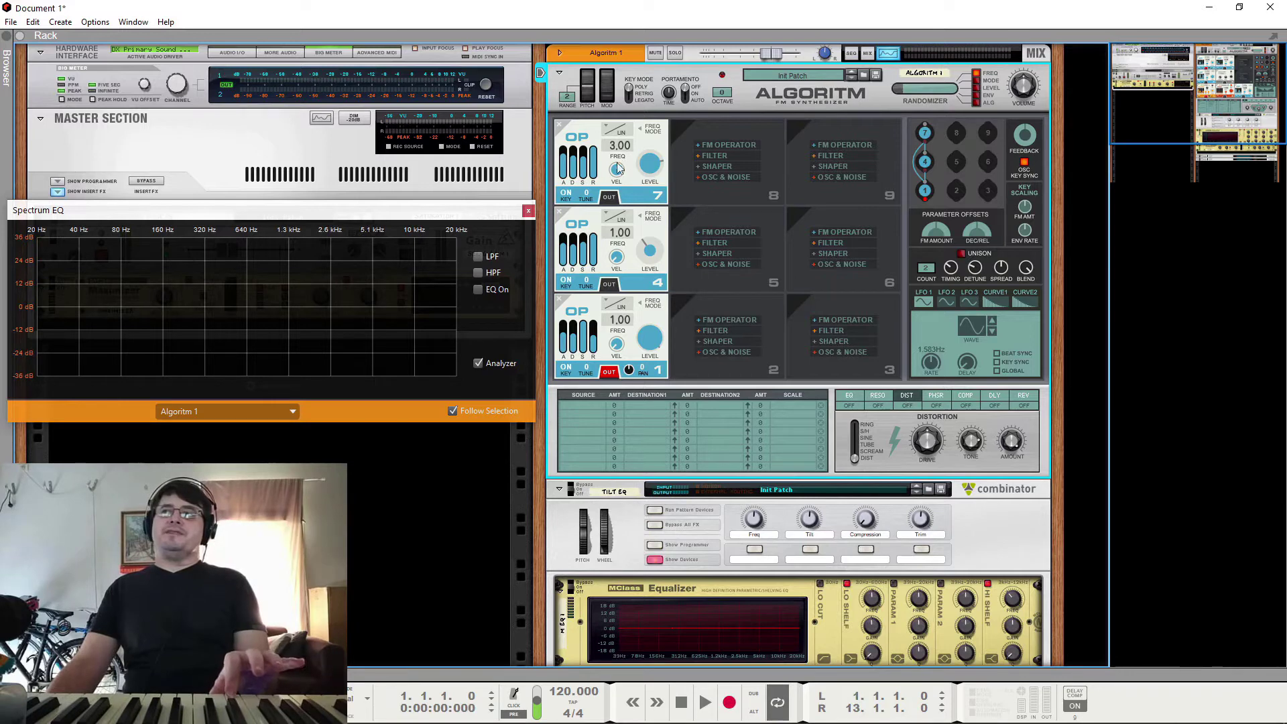
mouse_move(639, 168)
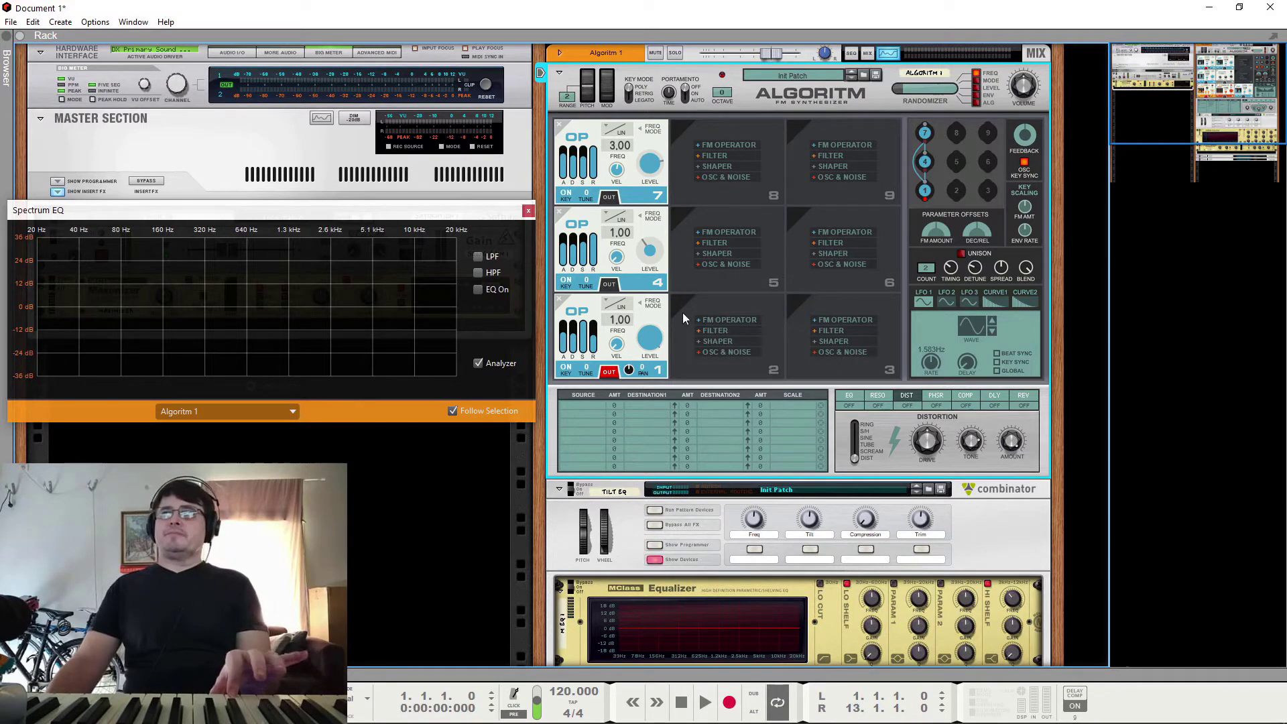
drag(622, 367, 620, 352)
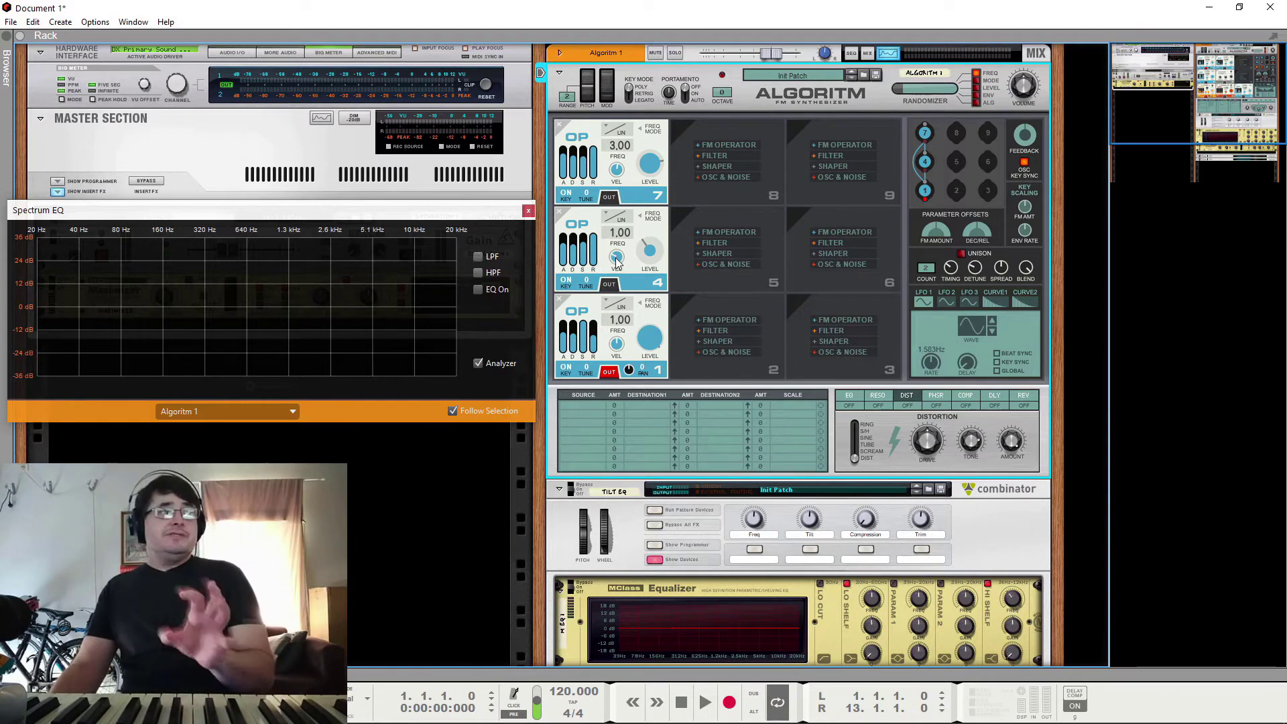
mouse_move(617, 262)
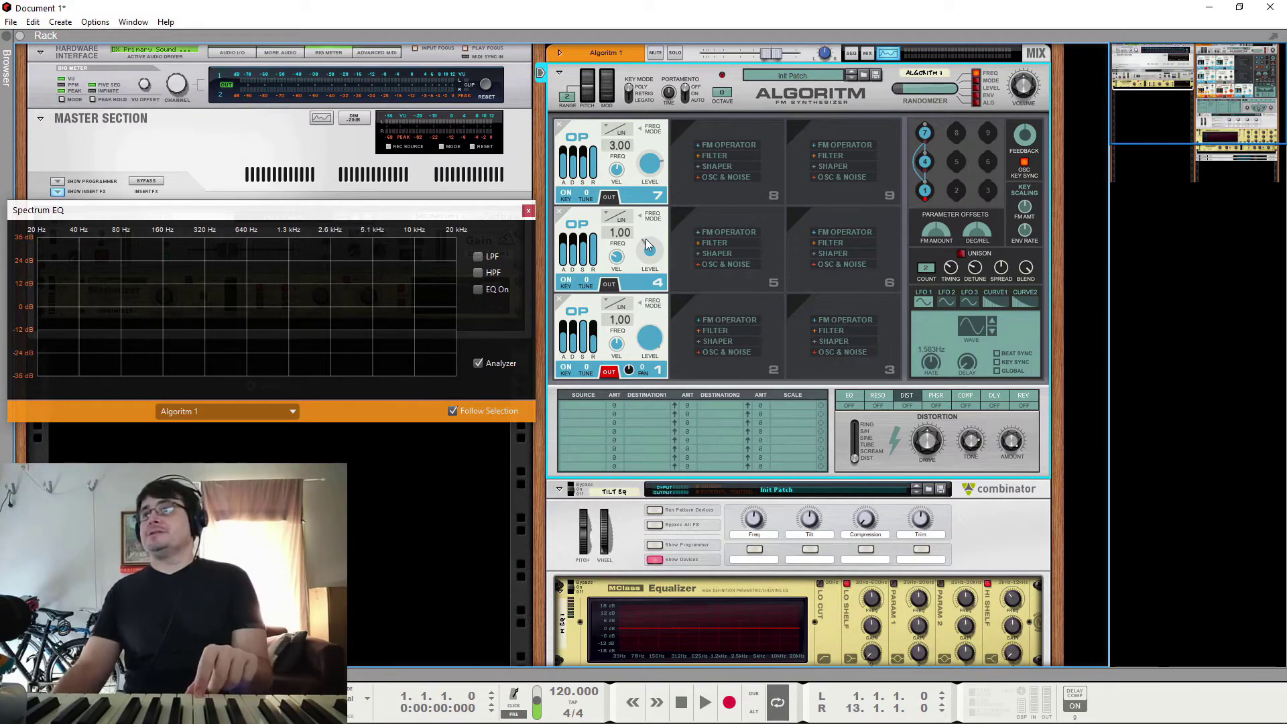
Set operator 4's frequency to 0.50 and rebalance the modulators, with operator 7's level at minimum and operator 4's level raised
drag(646, 240, 615, 242)
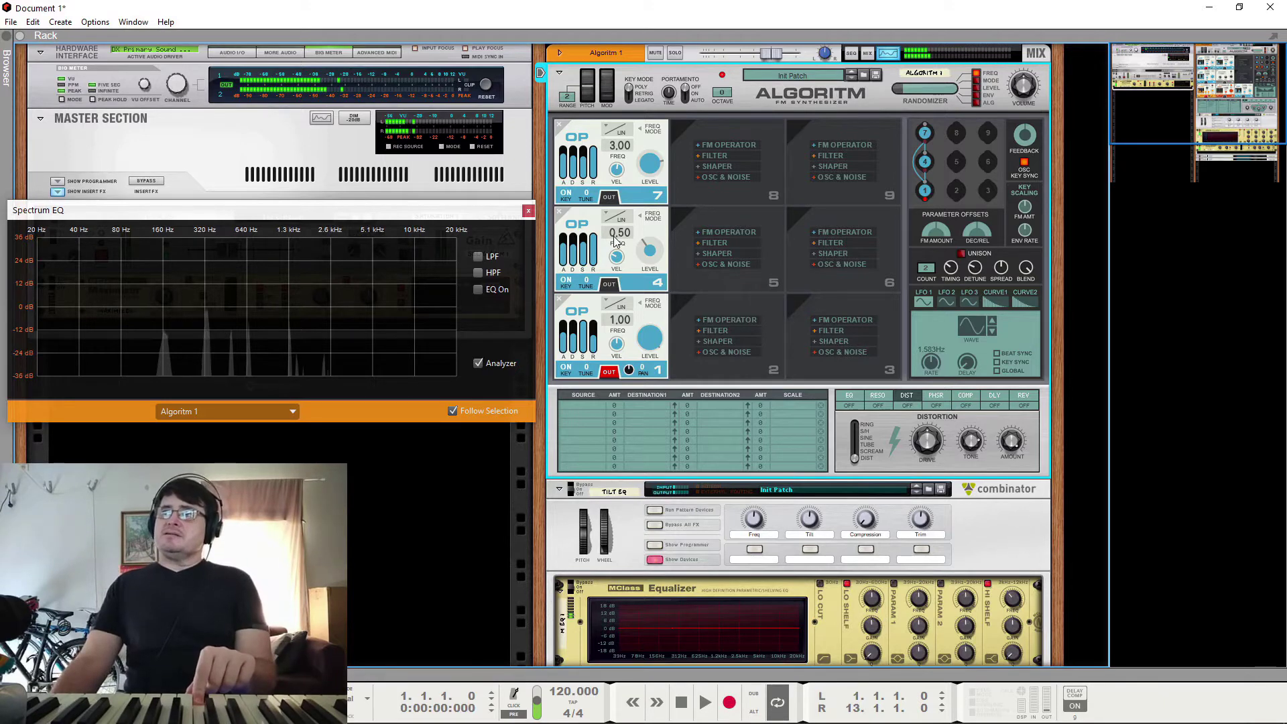
drag(650, 163, 677, 303)
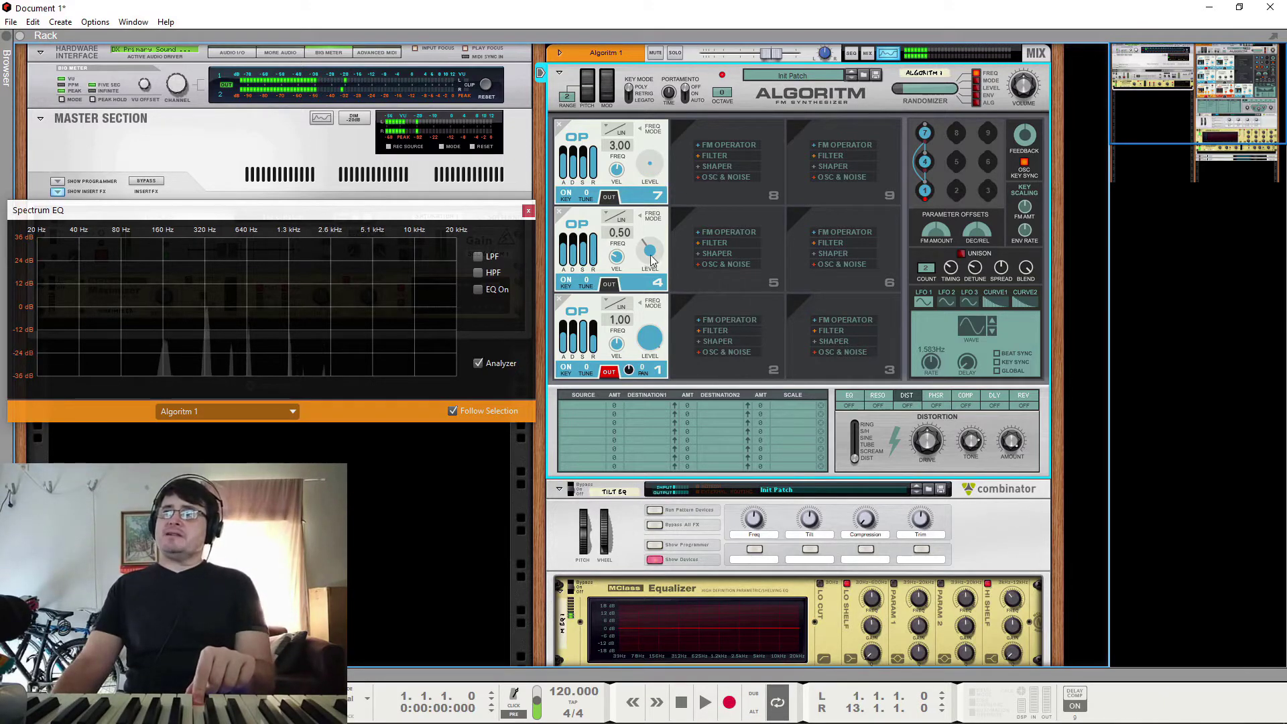
drag(652, 261, 624, 242)
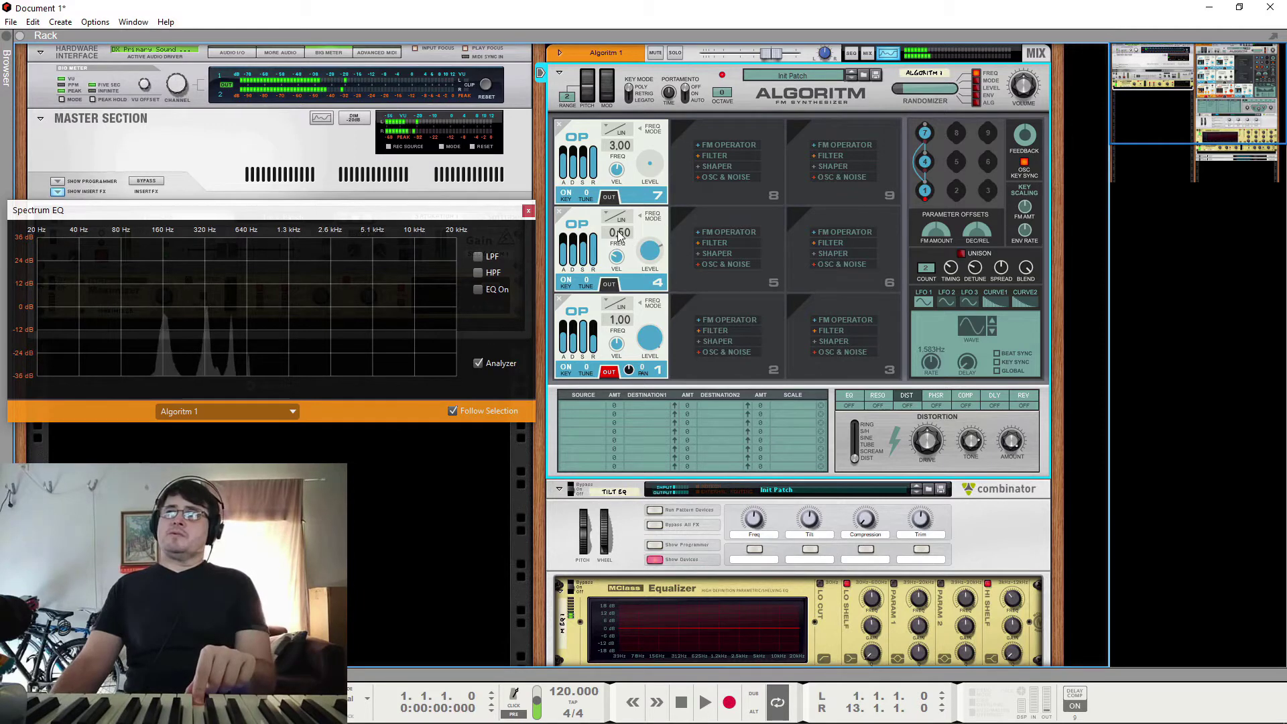
Sweep operator 4's frequency up to 6.00 and return it to 1.00
drag(620, 236, 638, 202)
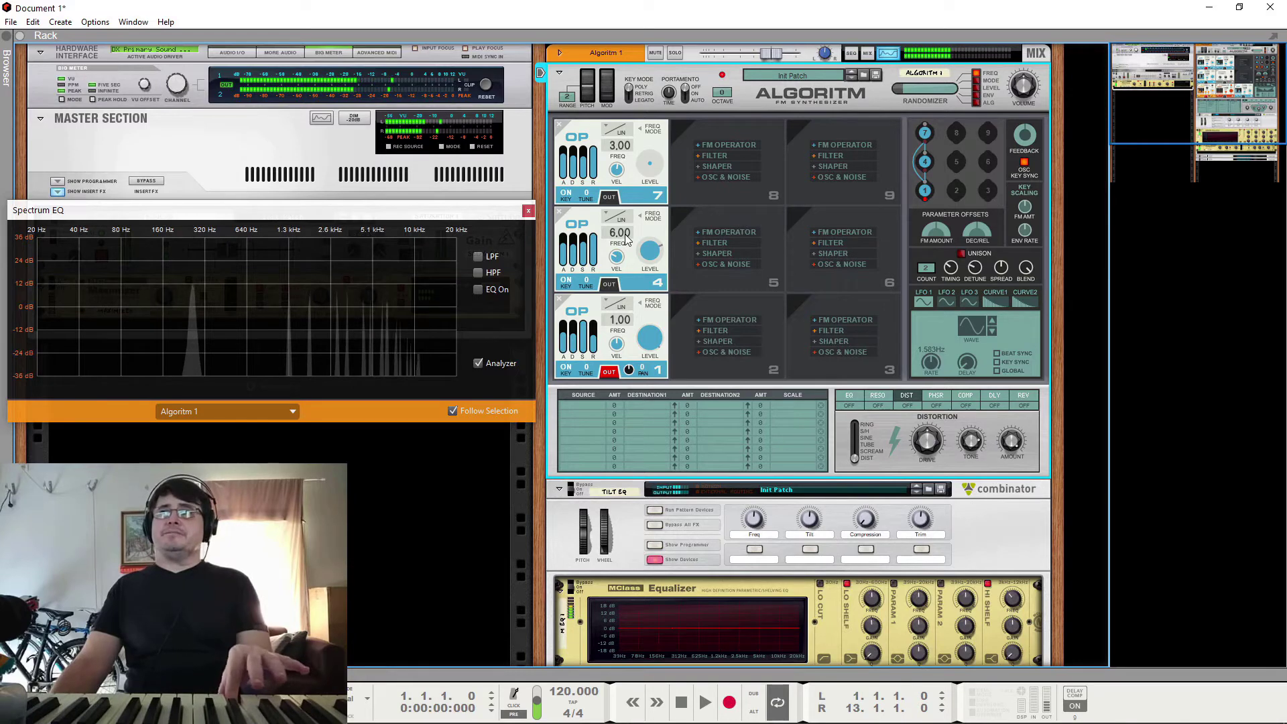
mouse_move(627, 240)
mouse_down()
mouse_move(629, 469)
mouse_move(672, 685)
mouse_move(666, 384)
mouse_move(637, 249)
mouse_up()
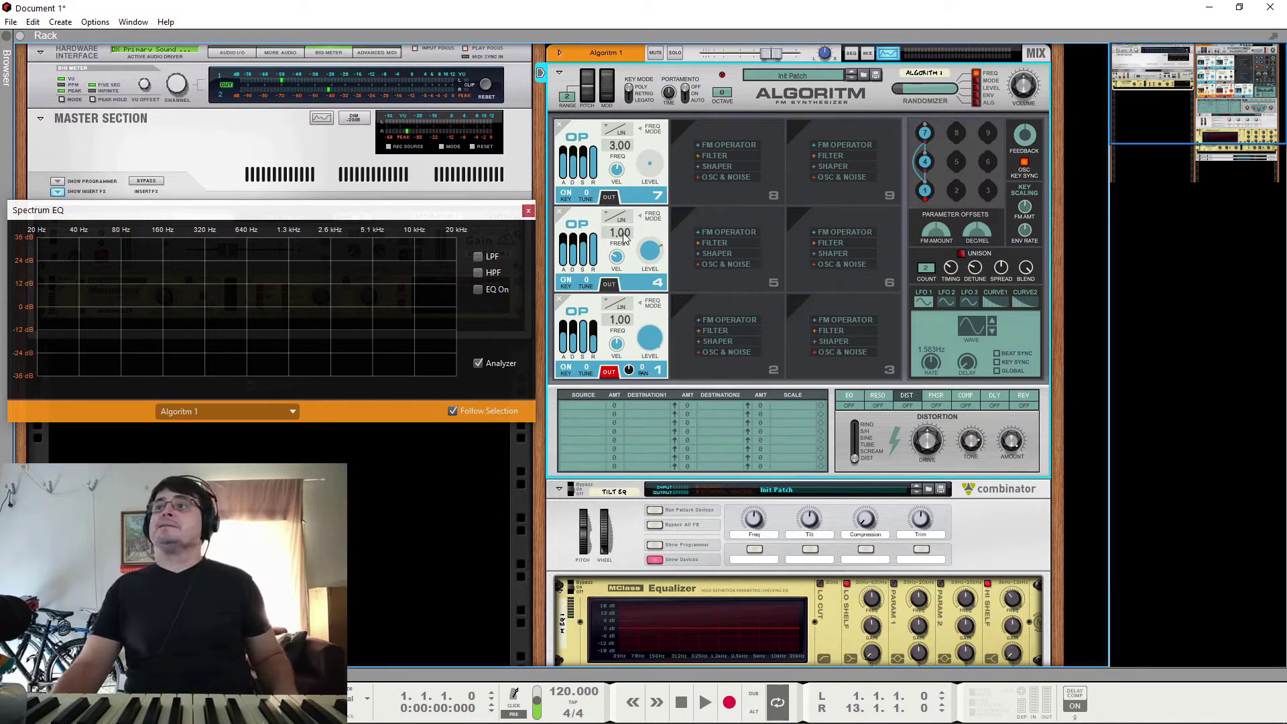
click(623, 235)
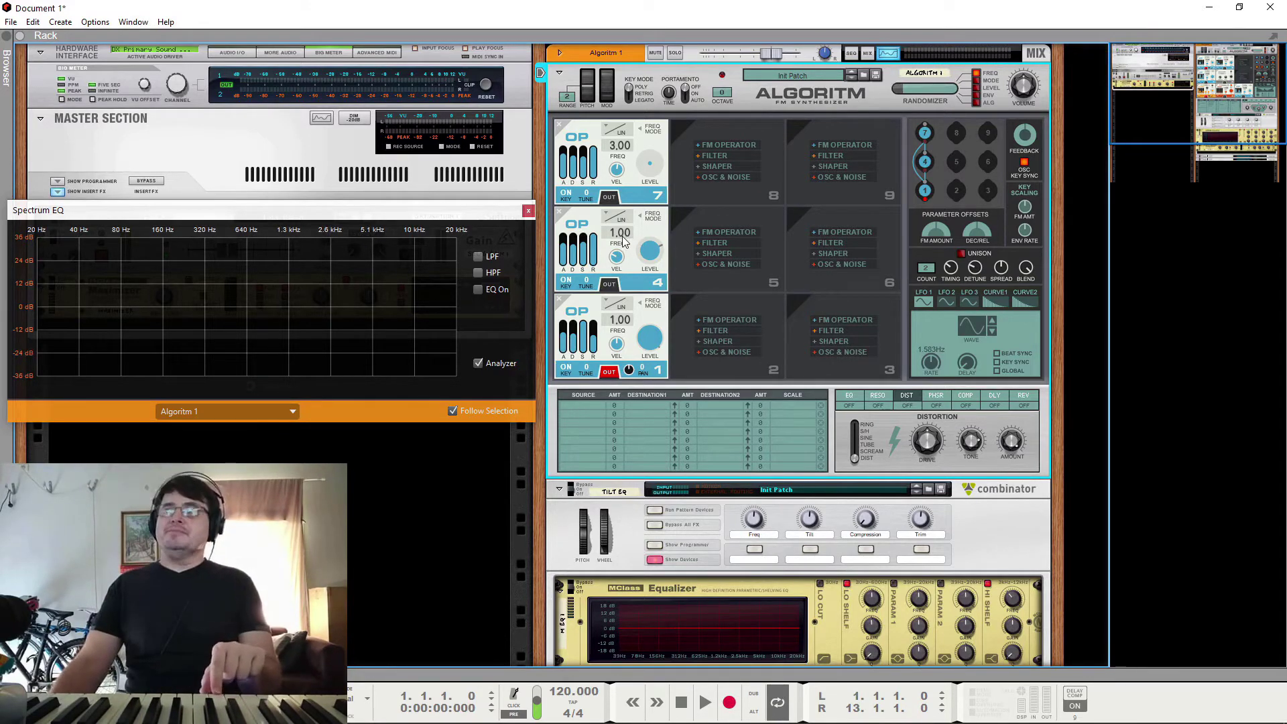
Fine-tune operator 4's frequency to 1.25, and raise operator 7's level to -23.0 dB
mouse_move(623, 241)
mouse_down()
mouse_move(638, 227)
mouse_move(612, 243)
mouse_up()
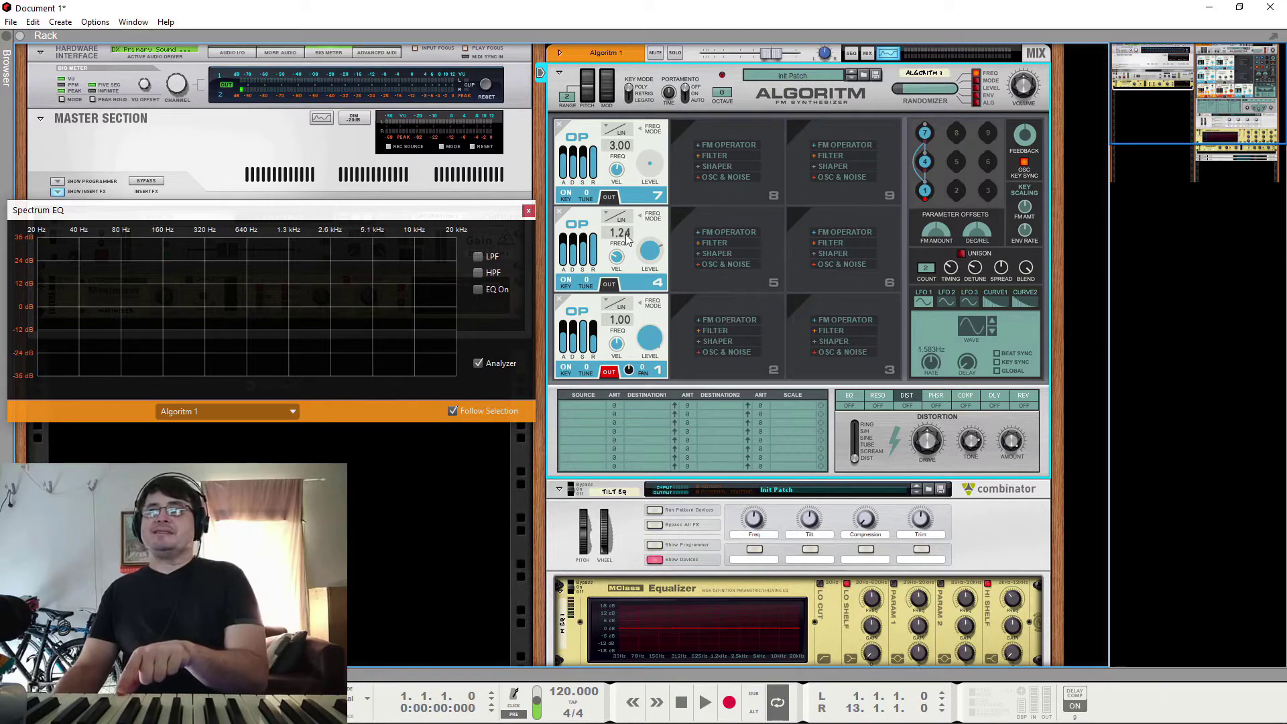
scroll(629, 239, up, 1)
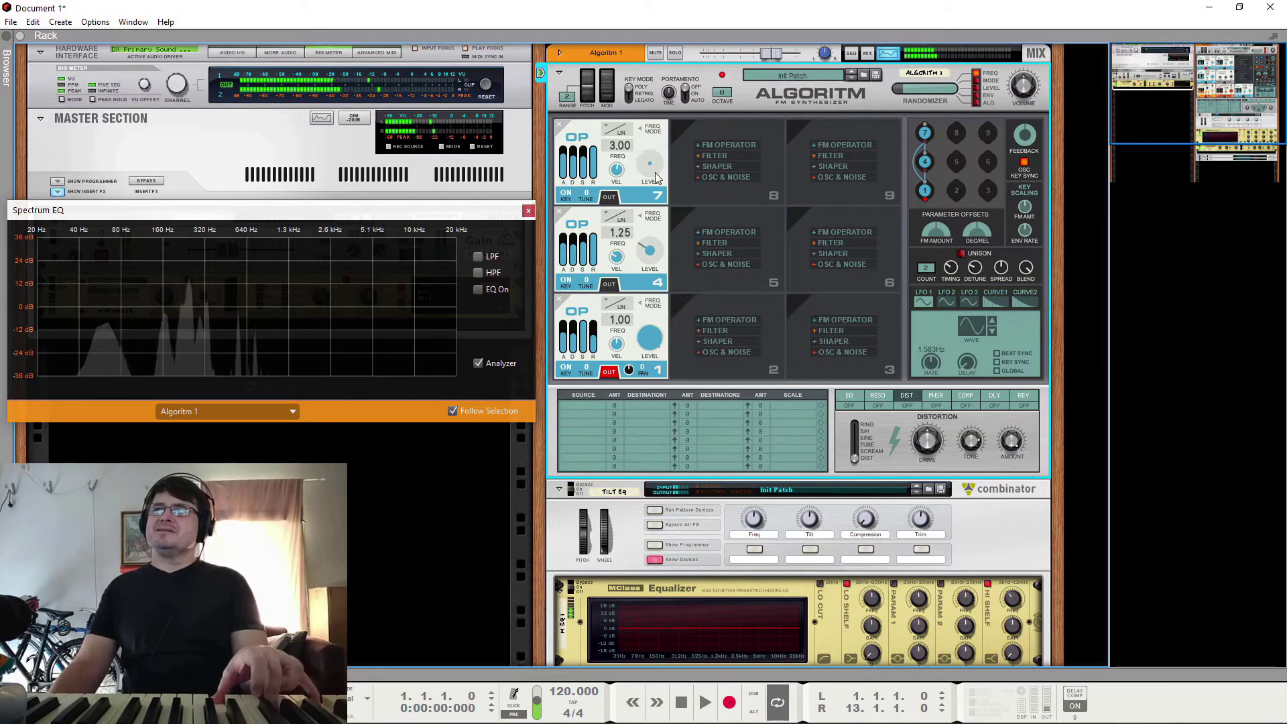
drag(656, 177, 639, 166)
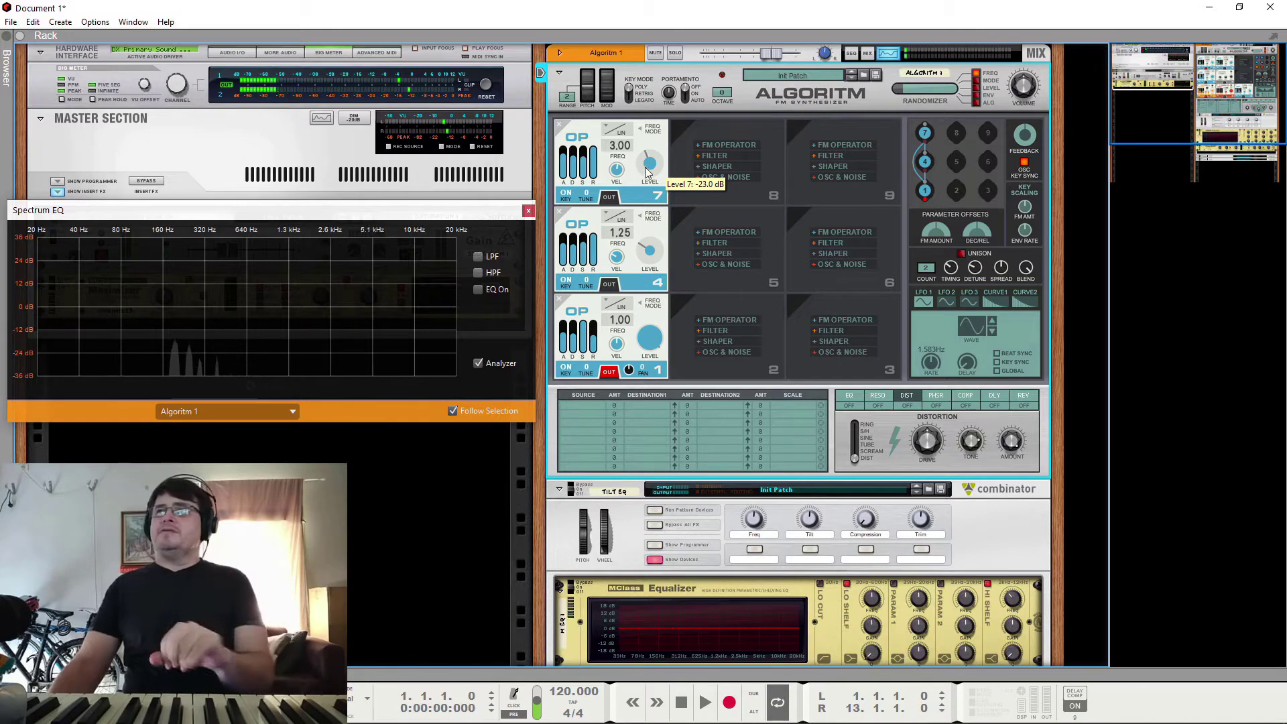
Reset operator 4's frequency to 1.00, and set operator 7's frequency to 3.31 with its level at minimum
ctrl+click(620, 234)
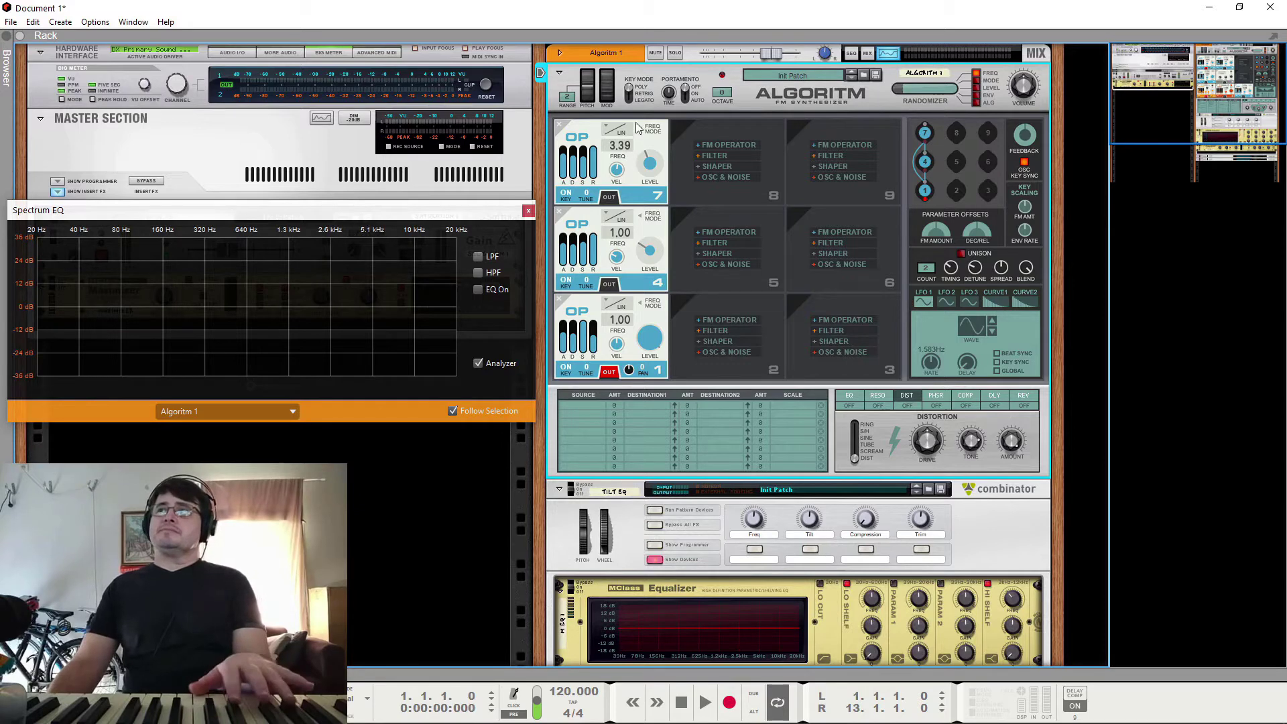
drag(621, 146, 620, 155)
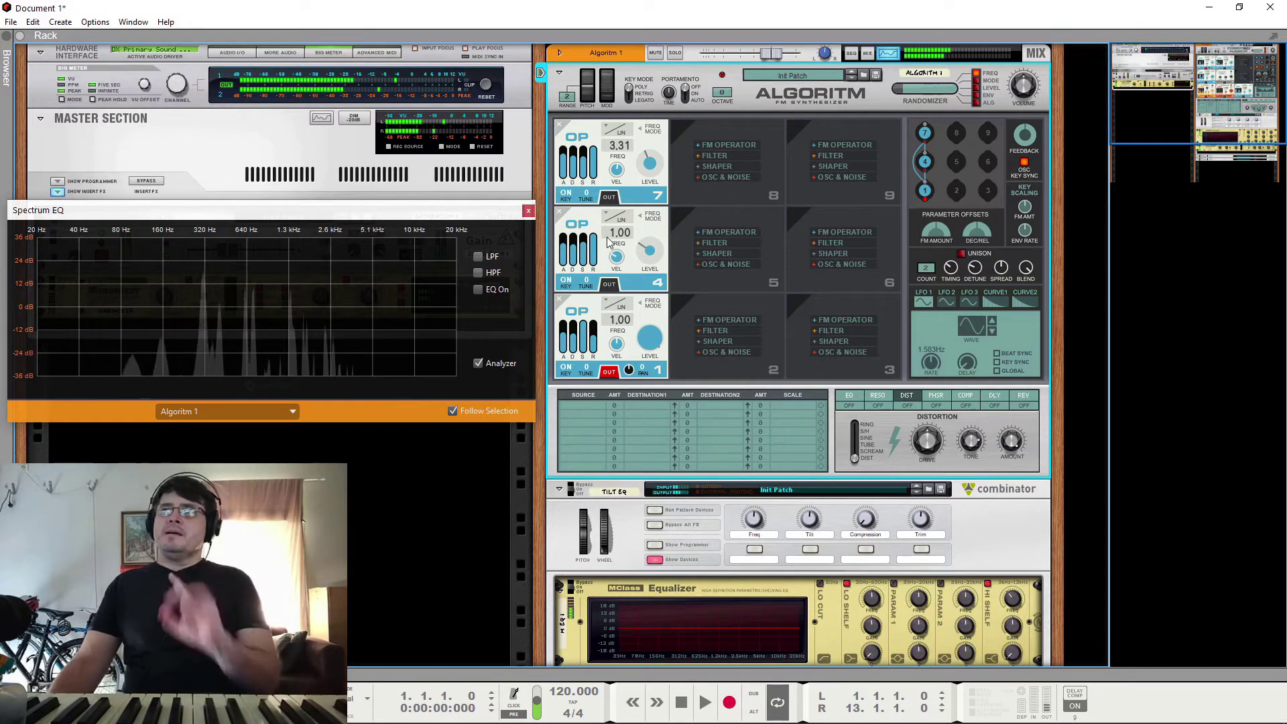
drag(645, 163, 646, 194)
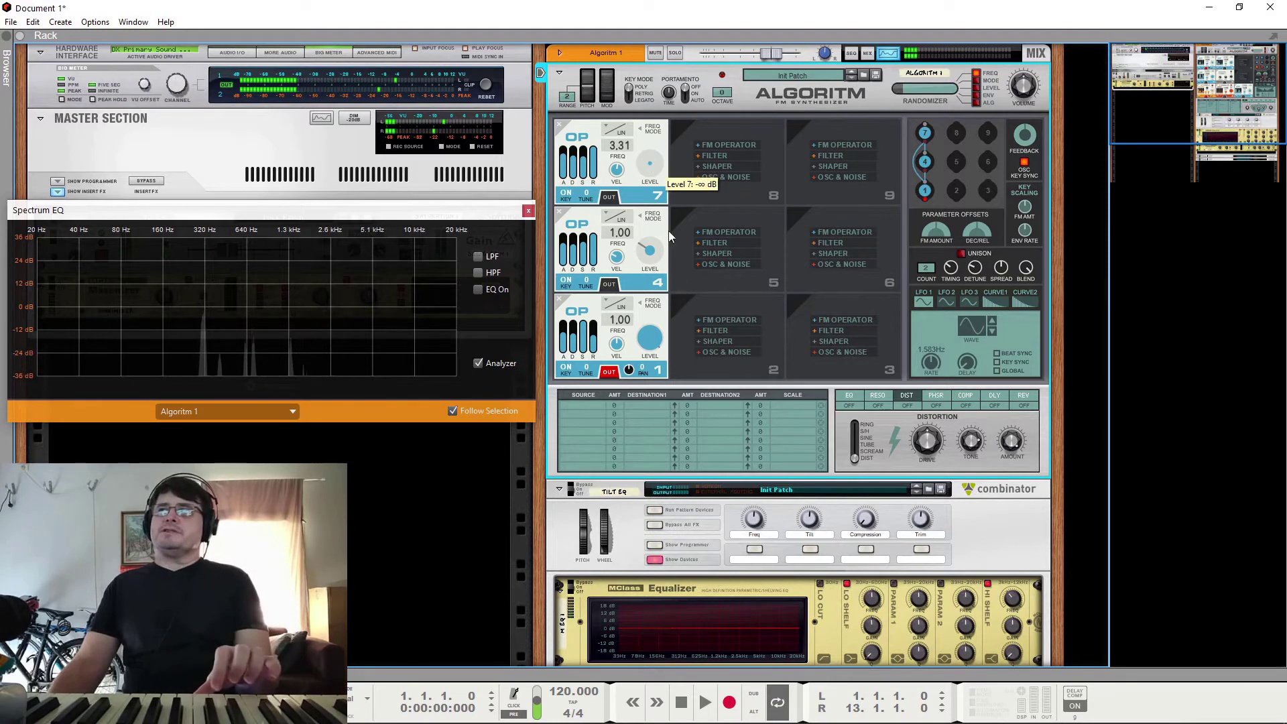
Switch operator 4's frequency mode to STEP
click(617, 220)
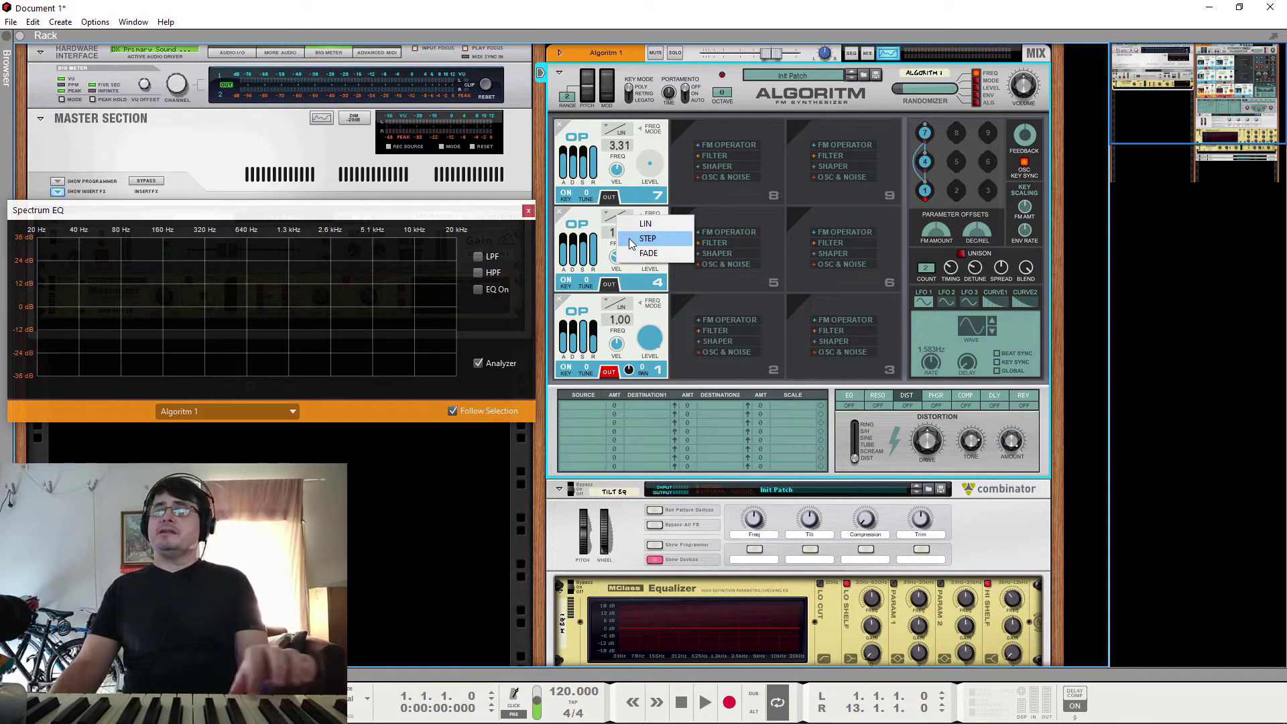
click(631, 240)
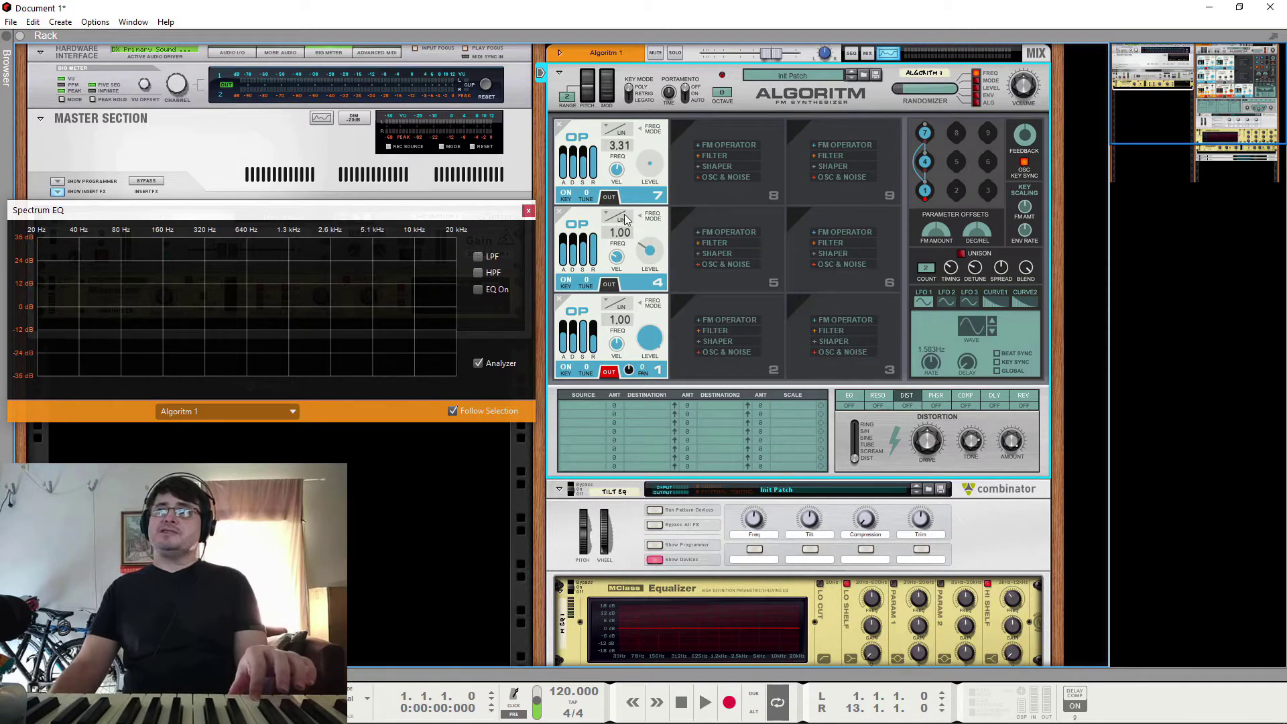
click(626, 220)
click(633, 239)
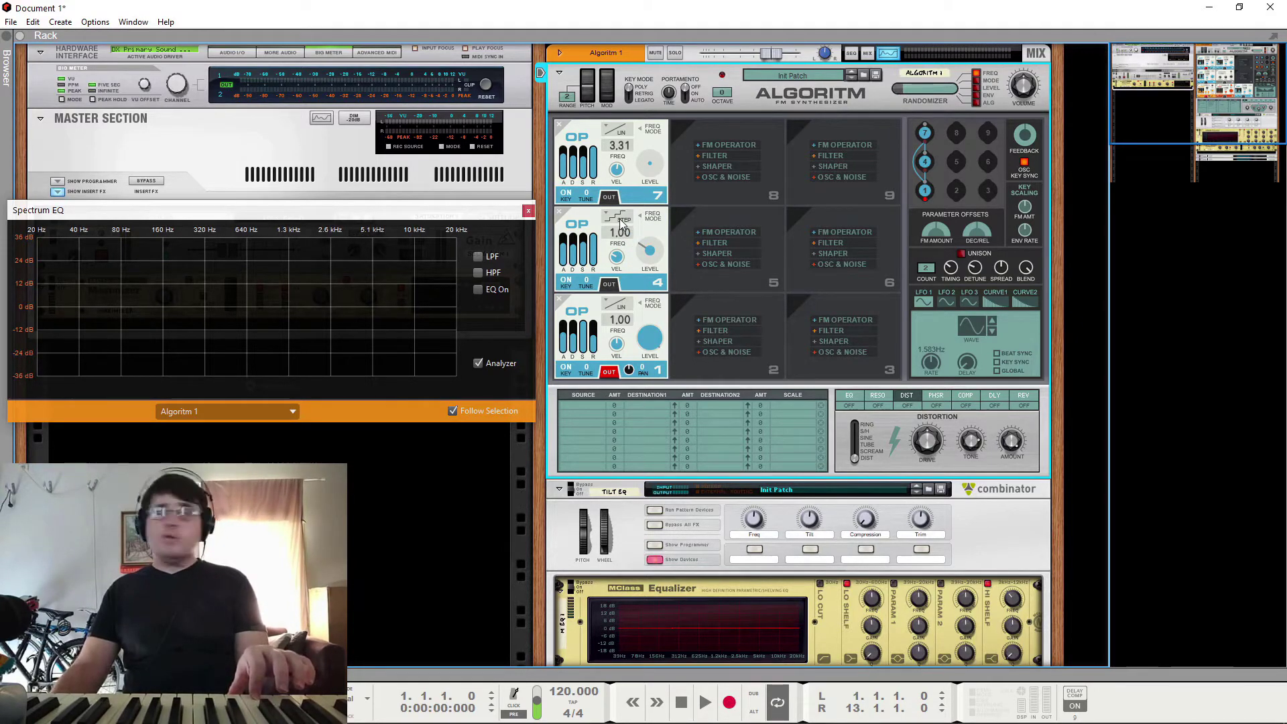
Sweep operator 4's frequency up to 3.70 in STEP mode and raise its level
scroll(630, 234, up, 7)
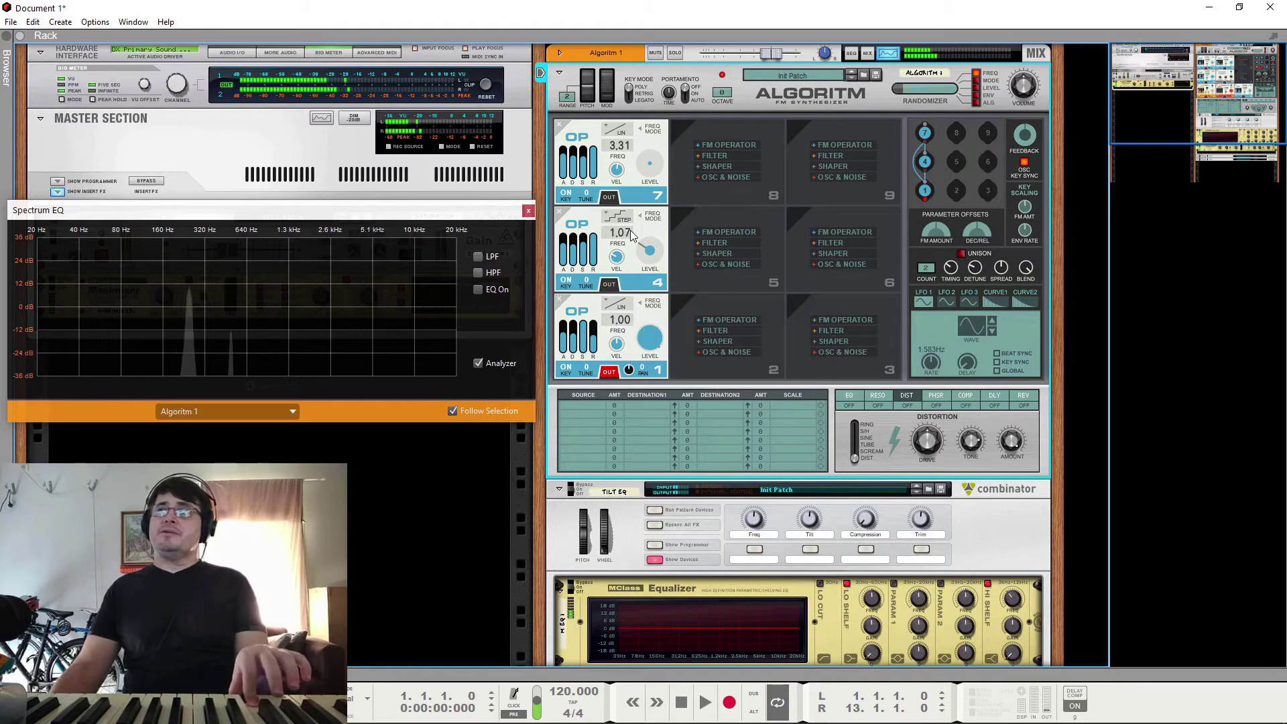
drag(630, 233, 632, 94)
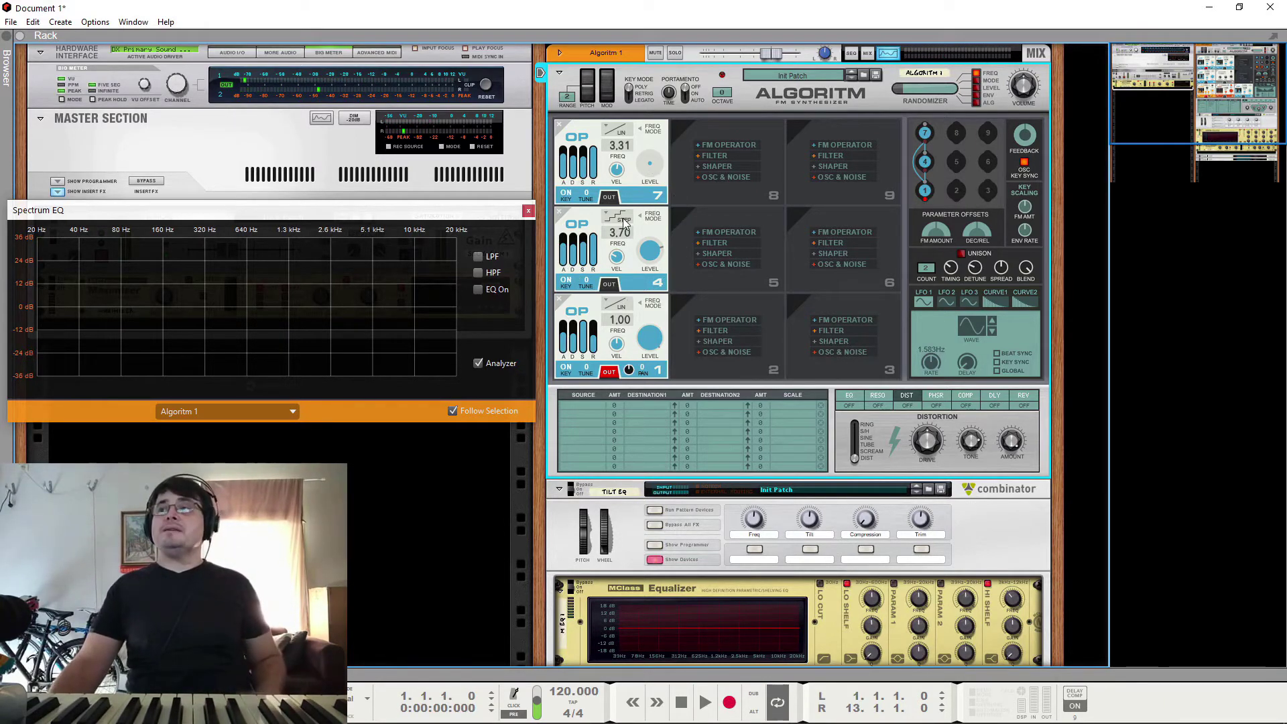
Switch operator 4's frequency mode to FADE, and sweep its frequency from the reset value of 1.00 up to 3.45
click(622, 219)
click(638, 260)
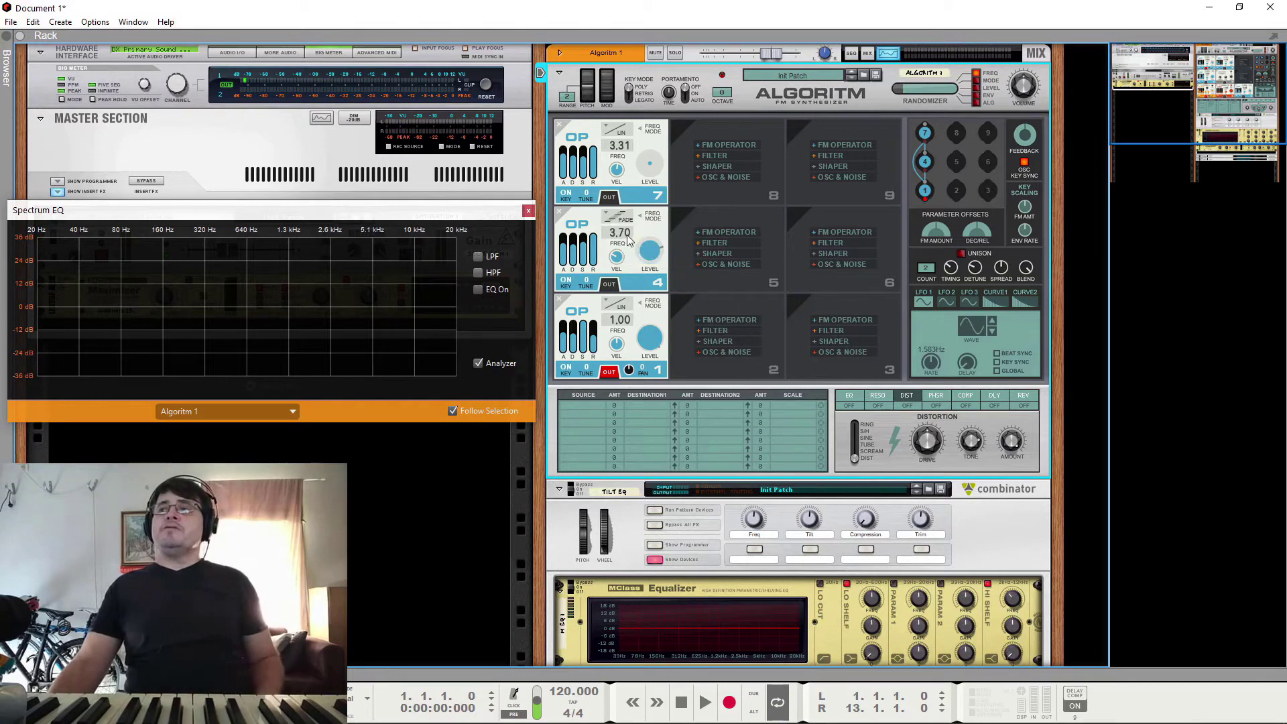
key(super)
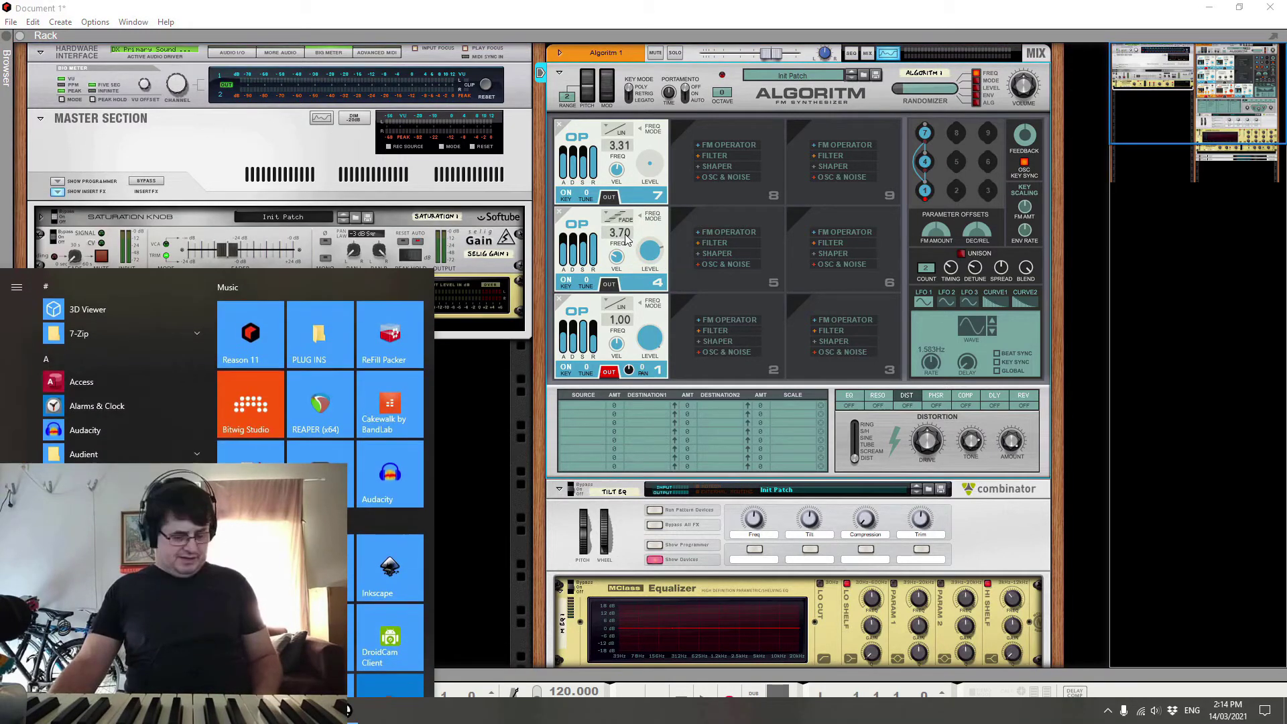
key(super)
ctrl+click(628, 239)
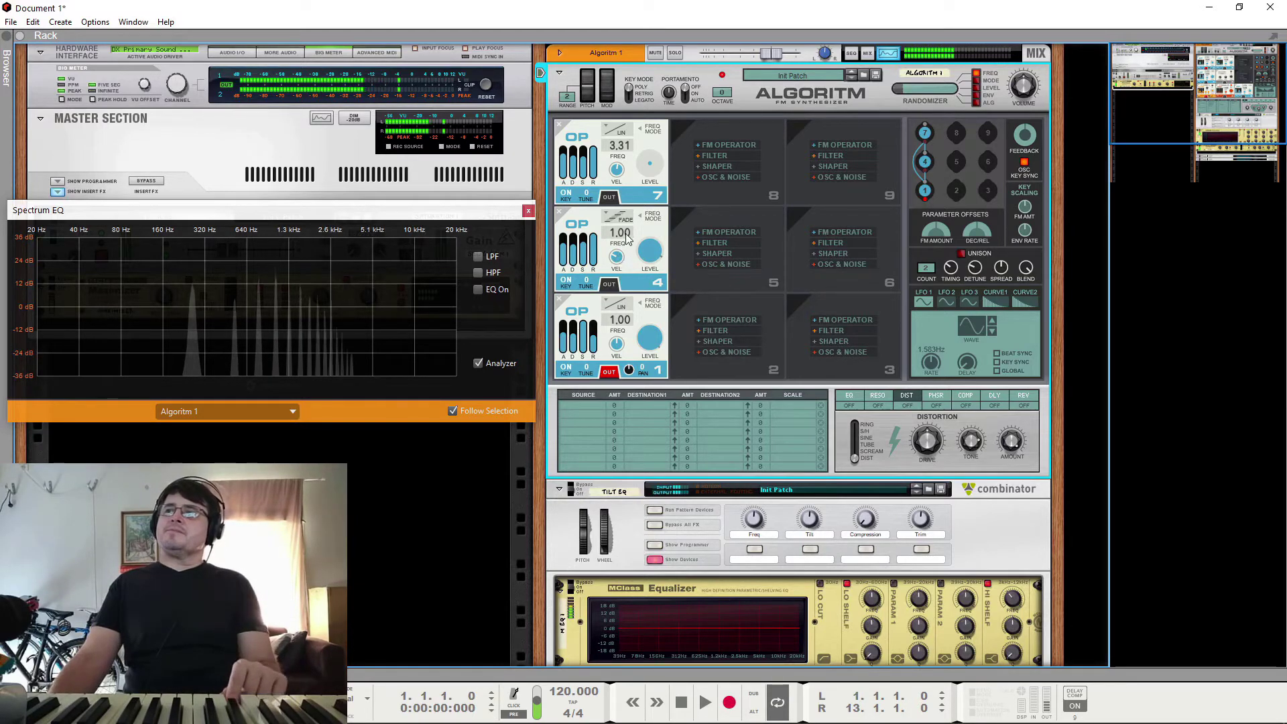
drag(627, 238, 632, 171)
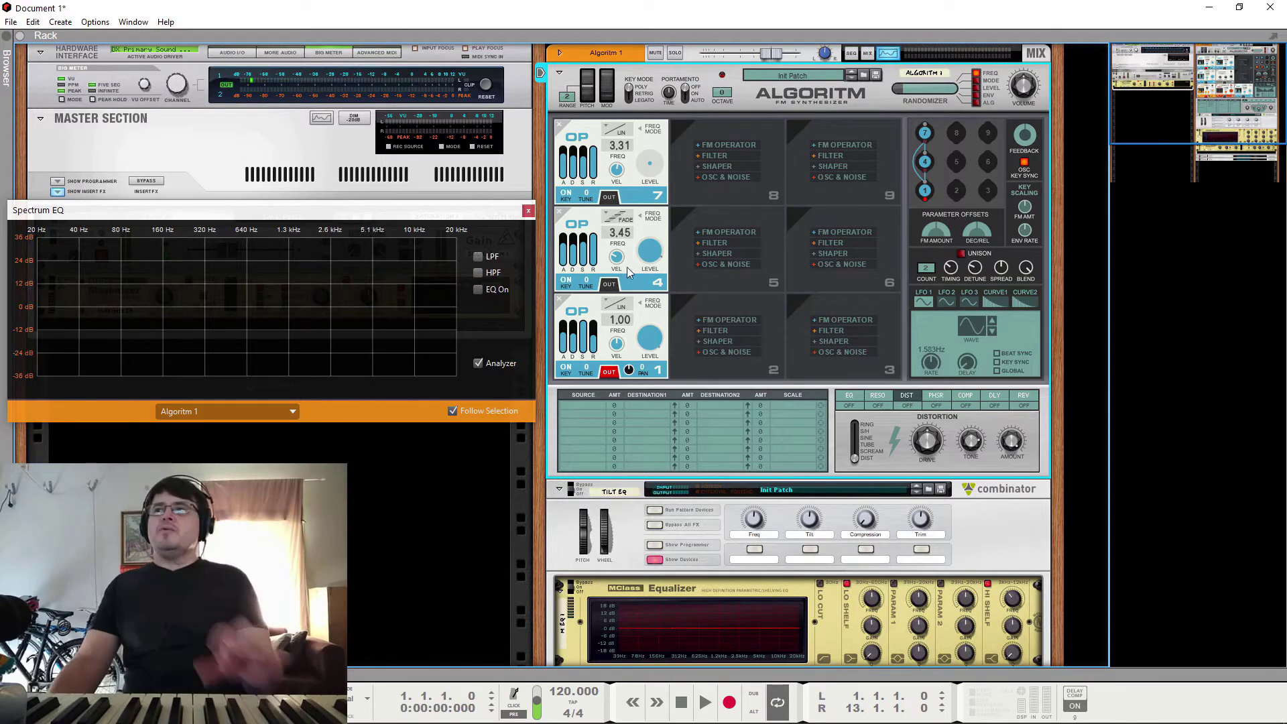
mouse_move(645, 259)
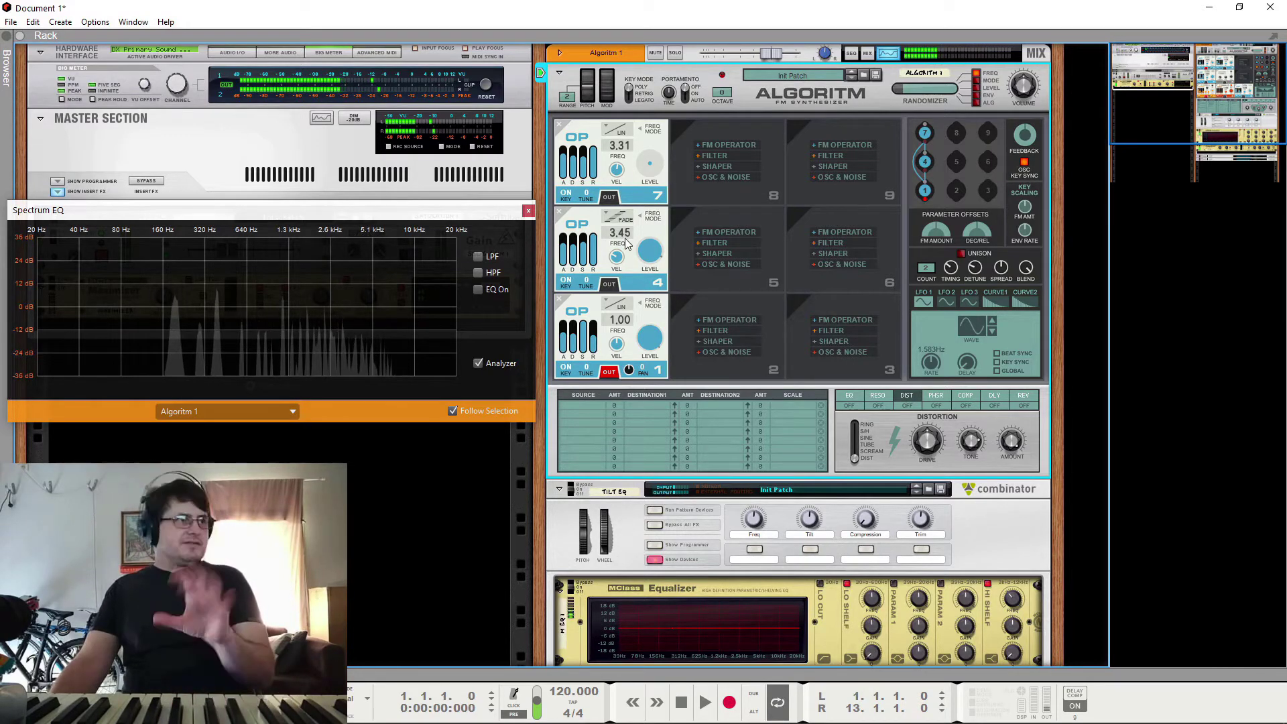
Set operator 7's frequency mode to FADE and raise its level, then lower operator 4's level to -19.3 dB
click(621, 134)
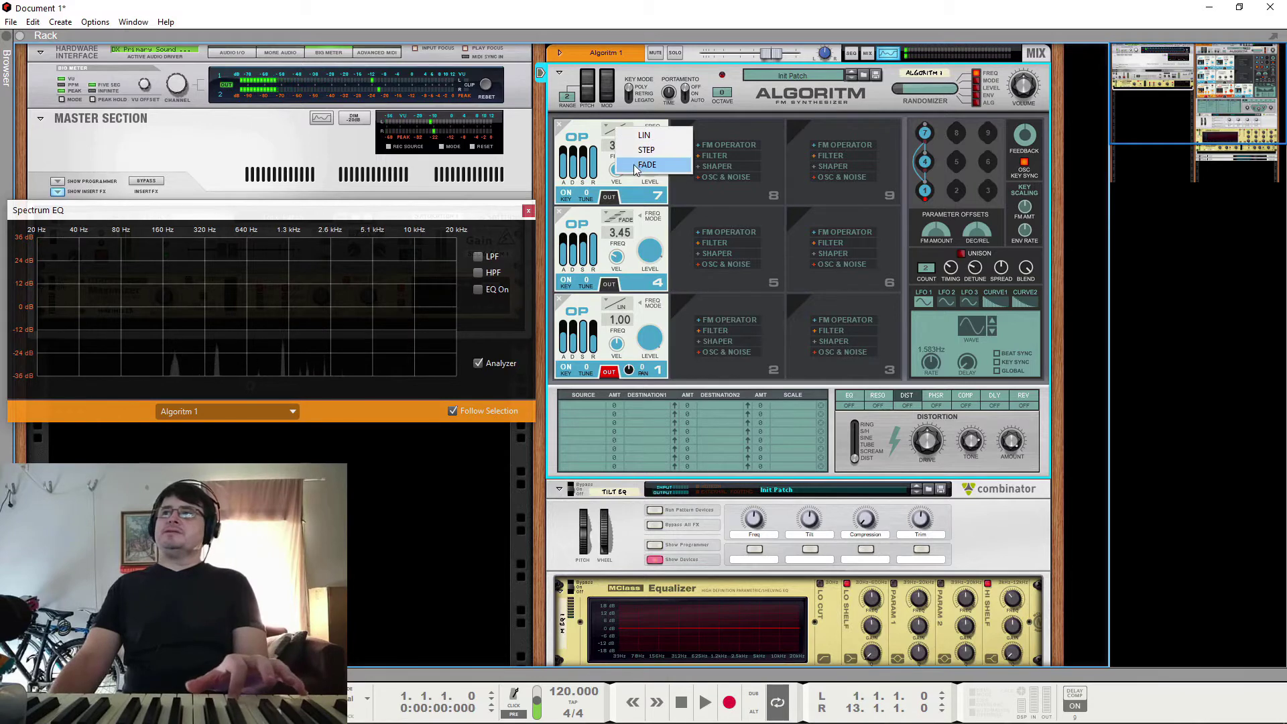
click(672, 143)
drag(650, 163, 659, 70)
drag(650, 251, 673, 340)
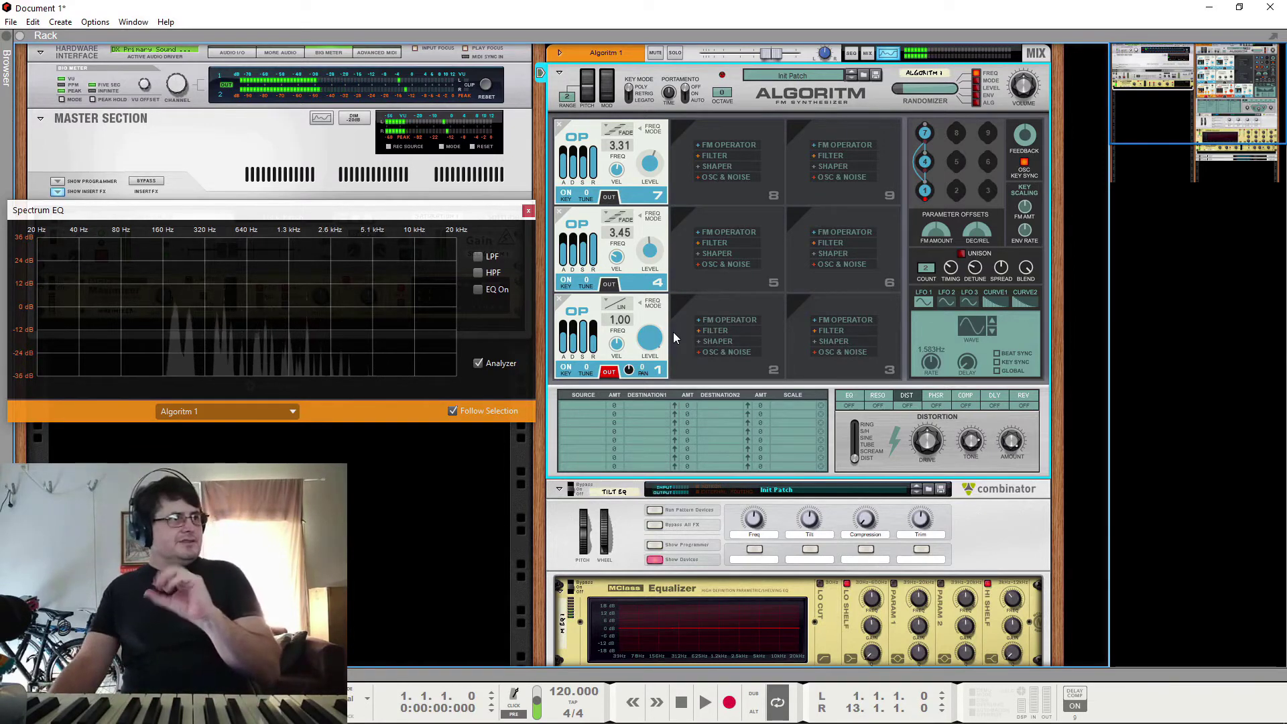
Compare operator 4's sound in the LIN, FADE and STEP frequency modes, ending on FADE
click(623, 219)
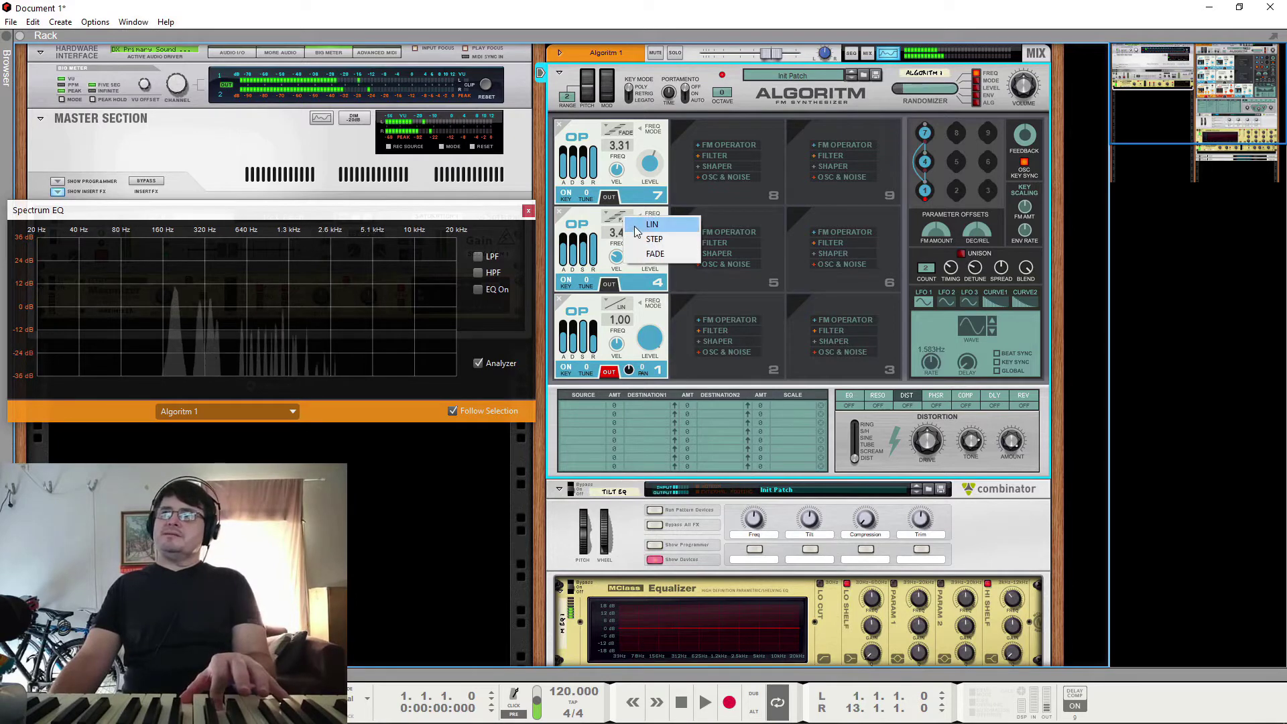
click(636, 226)
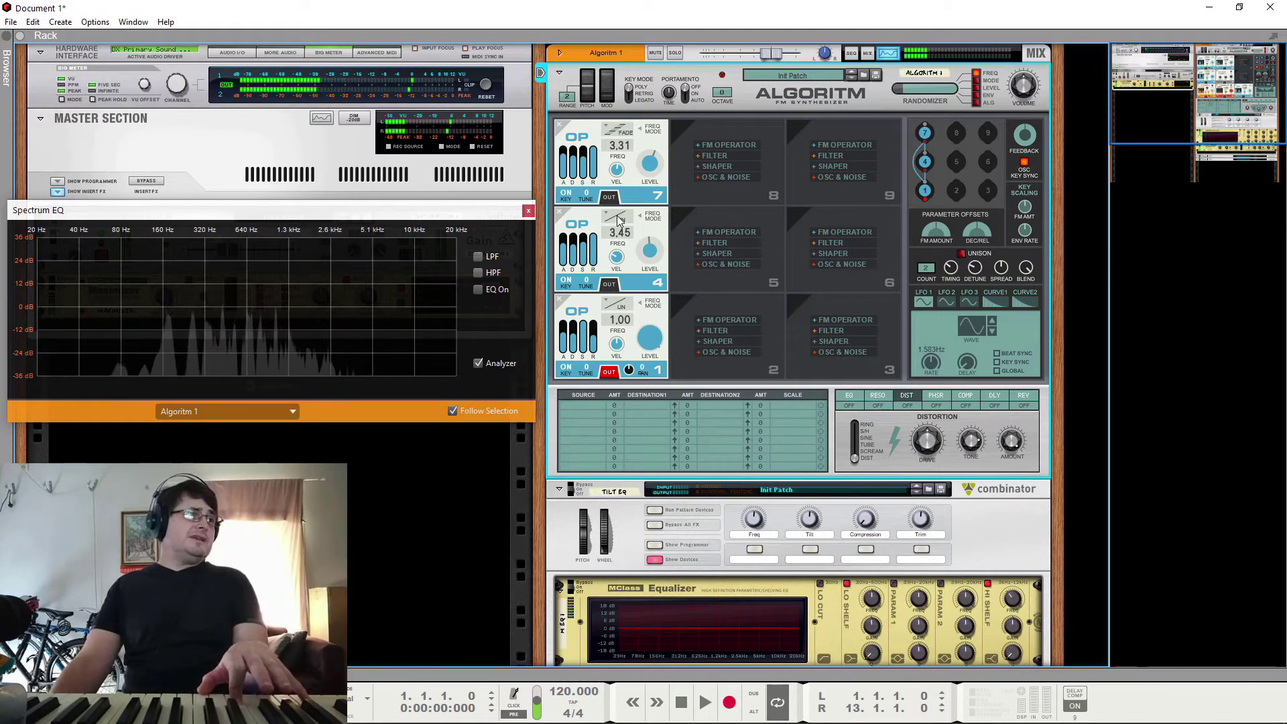
click(618, 220)
click(638, 254)
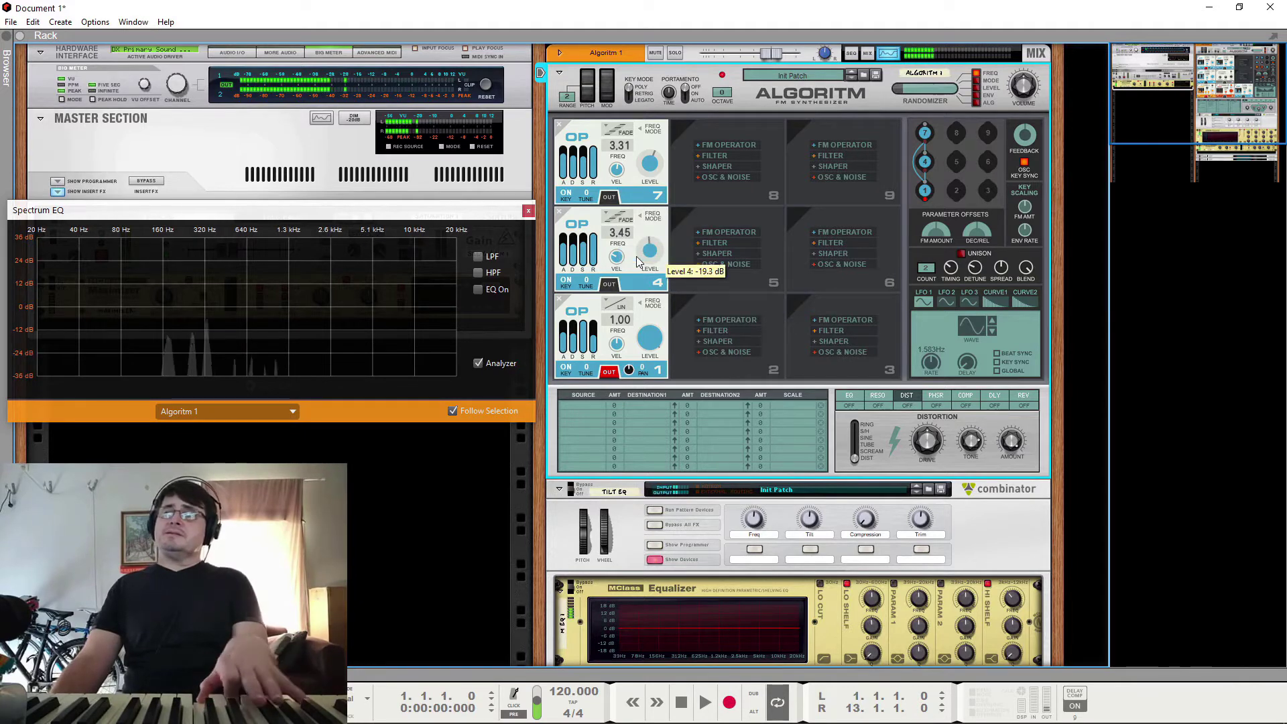
click(622, 219)
click(634, 236)
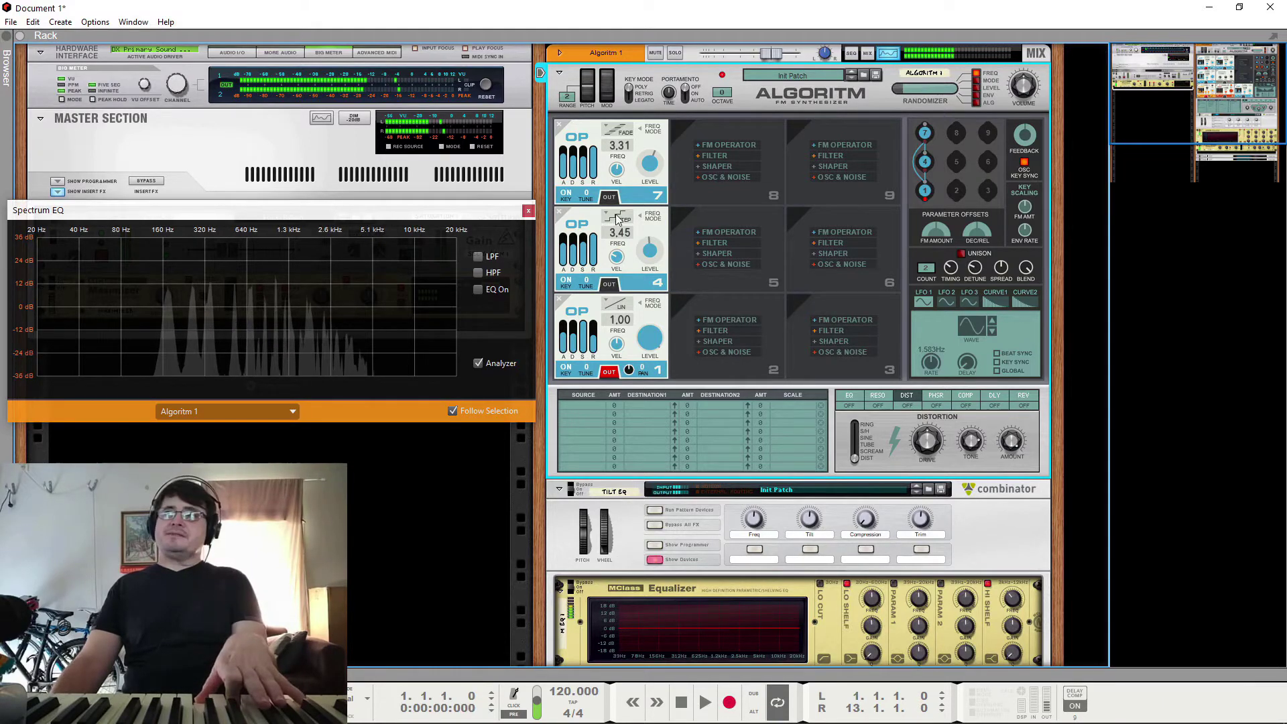
click(619, 218)
click(628, 253)
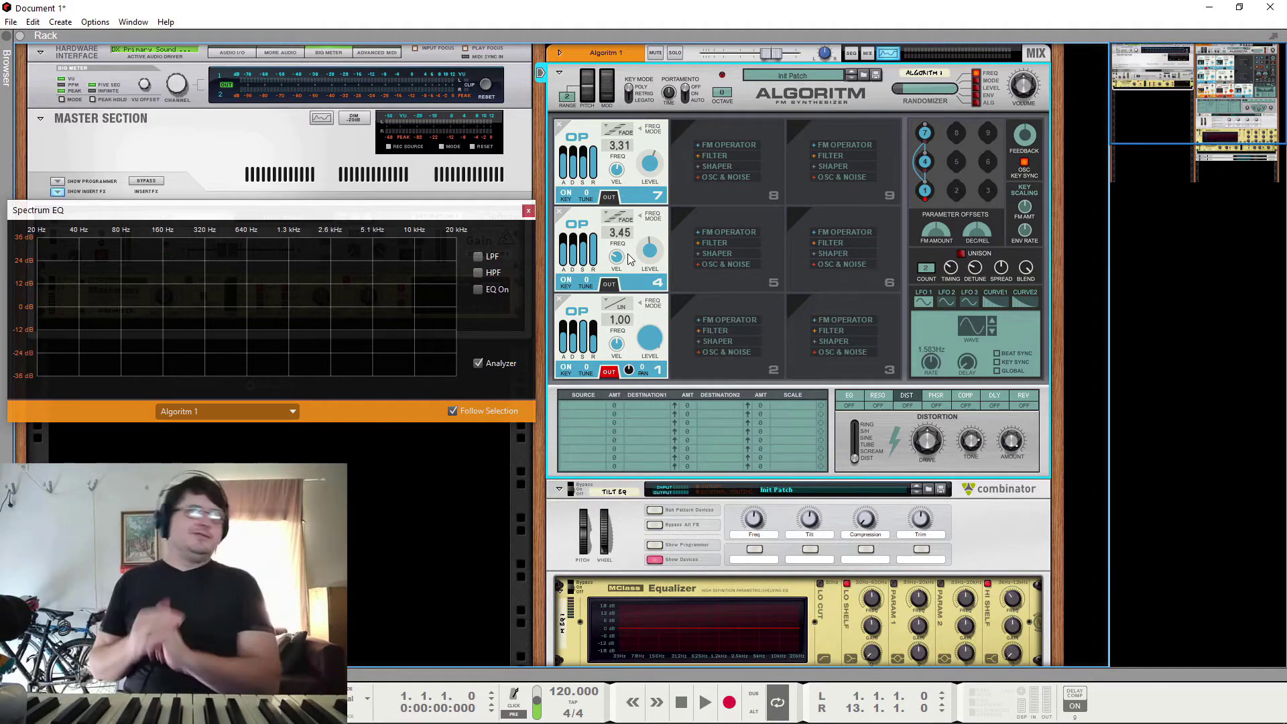
Switch operator 4's frequency mode to LIN once more and return it to FADE
click(632, 218)
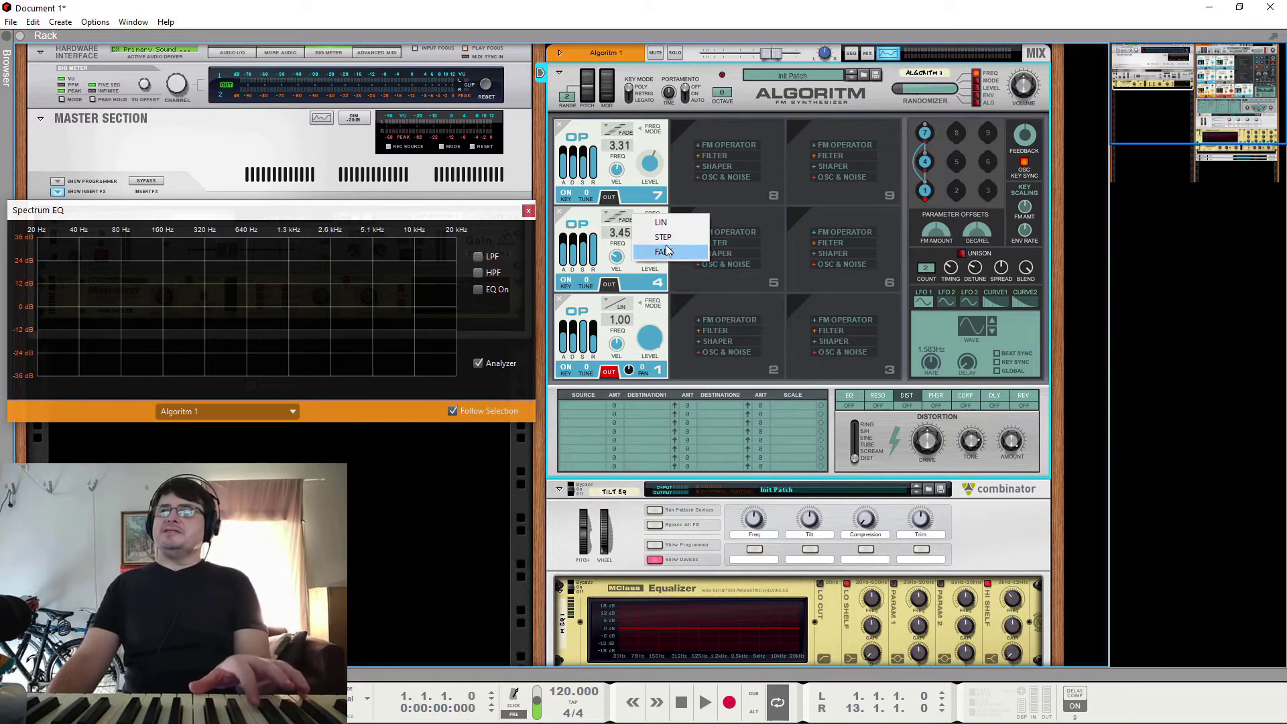
click(662, 222)
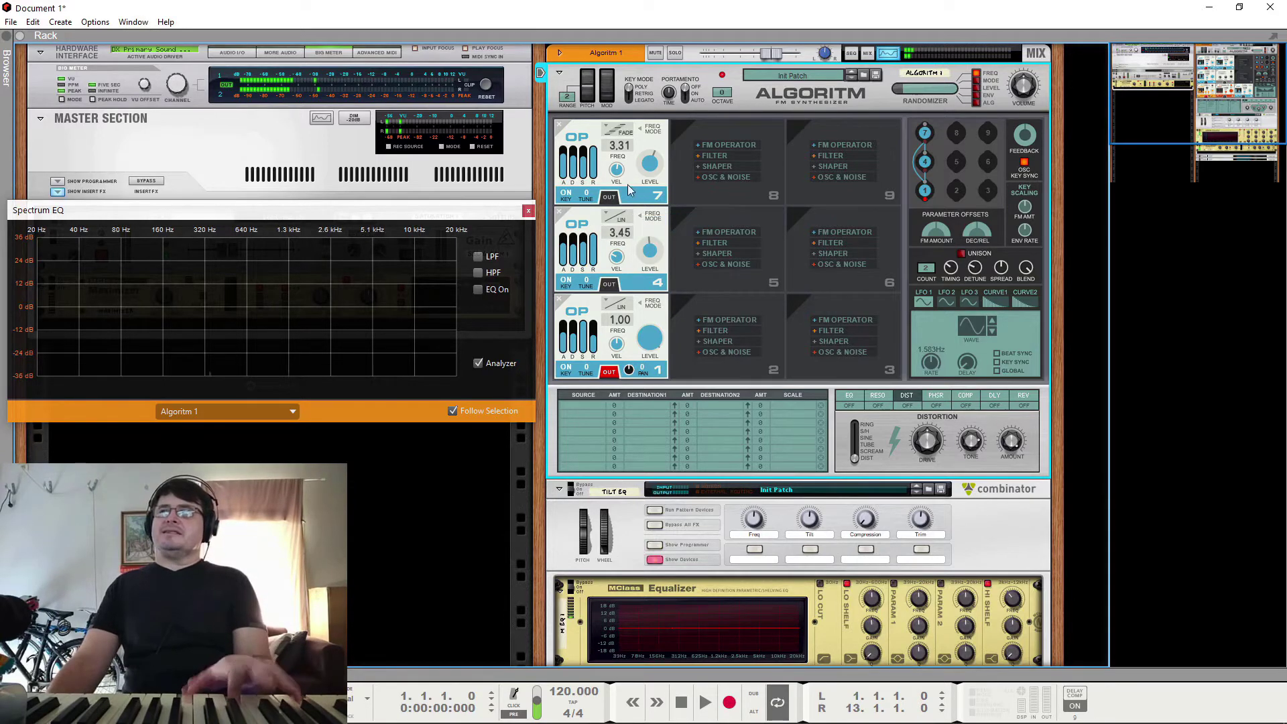
click(624, 222)
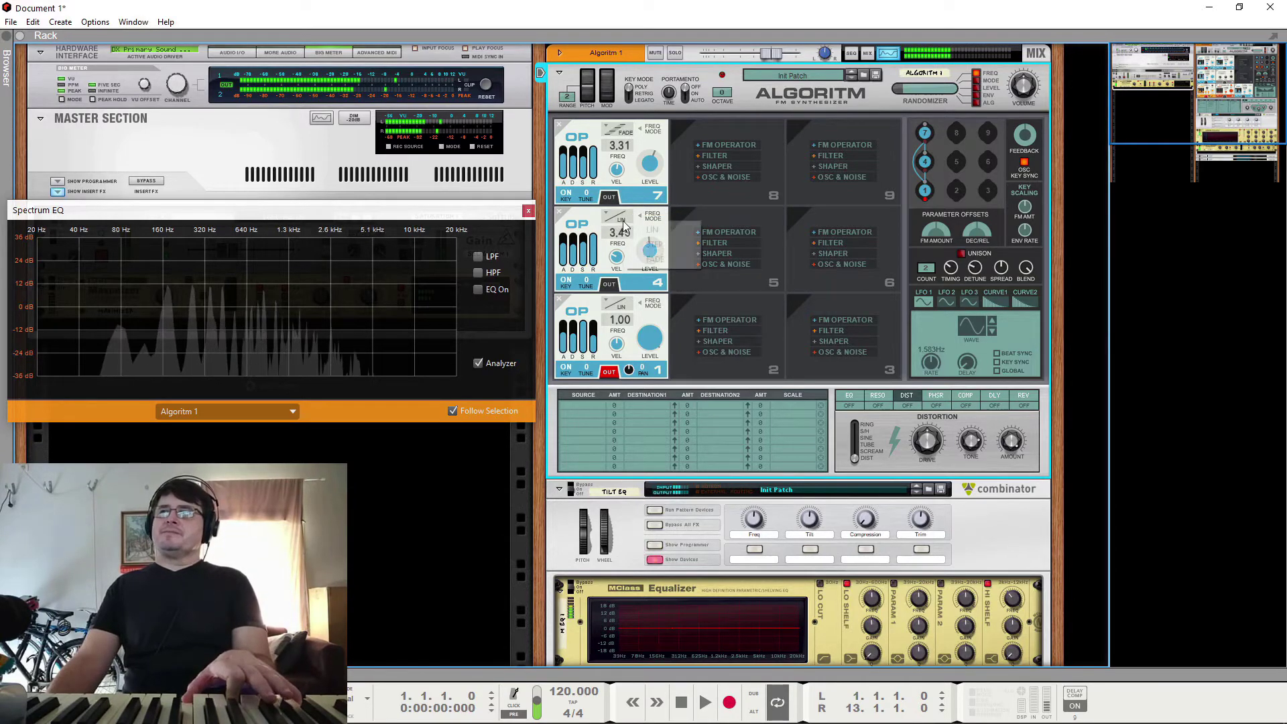
click(645, 263)
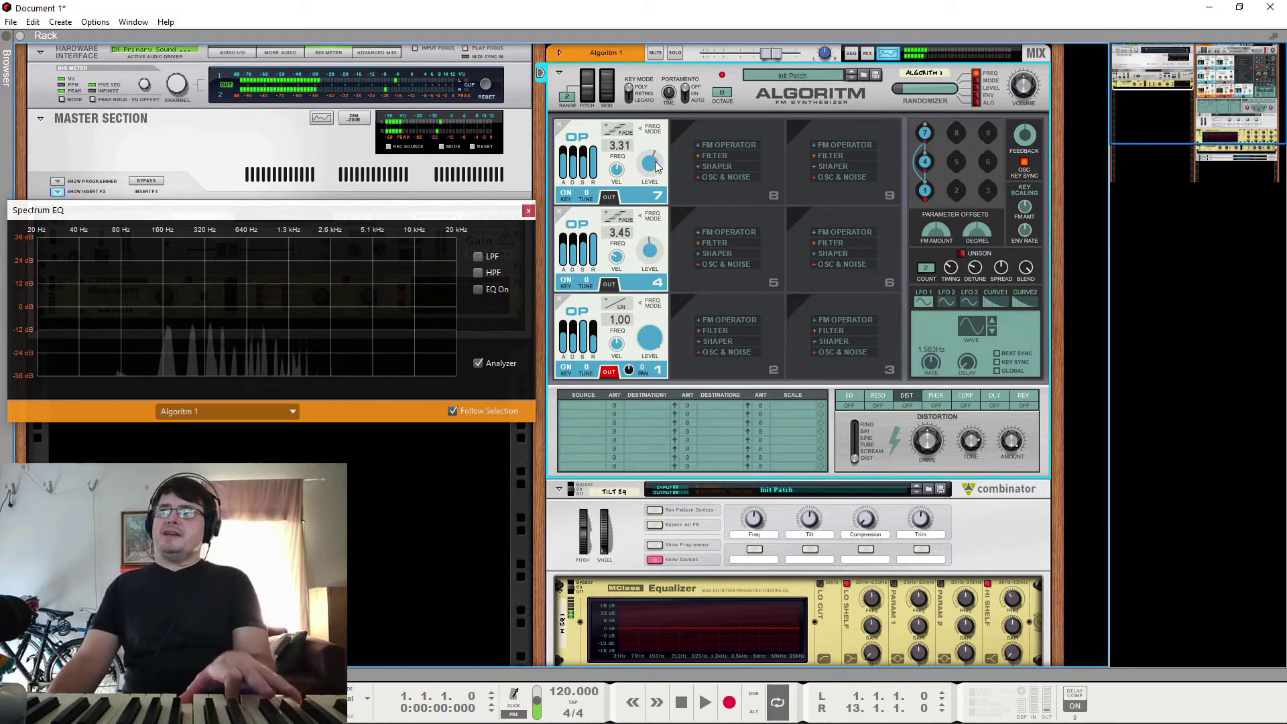
Switch operator 7's frequency mode to LIN and reduce its level
click(621, 130)
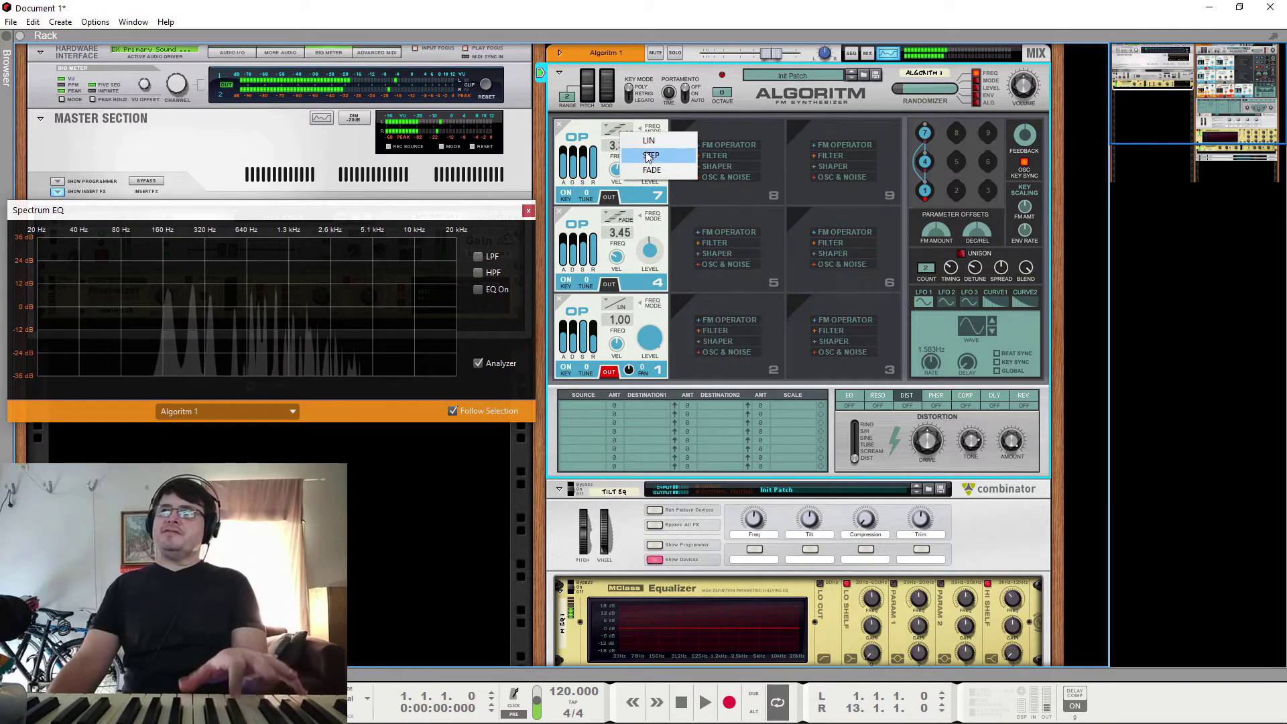
click(649, 141)
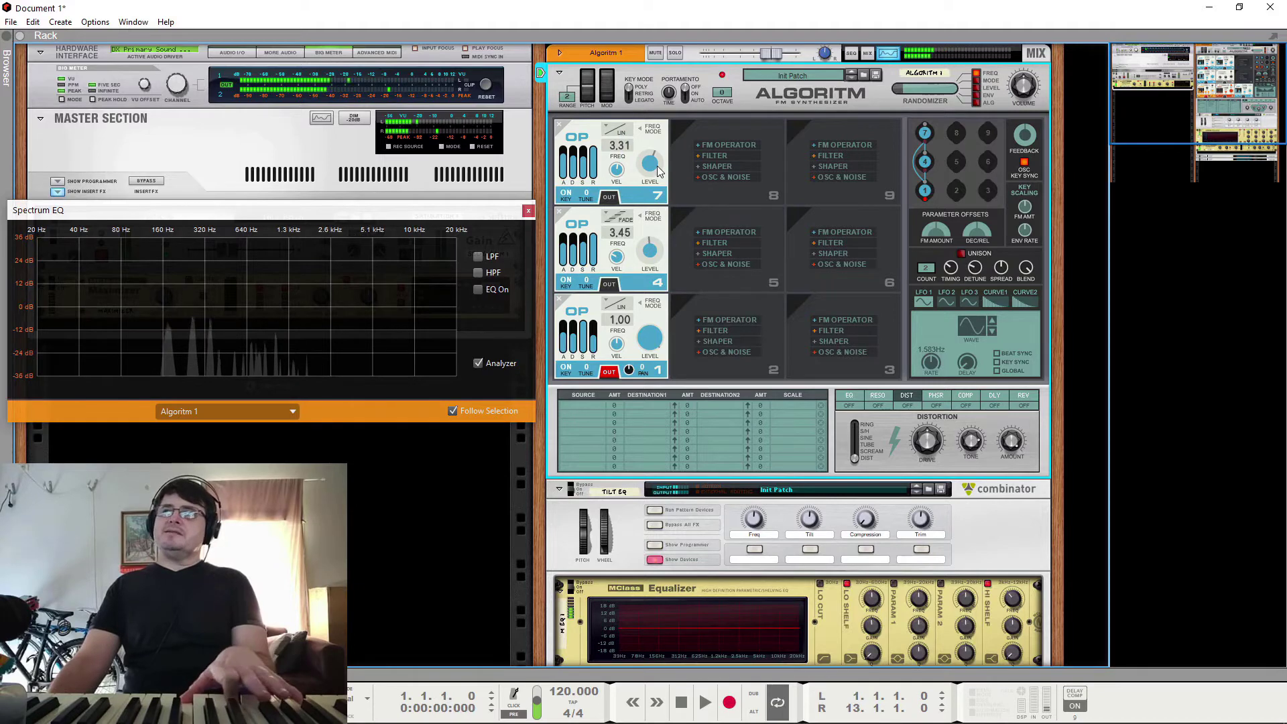
drag(658, 171, 655, 205)
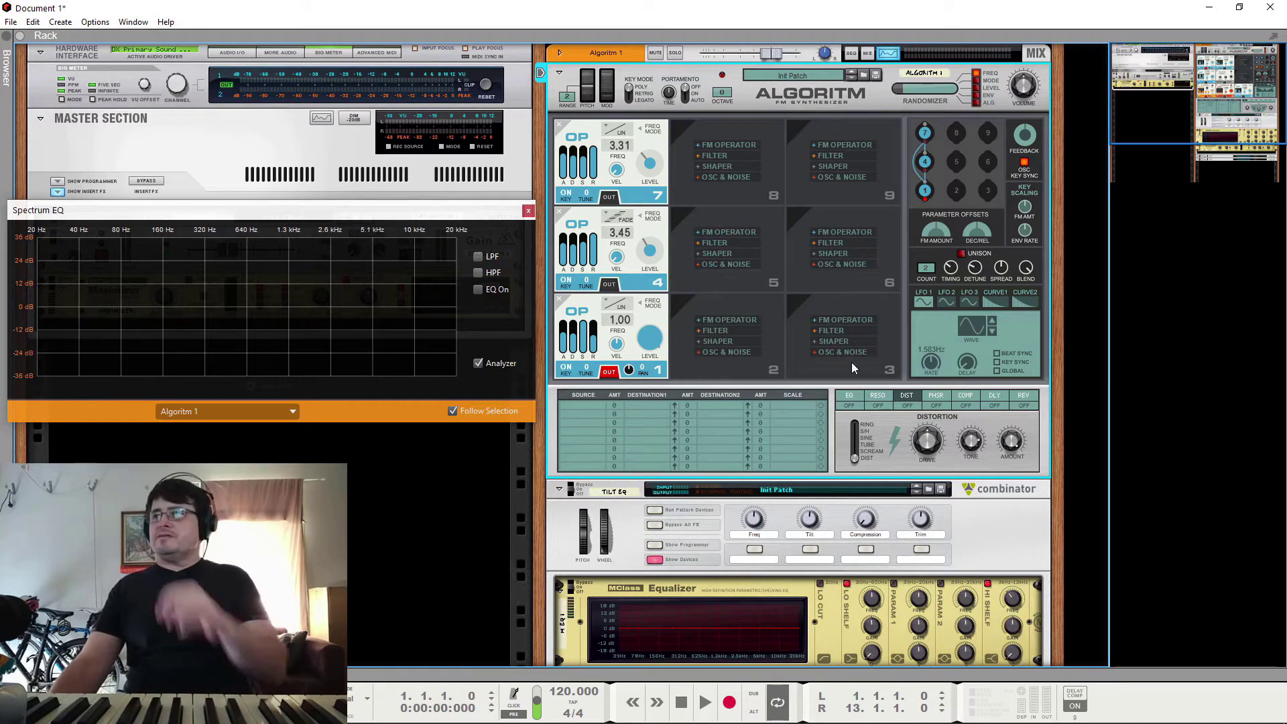
Route LFO 1 to Pitch in the first modulation row with an amount of 4, and set the LFO rate to 6.099 Hz
click(566, 412)
mouse_move(661, 520)
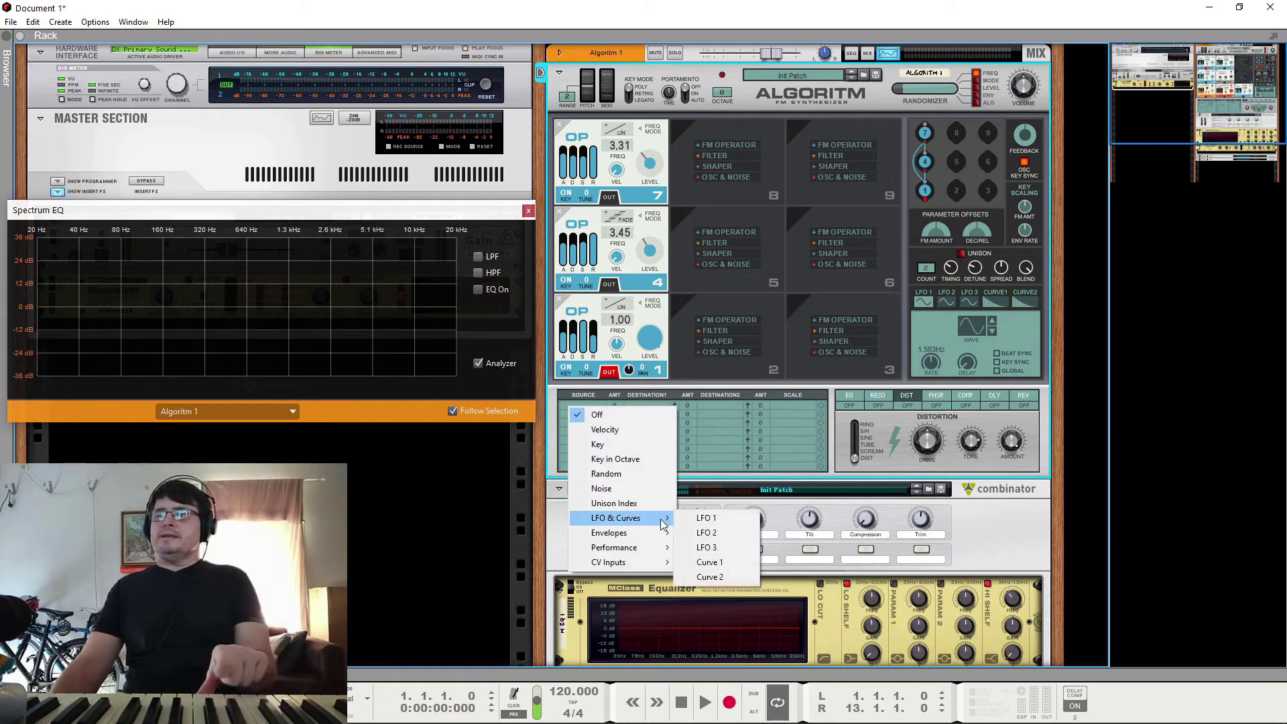
click(727, 562)
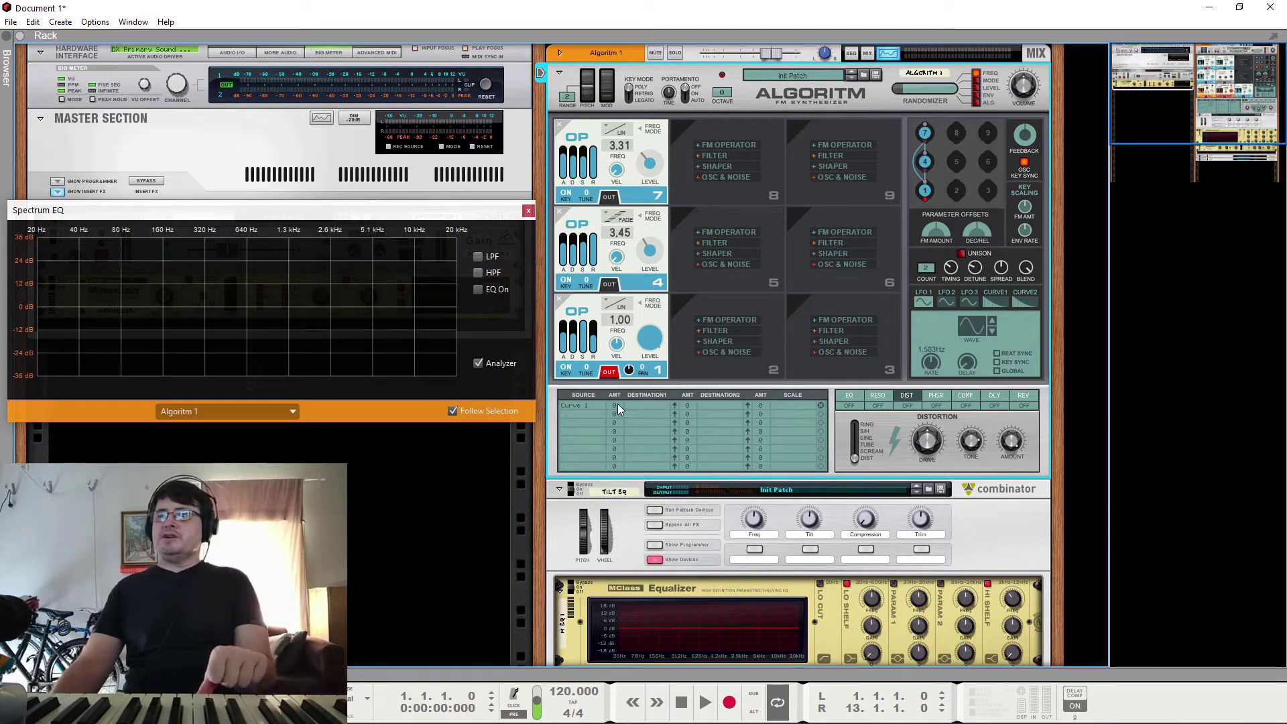
click(598, 406)
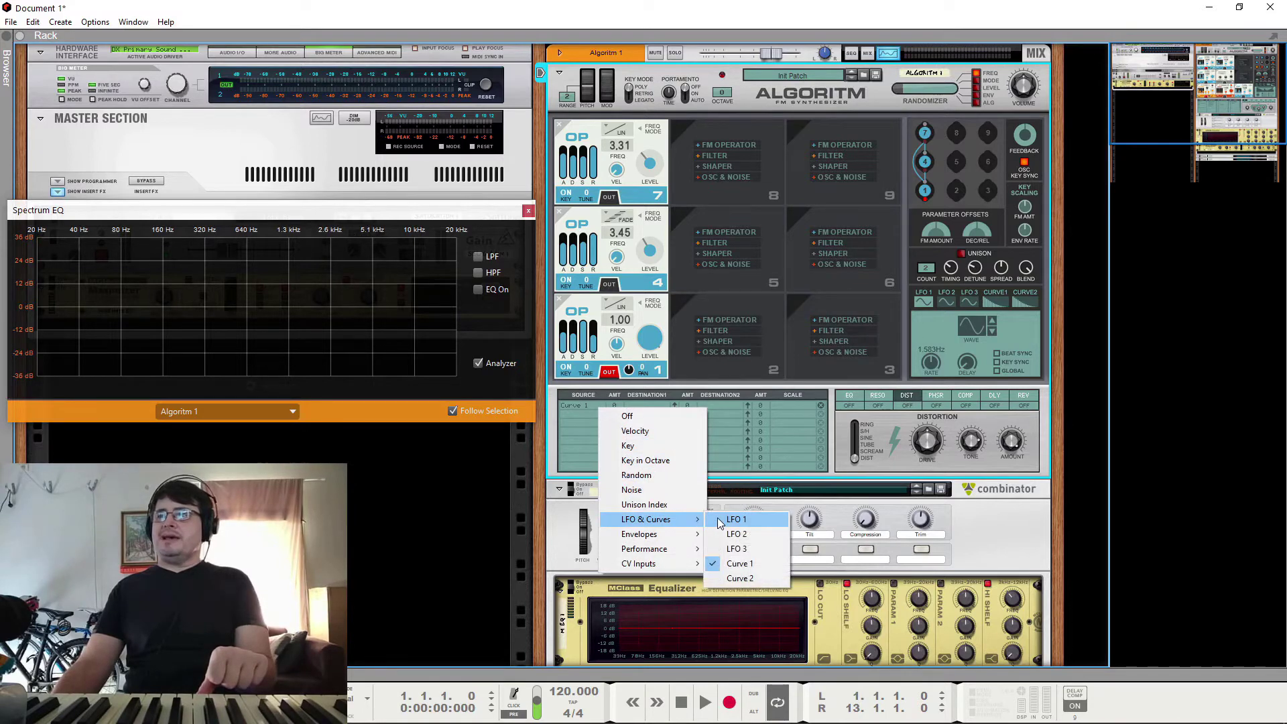
click(724, 519)
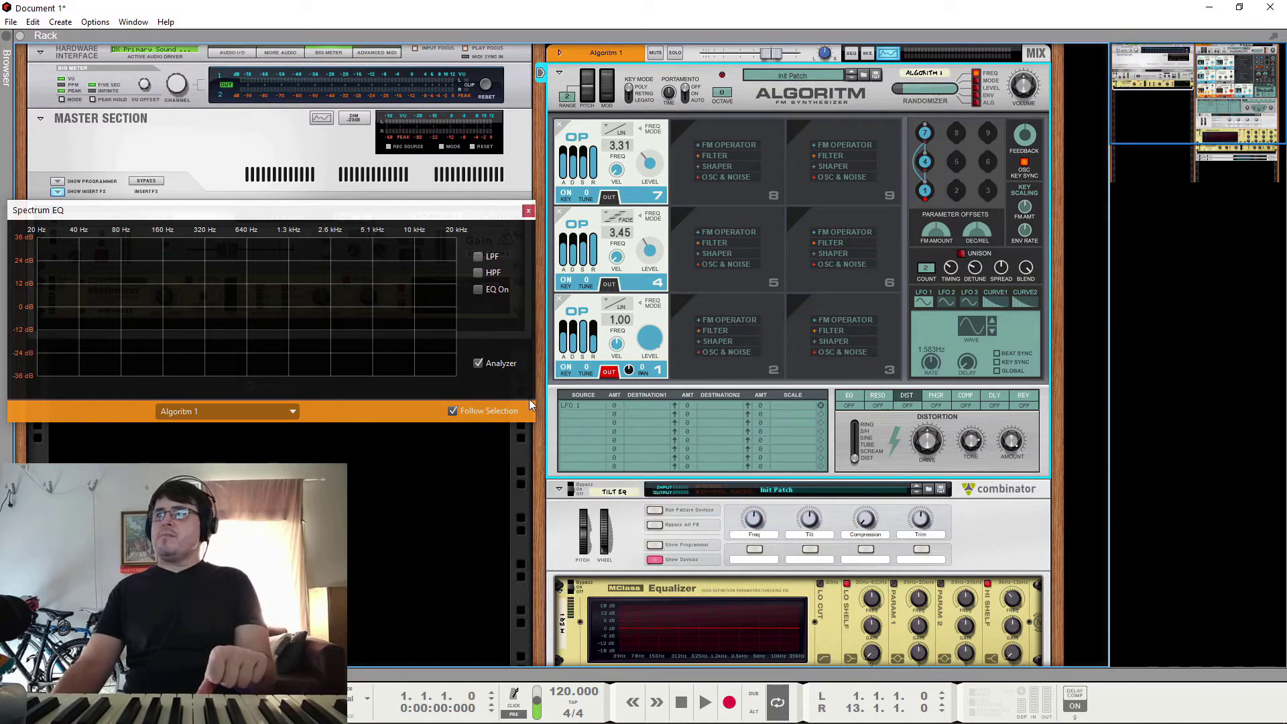
click(651, 405)
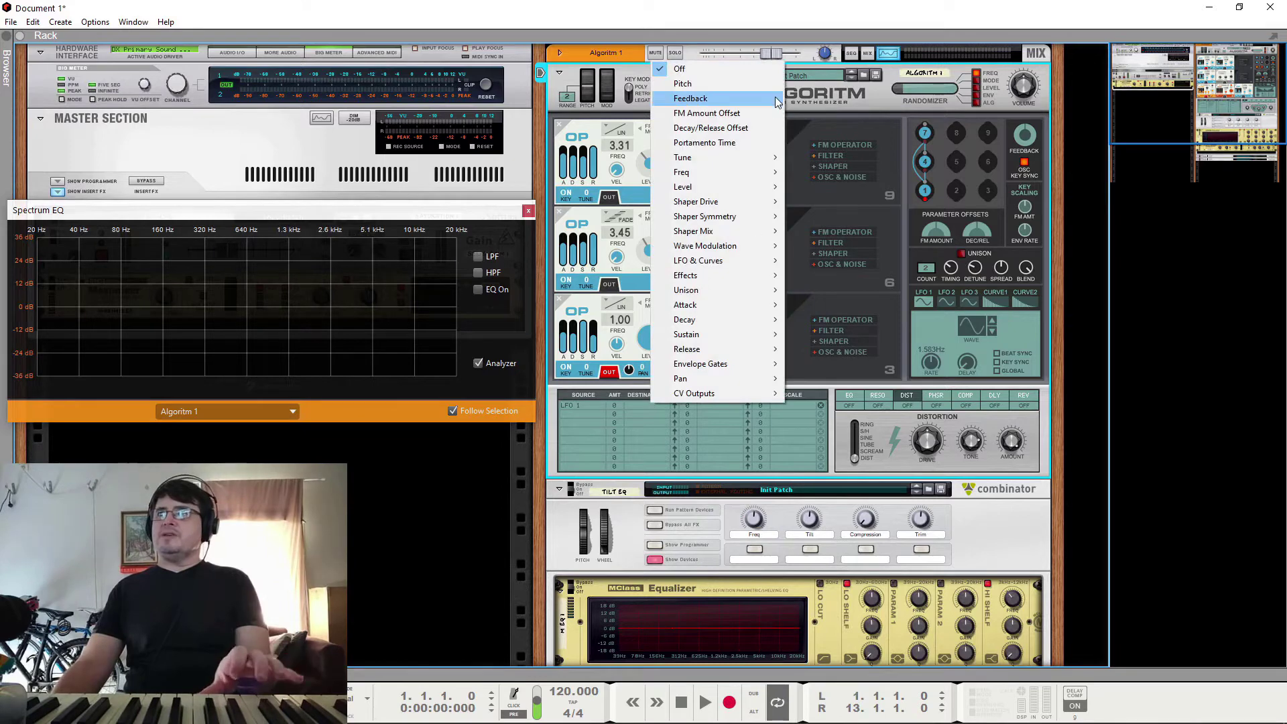
click(727, 85)
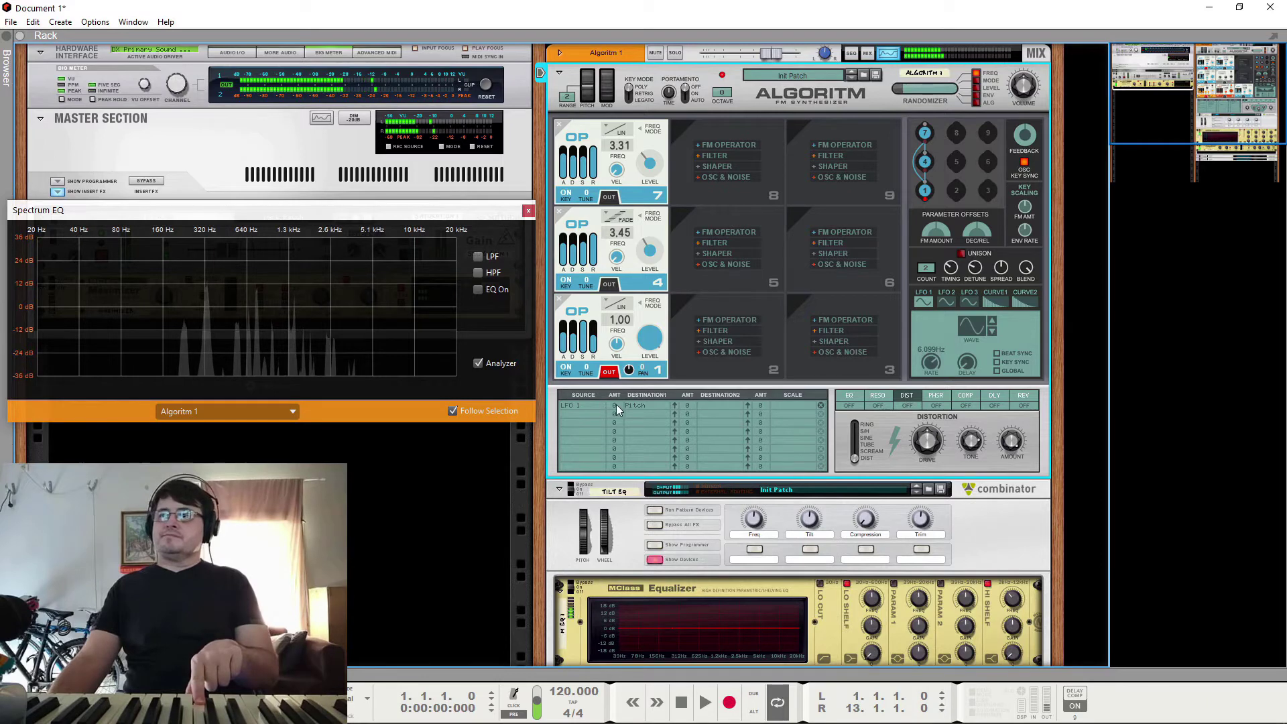
mouse_move(615, 405)
mouse_down()
mouse_move(625, 388)
mouse_move(625, 404)
mouse_up()
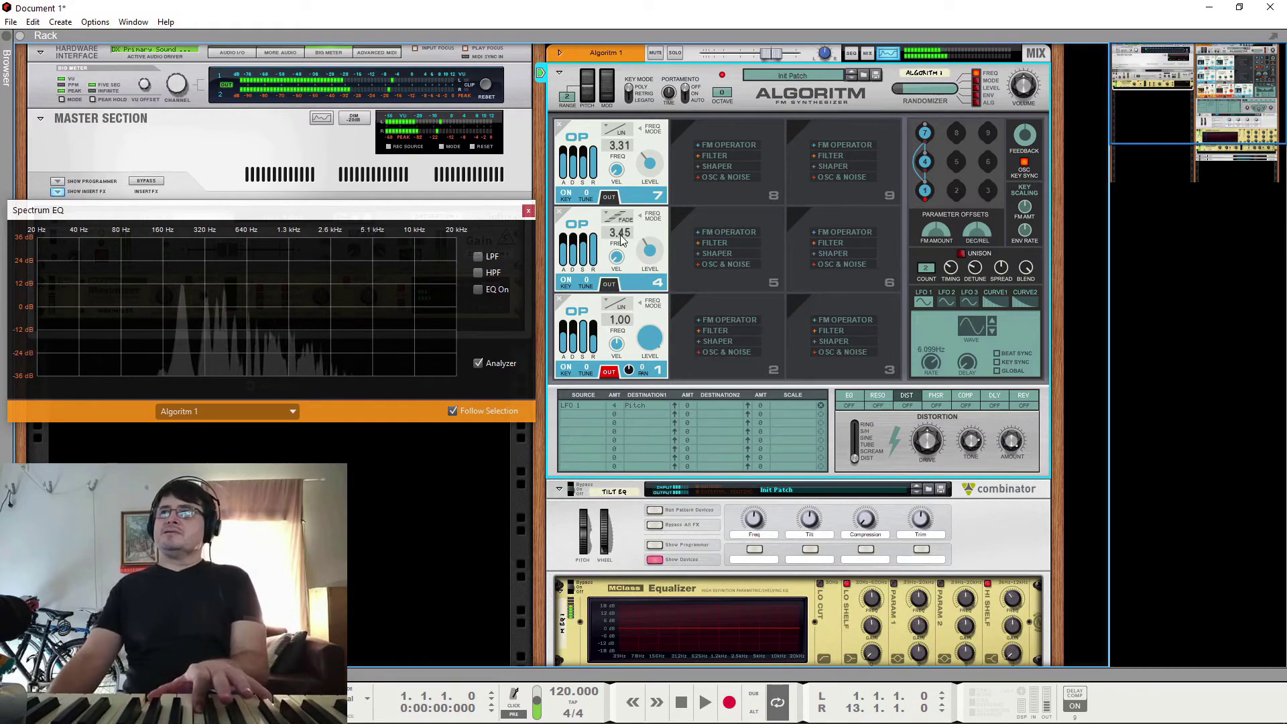
Lower operator 4's level and set operator 7's frequency to 3.00
drag(653, 261, 657, 286)
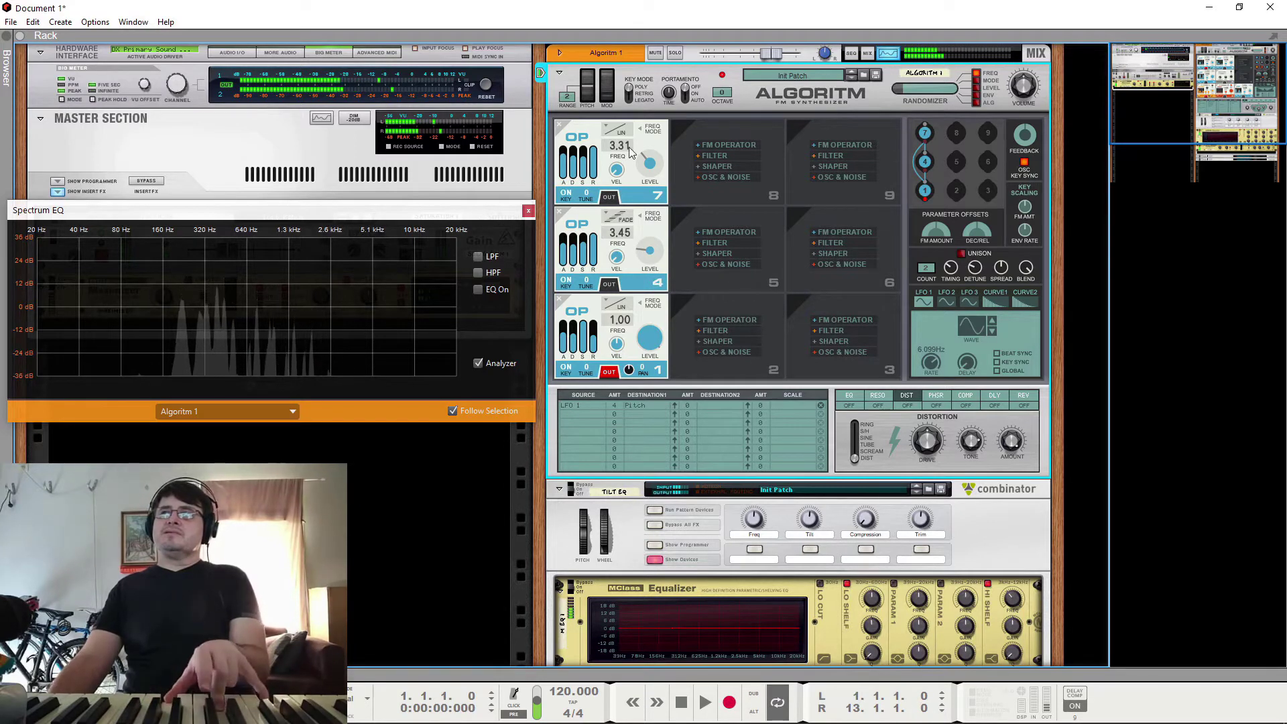
drag(630, 153, 633, 173)
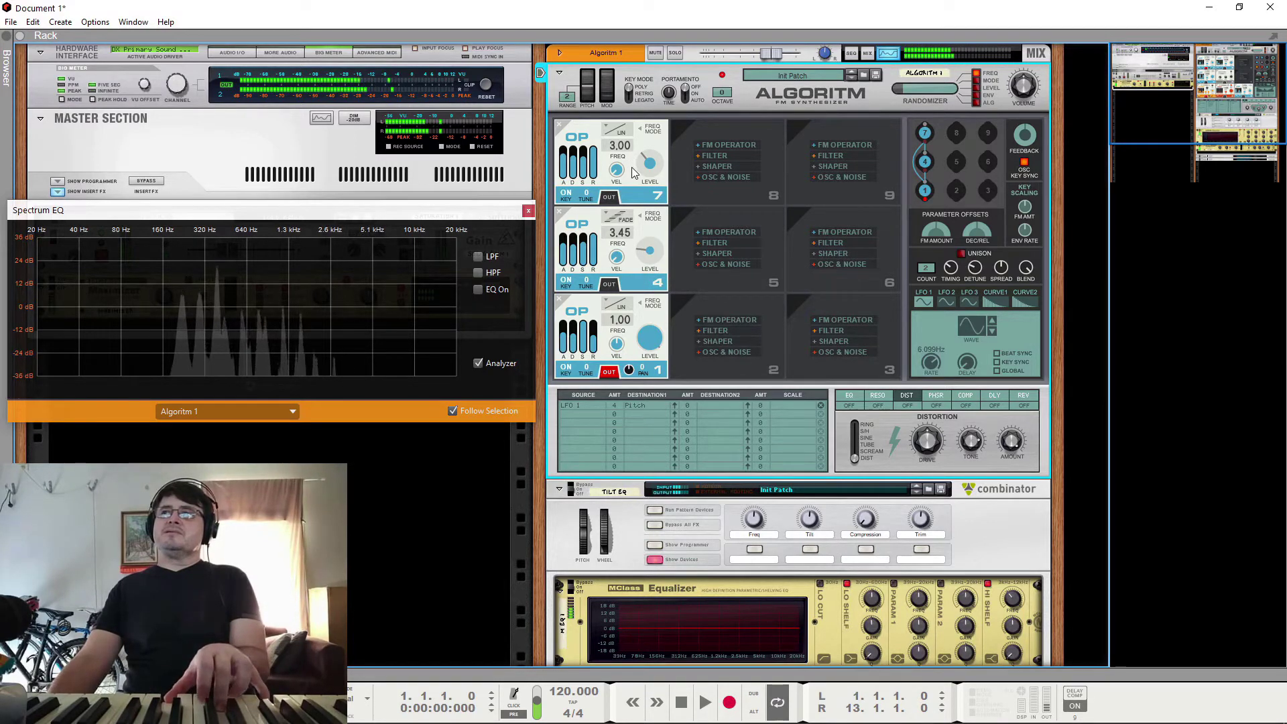
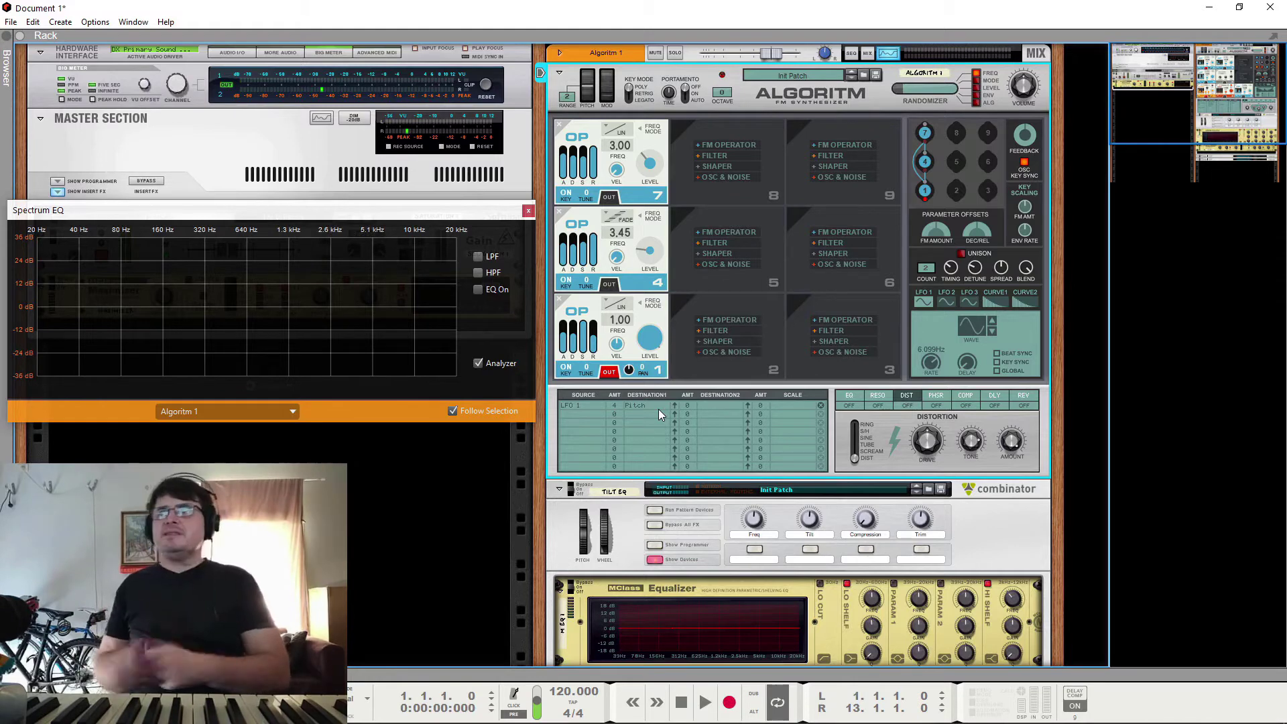
Assign LFO 2 as the source of the second modulation row, leaving its first destination off
click(570, 413)
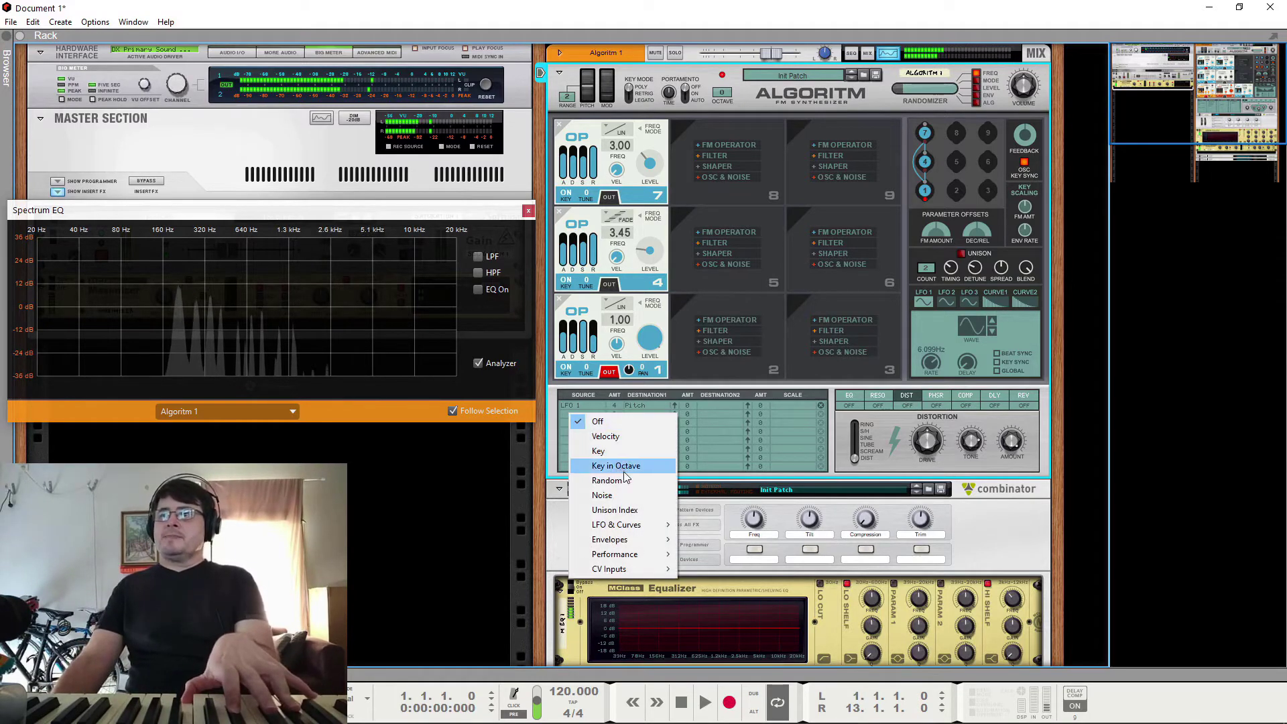
click(714, 539)
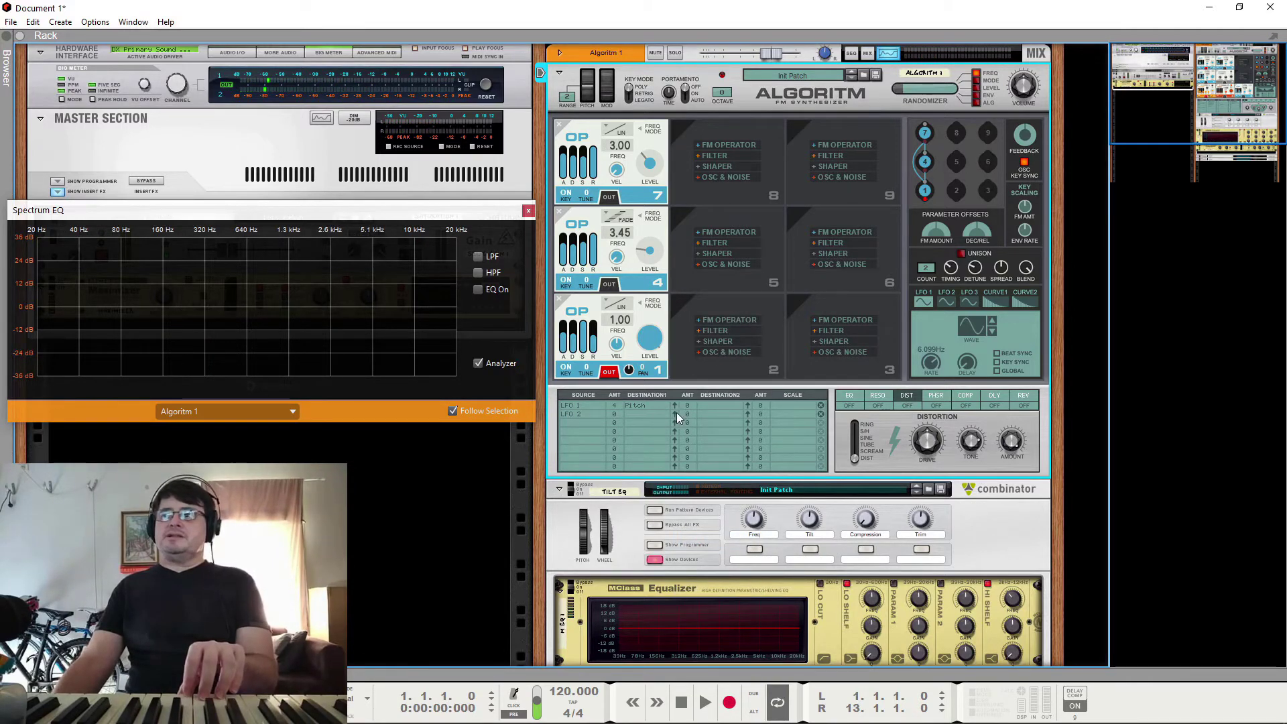
click(639, 415)
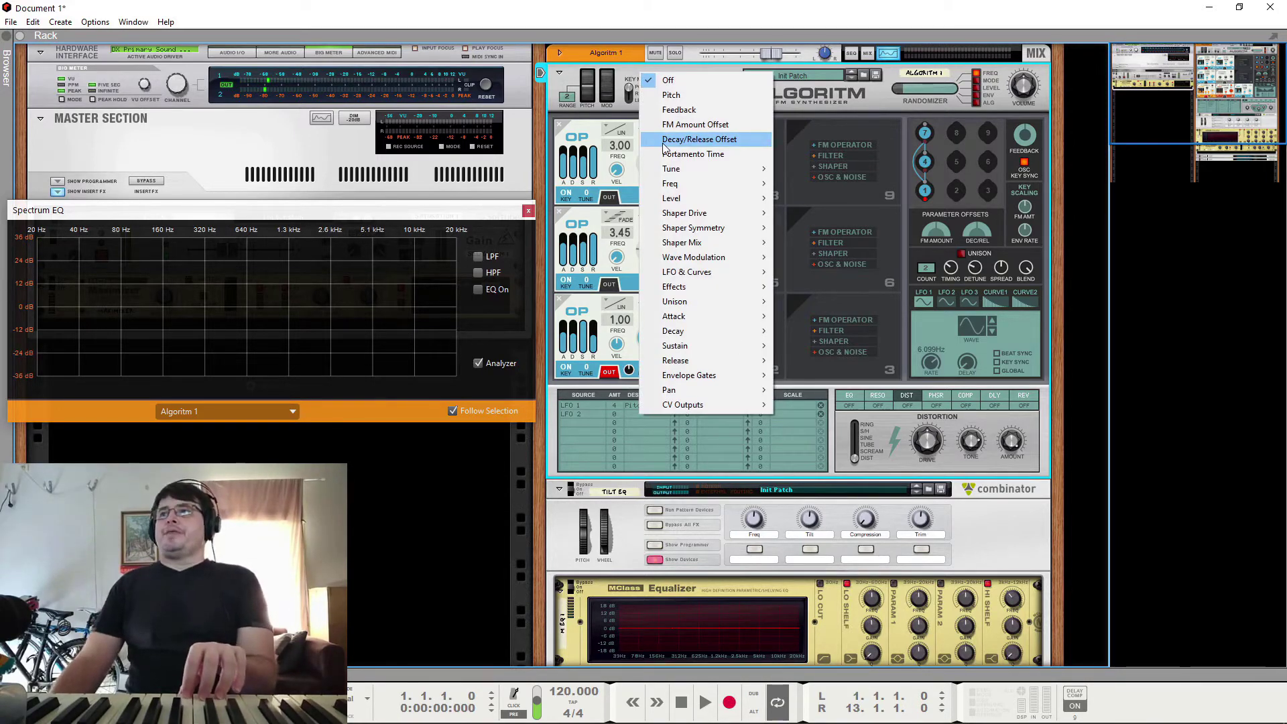
click(863, 99)
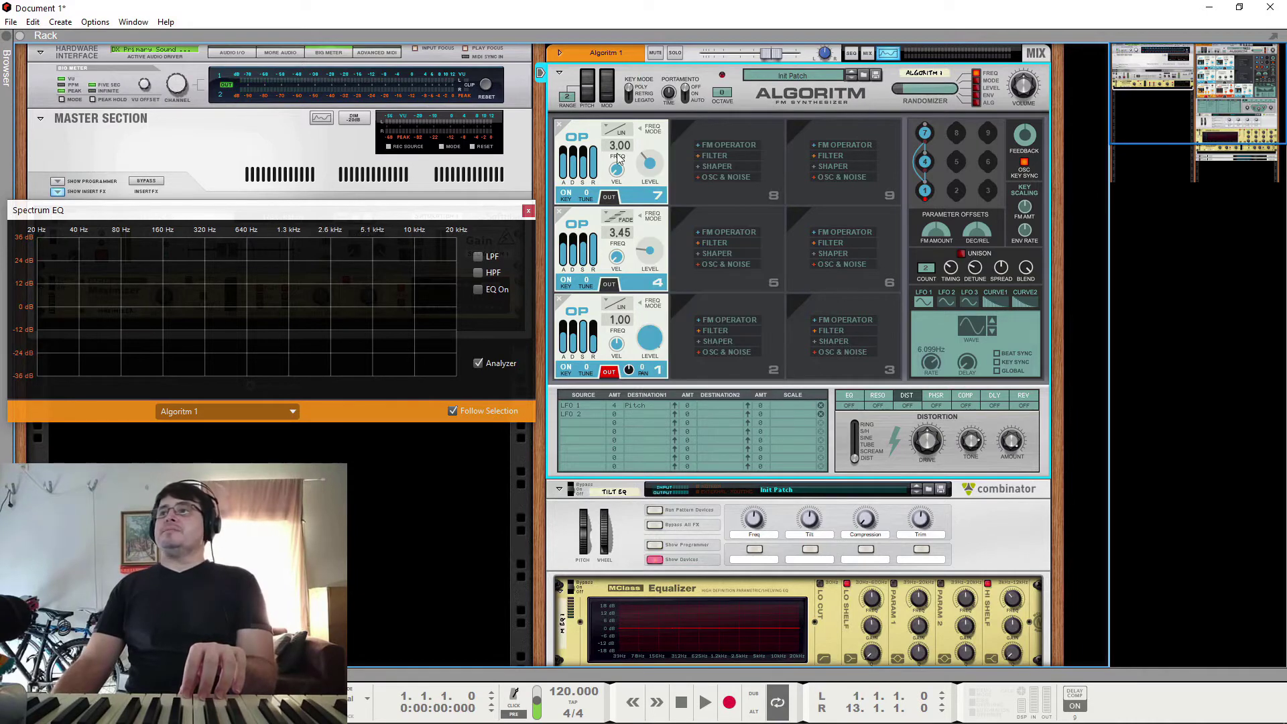
Route LFO 2 to Tune 7 in the second modulation row with an amount of 46
click(650, 413)
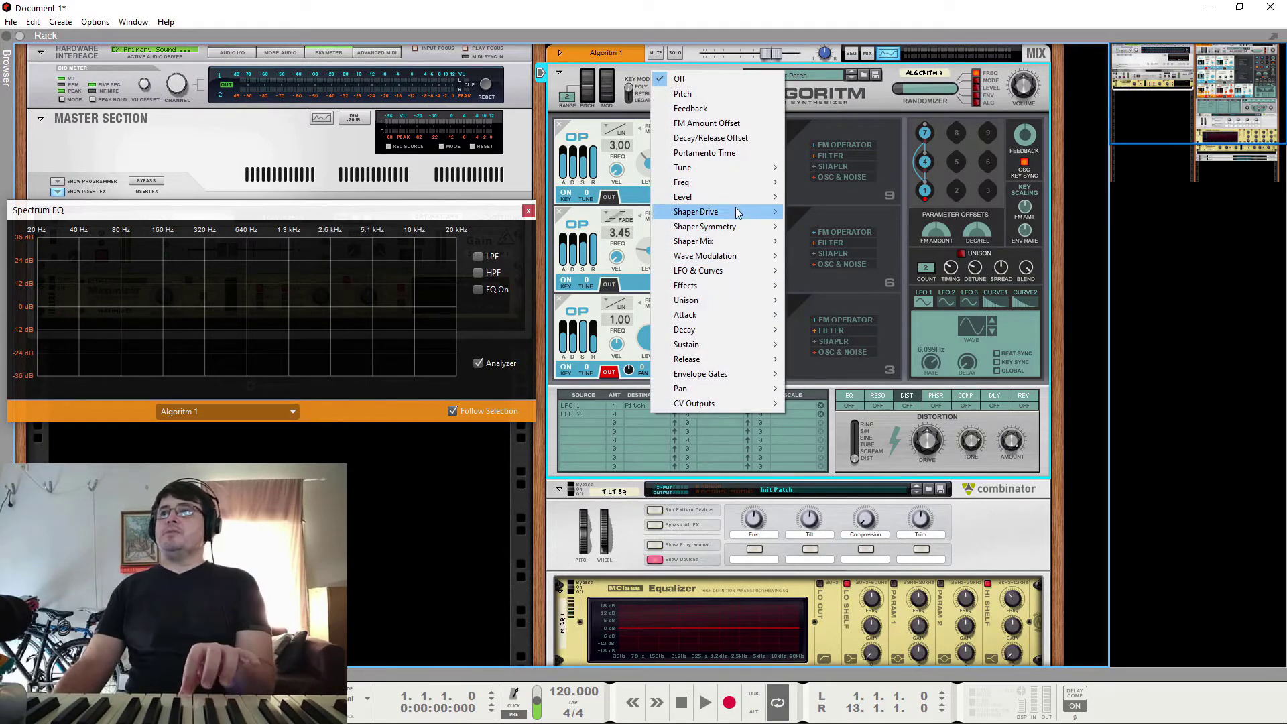
mouse_move(749, 169)
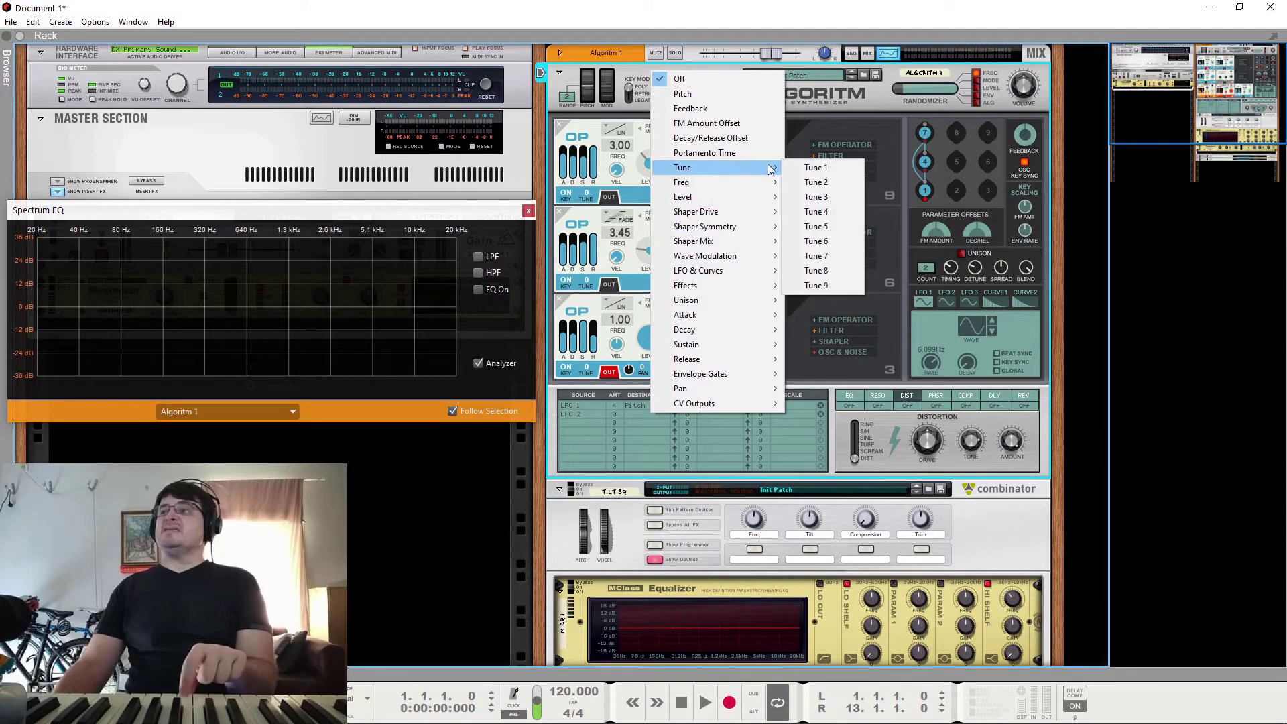
click(818, 255)
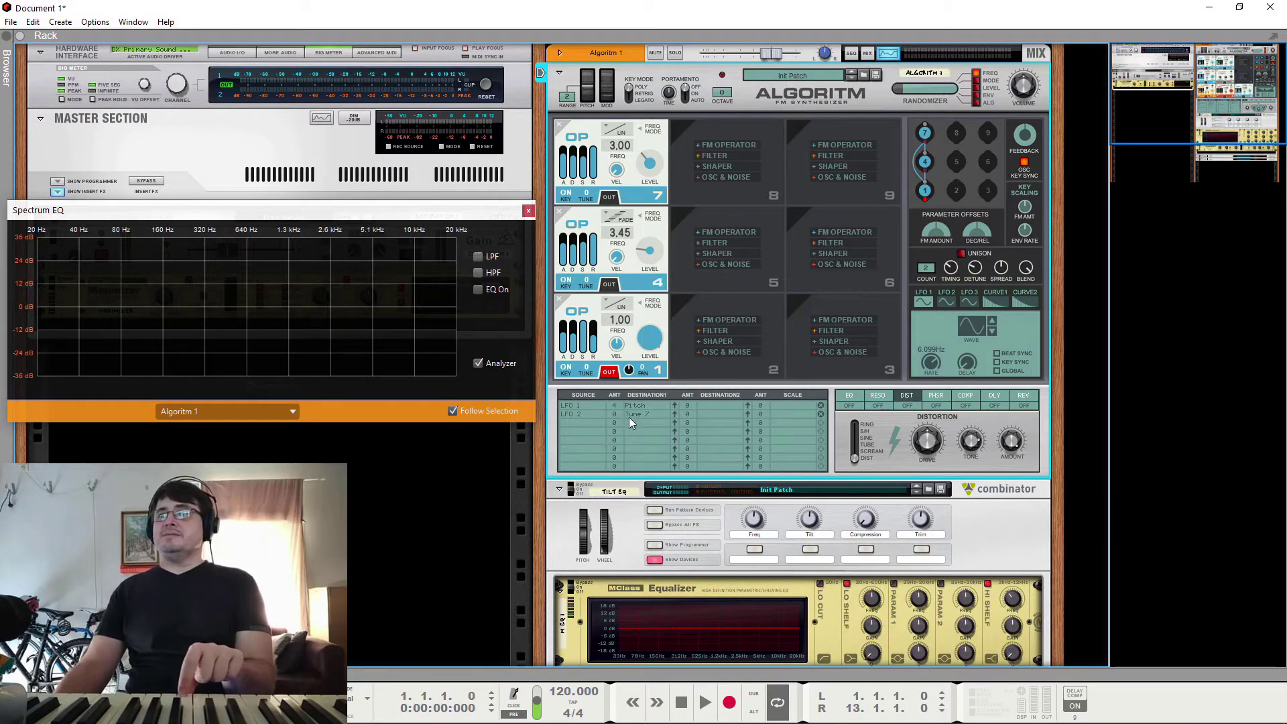
click(949, 302)
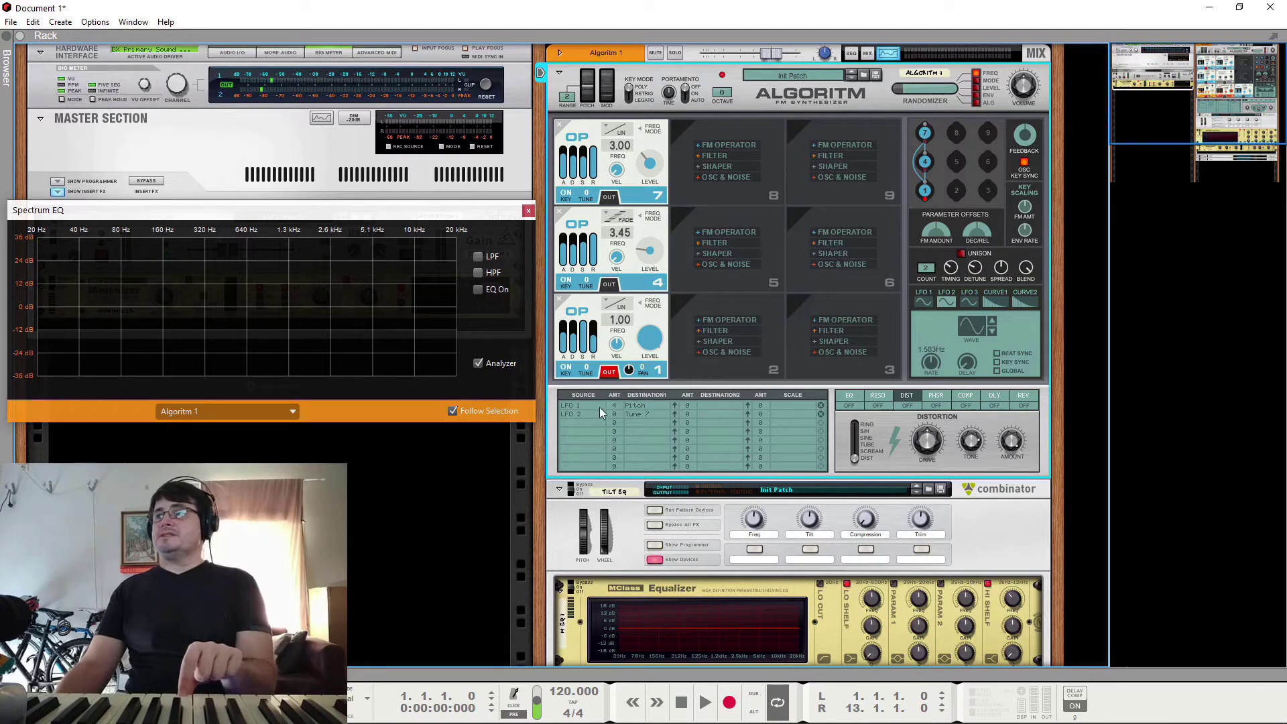
drag(614, 414, 632, 384)
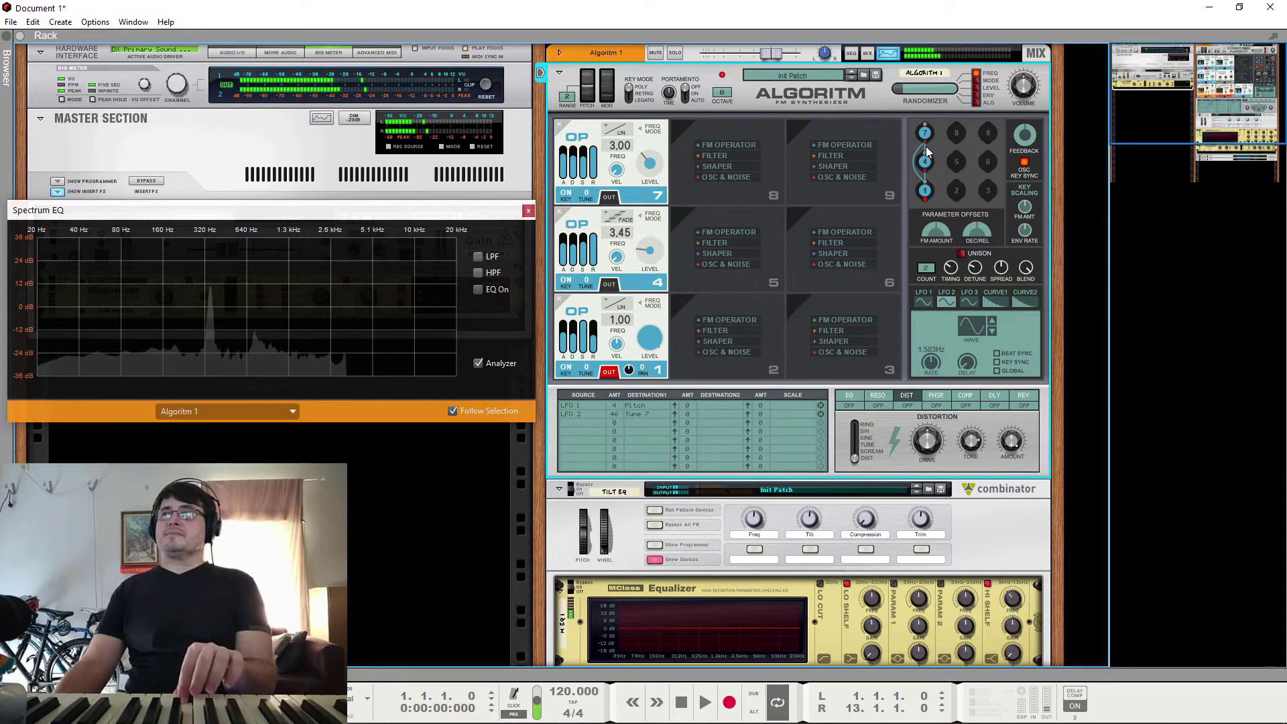
Remove the direct connection from operator 7 to operator 1, and raise the levels of operators 4 and 7
click(923, 180)
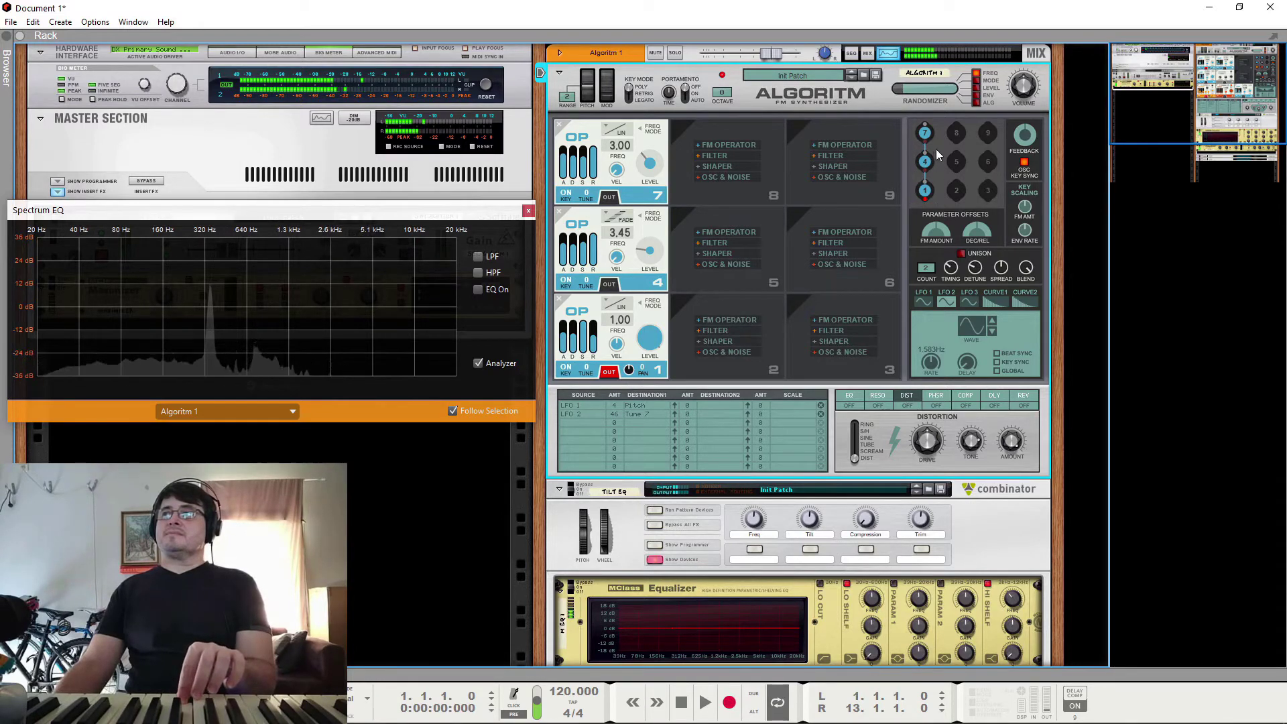
drag(653, 253, 657, 216)
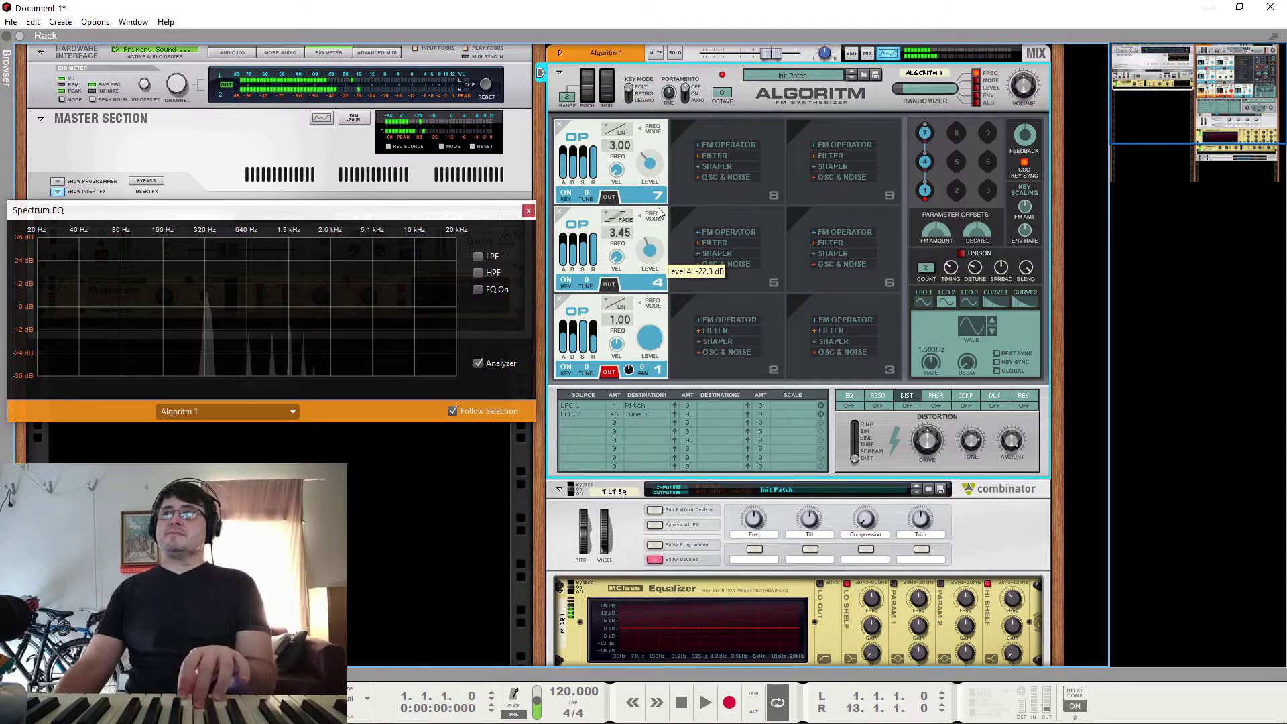
drag(650, 163, 652, 250)
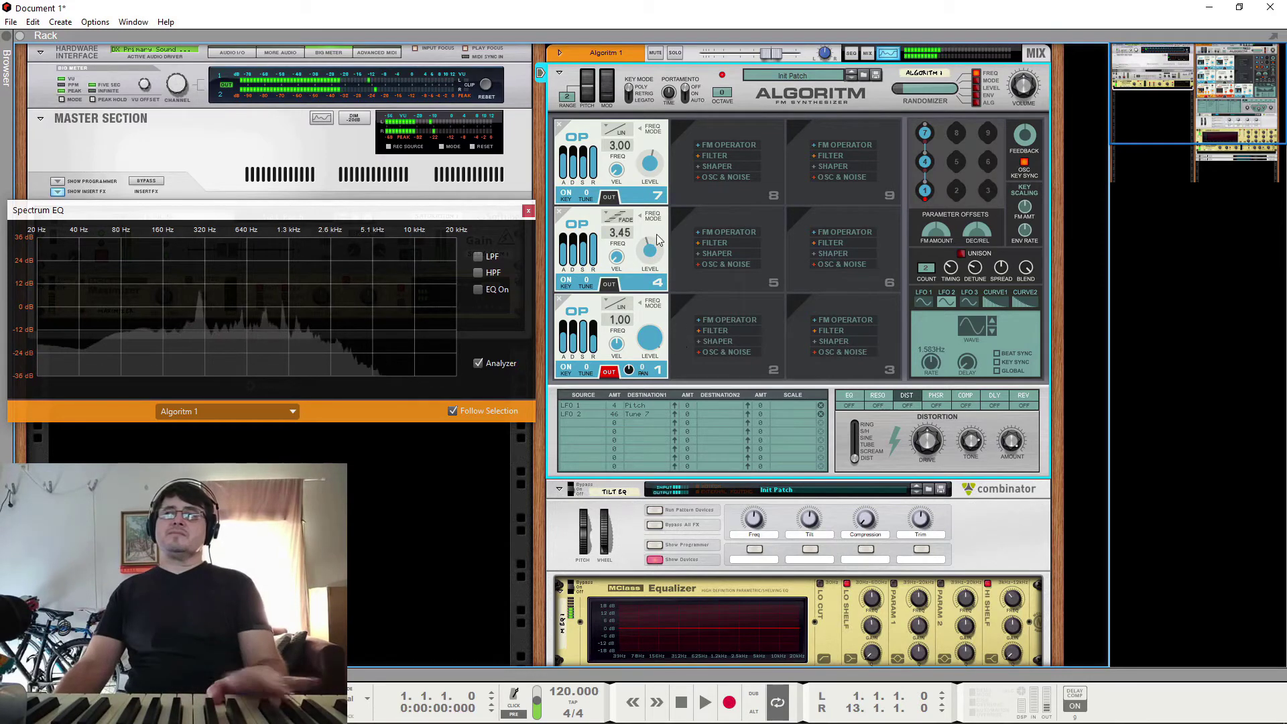
Set operator 4's frequency mode to LIN, and try STEP mode on operator 7 before returning it to LIN
click(618, 218)
click(647, 228)
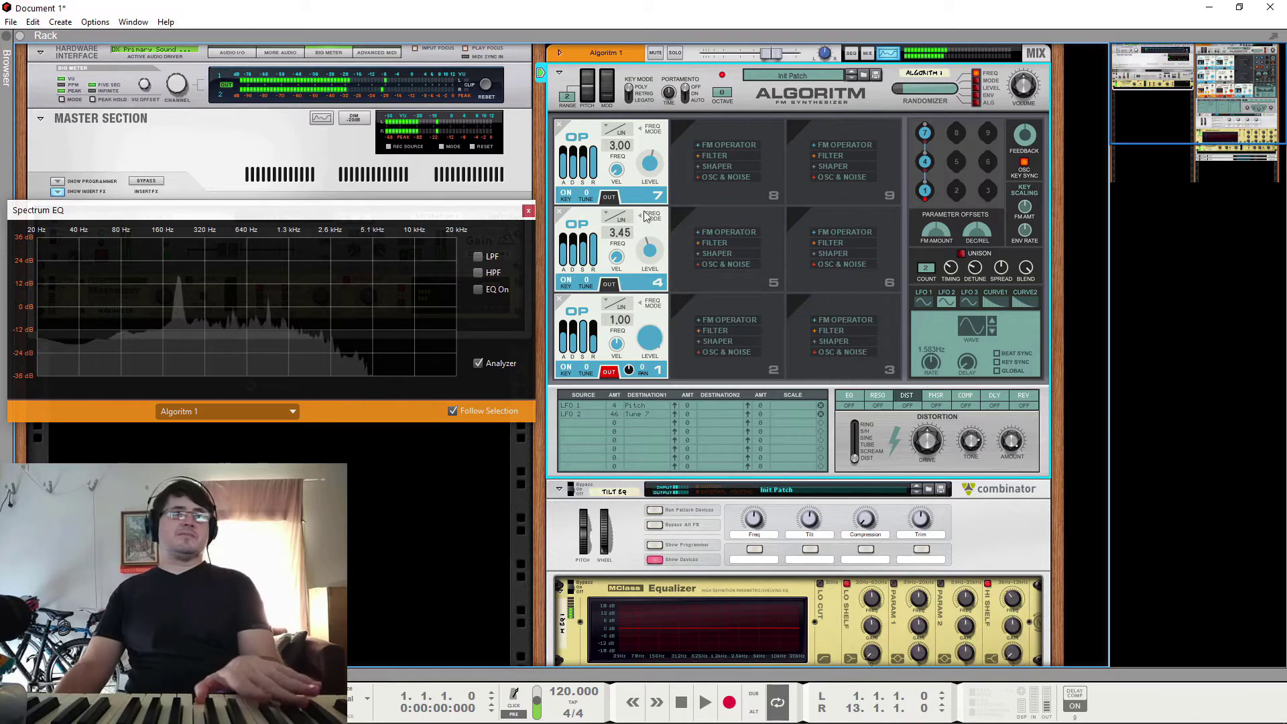
click(612, 137)
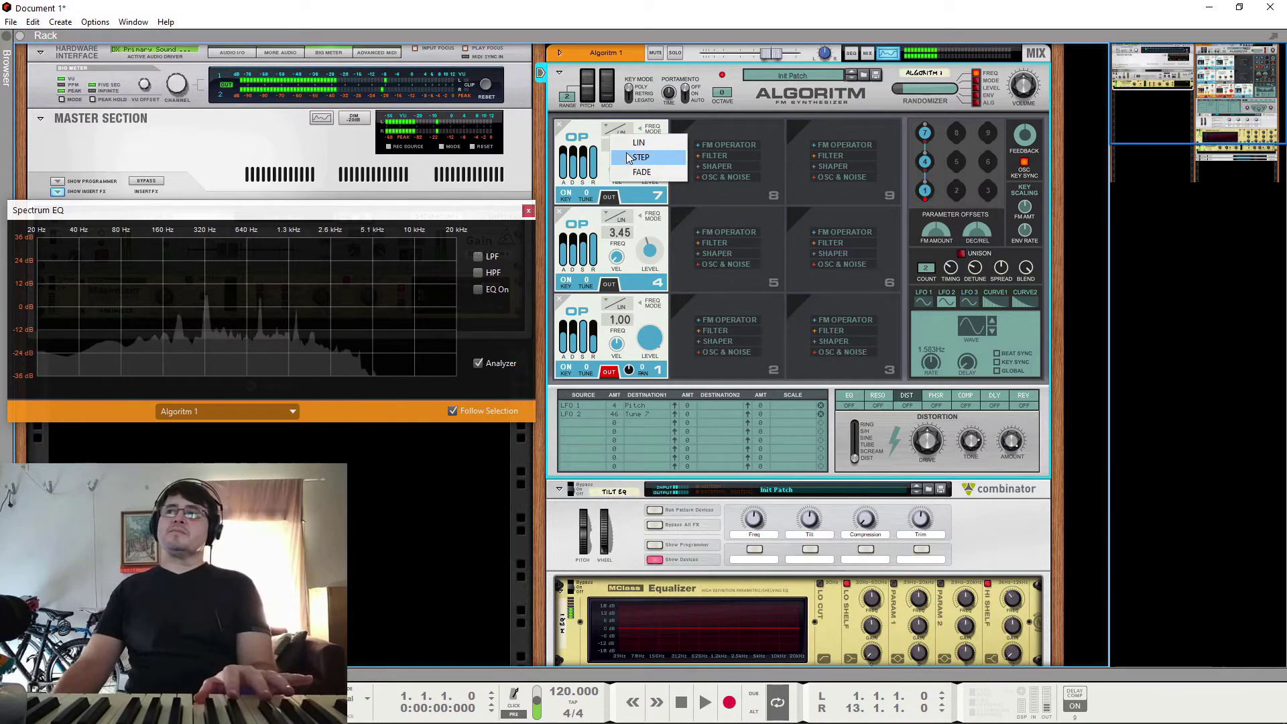
click(628, 144)
click(626, 128)
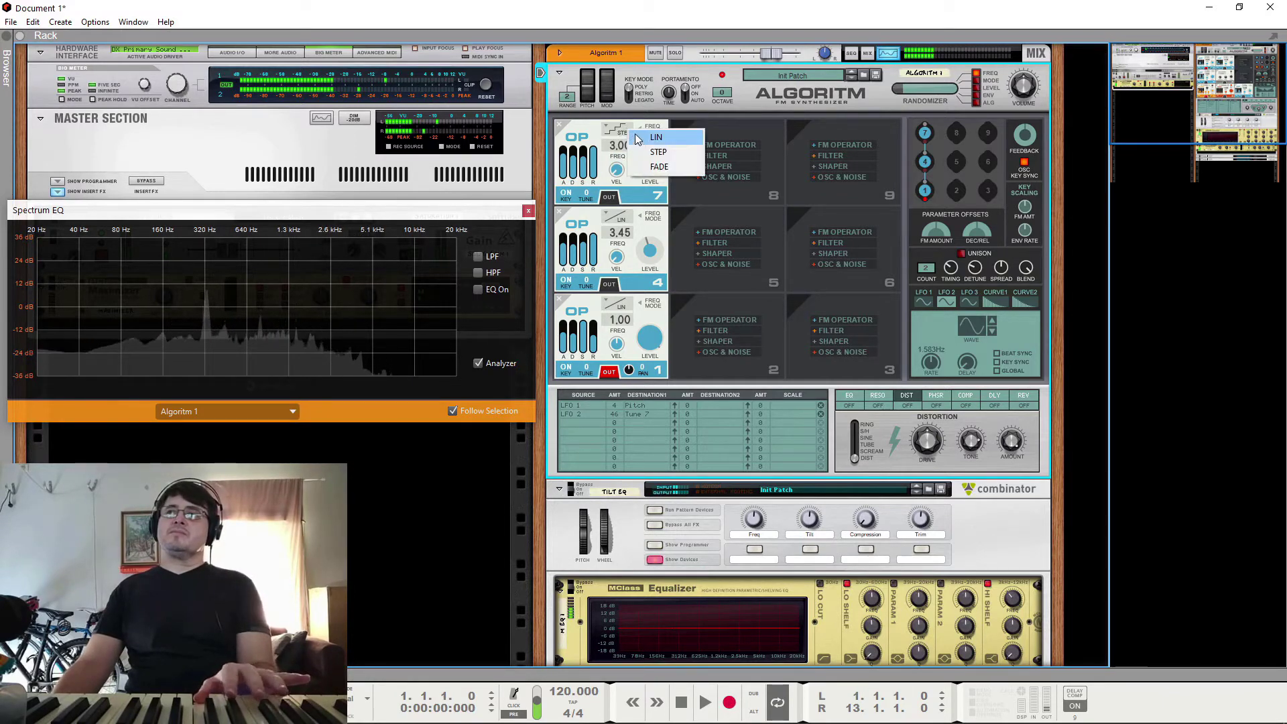
click(656, 137)
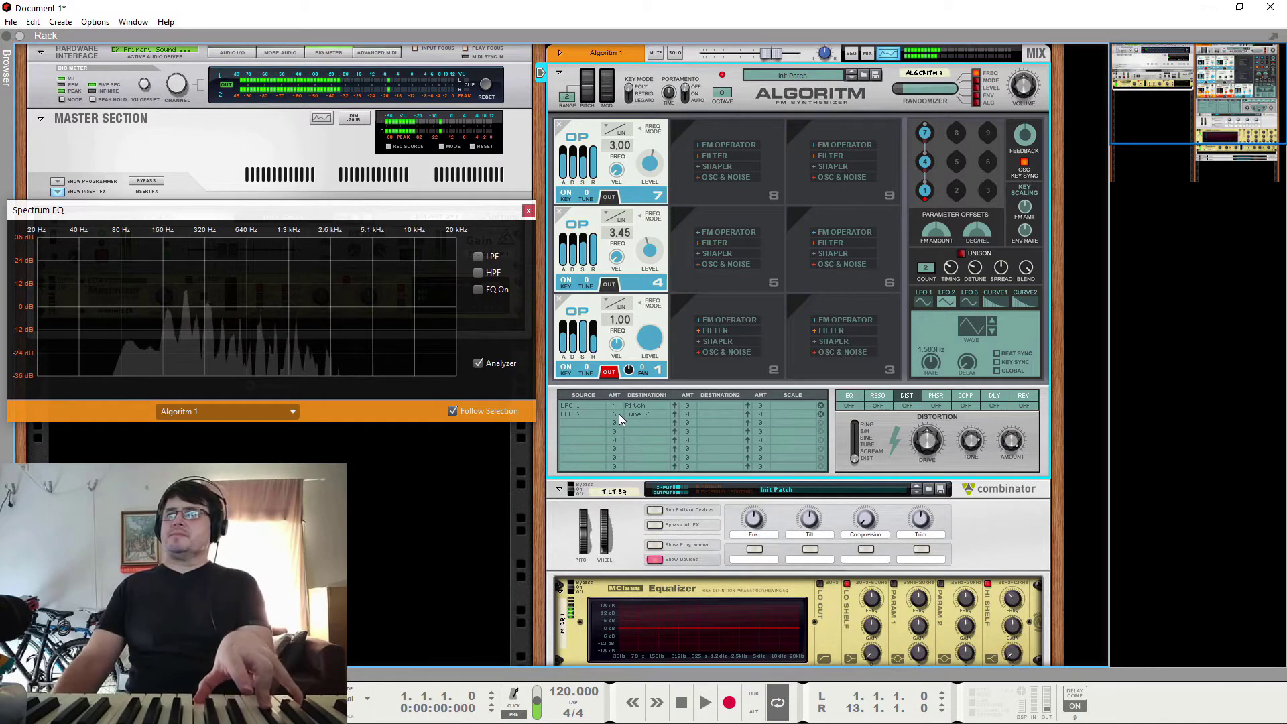
Keep operator 4 in LIN frequency mode and set its frequency to 2.00
click(626, 215)
click(639, 224)
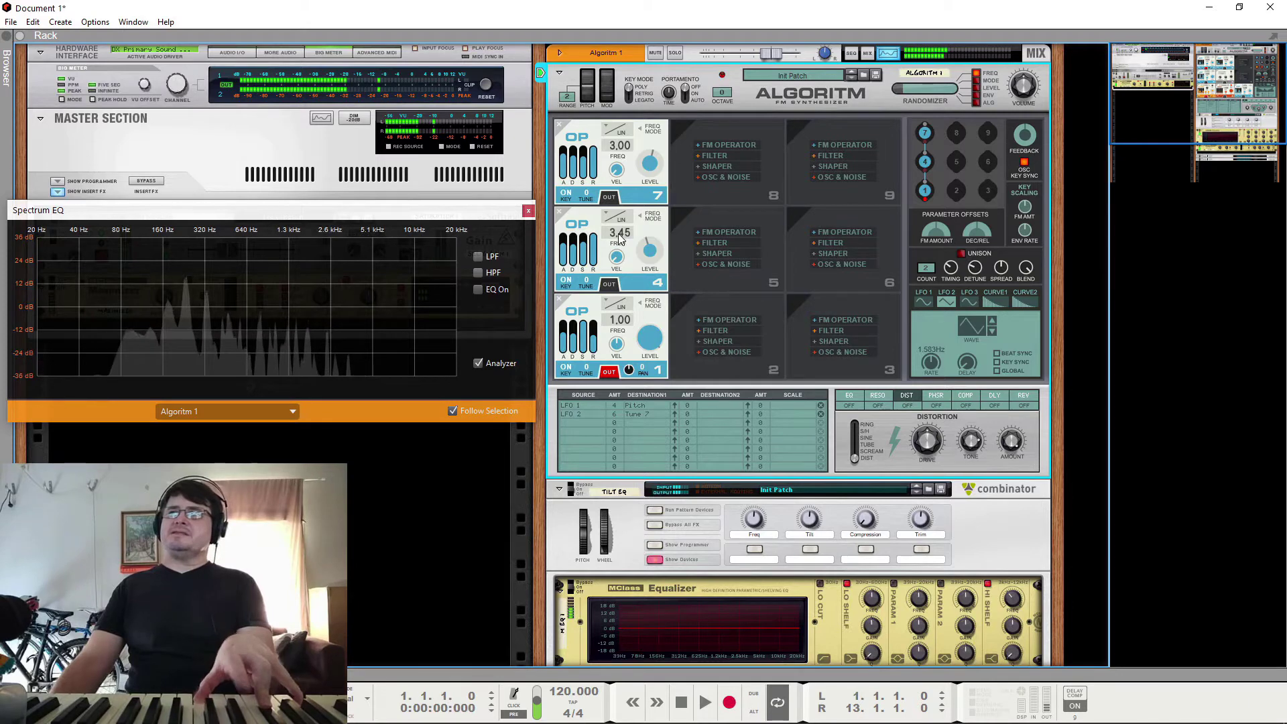
drag(620, 233, 618, 270)
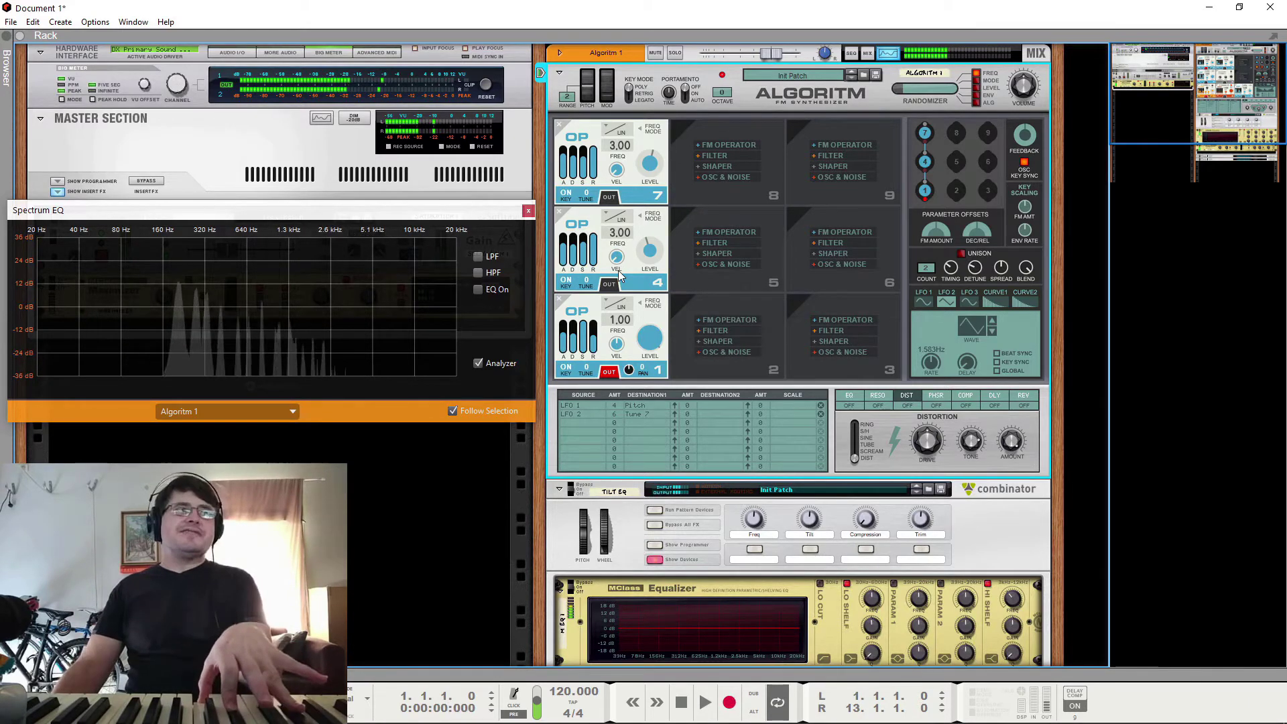
drag(615, 240, 630, 267)
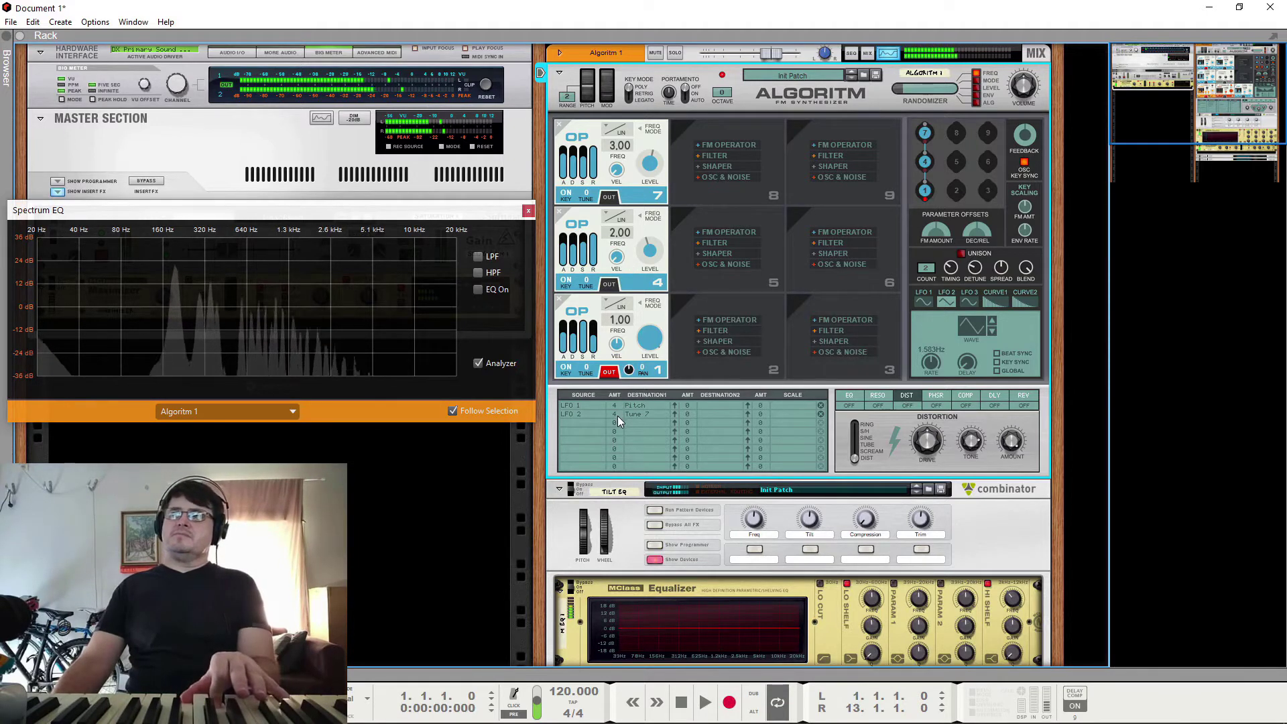
Set LFO 2 to a square wave at 0.649 Hz with a Tune 7 modulation amount of 35
drag(619, 420, 626, 421)
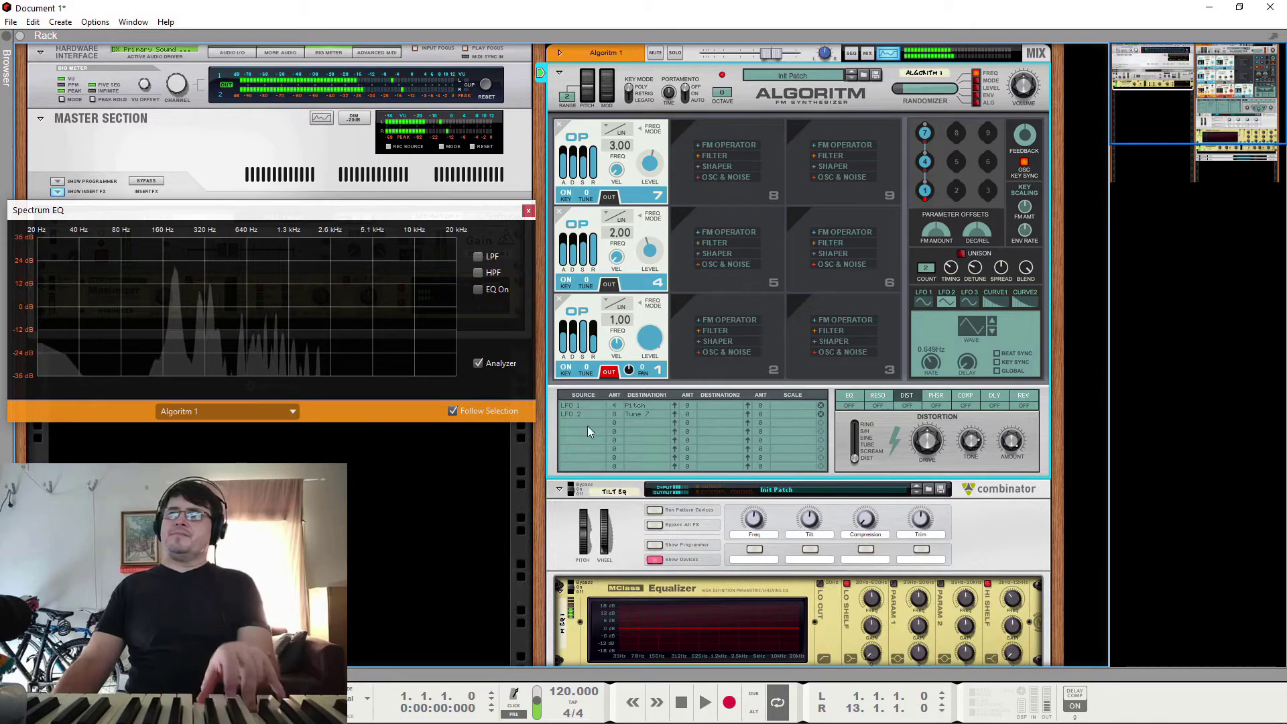
drag(622, 419, 625, 420)
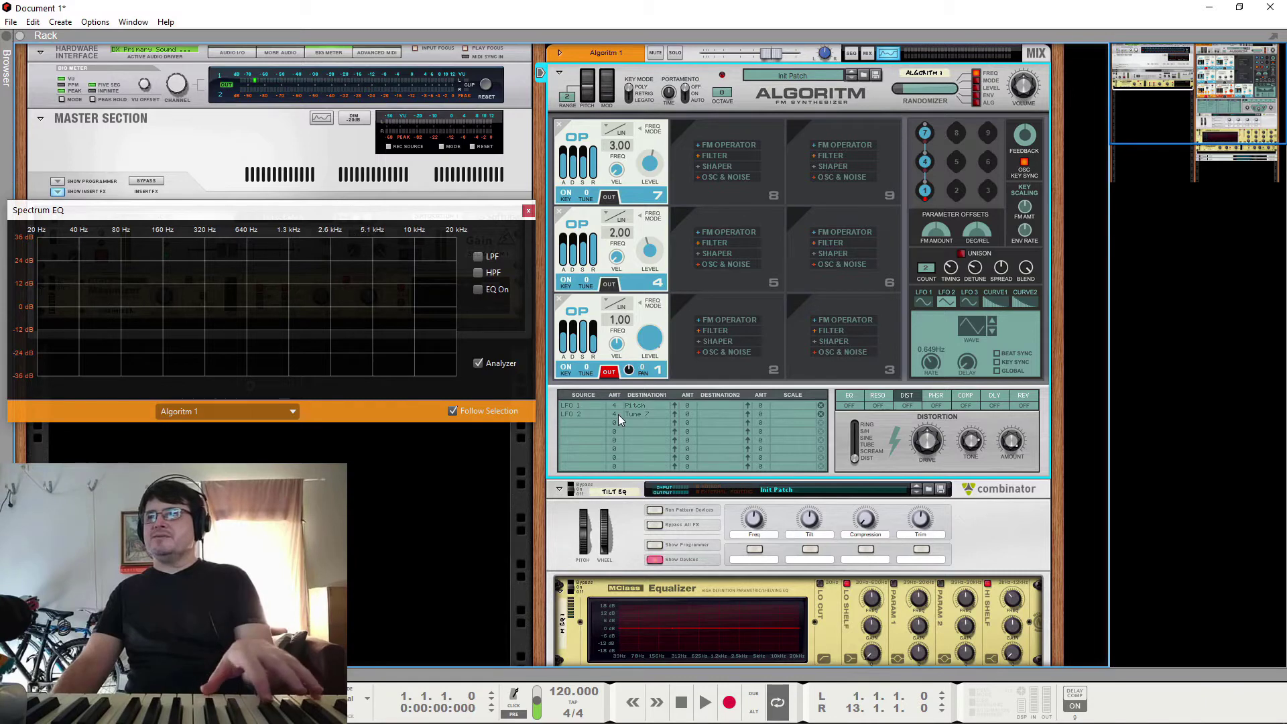
click(993, 322)
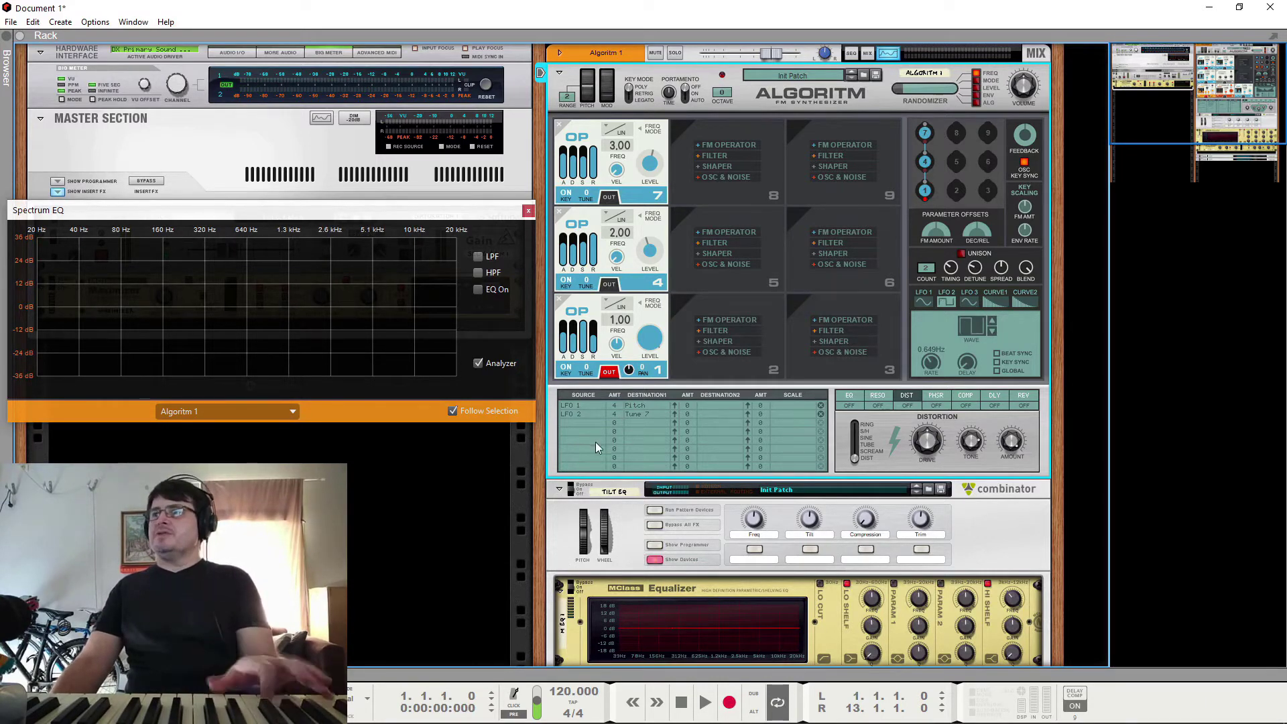
drag(615, 414, 638, 376)
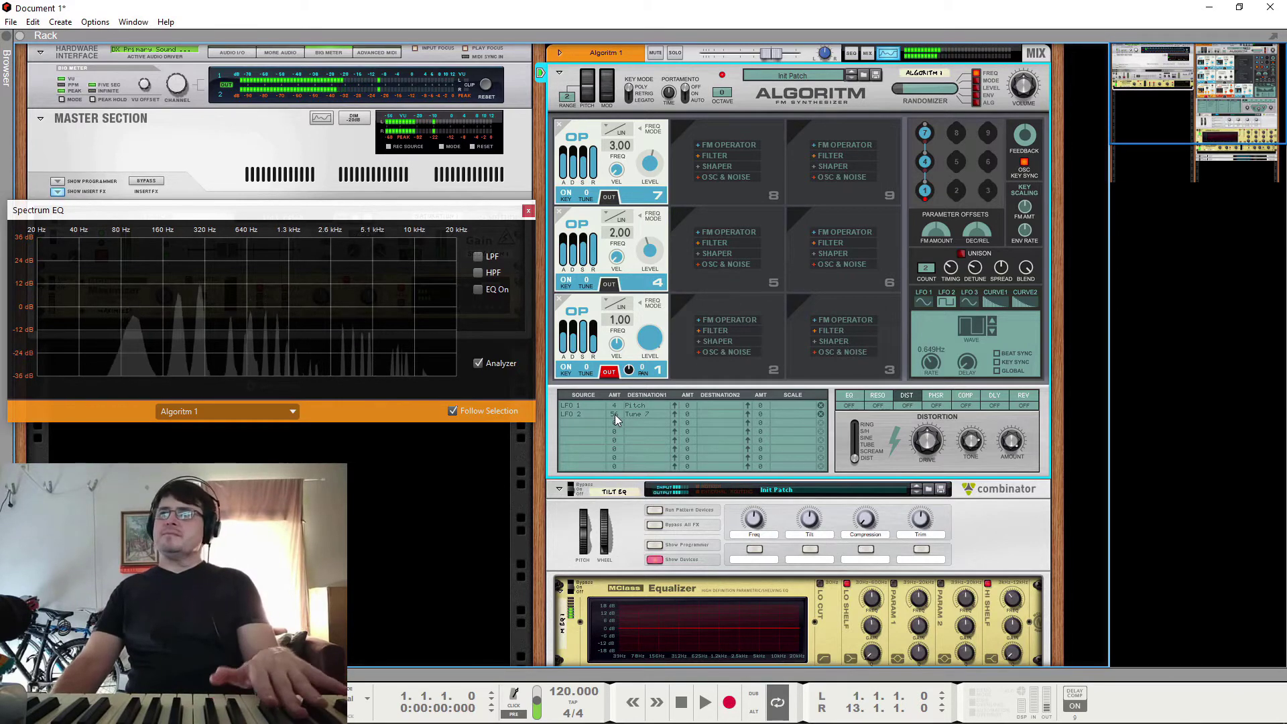
mouse_move(614, 415)
mouse_down()
mouse_move(617, 427)
mouse_move(630, 405)
mouse_move(622, 433)
mouse_up()
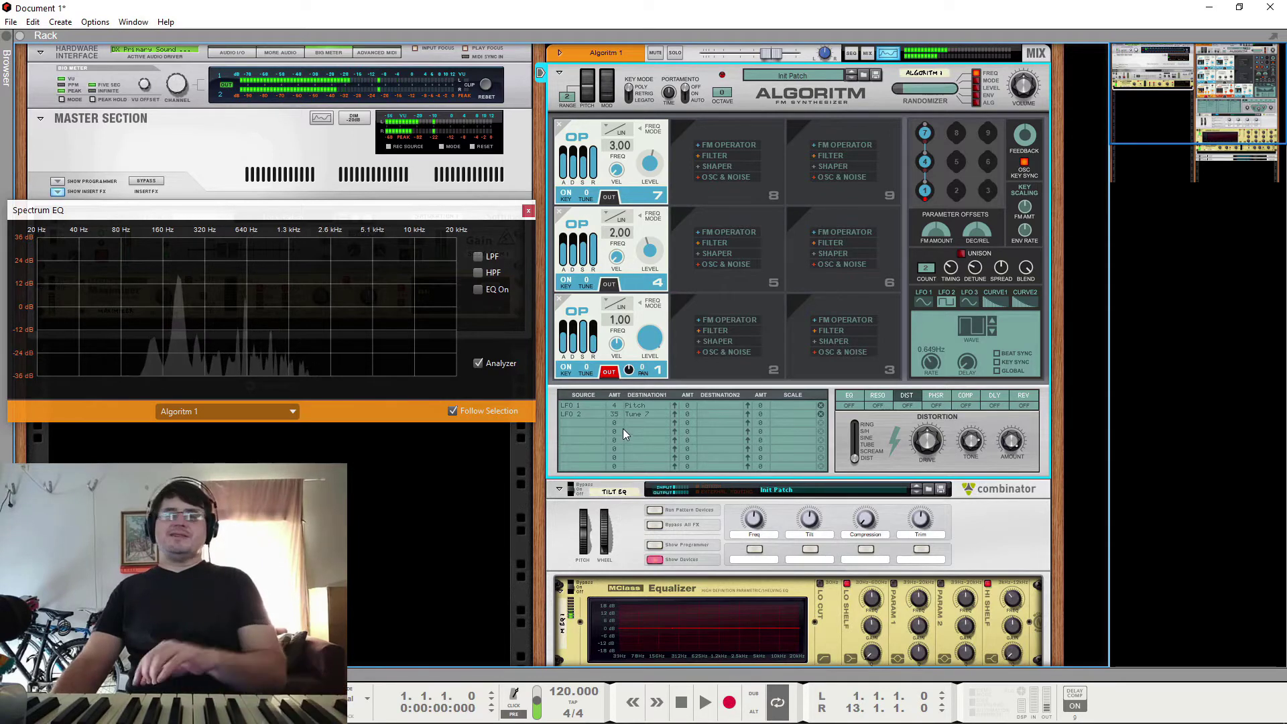
drag(622, 428, 625, 427)
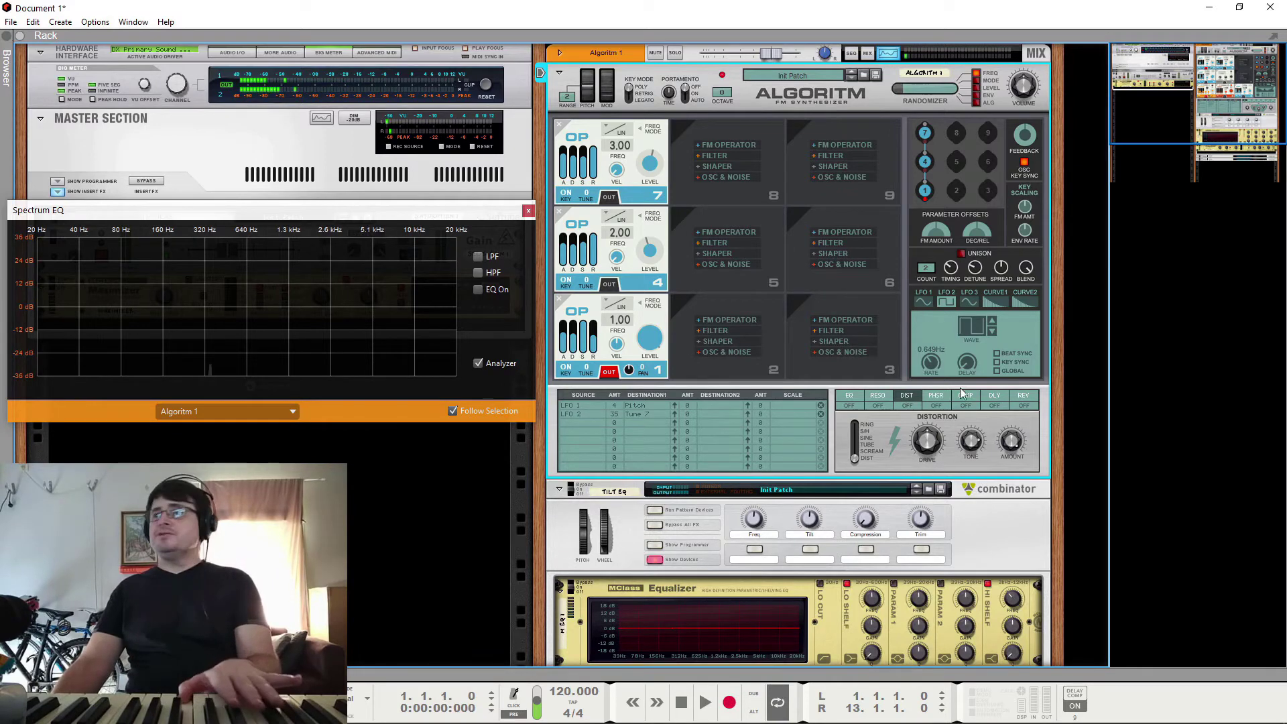
Change LFO 2 to a rising ramp wave, with a Tune 7 amount of 40 and a rate of 6.265 Hz
click(993, 320)
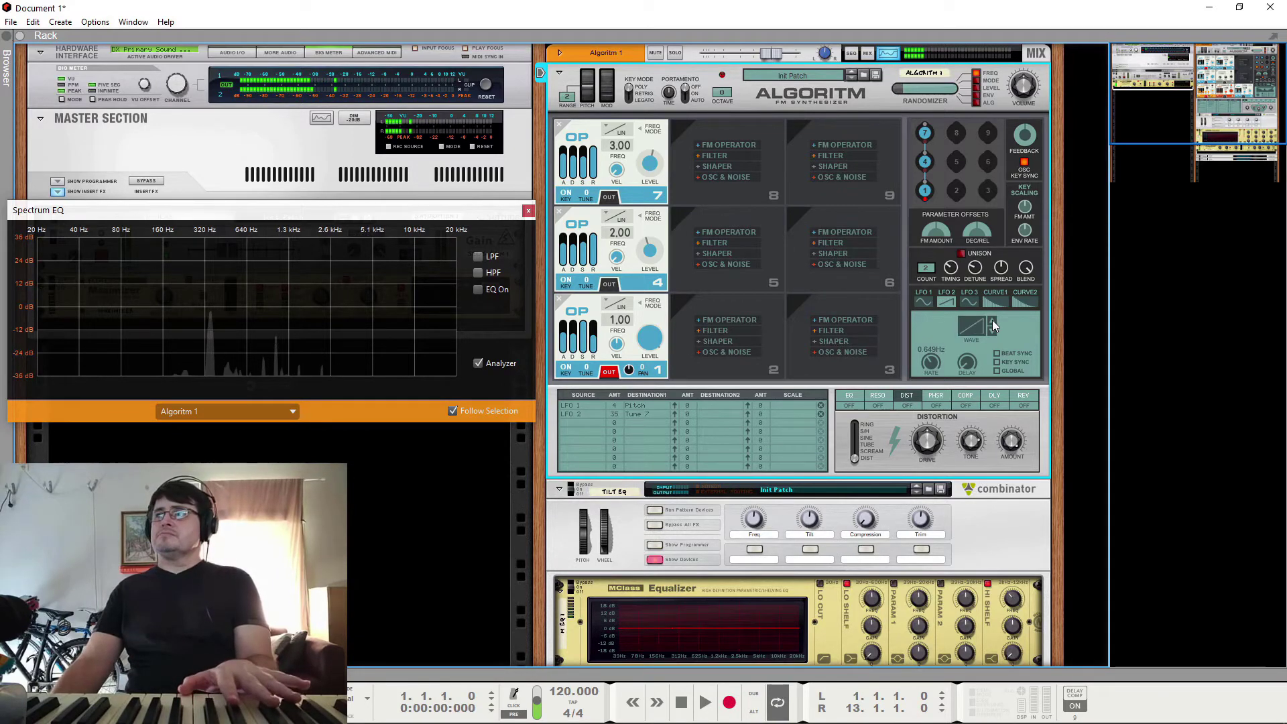
drag(617, 417, 625, 408)
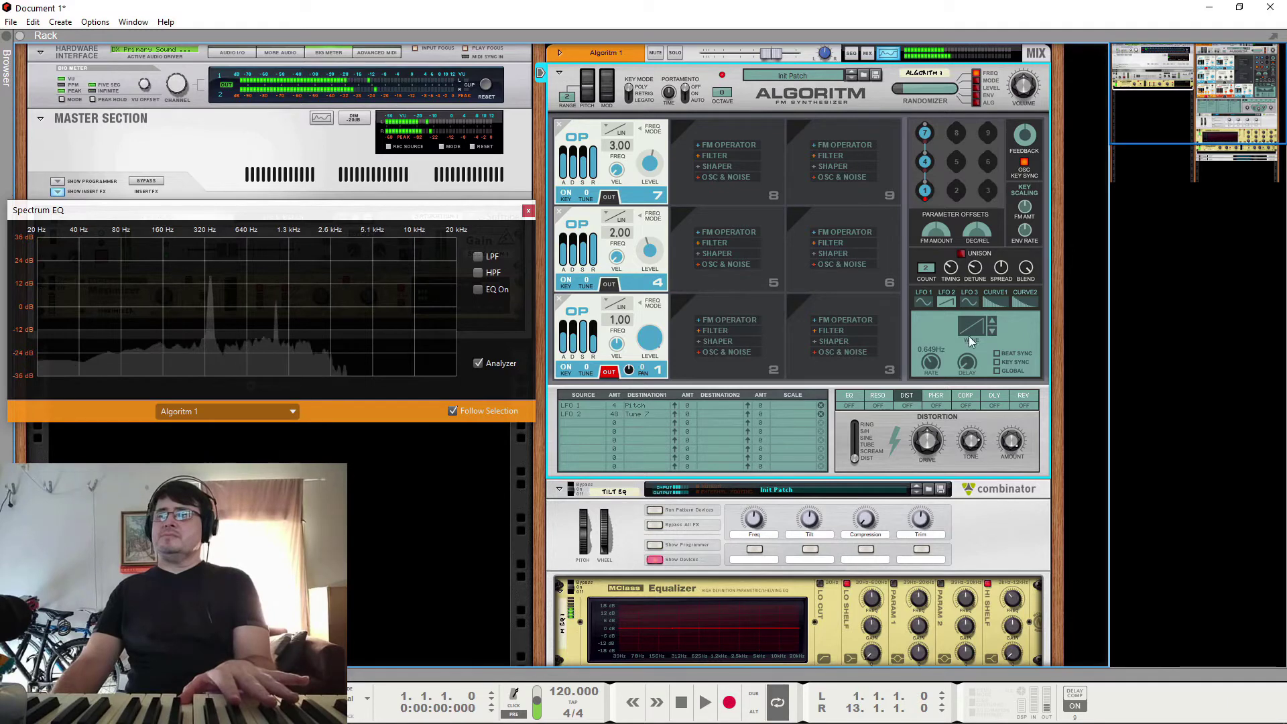
drag(930, 364, 943, 310)
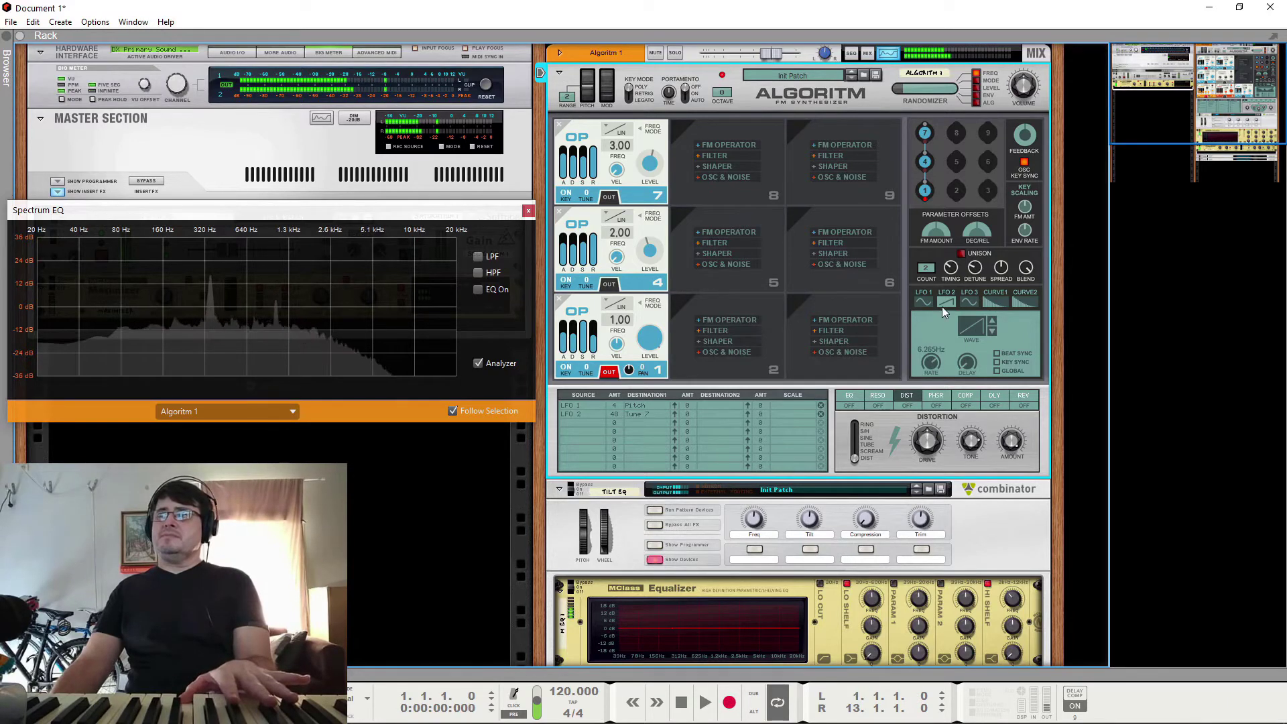
Switch LFO 2 to a random-style wave at 12.98 Hz and lower its Tune 7 amount to 16
click(992, 321)
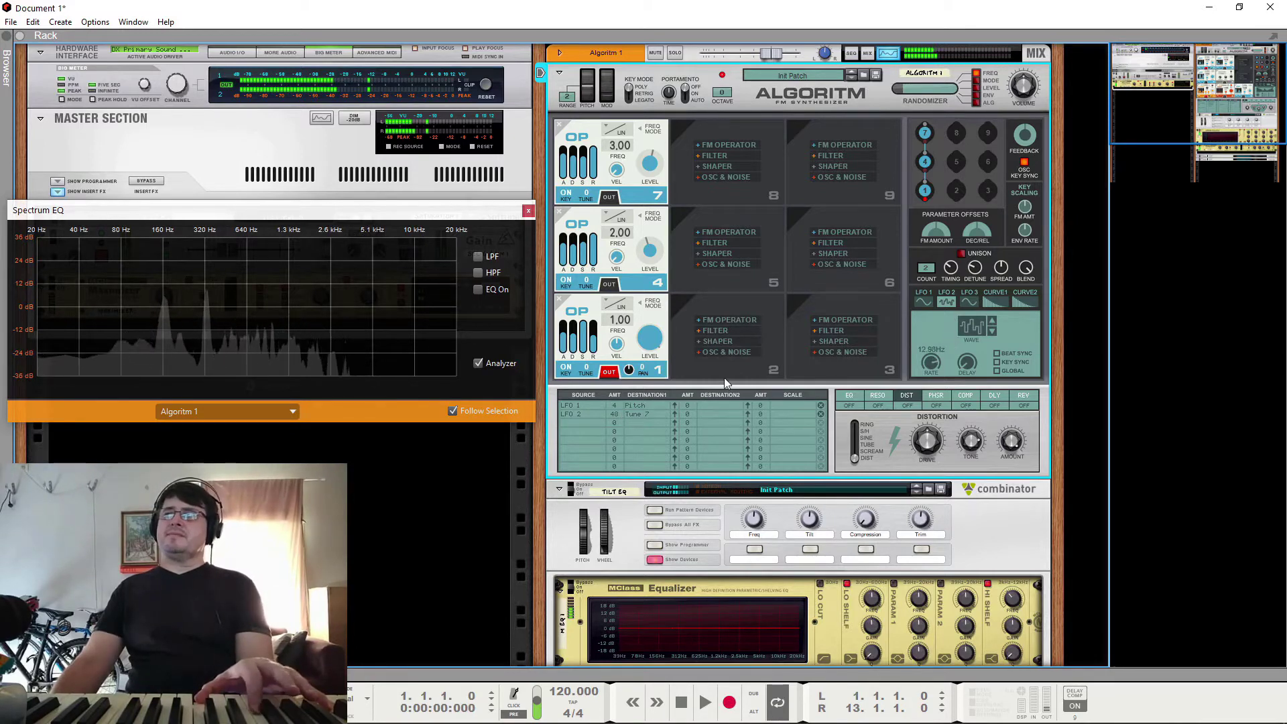
drag(616, 425, 612, 438)
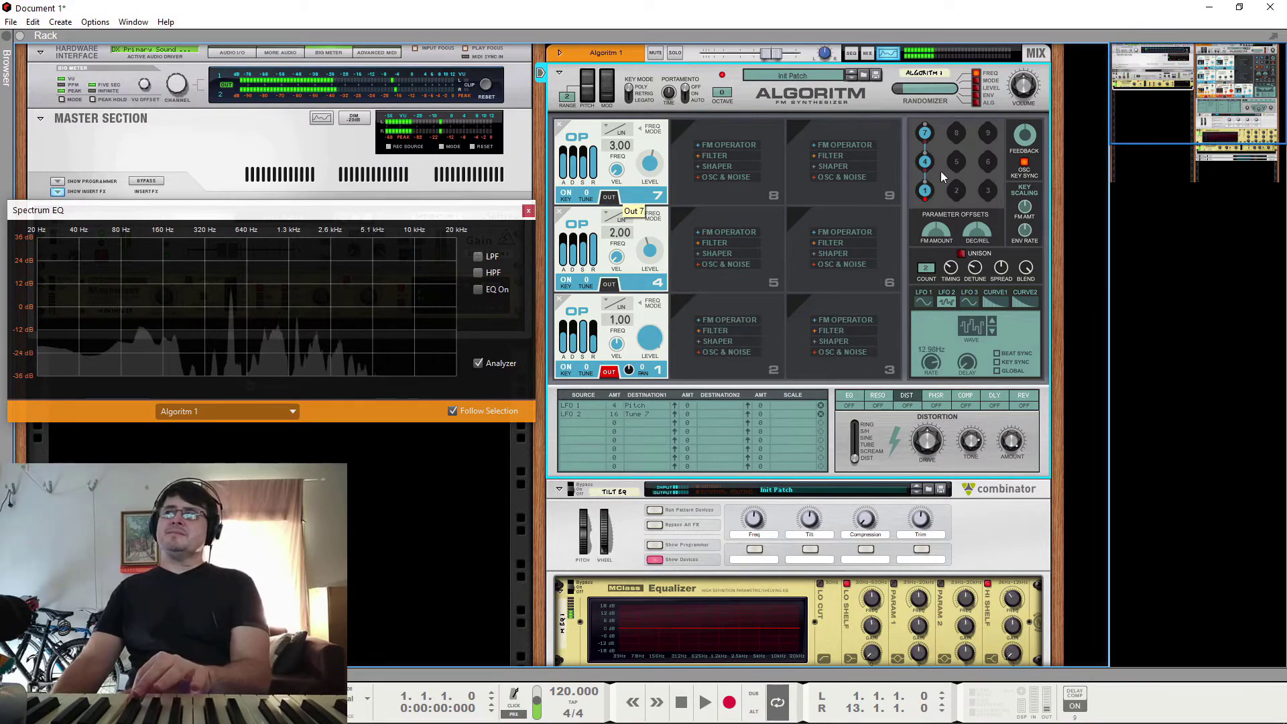
Disconnect operator 7 from operator 4, send operator 7 straight to the output, and turn off operator 1's output
click(924, 142)
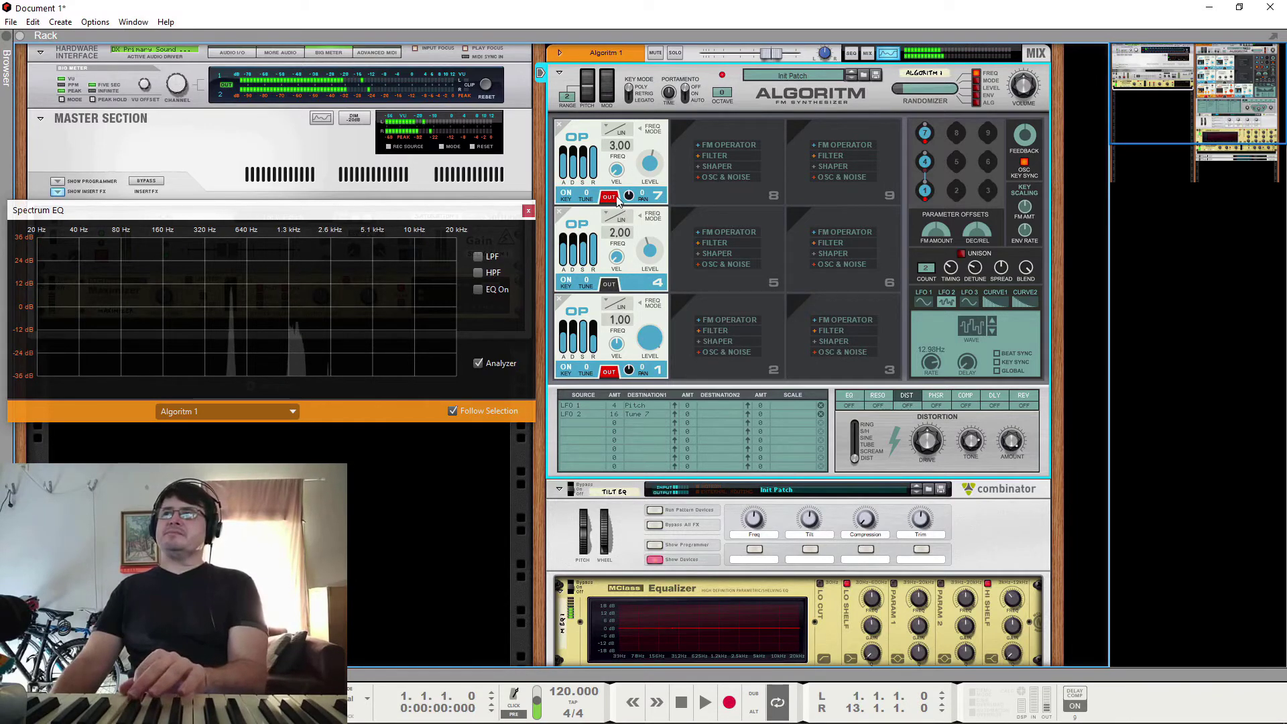
click(609, 371)
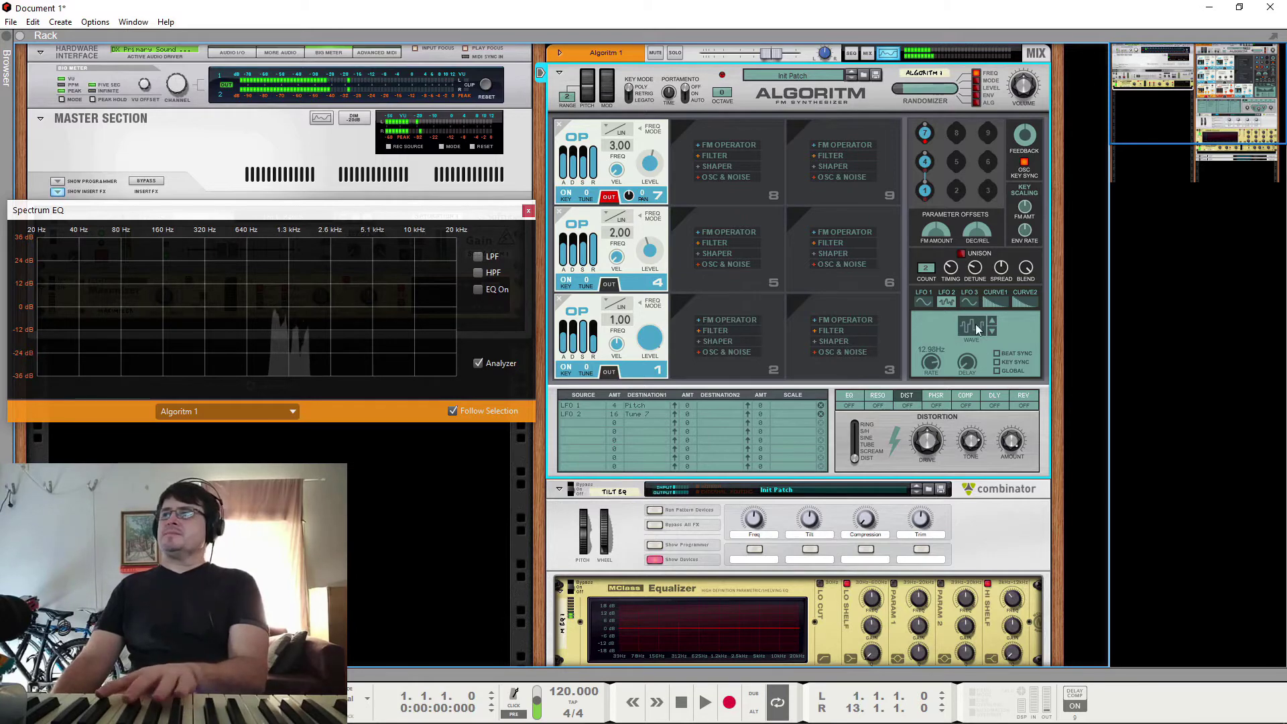
Replace LFO 2 with Curve 1 as the Tune 7 source, draw an irregular stepped curve, and set the amount to 44
click(591, 413)
mouse_move(676, 530)
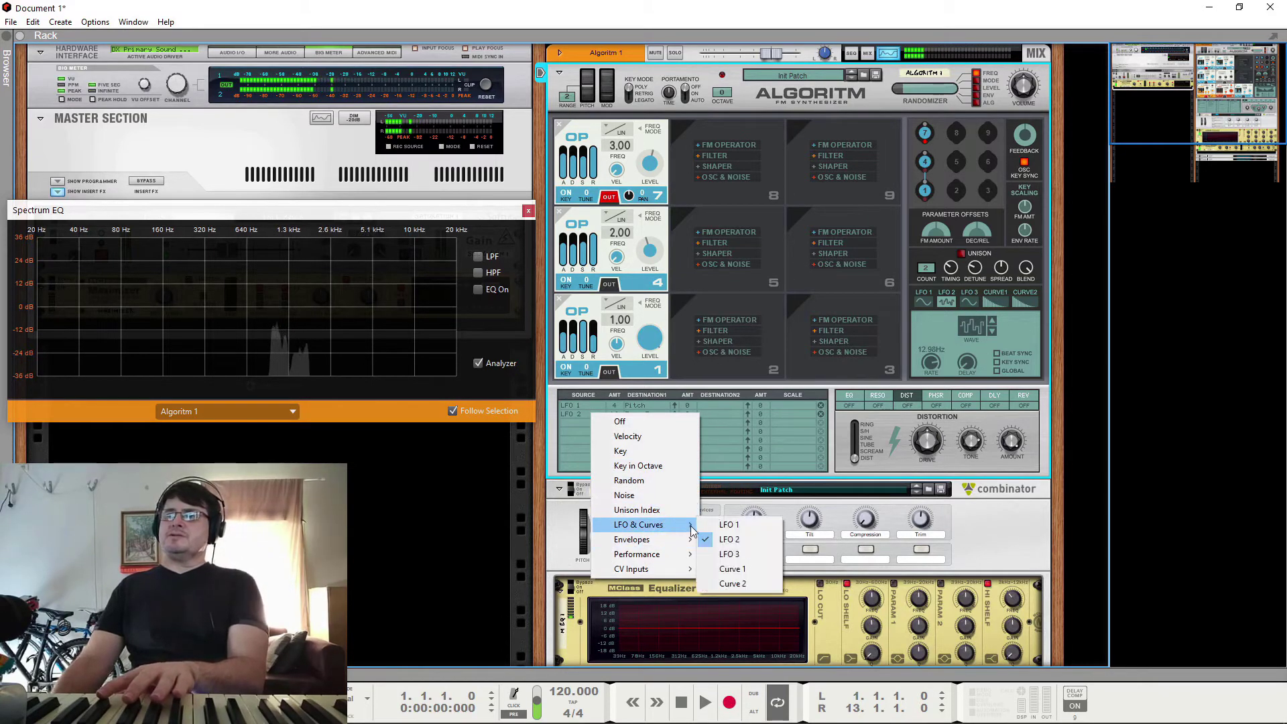
click(742, 575)
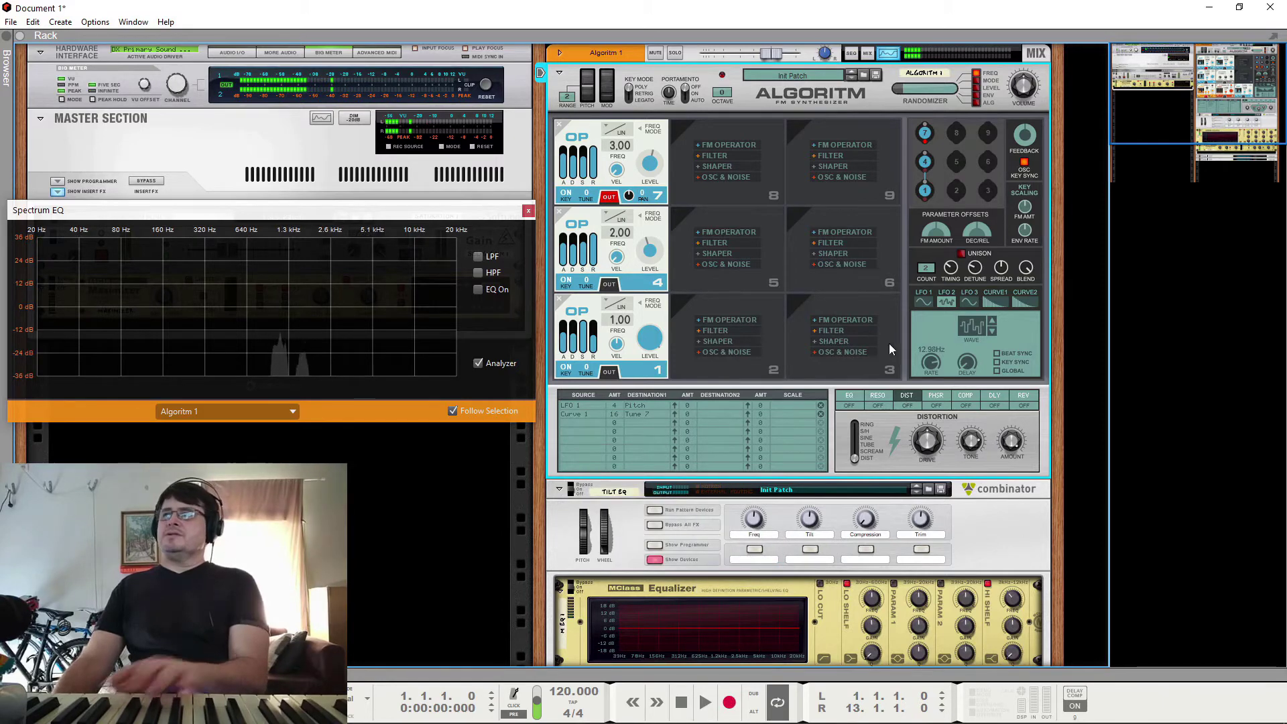
click(1001, 304)
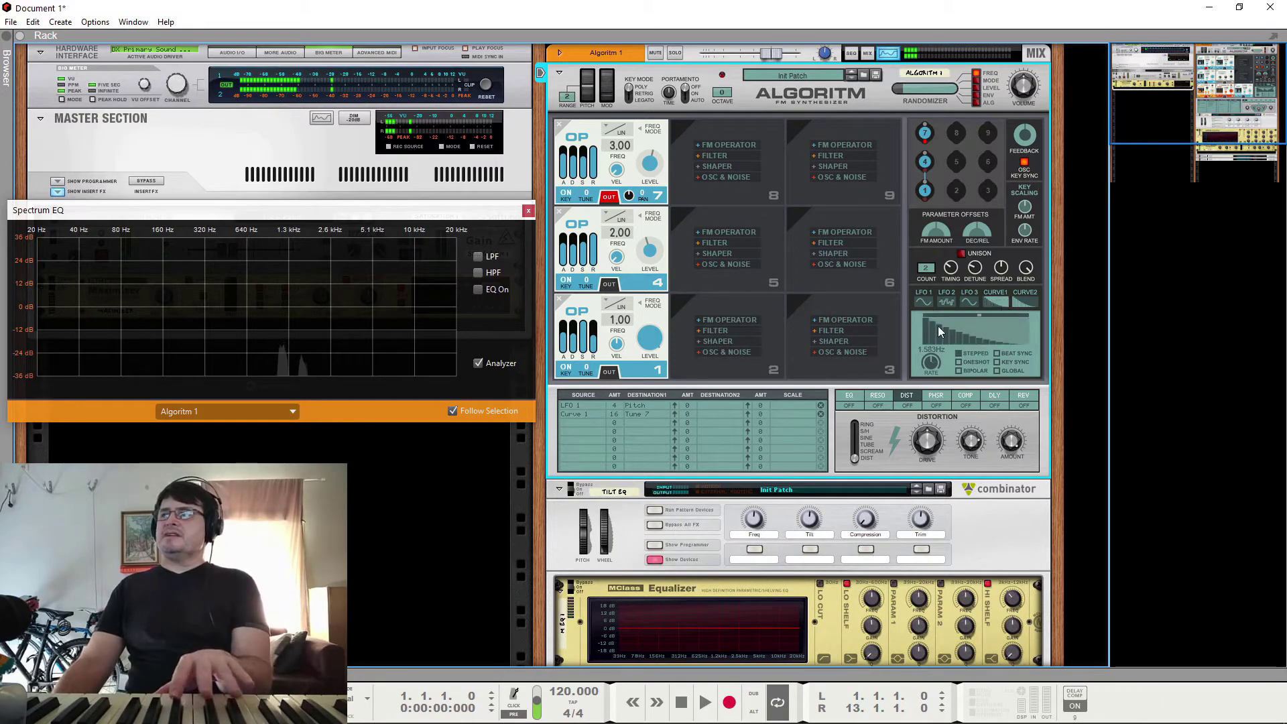
drag(1001, 327, 1010, 332)
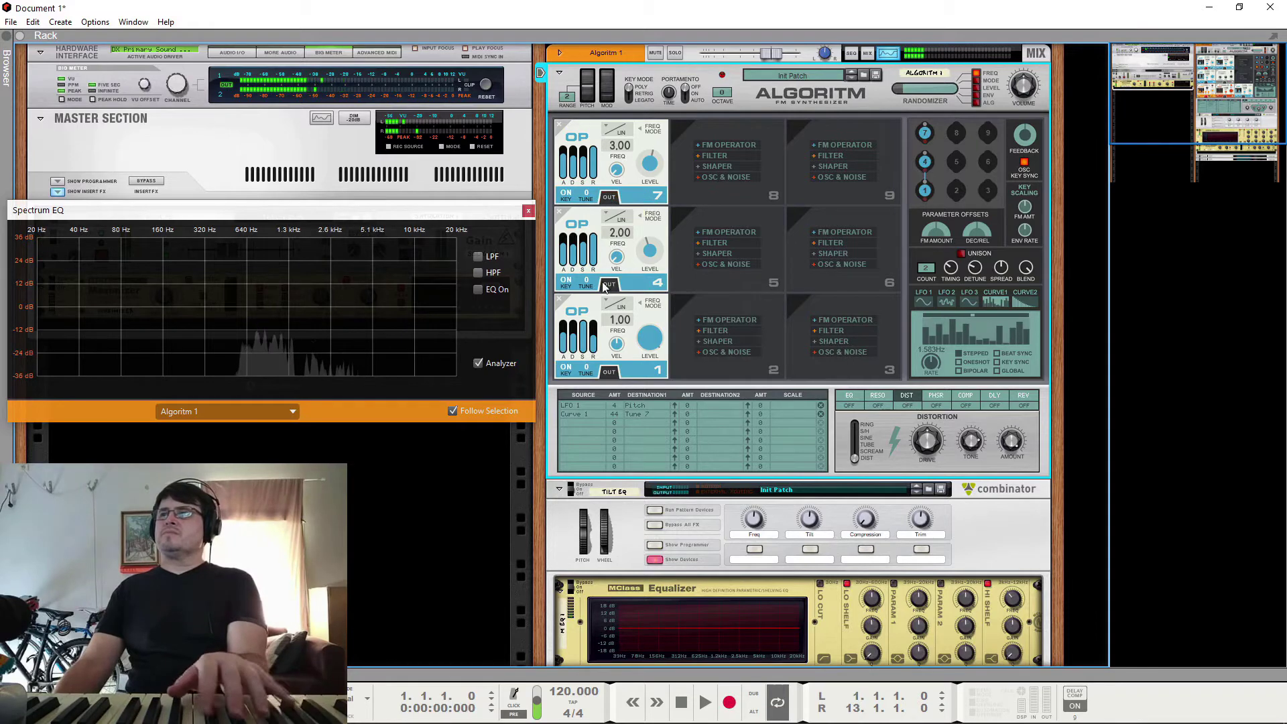
Turn on the outputs of operators 1 and 4, and reconnect operator 7 to operator 4 with operator 7's output off
click(608, 373)
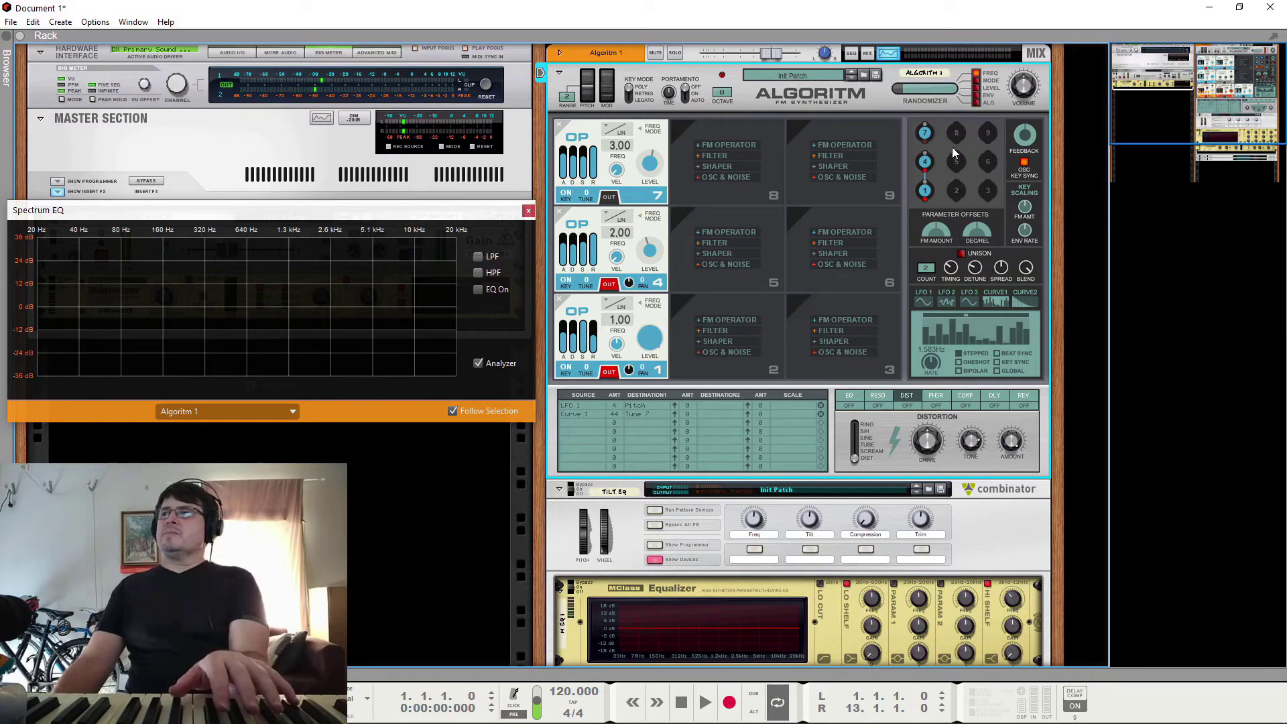
click(926, 148)
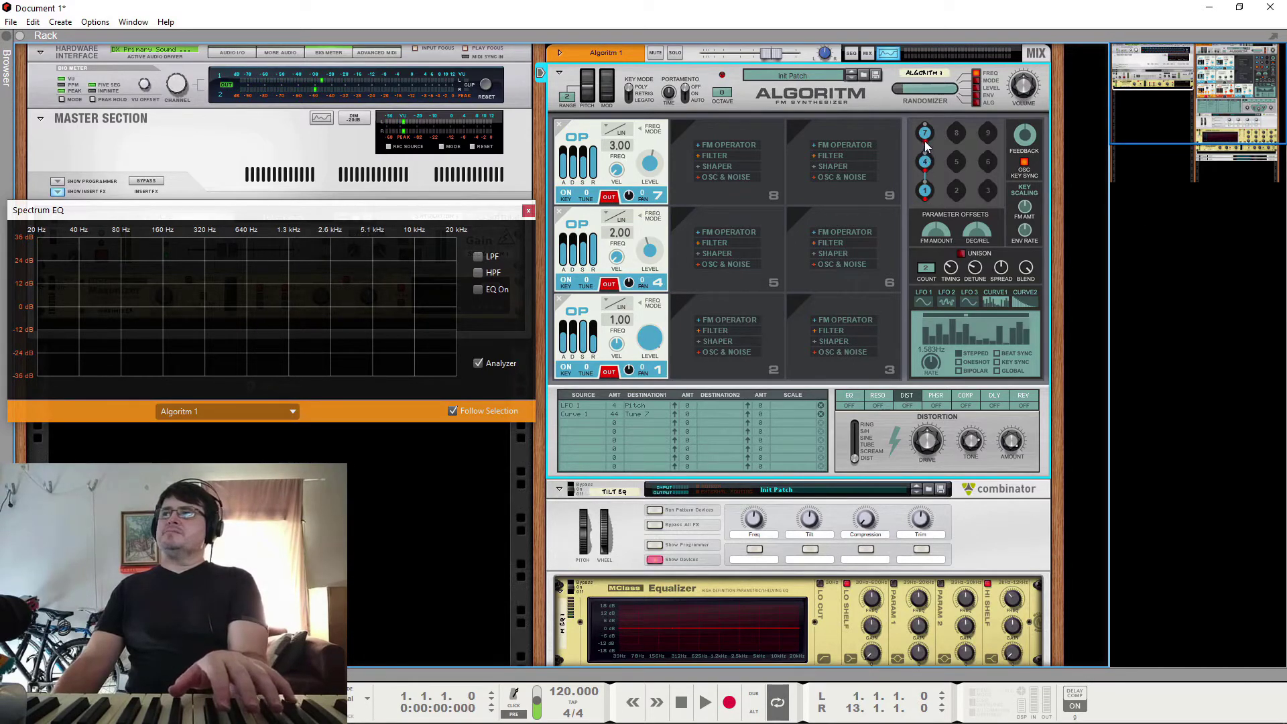
click(926, 148)
drag(928, 157, 925, 161)
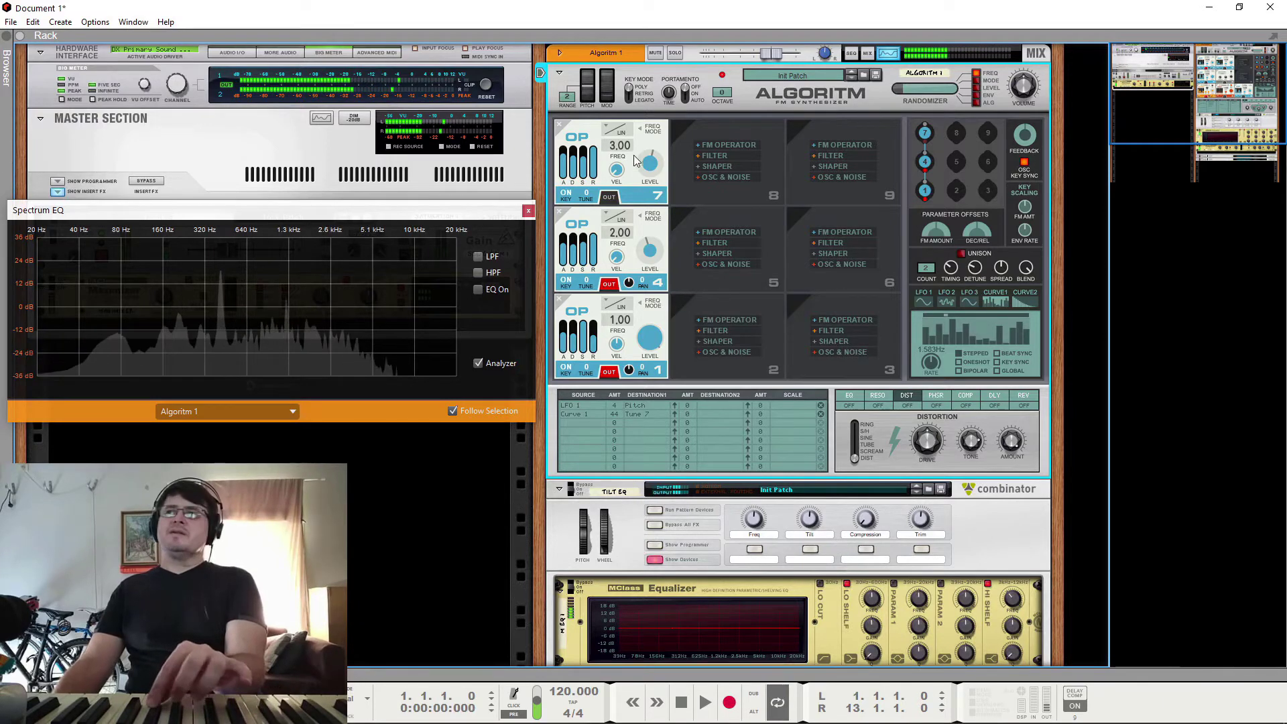
Turn off operator 4's output, rebalance operator 7's level, and set its frequency to 5.00 with the Curve 1 amount at 20
mouse_move(652, 170)
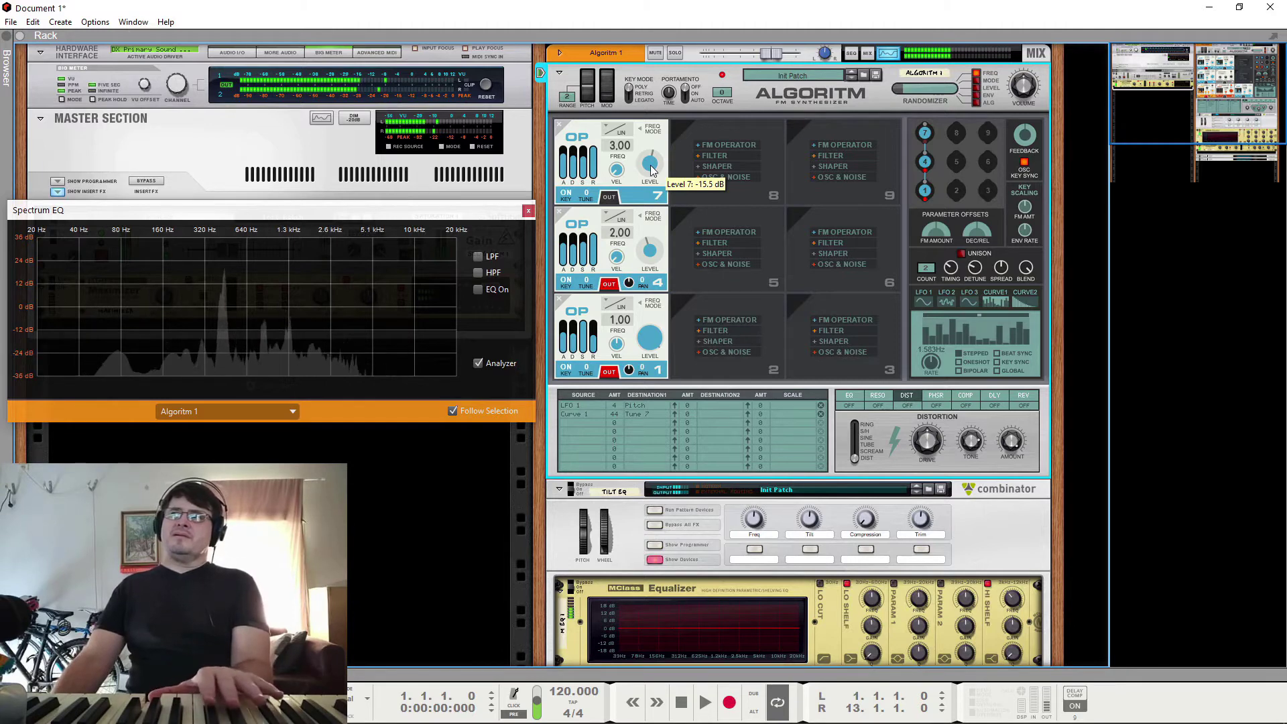
click(608, 283)
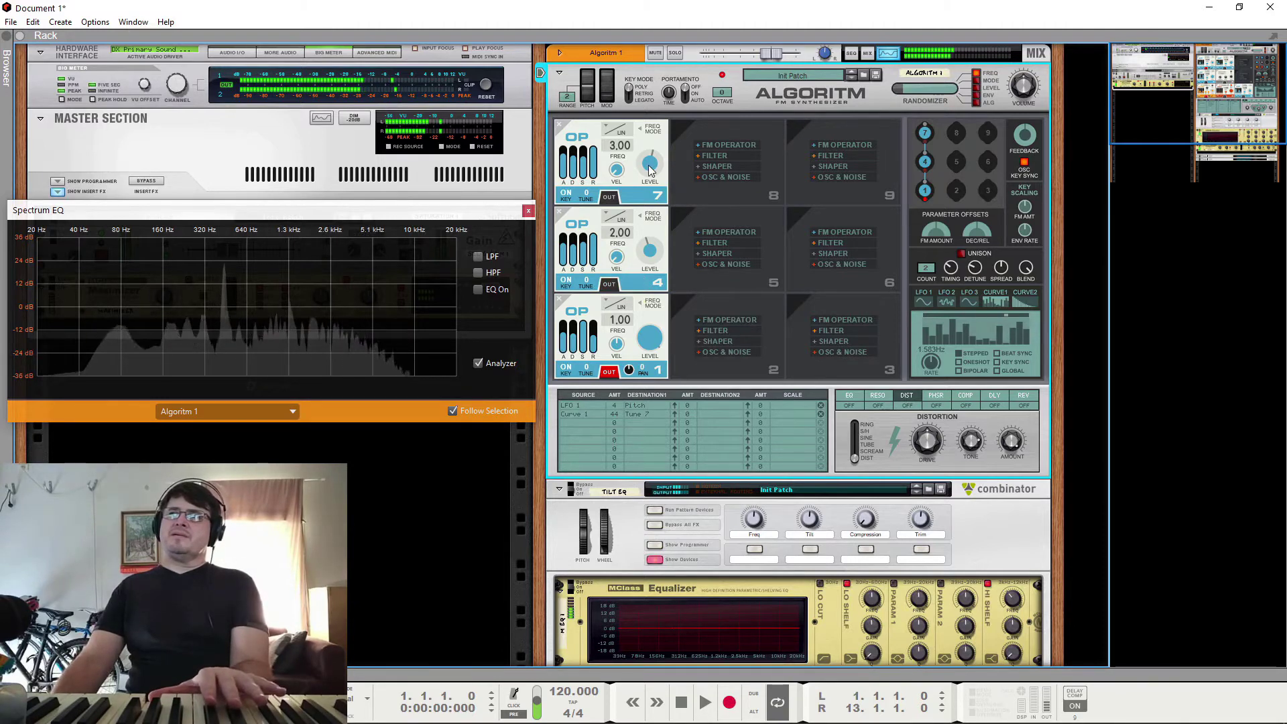
mouse_move(650, 180)
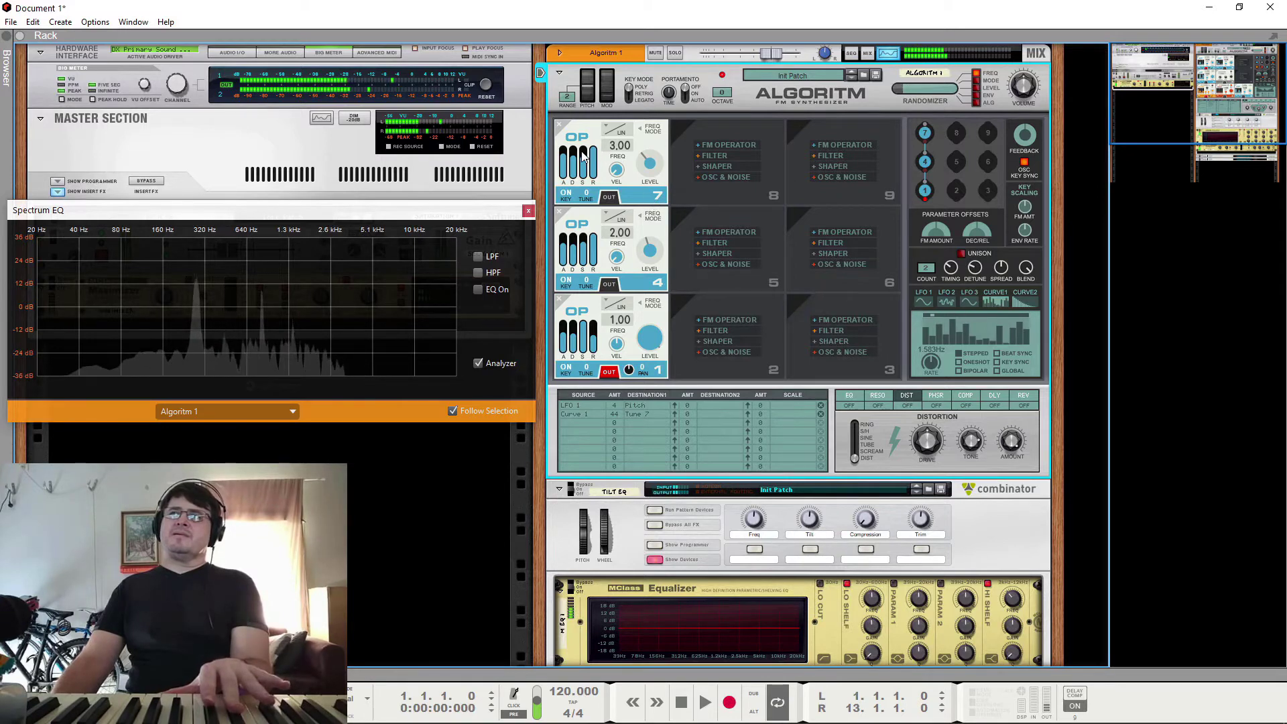
mouse_move(583, 157)
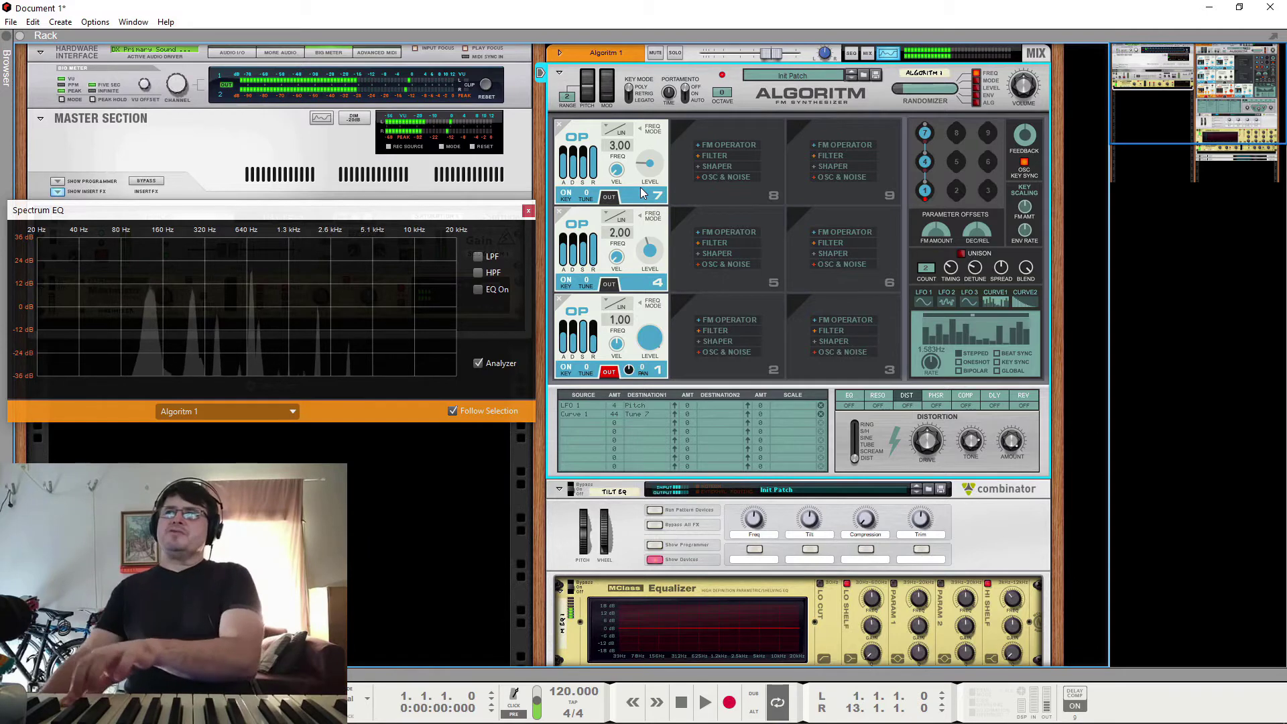
drag(656, 165, 660, 142)
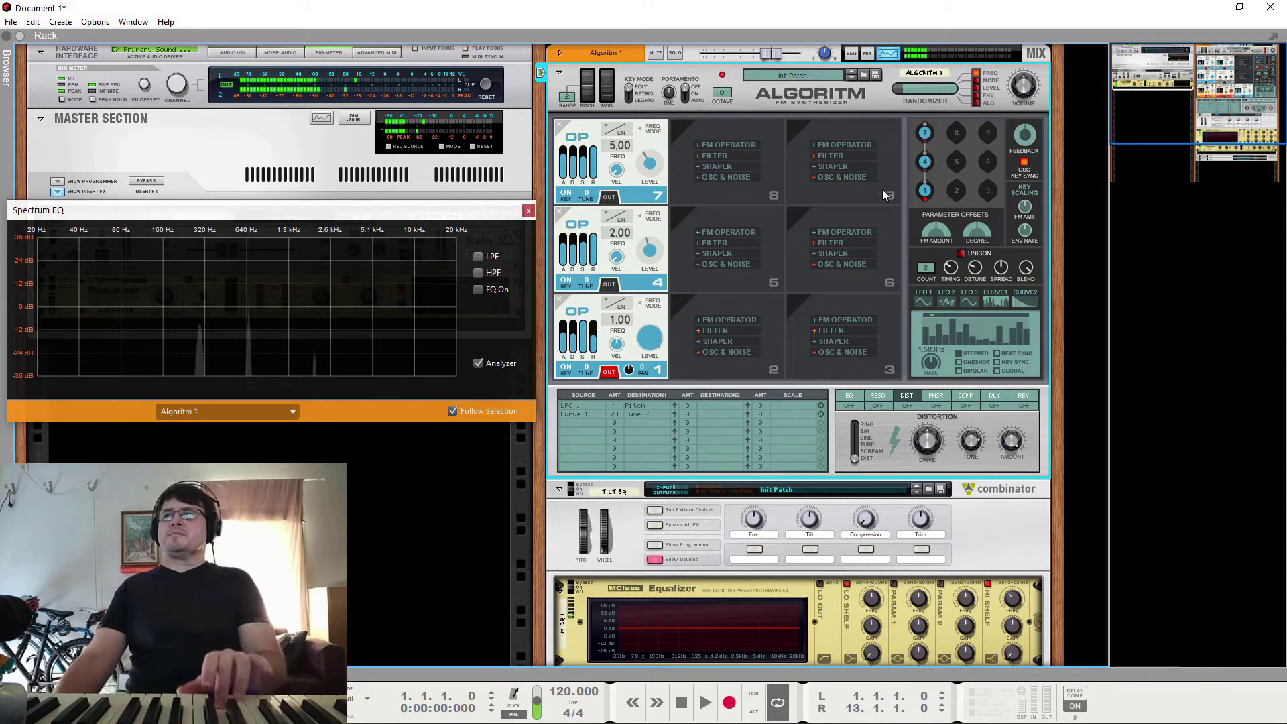
Set operator 7's frequency to 7.00, turn on its output, and route operator 1 back into operator 7 with the feedback raised
click(609, 198)
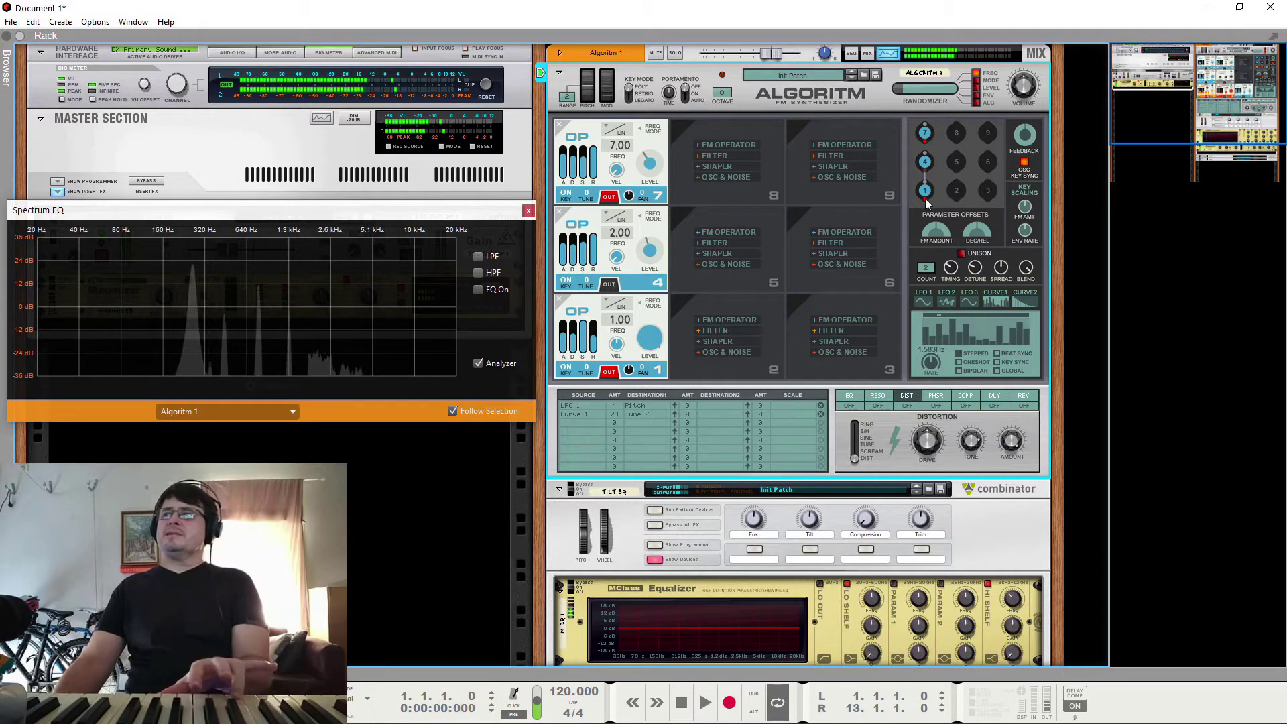
drag(925, 192, 926, 132)
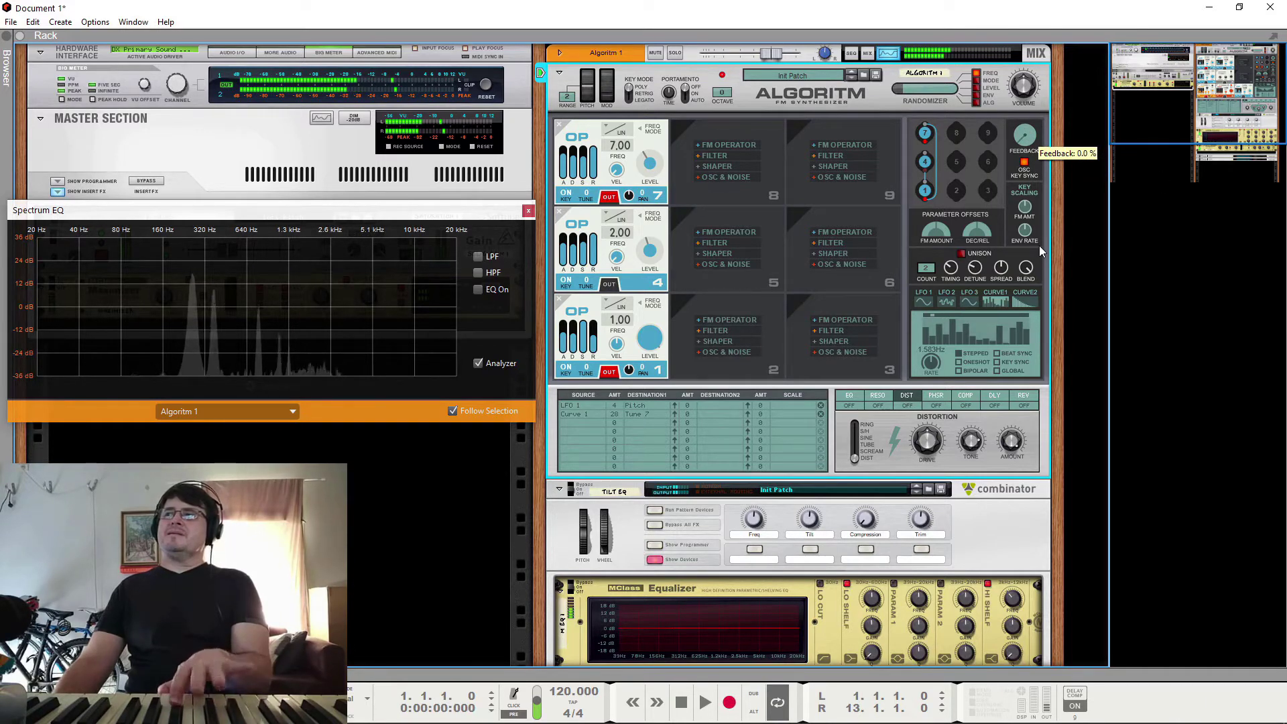
drag(1040, 246, 1016, 180)
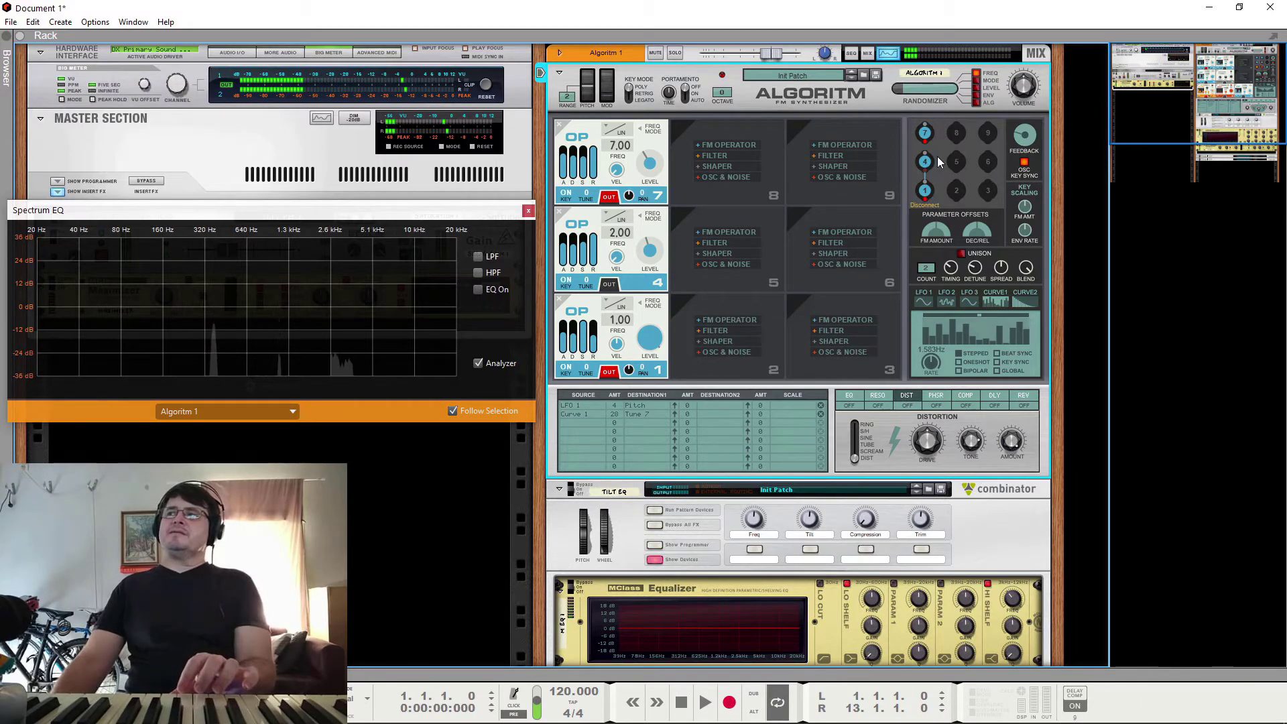
Feed operator 7 back into itself, and vary the feedback amount together with a higher operator 7 level
drag(947, 146, 925, 134)
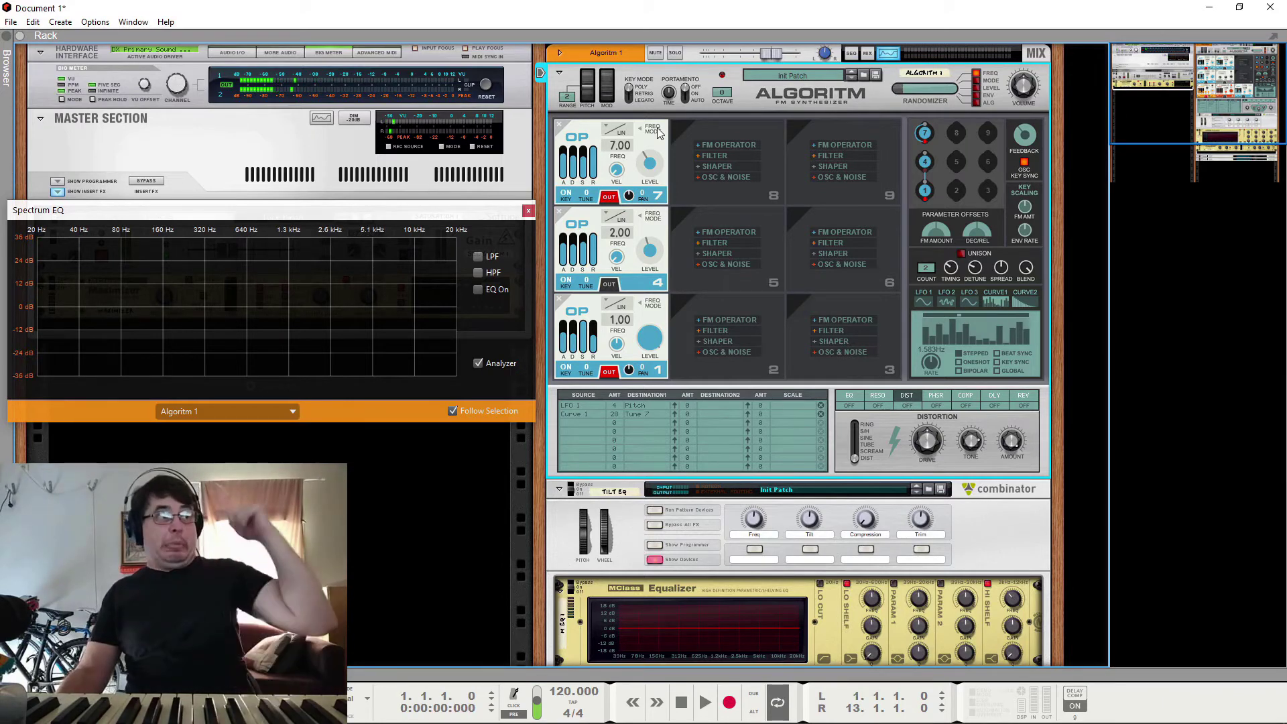
drag(1024, 136, 1029, 59)
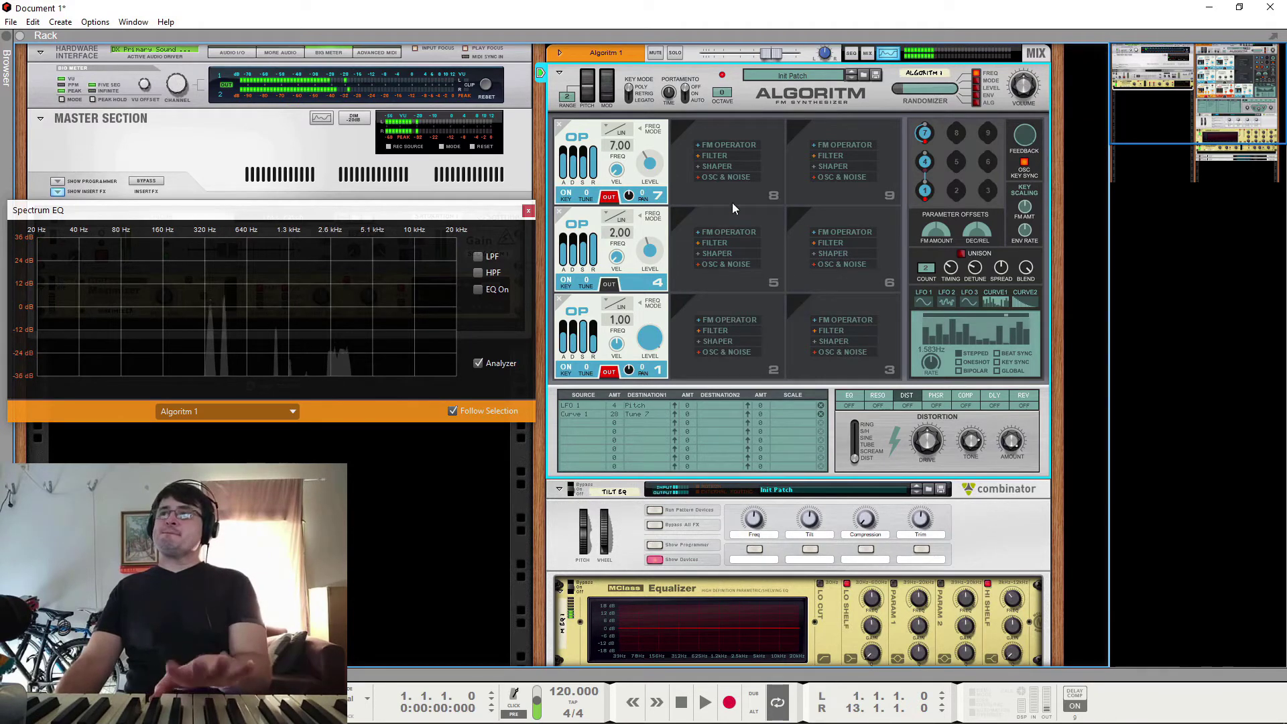
drag(652, 171, 664, 118)
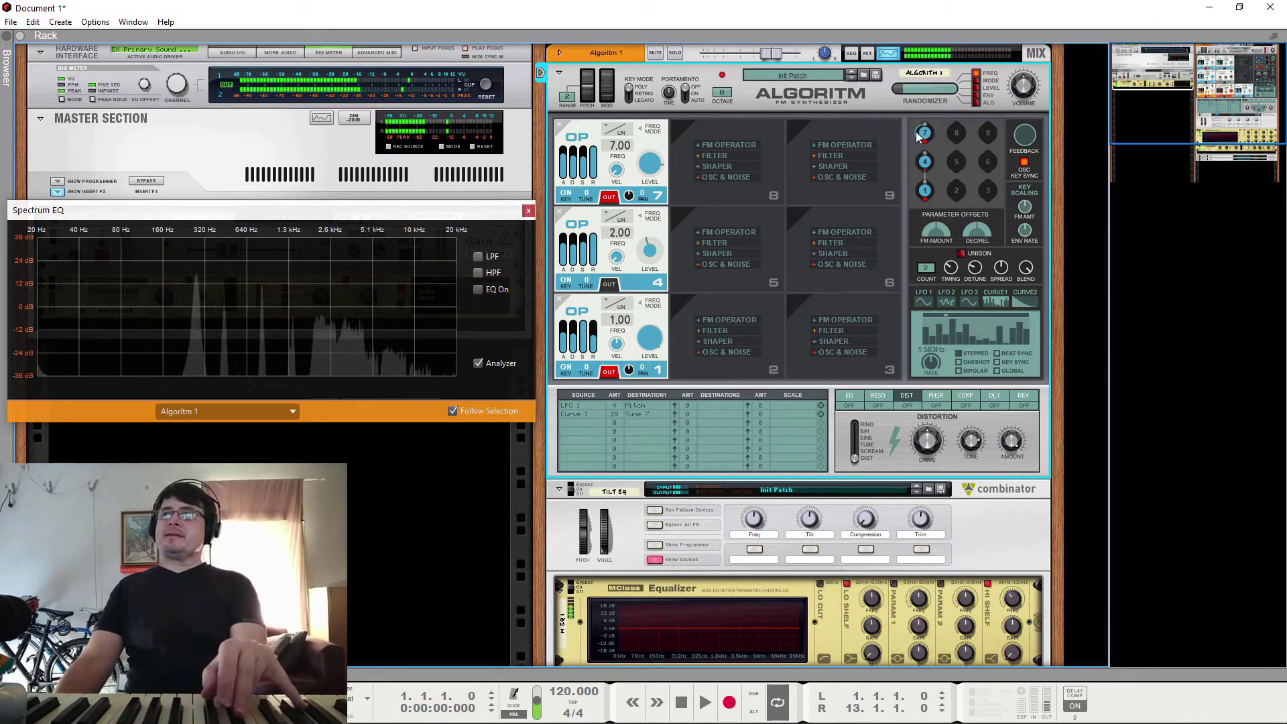
drag(1025, 134, 1043, 45)
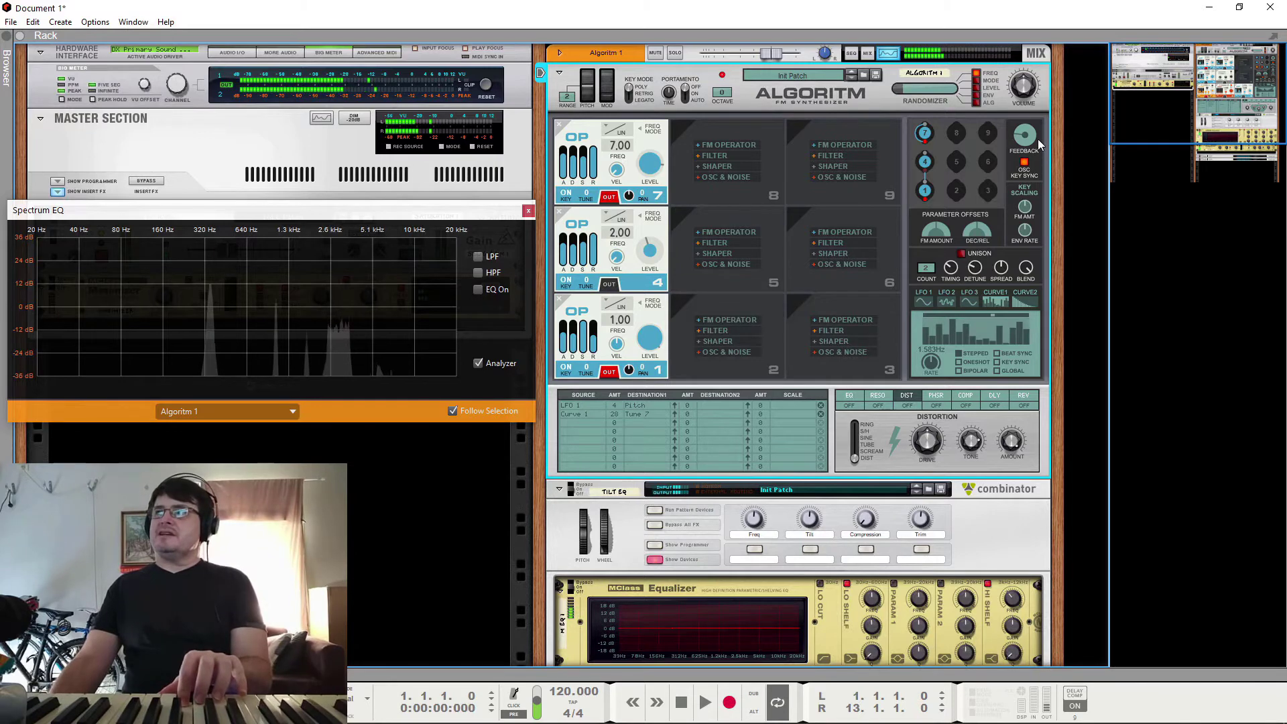
Turn off operator 7's direct output and raise the feedback amount from 0.0 %
mouse_move(1026, 136)
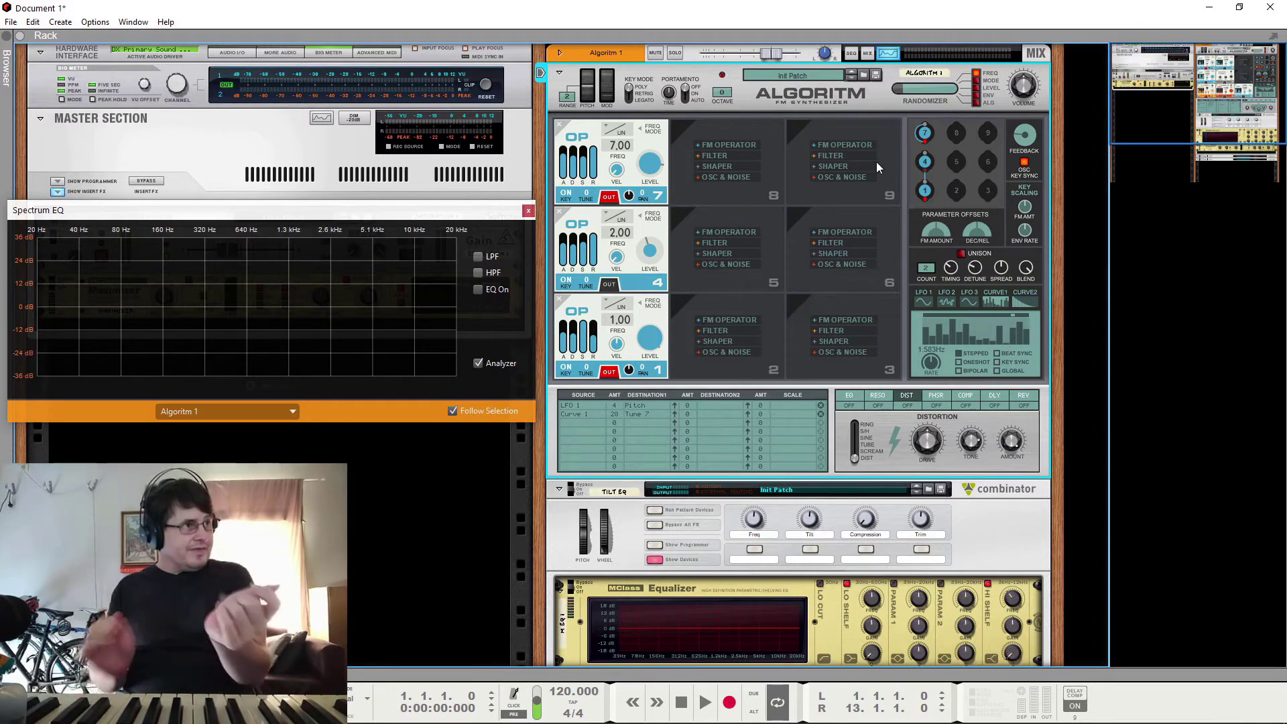
click(924, 142)
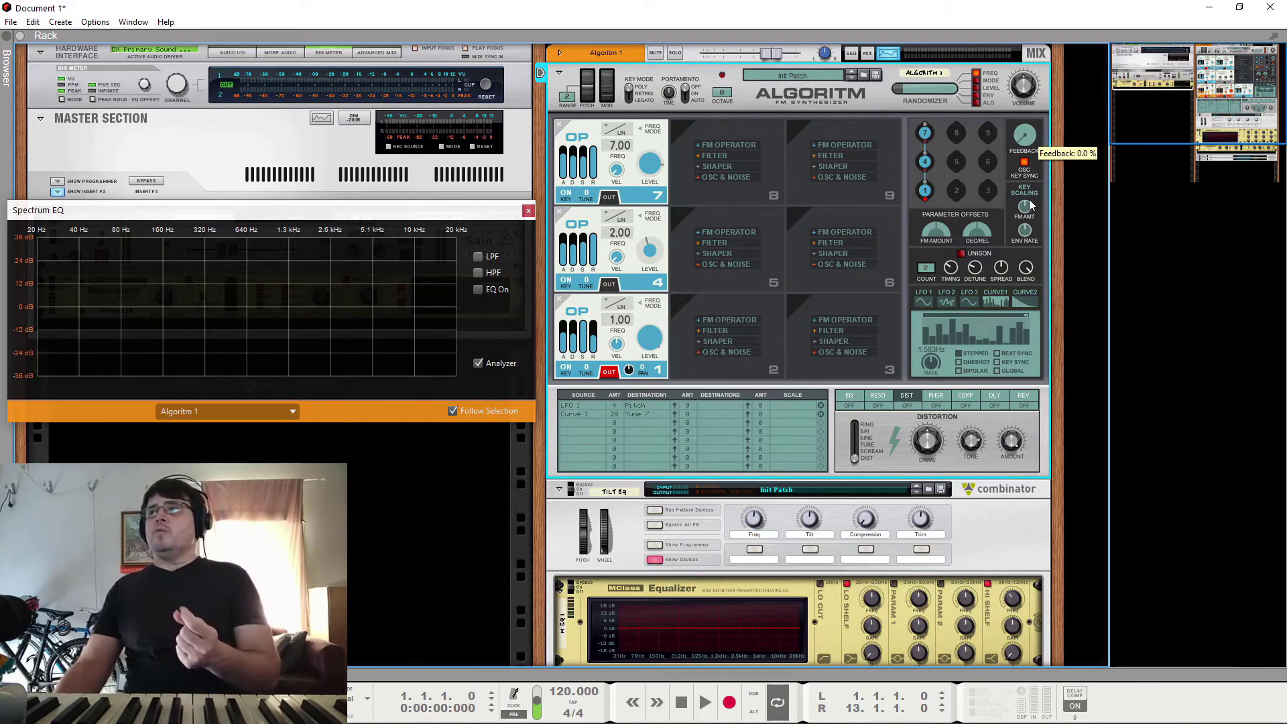
drag(1030, 153, 1031, 147)
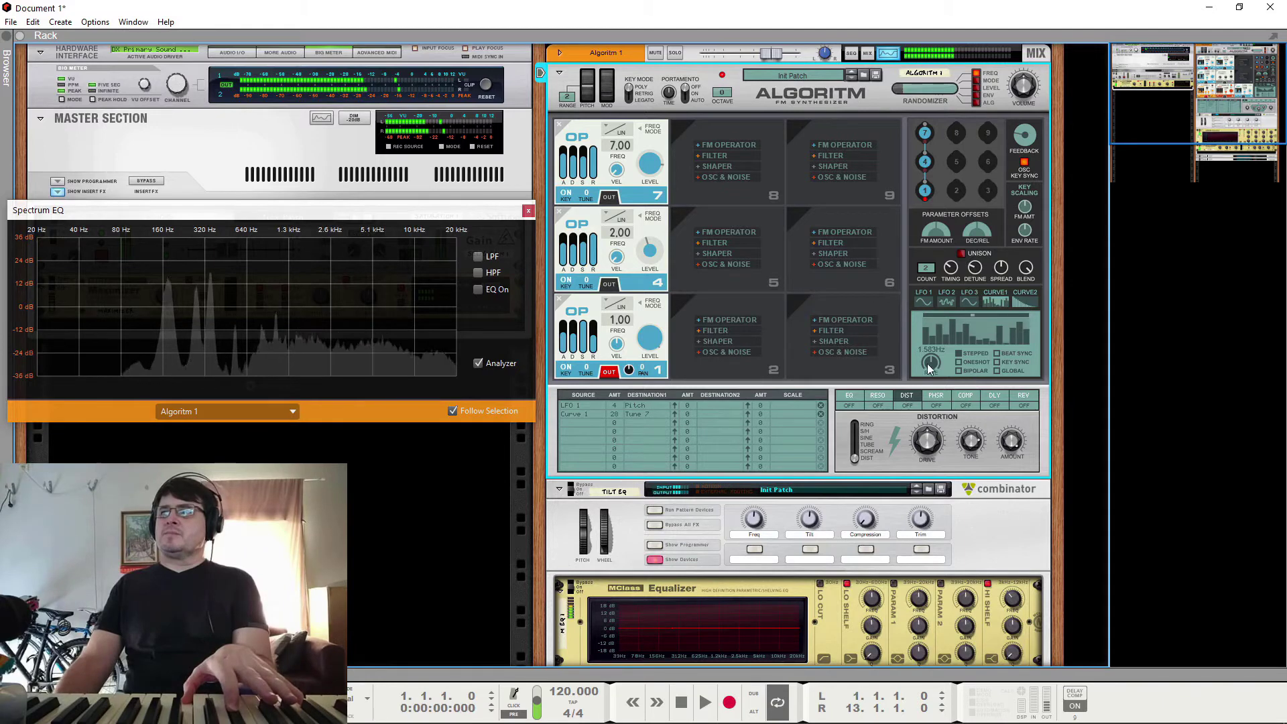
Slow the Curve 1 rate to 0.523 Hz and lower operator 7's level
mouse_move(927, 364)
mouse_down()
mouse_move(938, 323)
mouse_move(936, 384)
mouse_up()
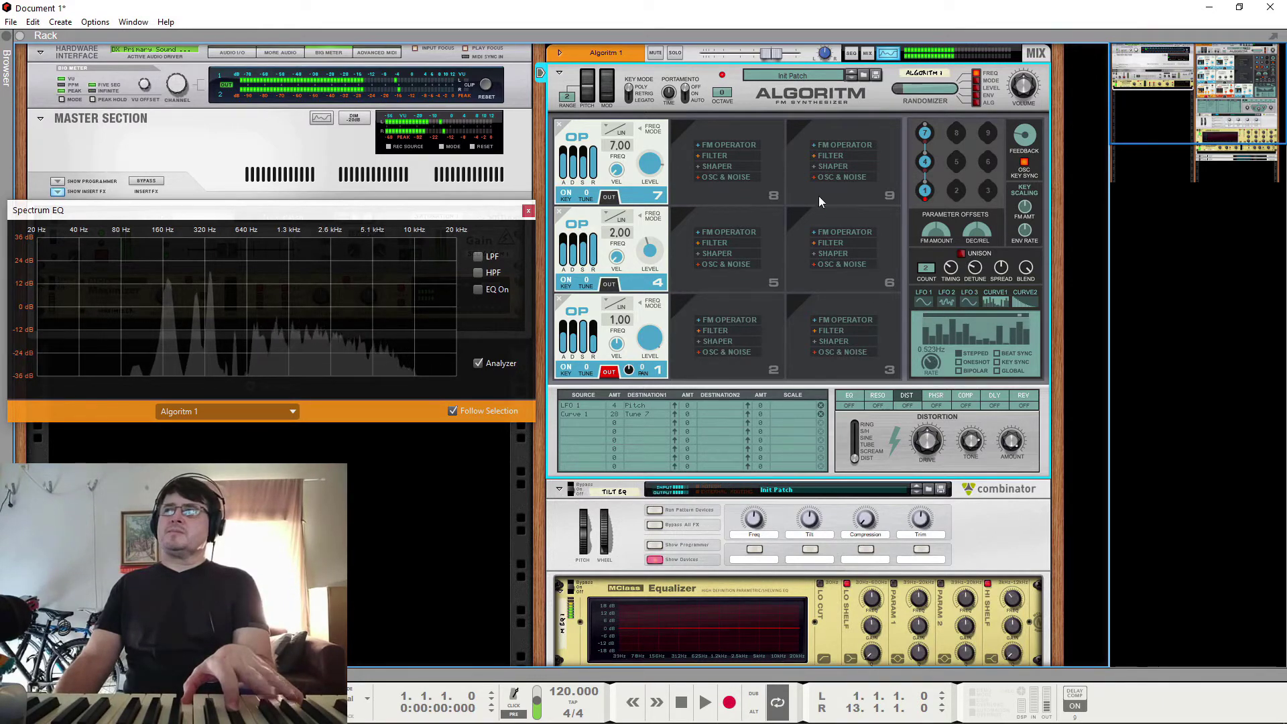
drag(650, 163, 662, 262)
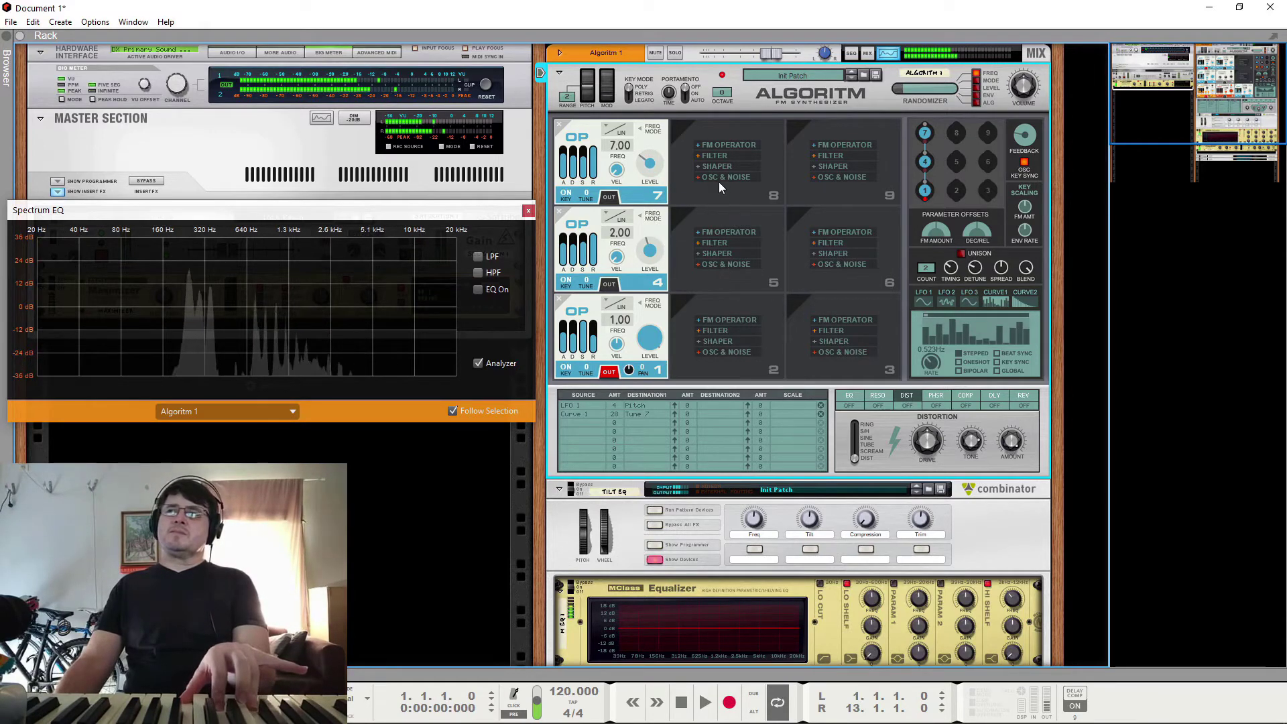
Add an FM operator in slot 8 with frequency 4.00 and connect it directly to operator 1
click(733, 144)
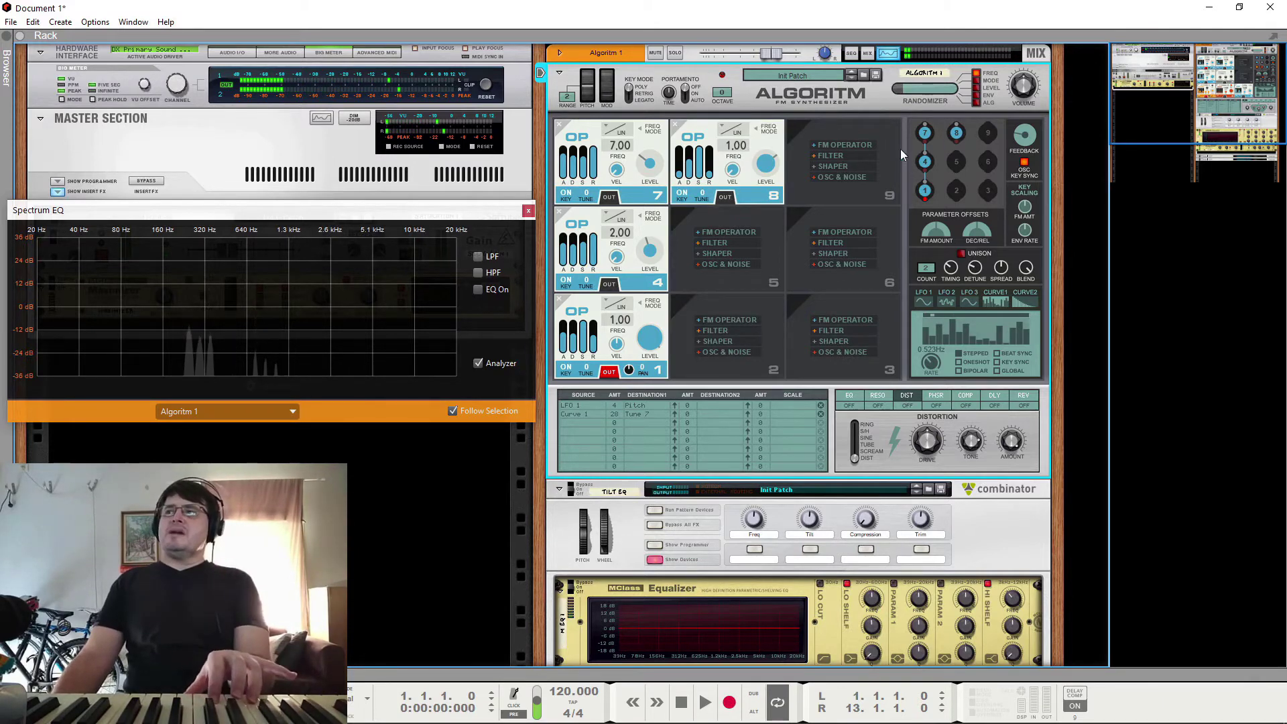
drag(731, 153, 736, 130)
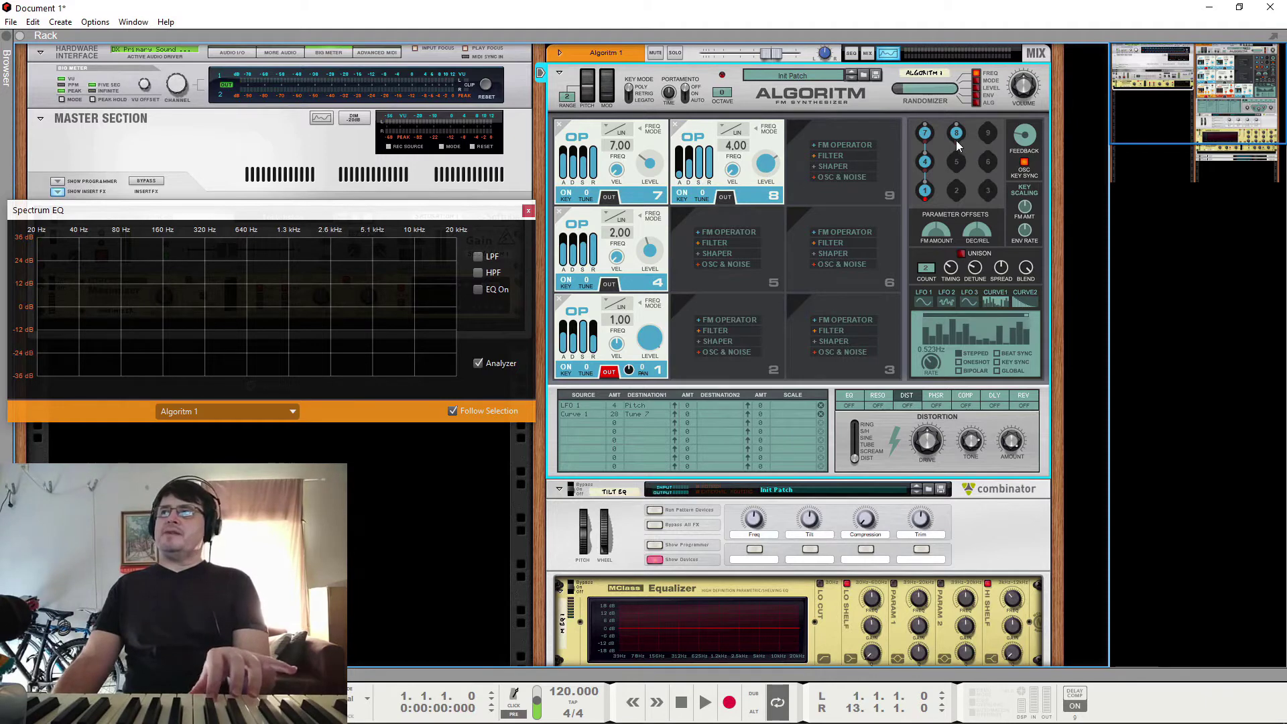
drag(957, 140, 934, 184)
drag(928, 186, 925, 191)
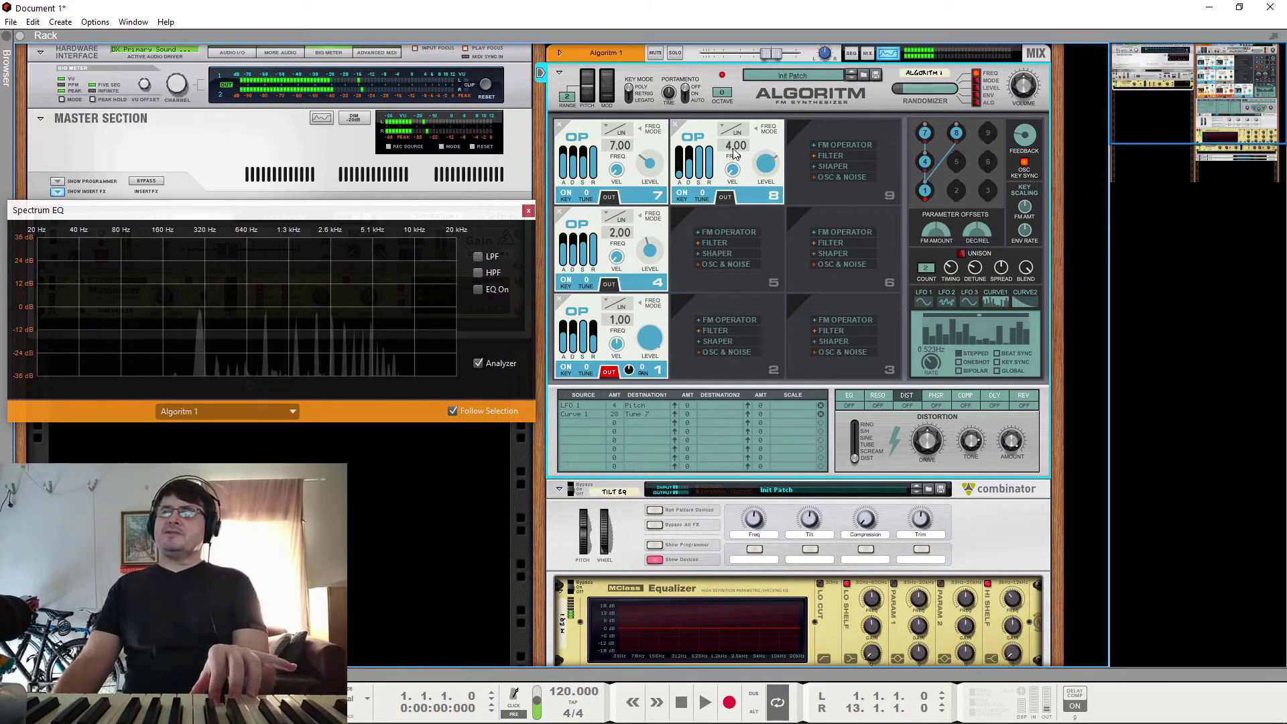
Set operator 8's frequency to 0.50, reduce operator 7's level to minimum, and adjust operator 8's level
drag(730, 148, 733, 171)
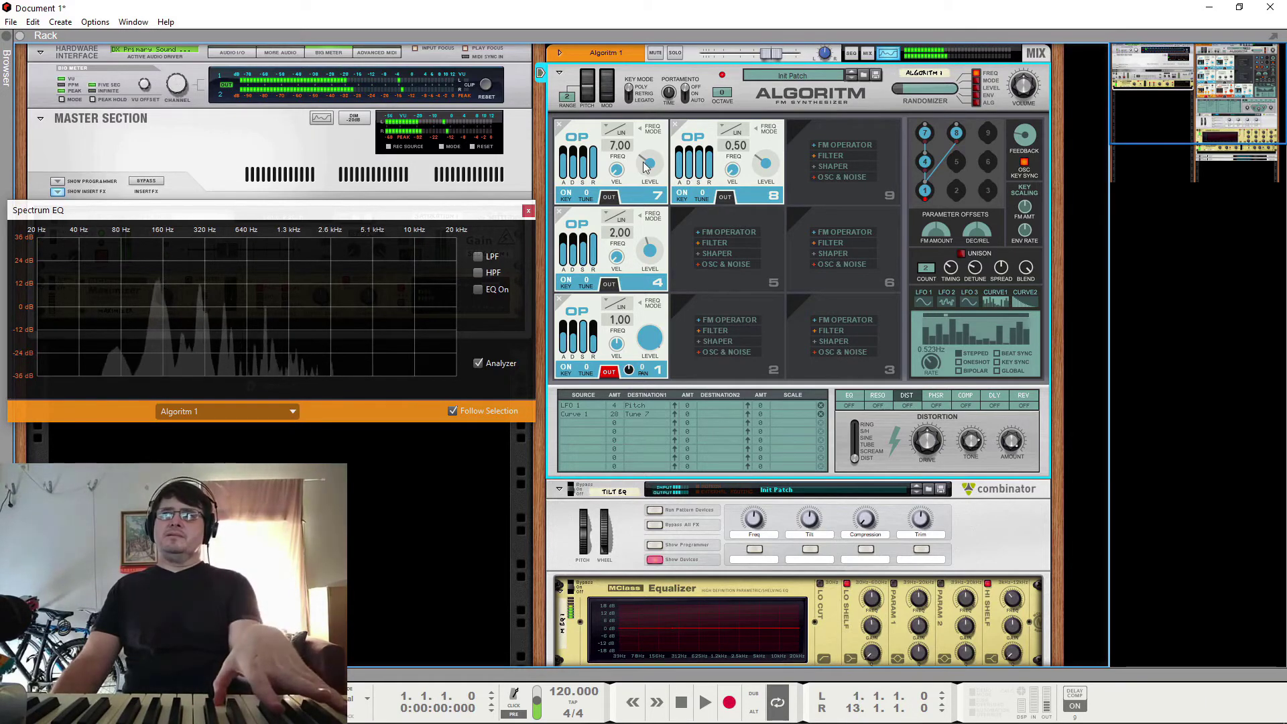
drag(649, 163, 657, 268)
drag(766, 163, 763, 133)
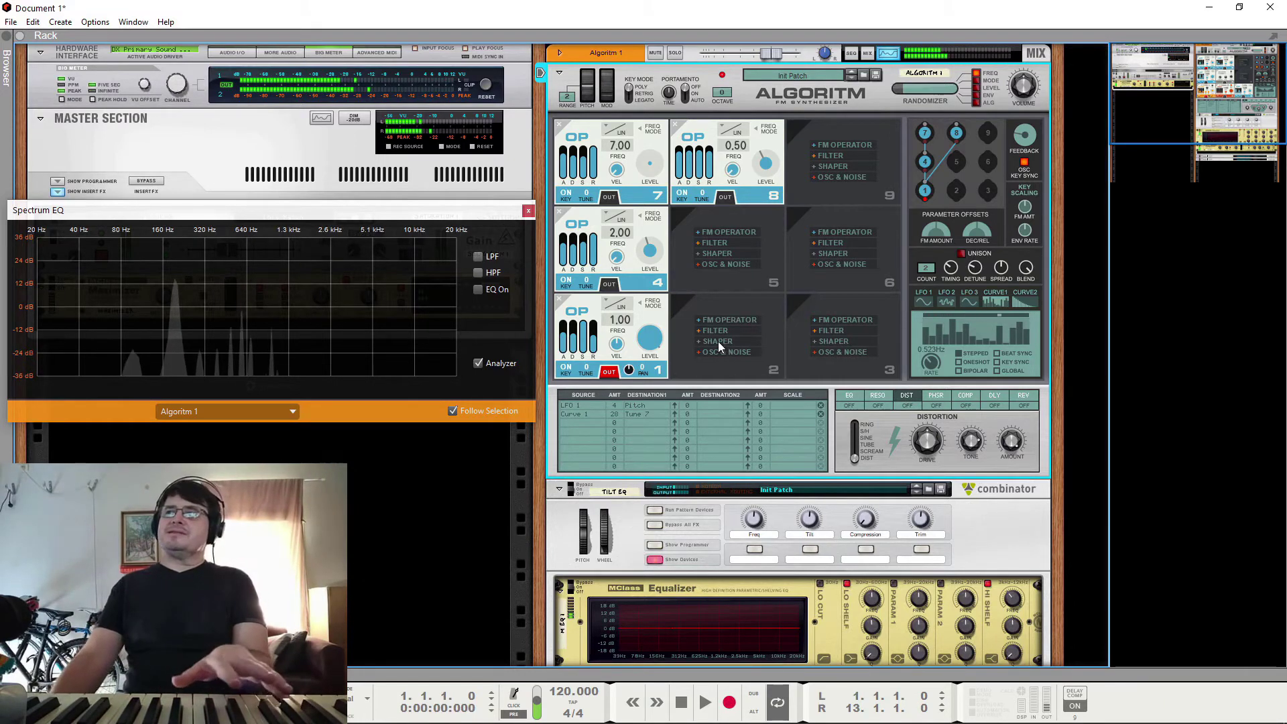
Raise operator 8's level to 0.0 dB and lower it again, vary operator 4's level, and bring operator 7's level back up
drag(766, 164, 758, 62)
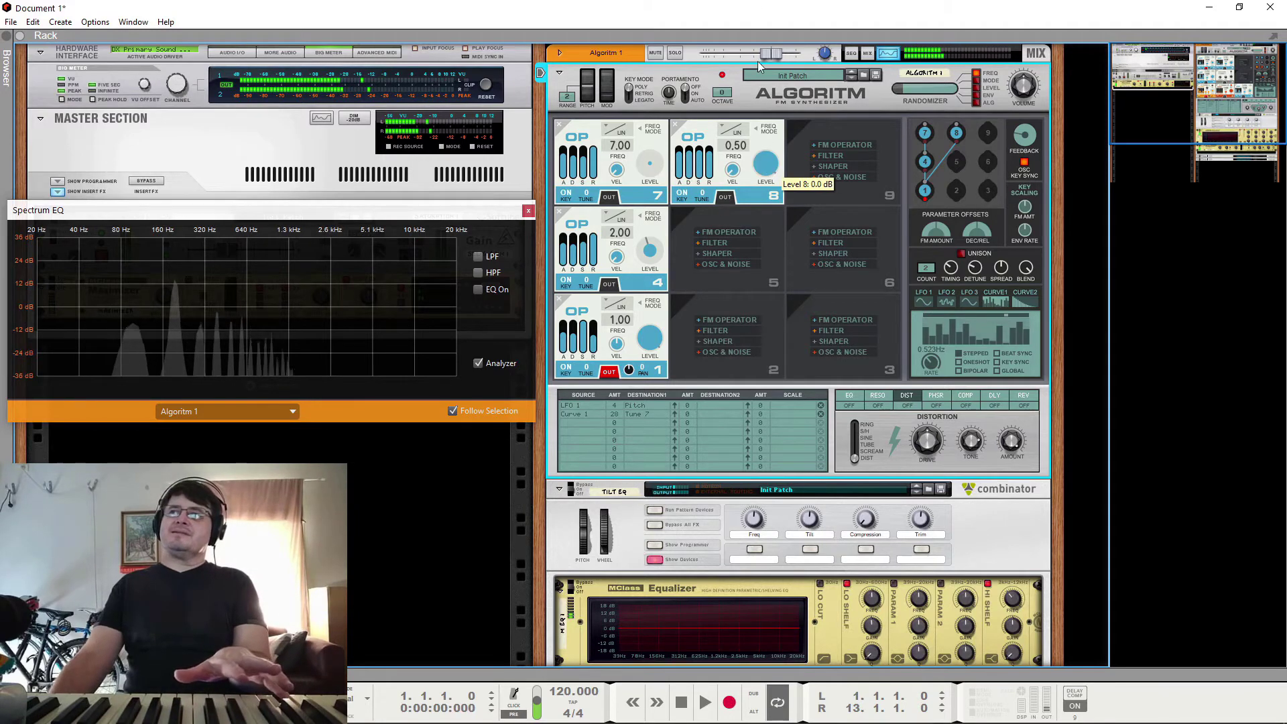
drag(649, 251, 746, 321)
drag(766, 164, 761, 279)
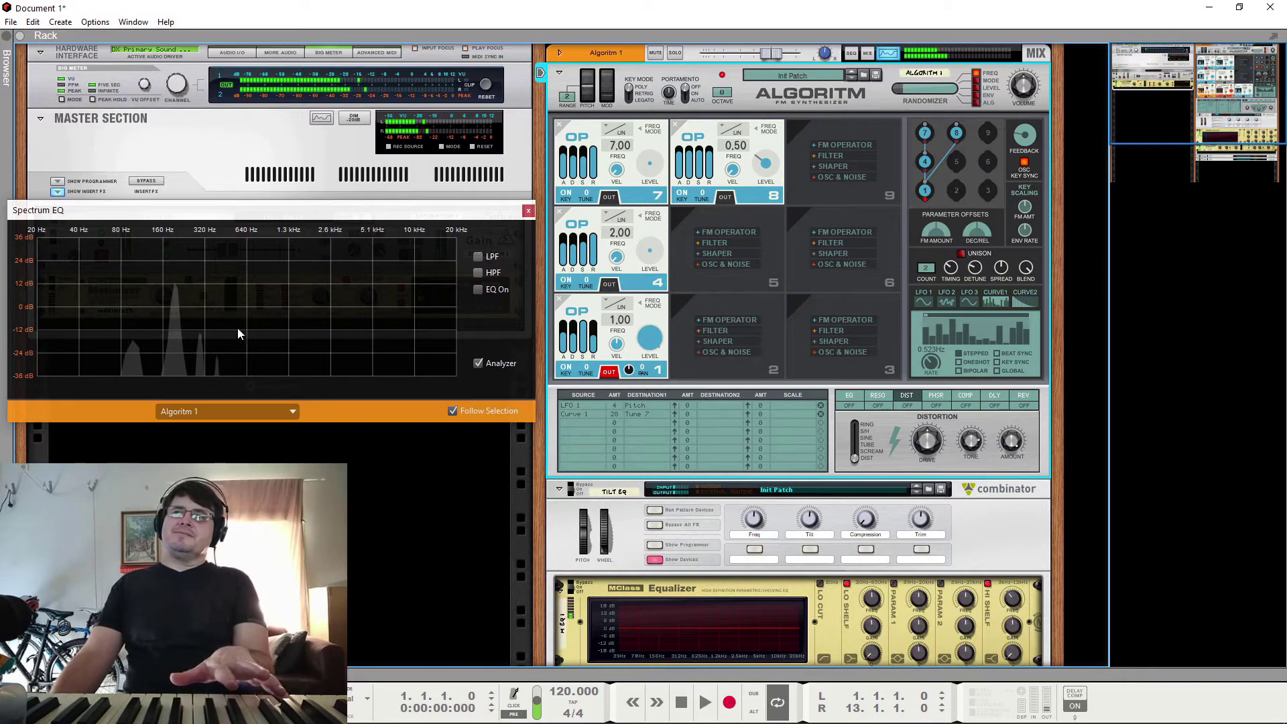
drag(649, 259, 649, 263)
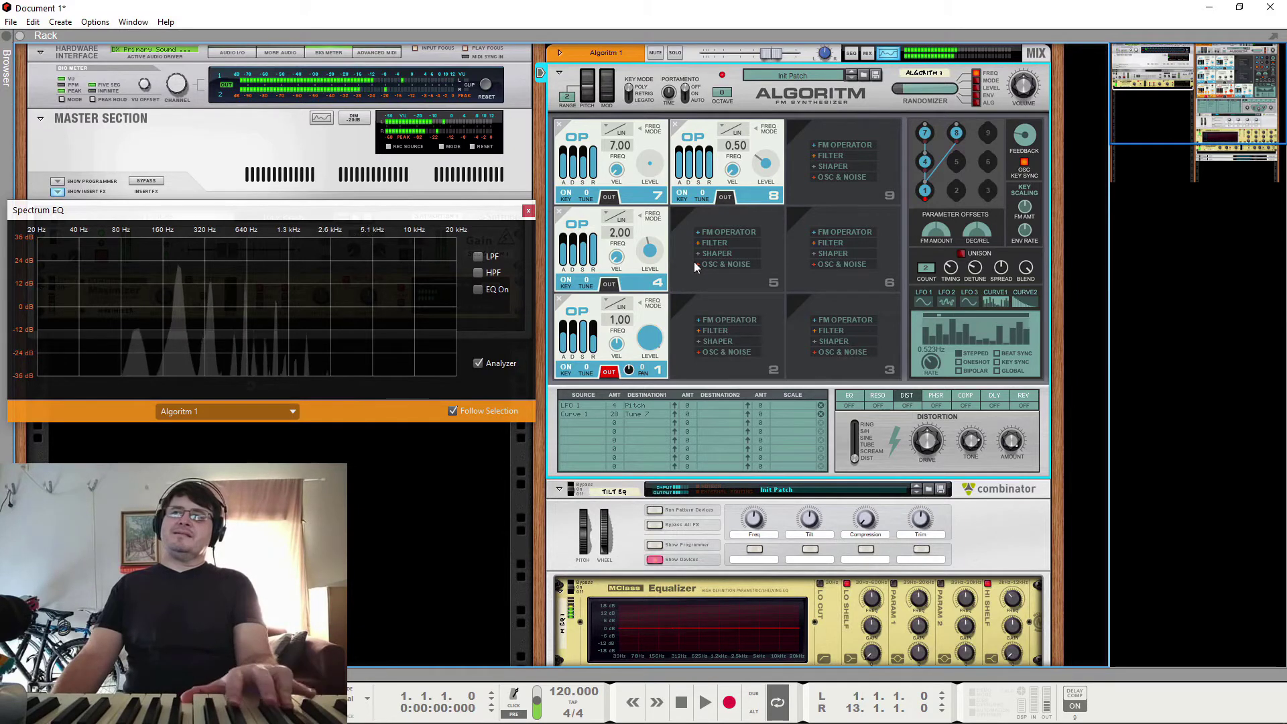
drag(649, 163, 647, 122)
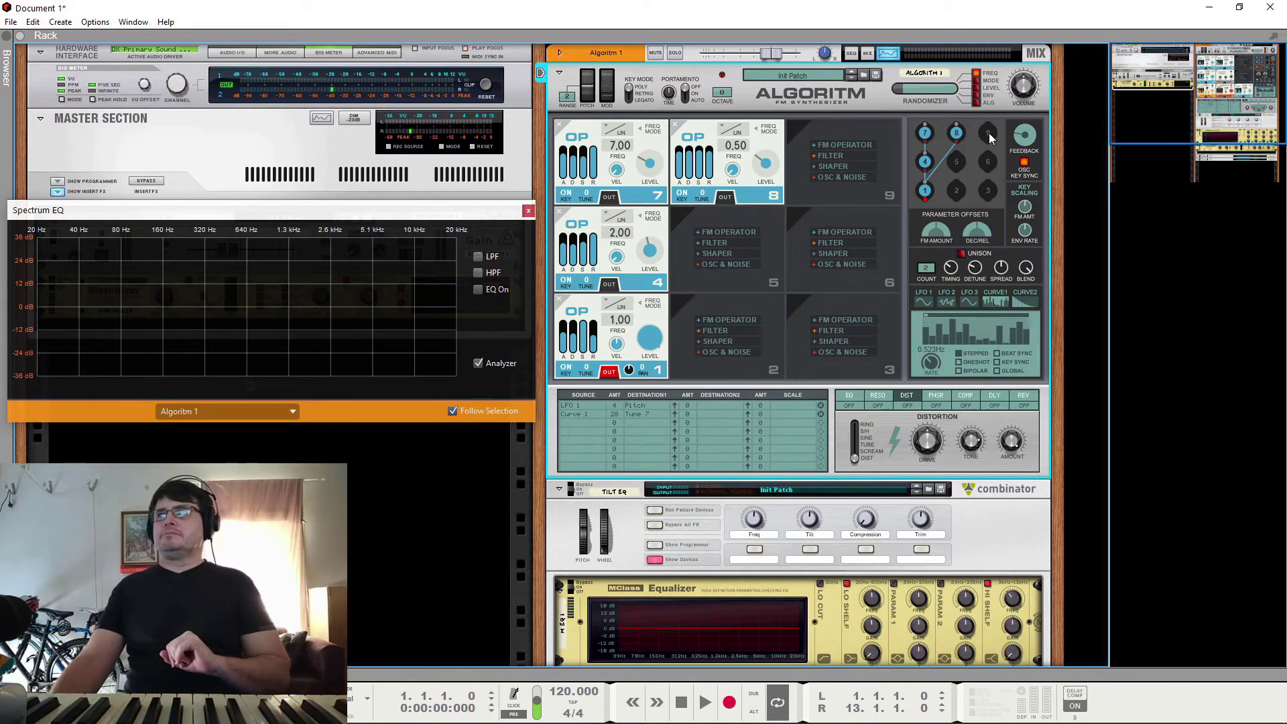
Add an FM operator in slot 3 and turn on its output
click(837, 321)
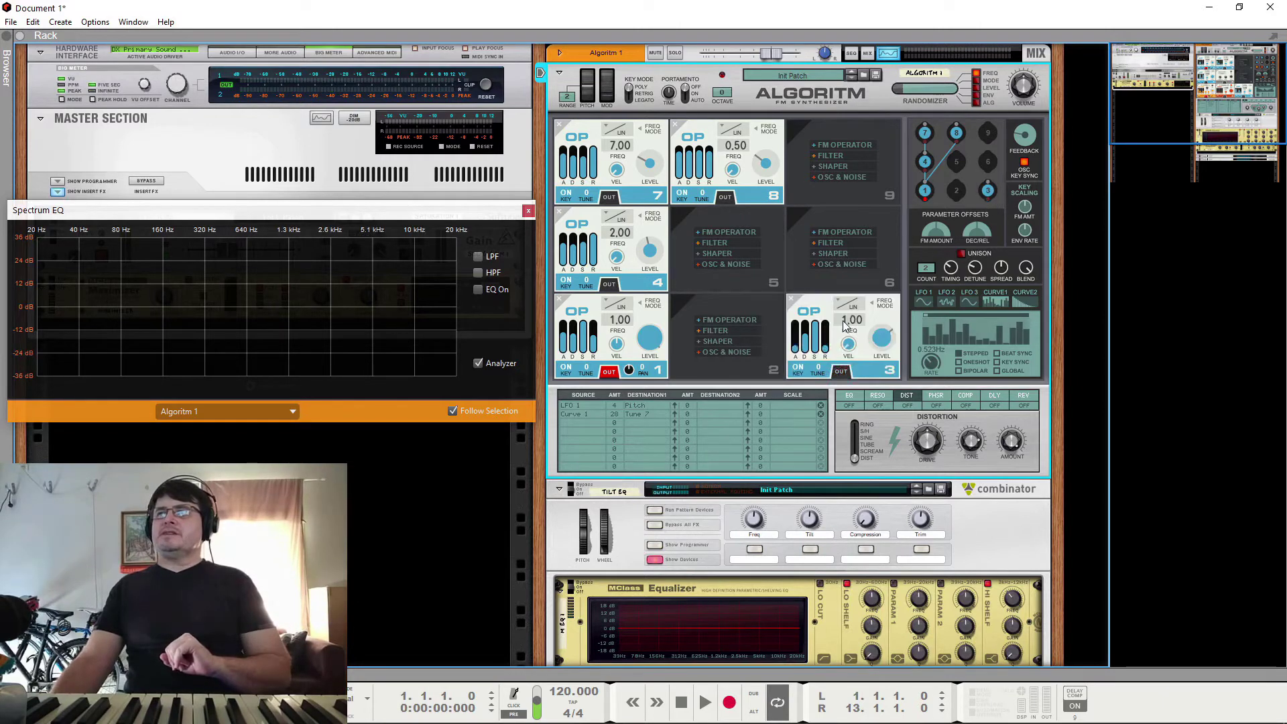
click(791, 297)
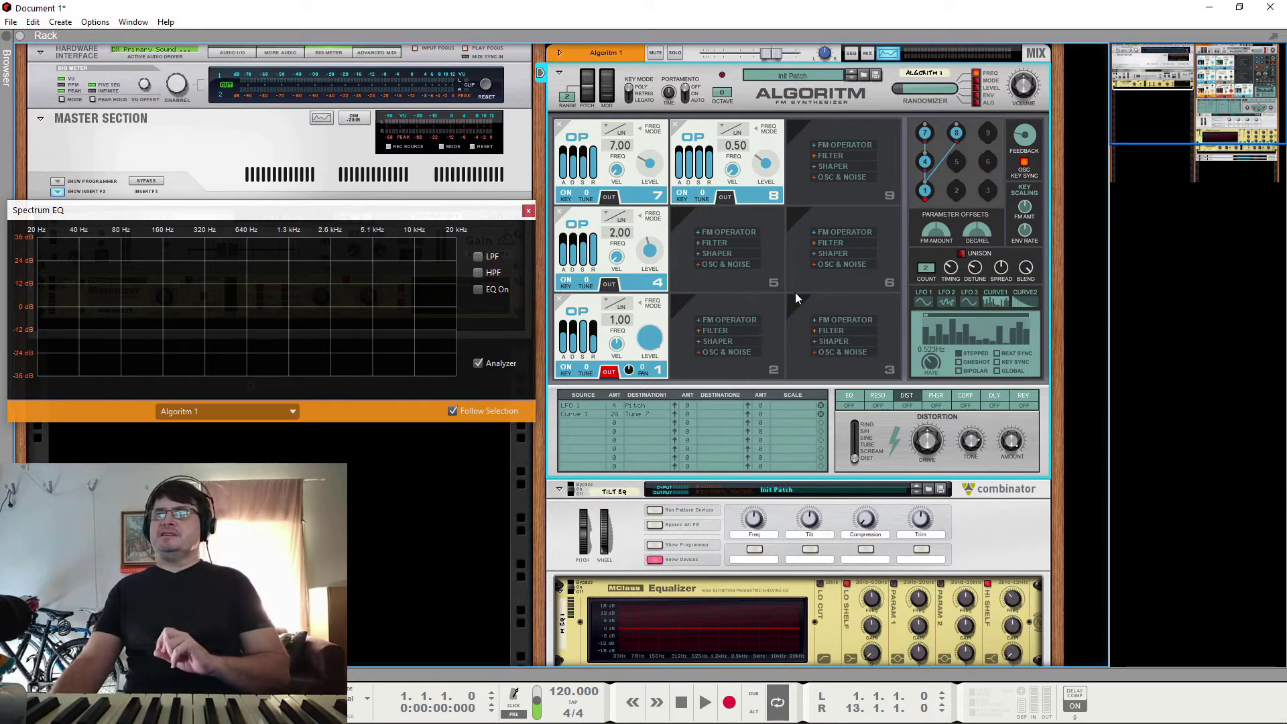
click(852, 321)
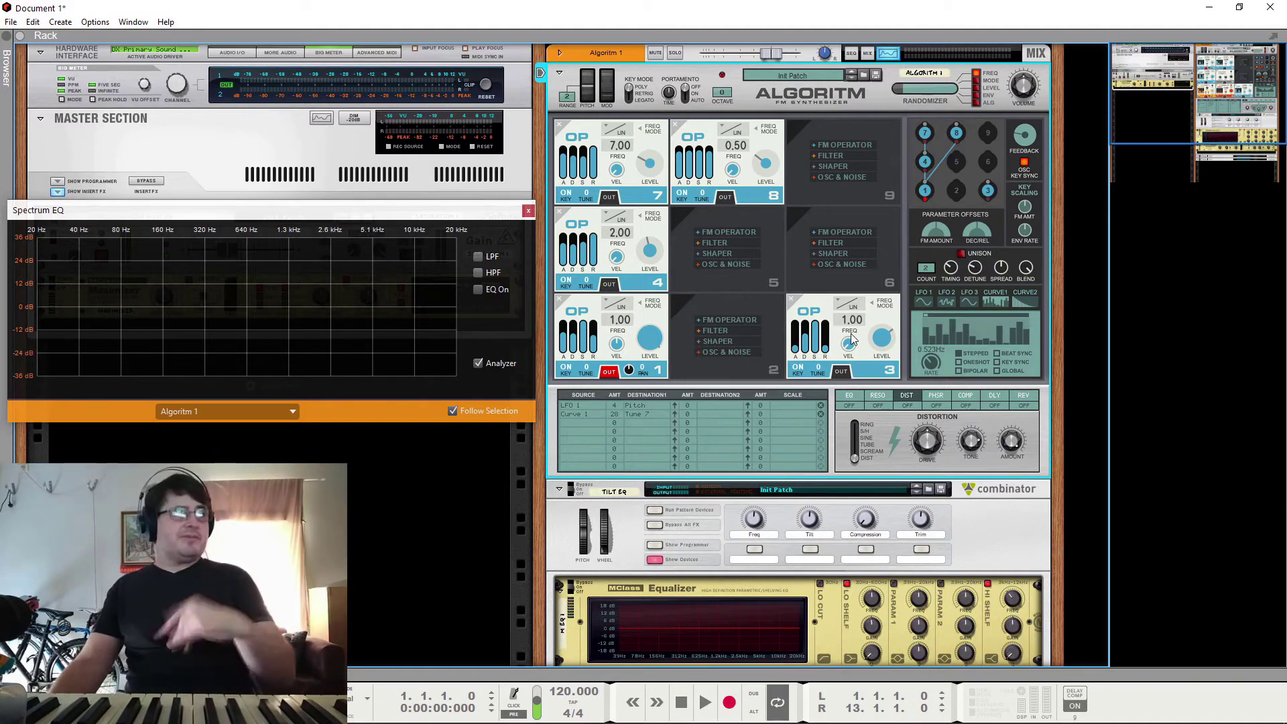
mouse_move(872, 348)
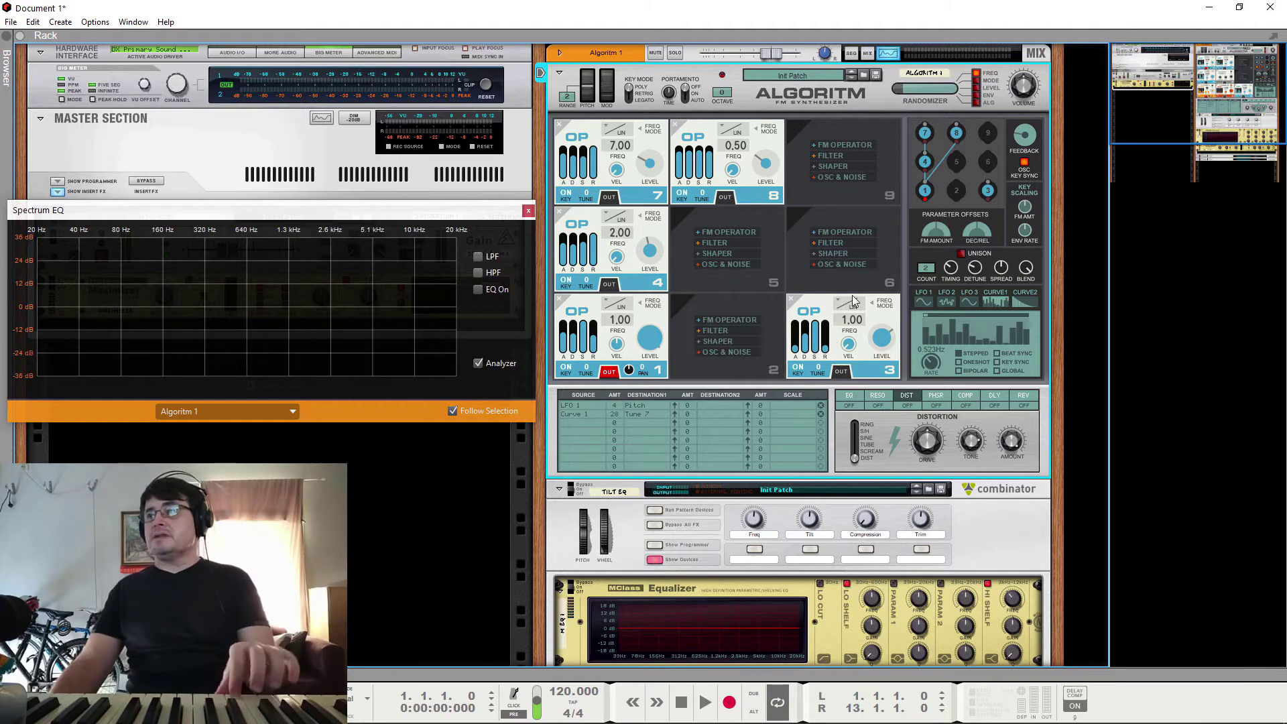
click(842, 371)
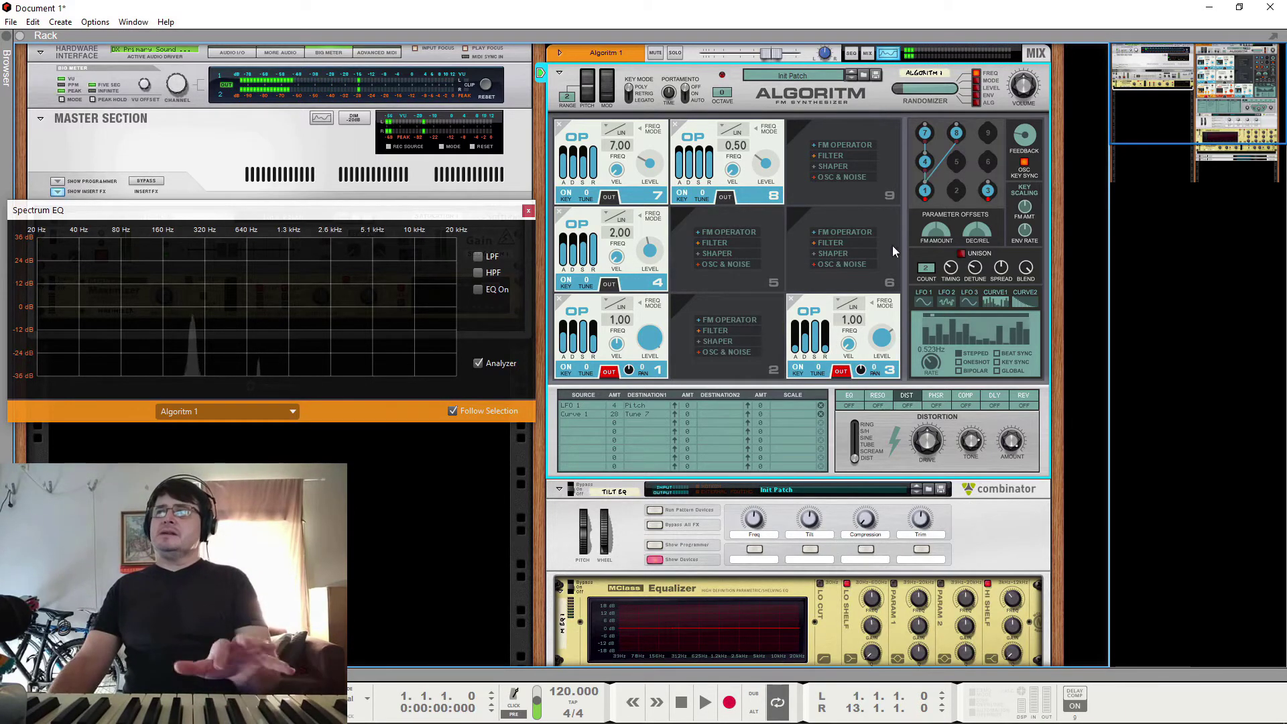
Adjust the sustain and release of operator 3's envelope and turn off operator 1's output
drag(814, 335, 811, 397)
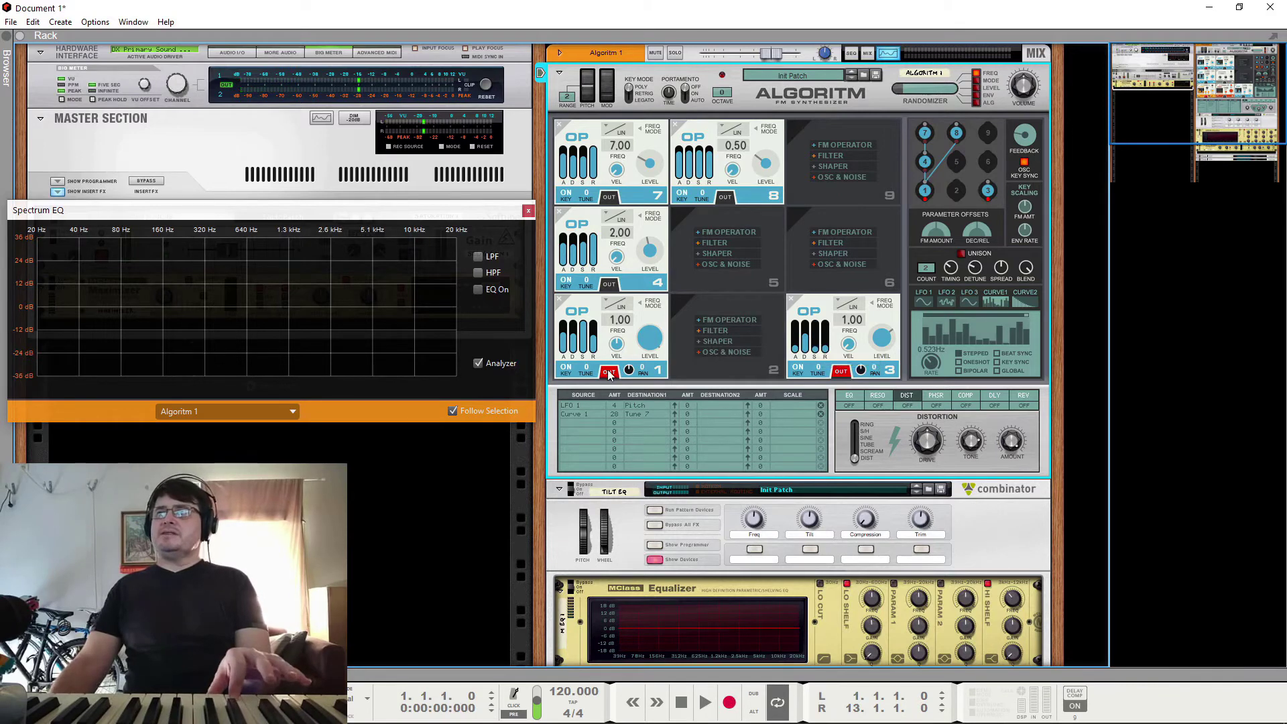
drag(828, 349, 852, 285)
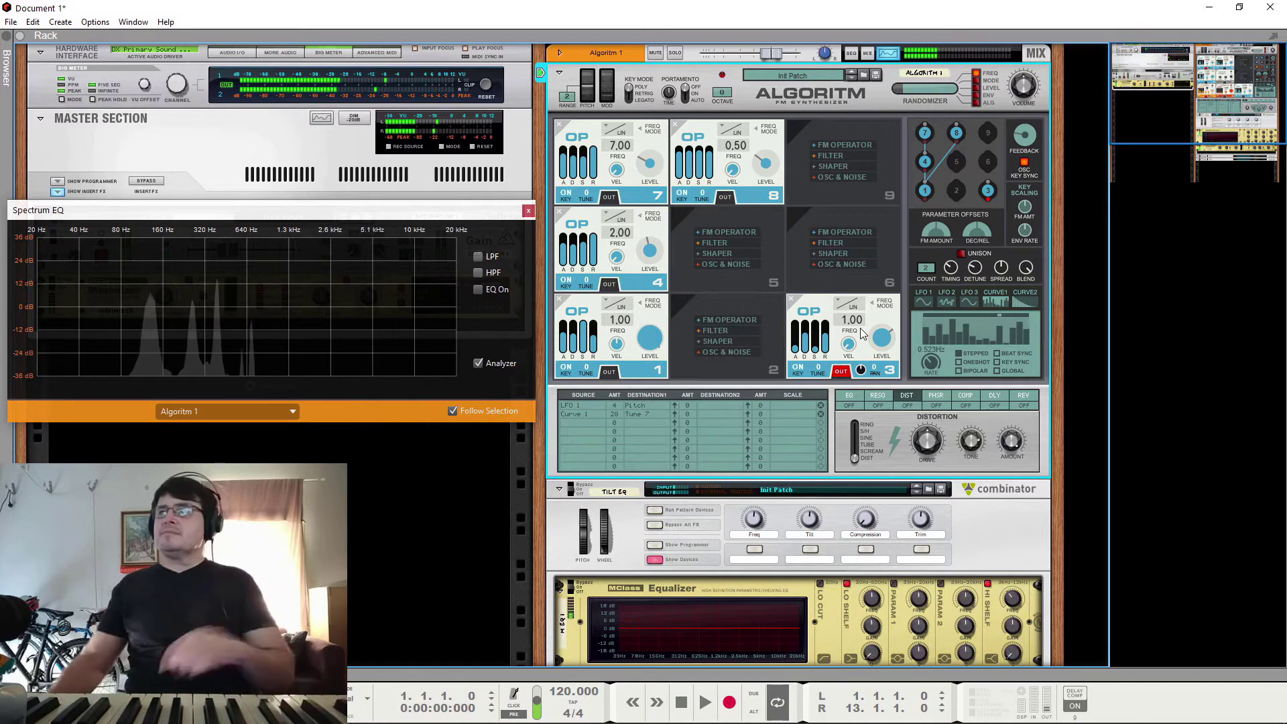
Turn operator 1's output back on and turn off operator 3's output
click(609, 372)
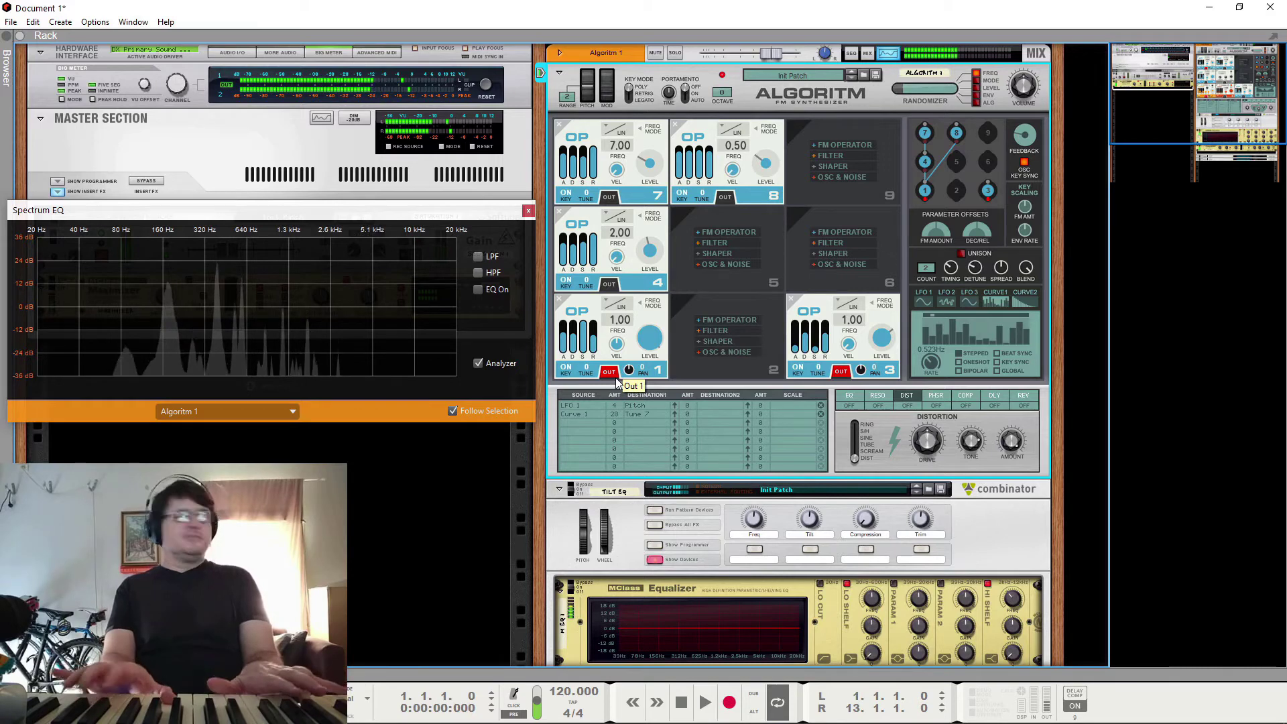
click(841, 372)
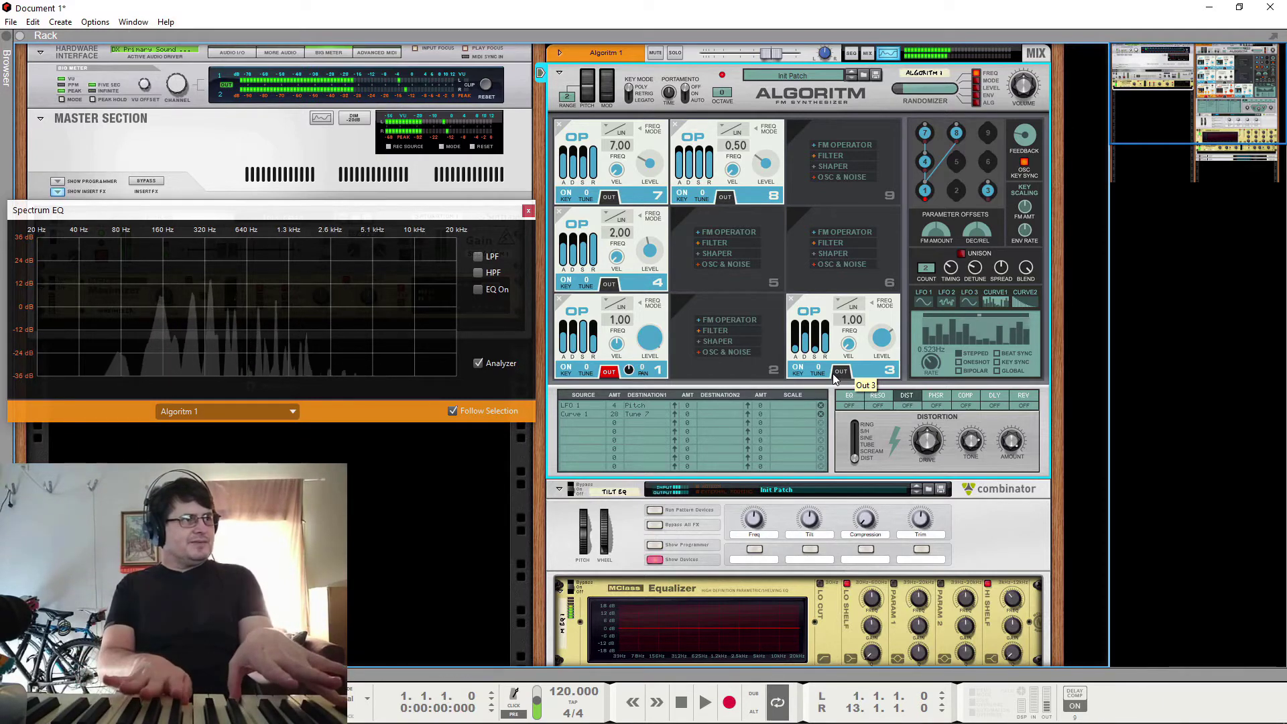
Compare operator 3 alone against both carriers, leave outputs 1 and 3 on, and set operator 3's frequency ratio to 3.00
click(609, 372)
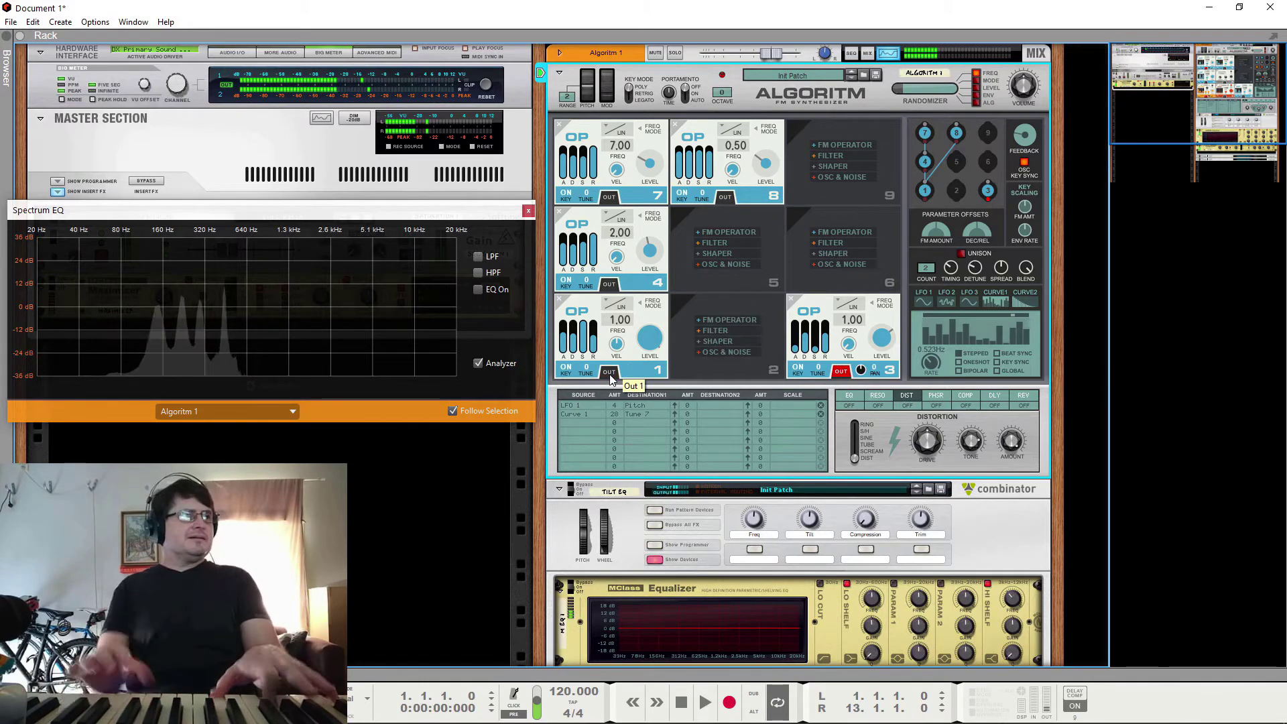
click(609, 372)
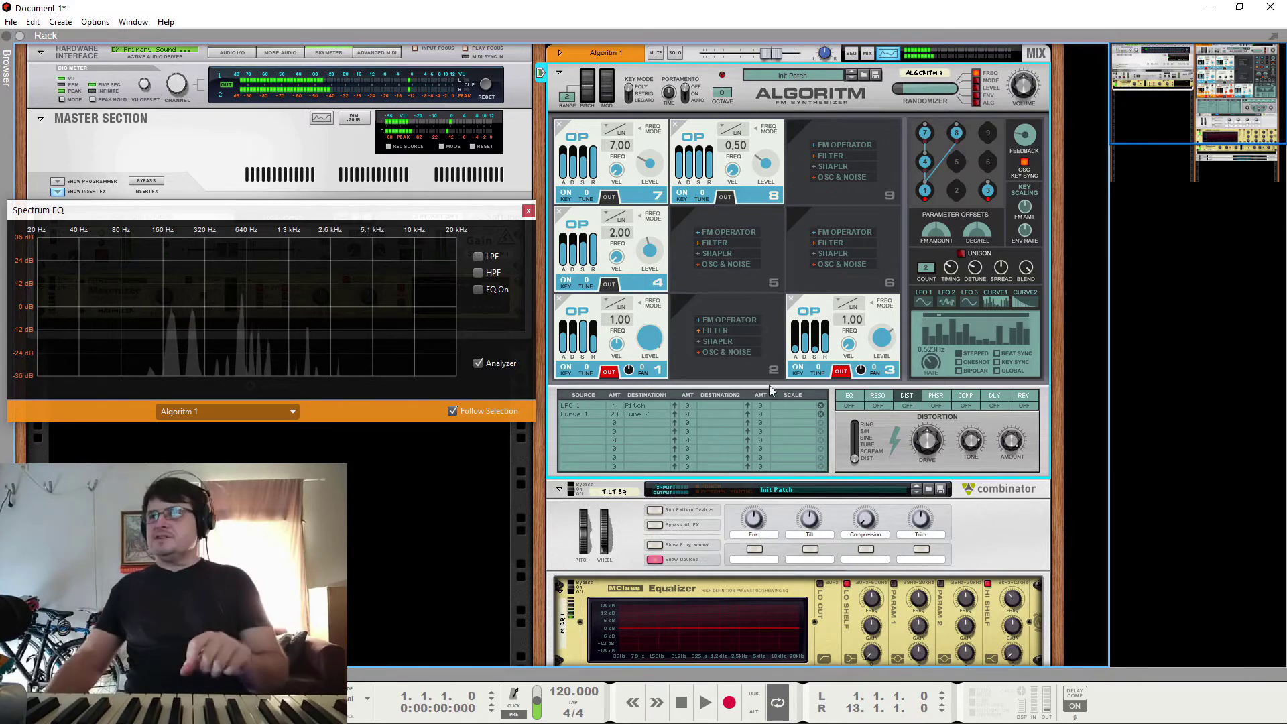
drag(847, 327, 852, 313)
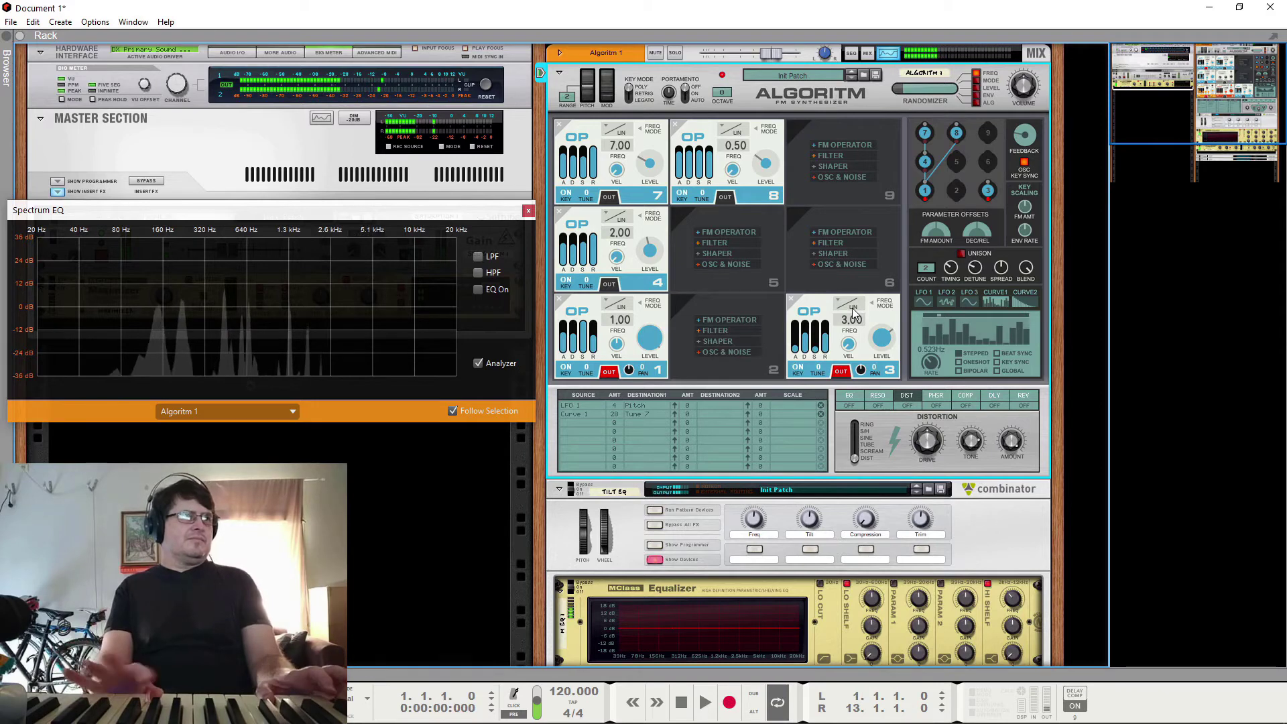
Turn off operator 3's output and route it as a modulator into operator 1 in the algorithm display
click(840, 371)
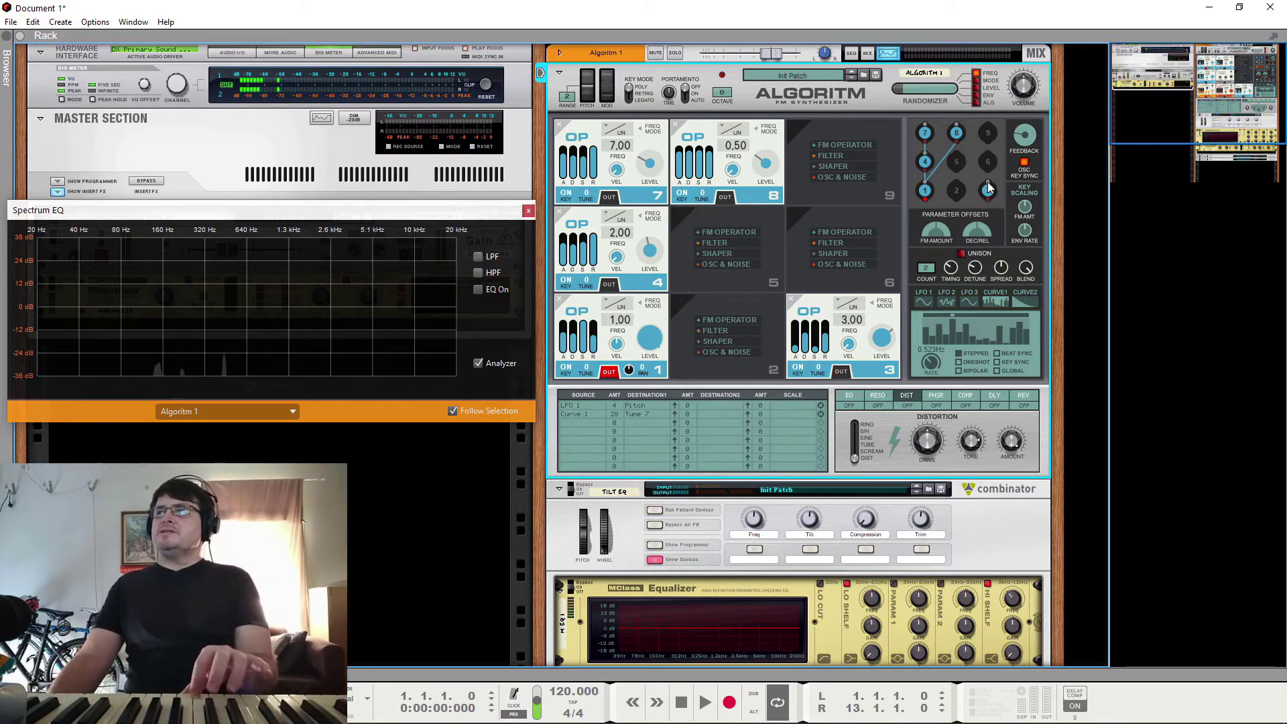
drag(988, 199, 926, 189)
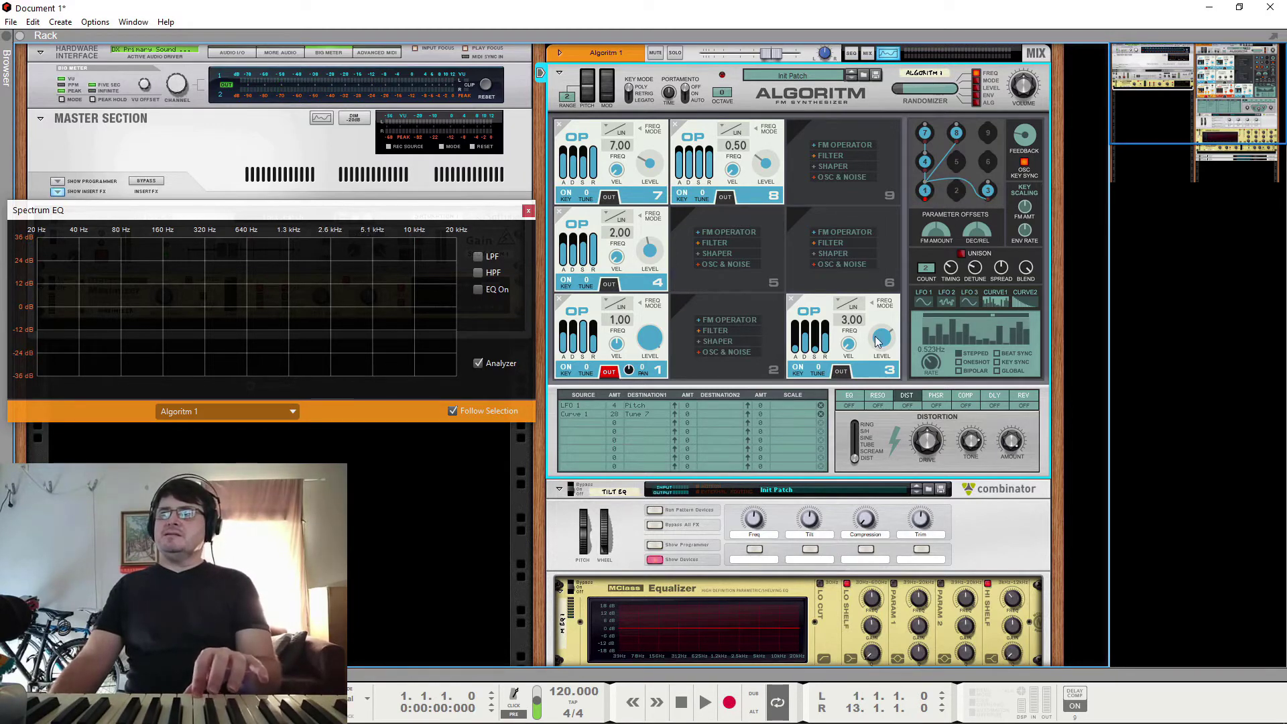
Sweep operator 3's level down to -∞ dB and up to -26.3 dB, and operator 7's level down and back to -31.3 dB
drag(879, 342, 923, 542)
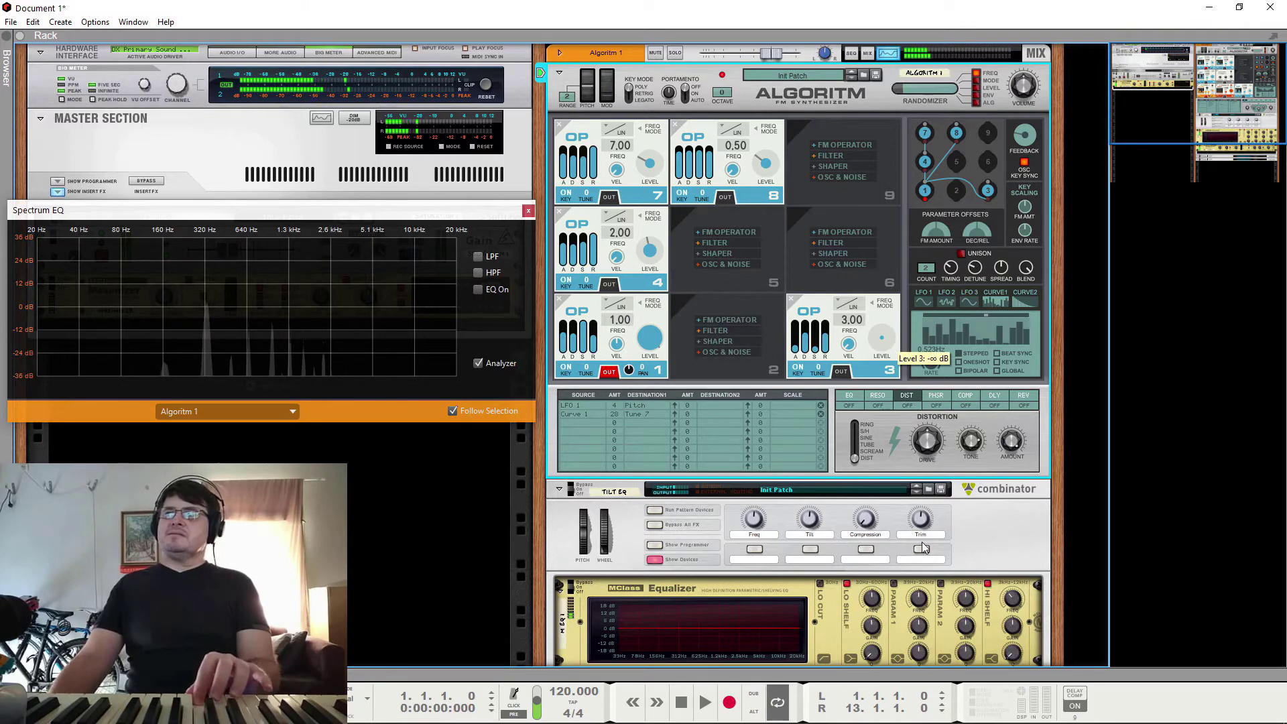
drag(880, 448, 858, 397)
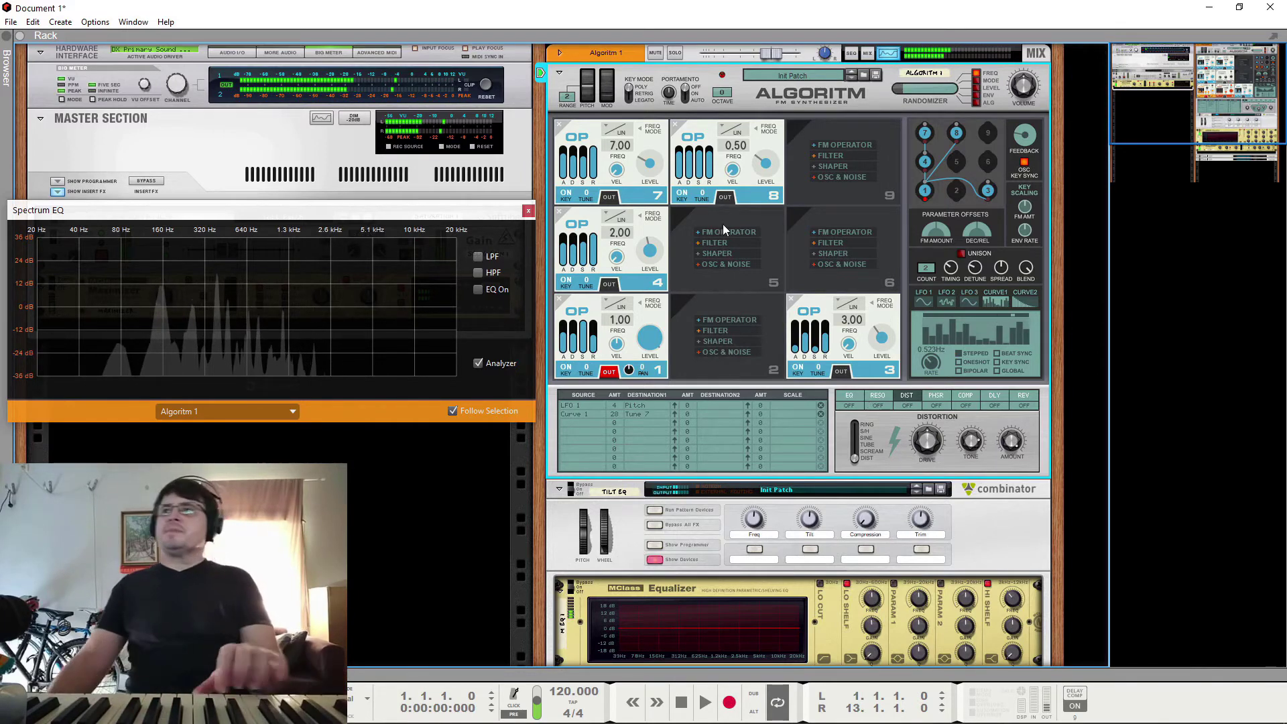
drag(650, 158, 672, 333)
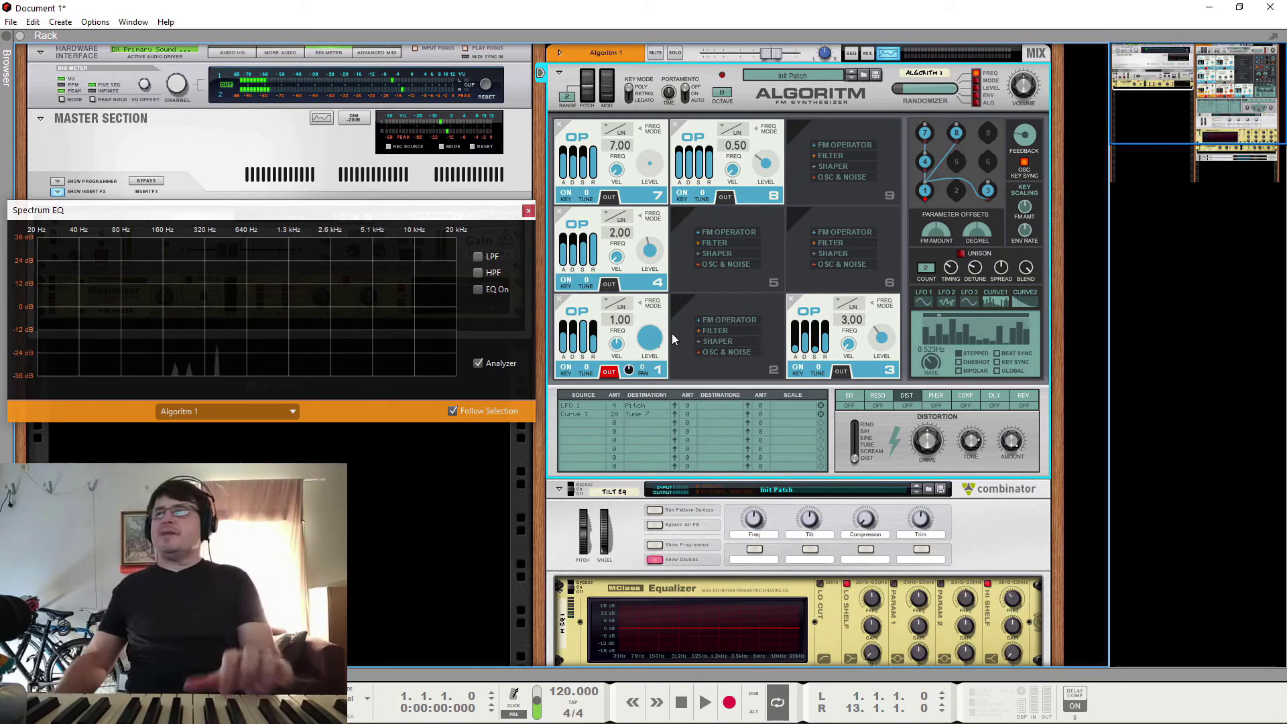
drag(649, 163, 659, 117)
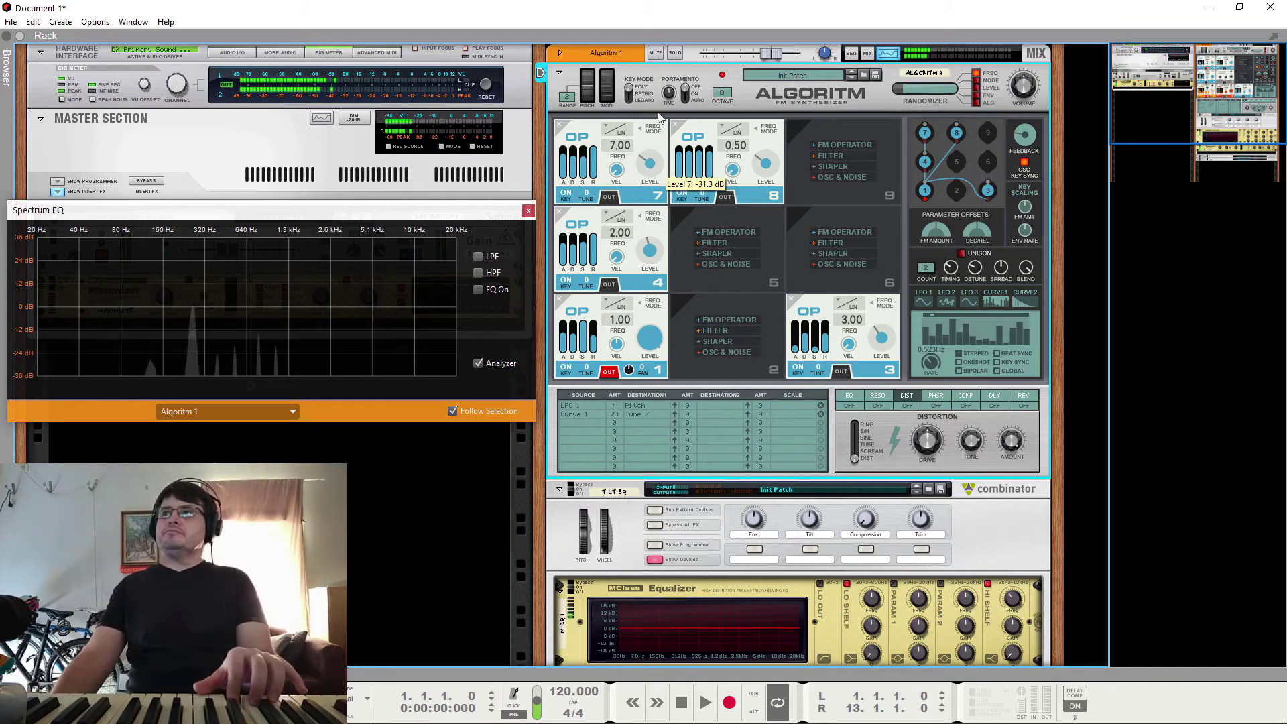
Turn on operator 3's output, apply feedback to it with a higher Feedback amount, and raise its level
click(841, 372)
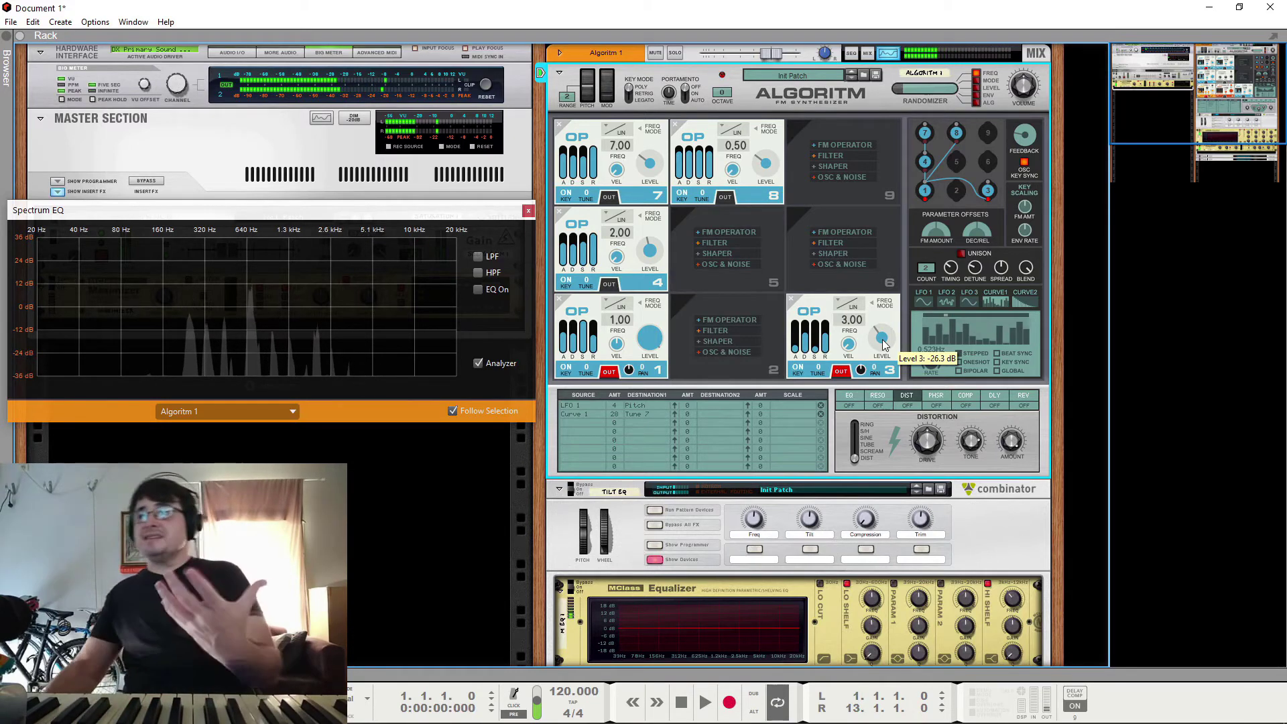
drag(988, 191, 988, 185)
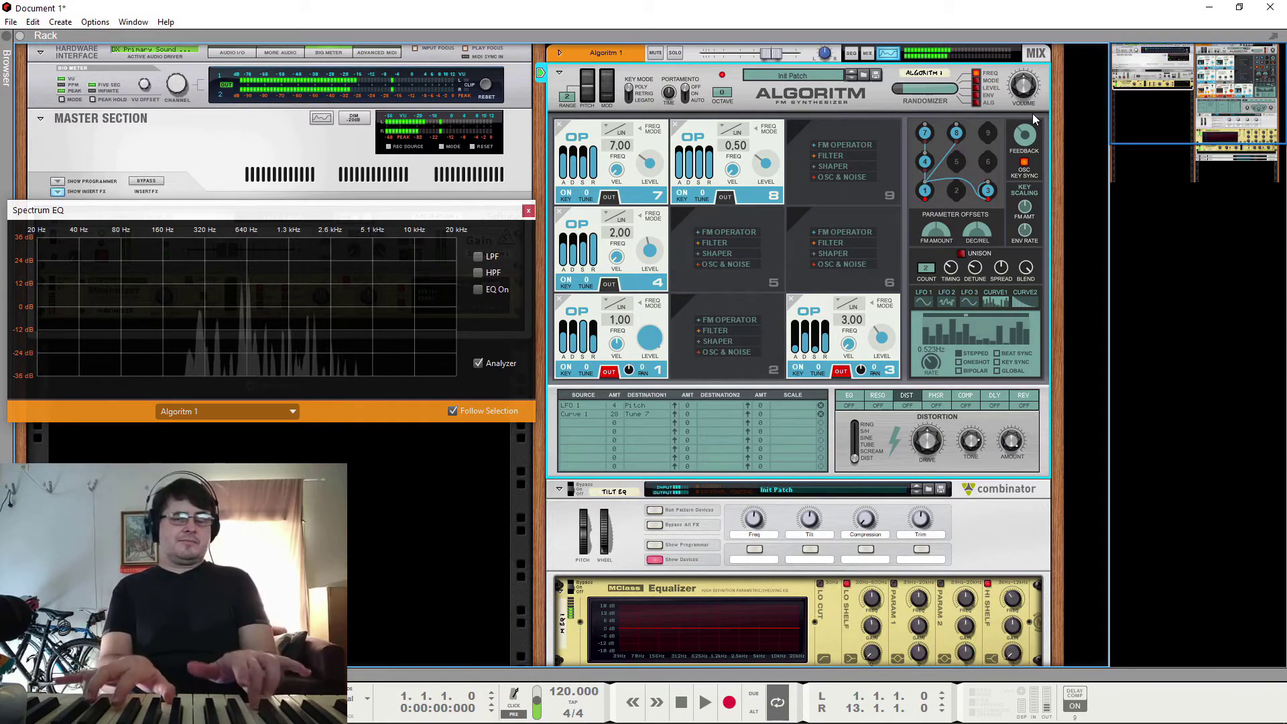
drag(1019, 137, 1043, 94)
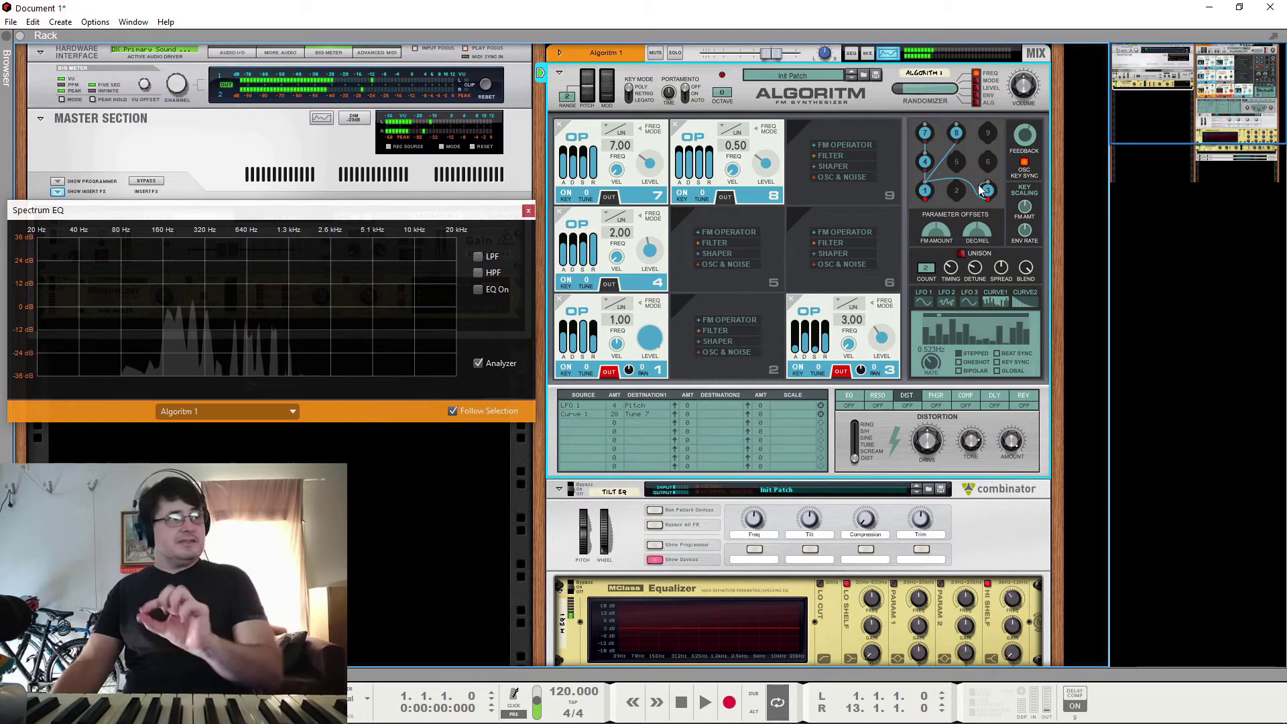
mouse_move(886, 320)
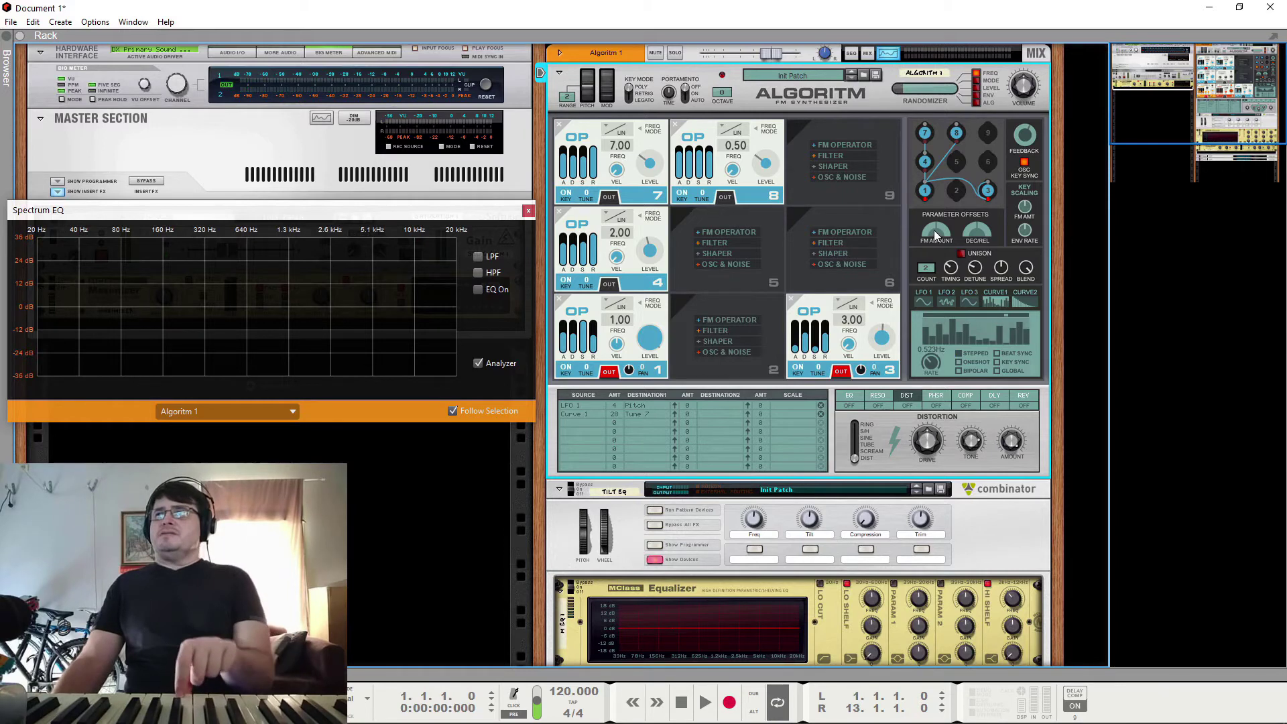
Lower the FM Amount offset to -100.0 % and toggle the outputs of operators 3 and 1 to compare the carriers
mouse_move(934, 230)
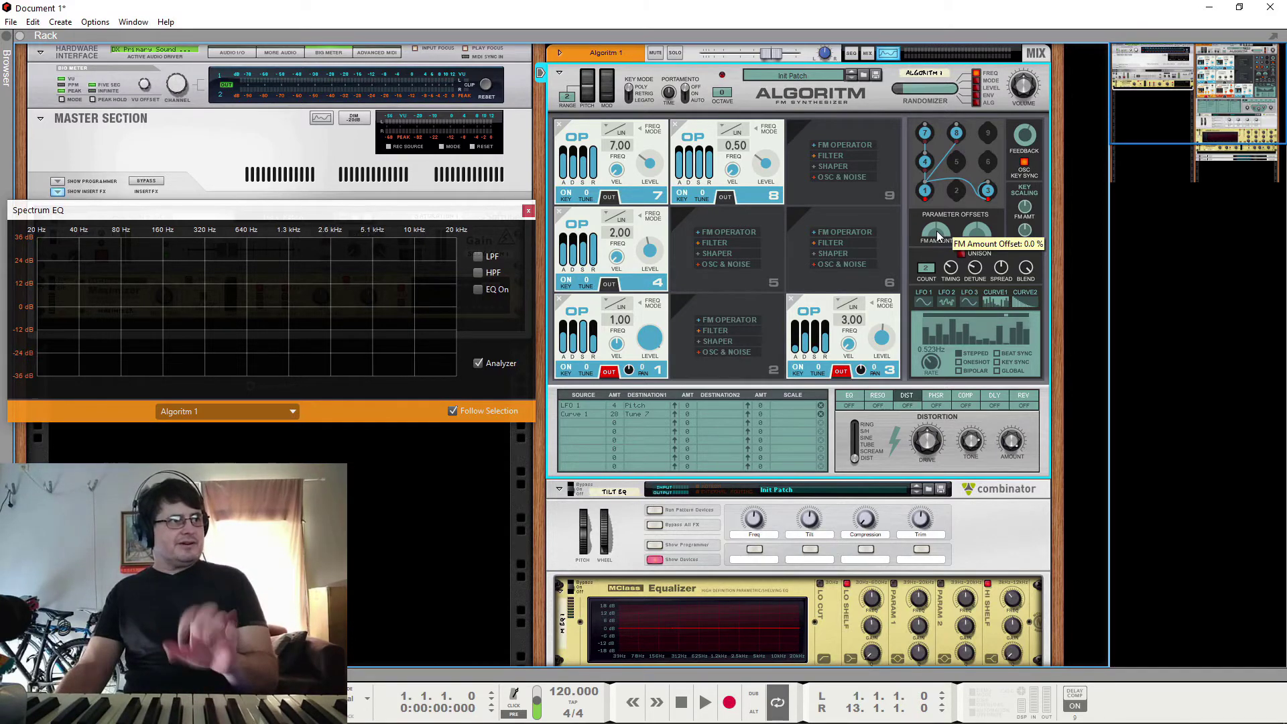
drag(936, 231, 931, 340)
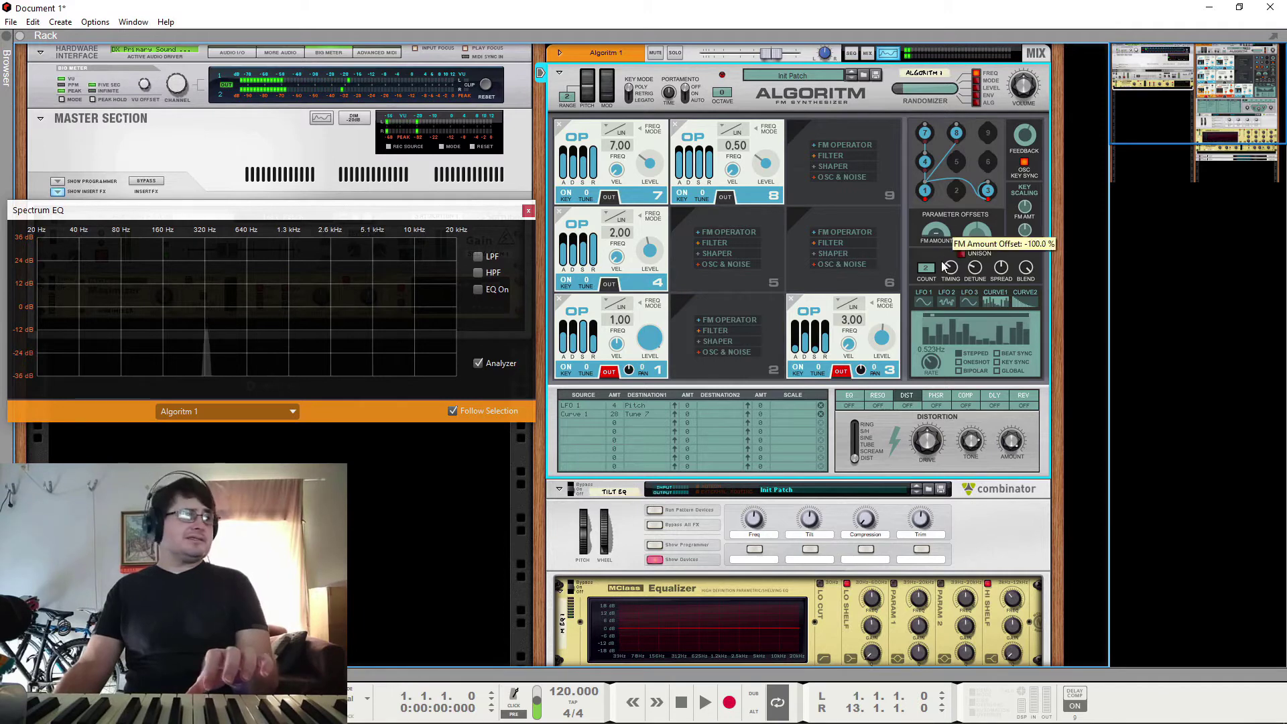
mouse_move(940, 232)
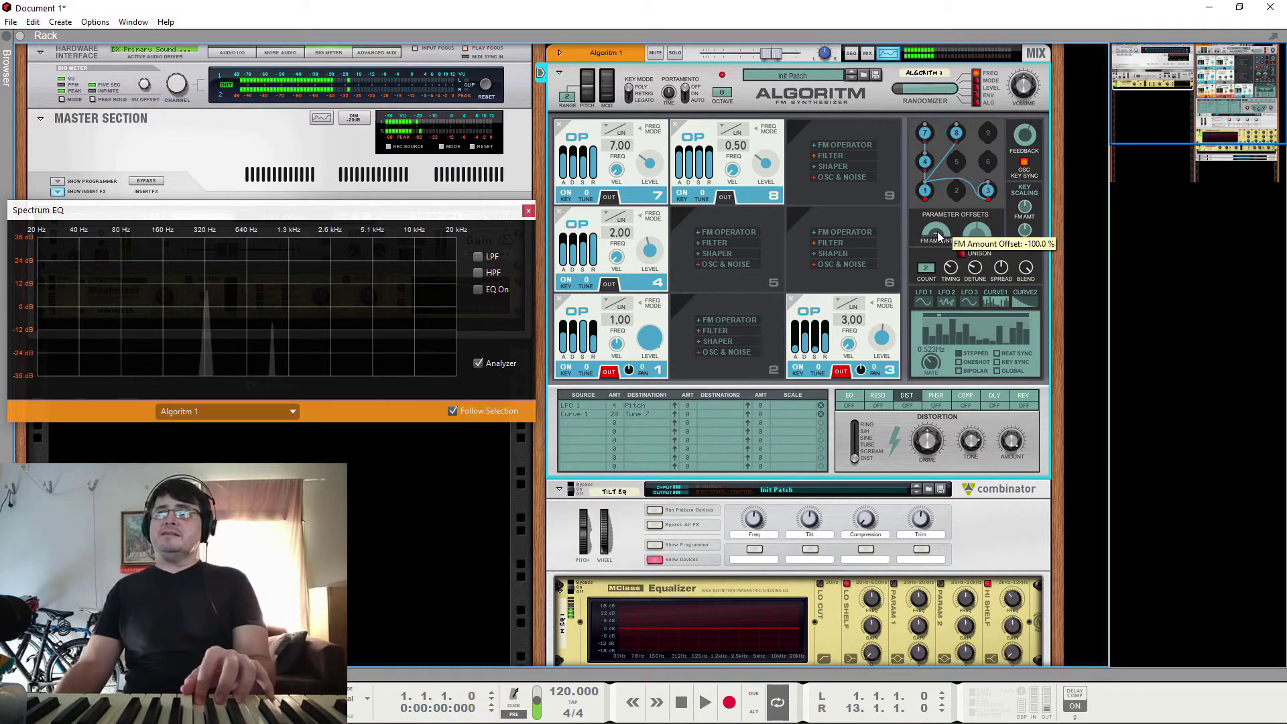
click(841, 371)
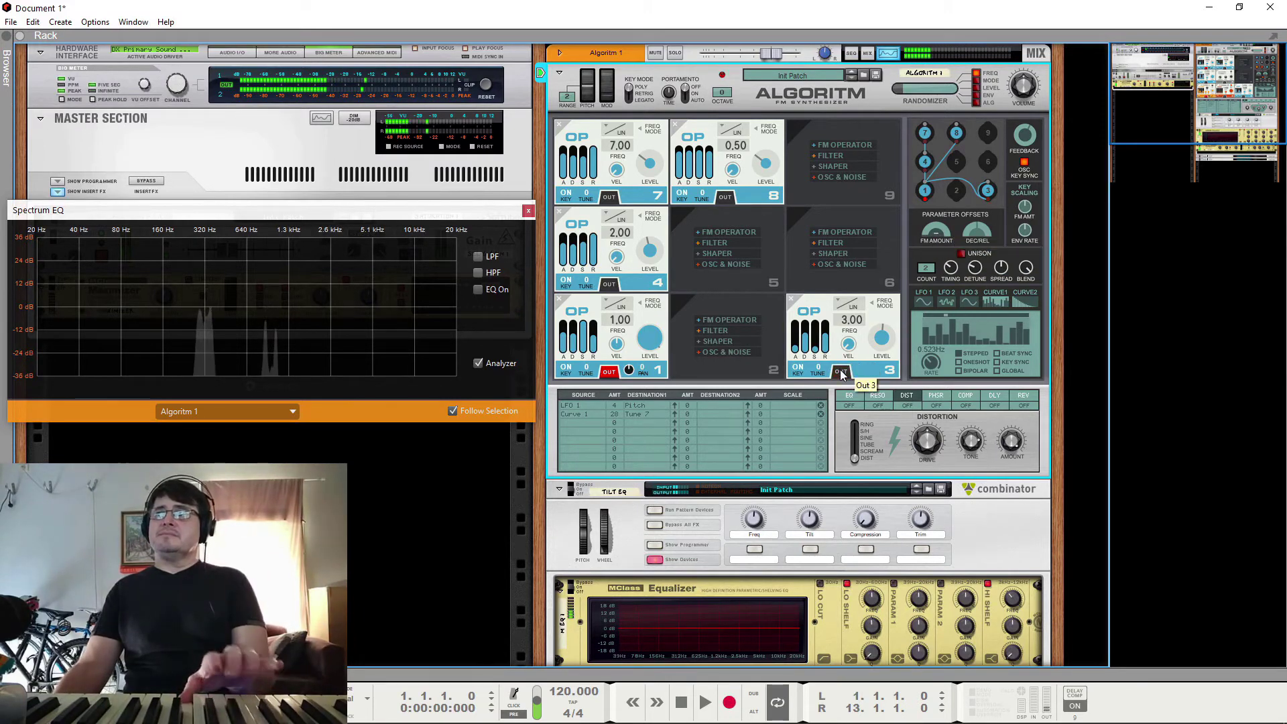
click(841, 371)
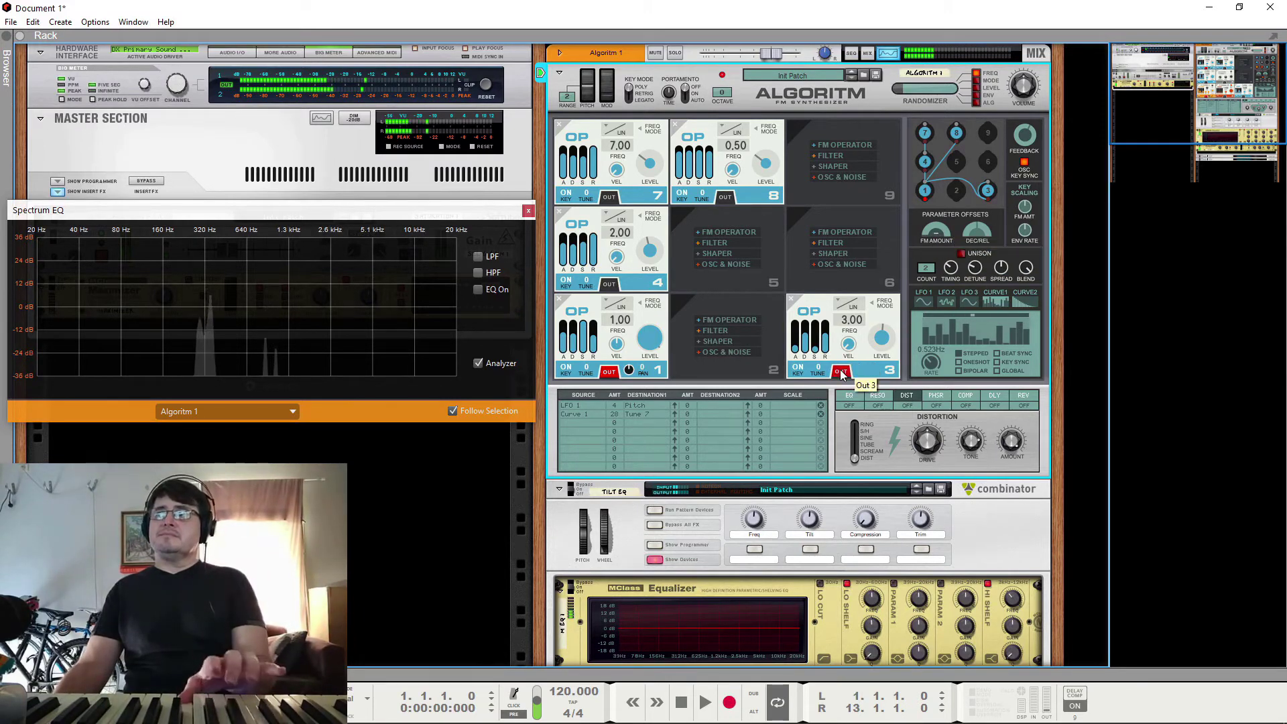
click(608, 373)
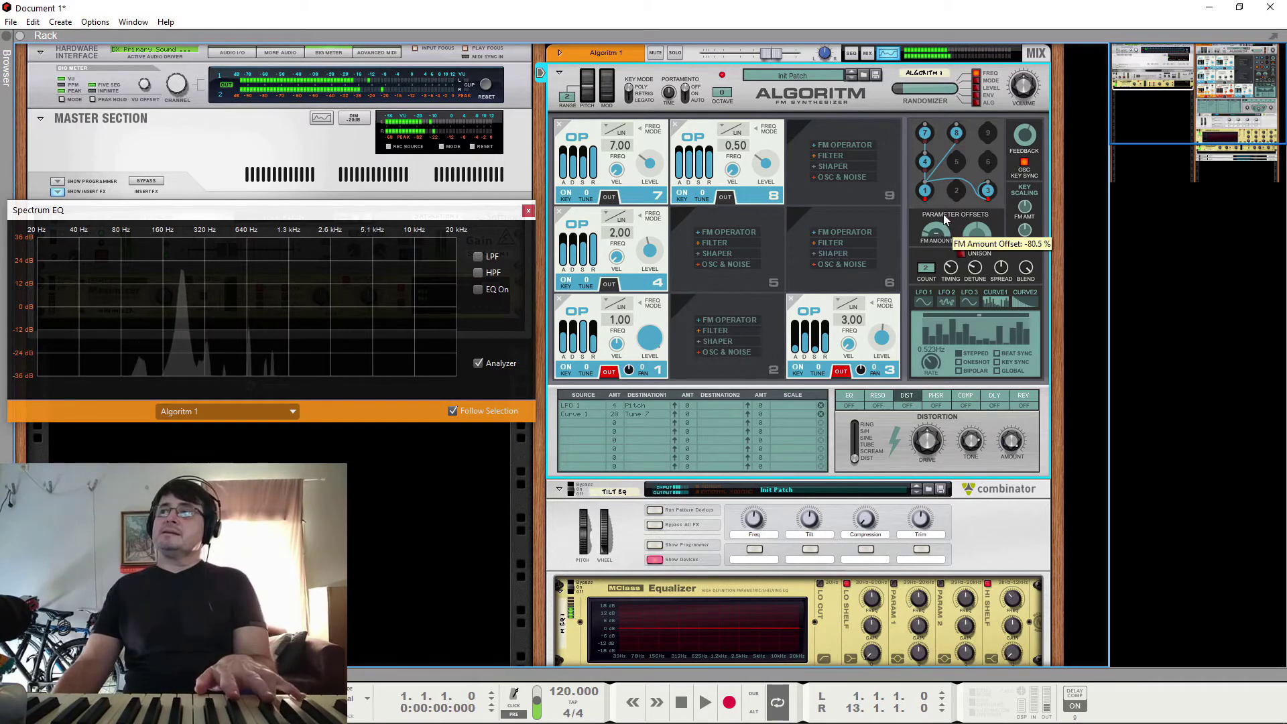
Sweep the FM Amount offset above and below zero, including settings of -27.3 %, -45.3 % and -33.6 %
drag(941, 190, 936, 147)
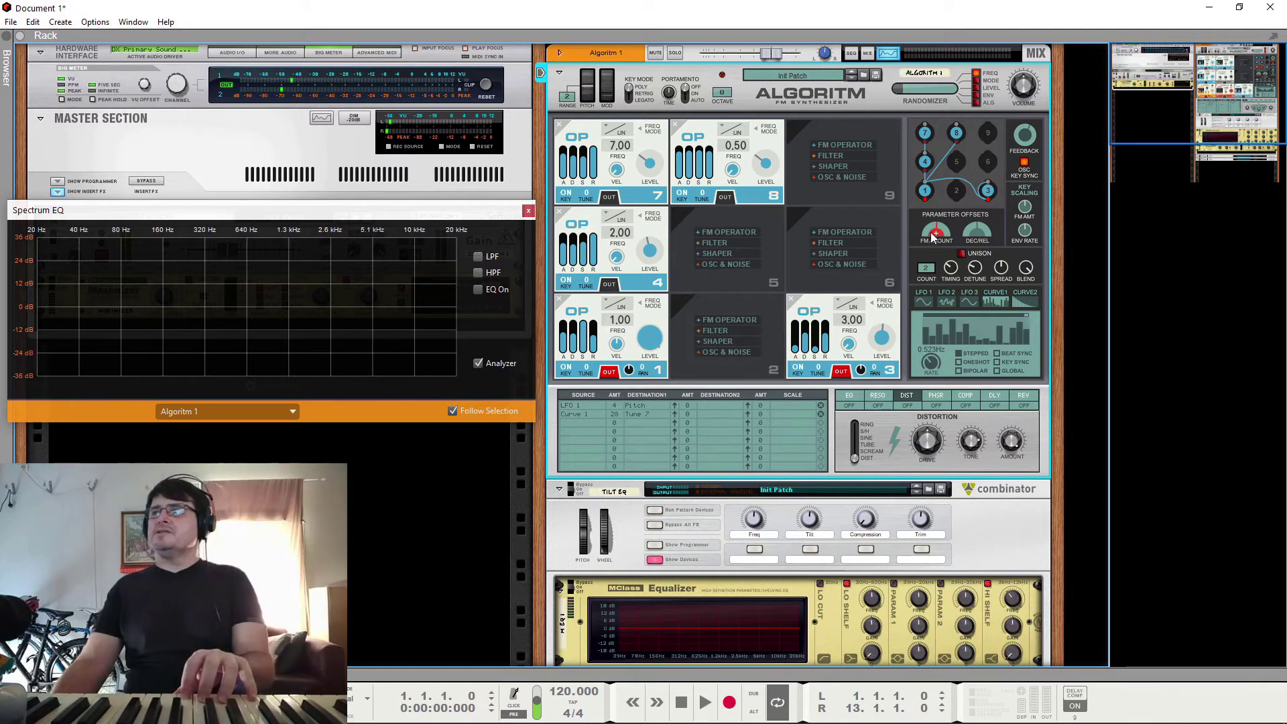
drag(938, 235, 936, 258)
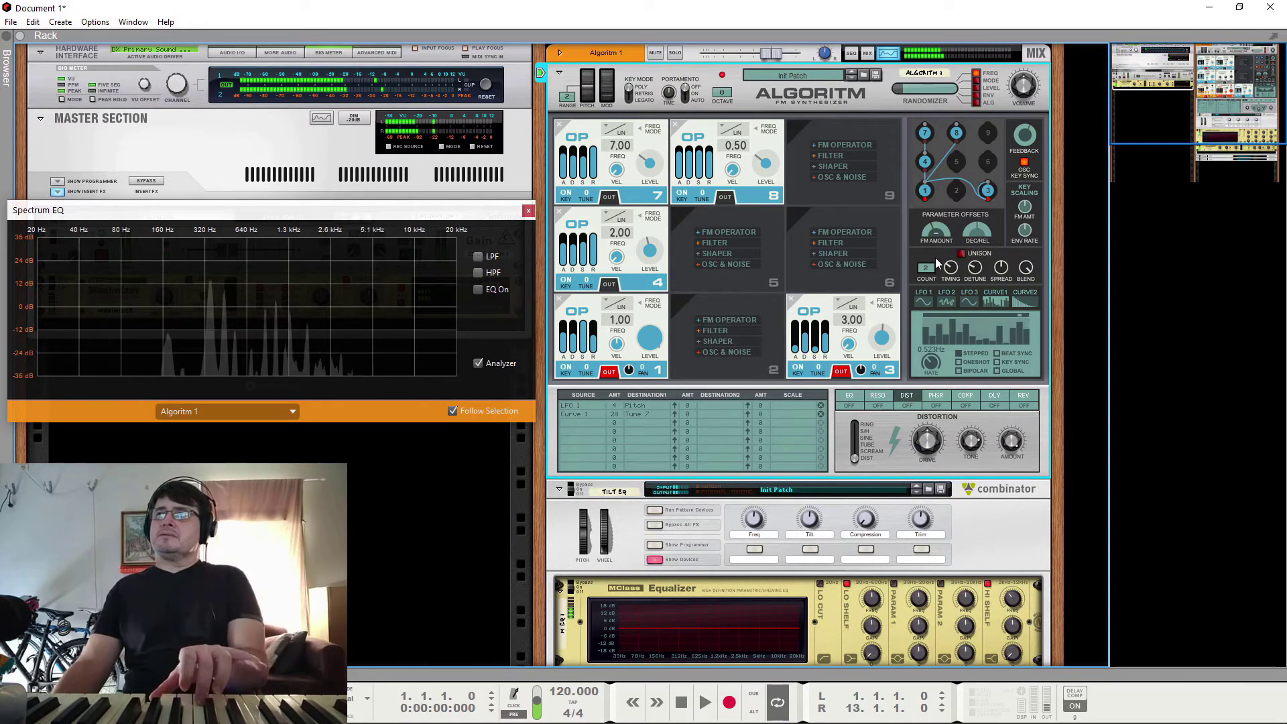
mouse_move(936, 235)
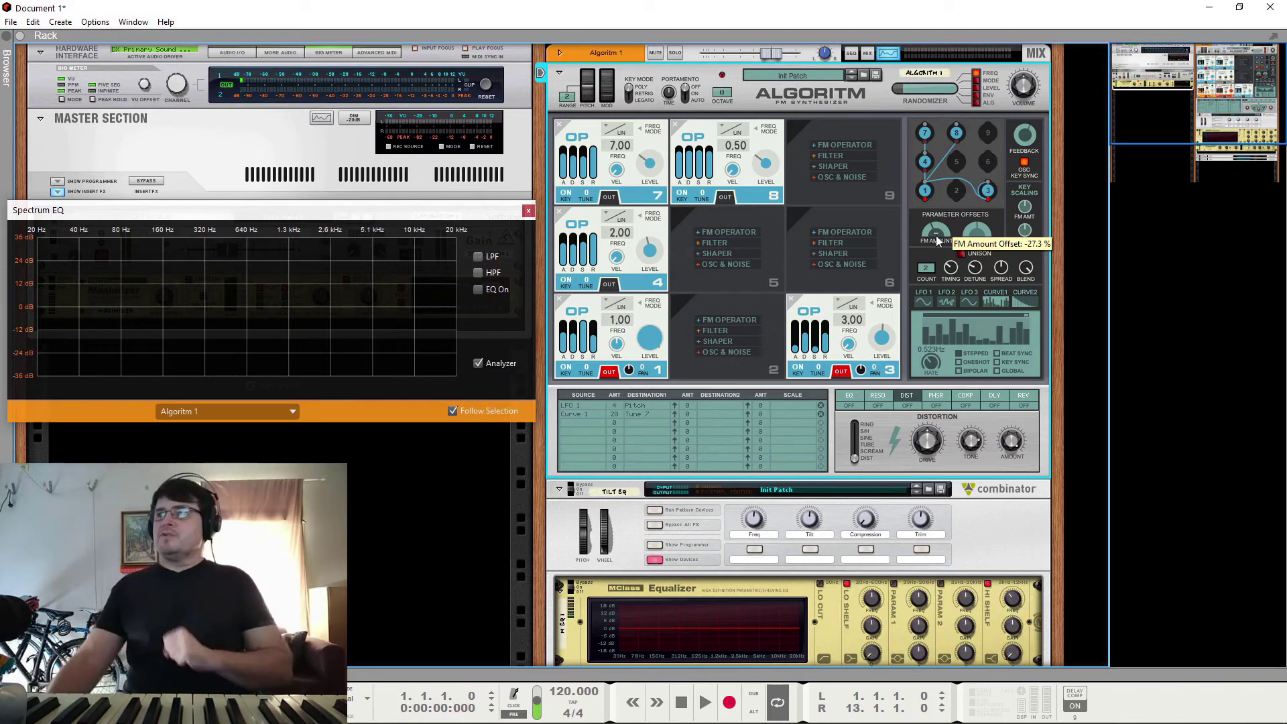
drag(943, 238, 932, 102)
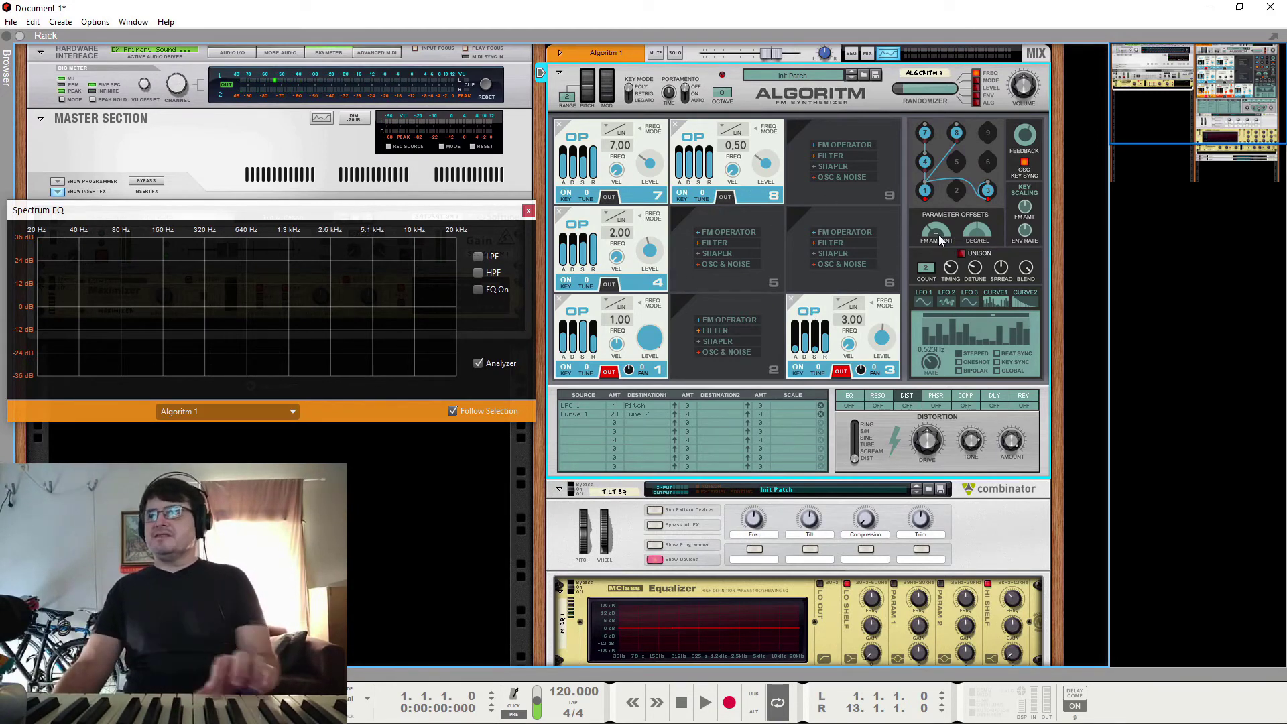
mouse_move(938, 234)
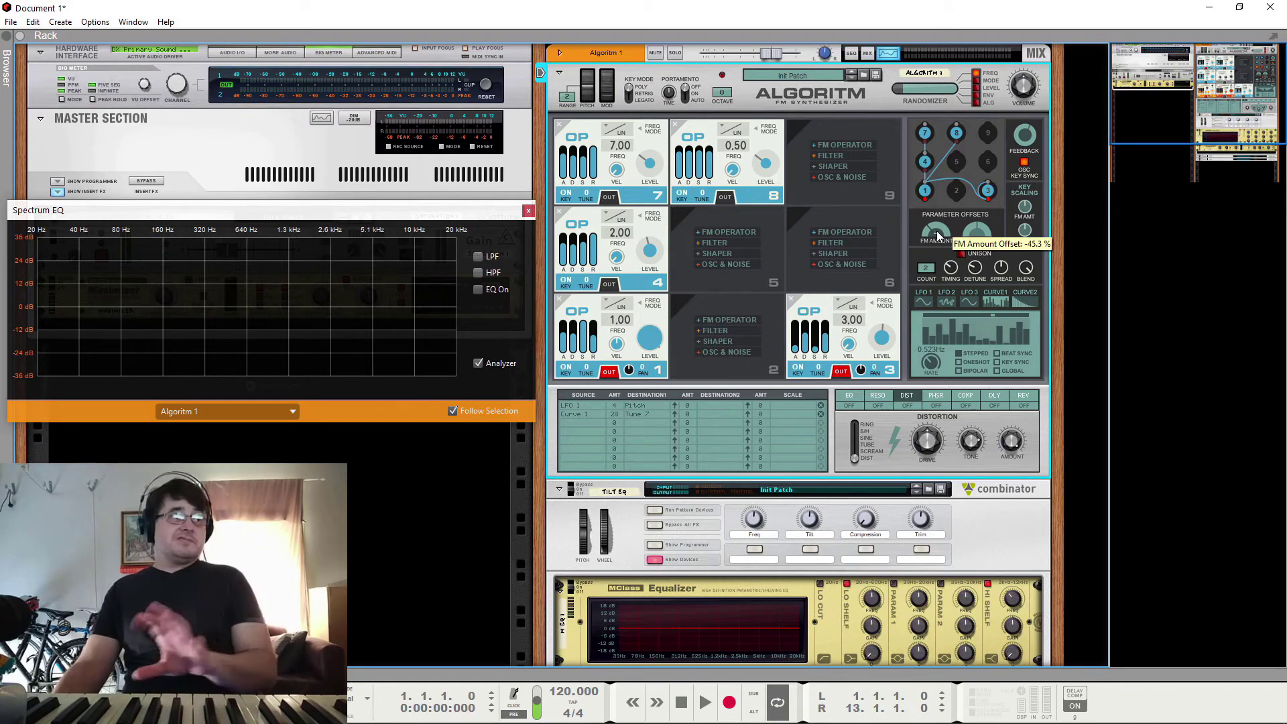
drag(938, 238, 905, 220)
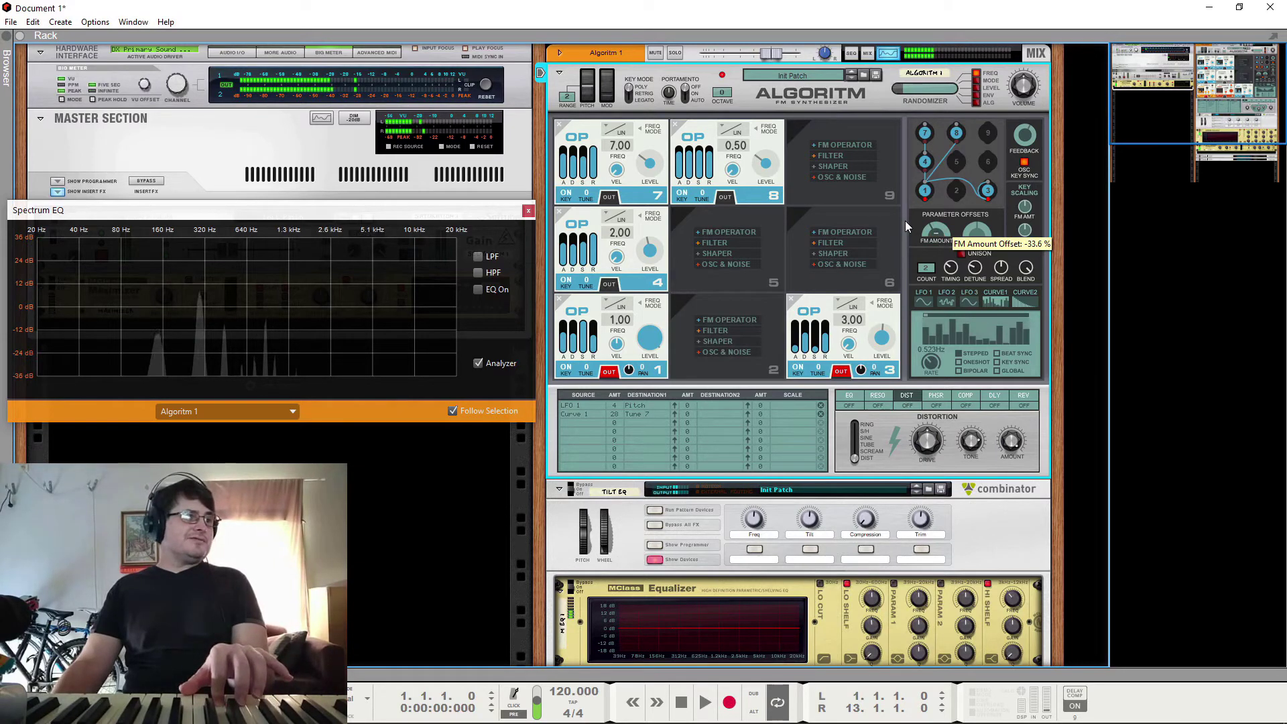
drag(905, 220, 913, 195)
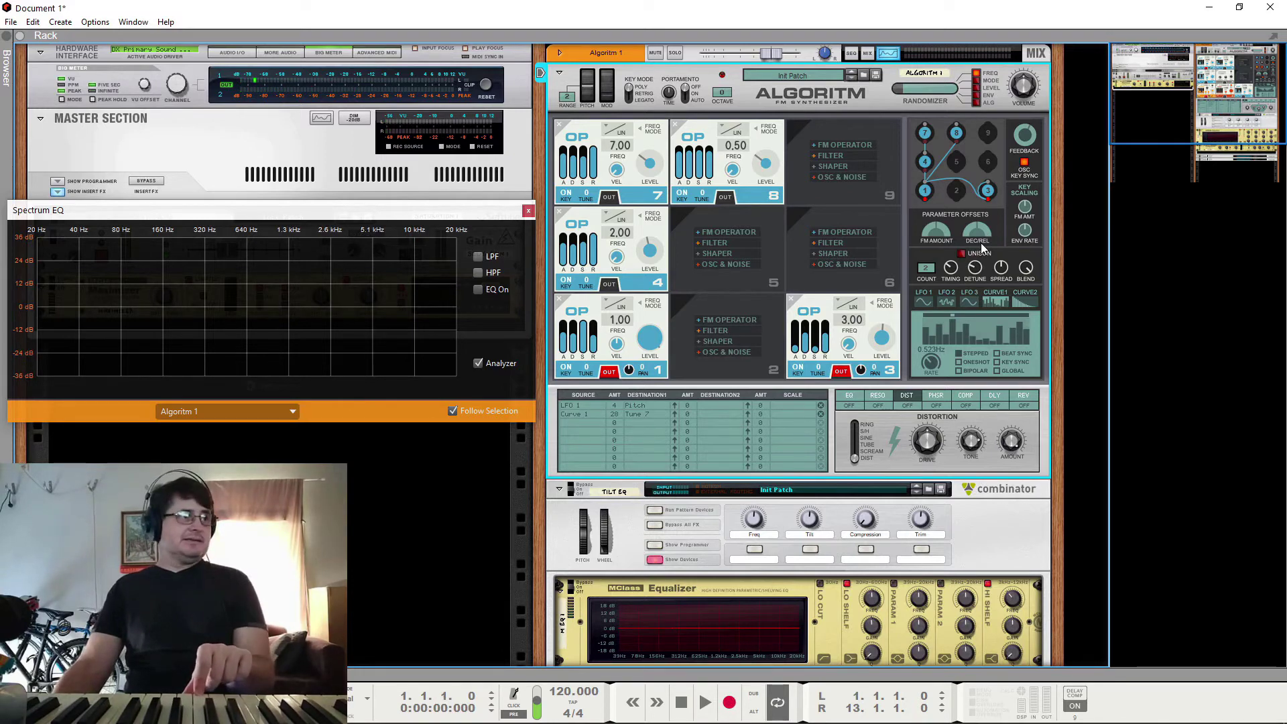
Lower the Decay/Release offset below zero and raise it in stages to 88.2 %
drag(983, 229, 1004, 369)
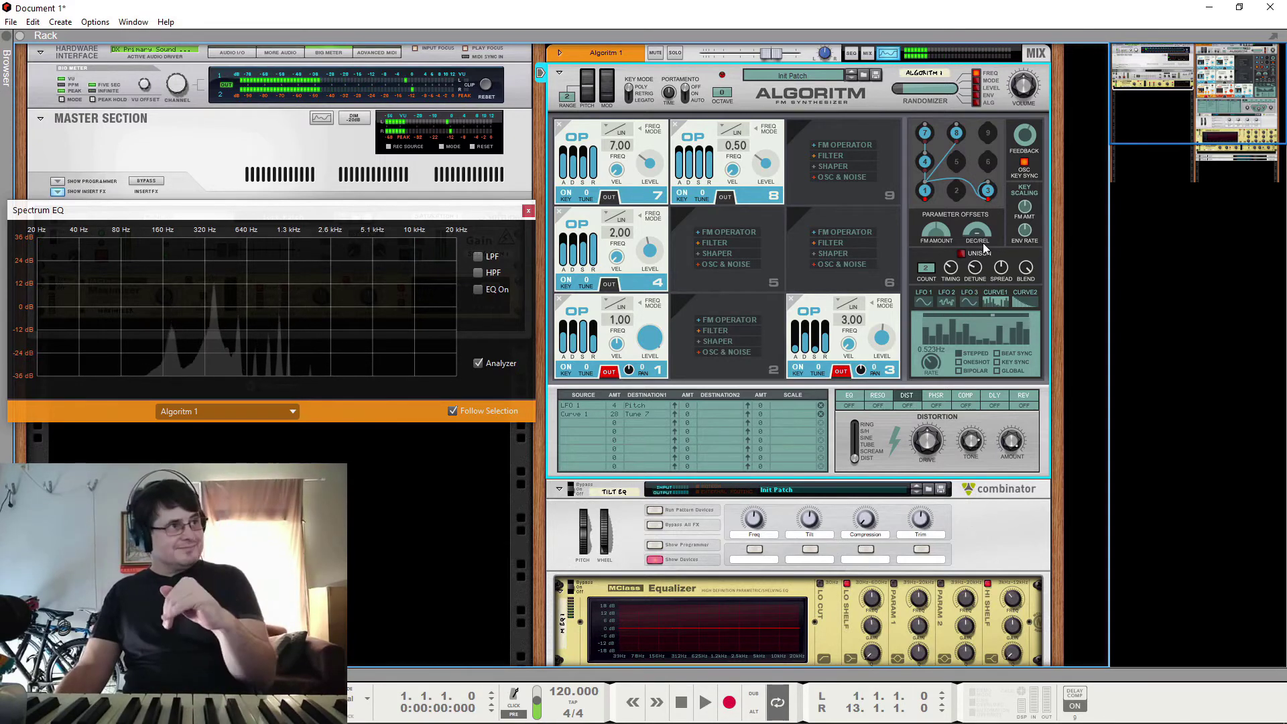
drag(979, 232, 980, 147)
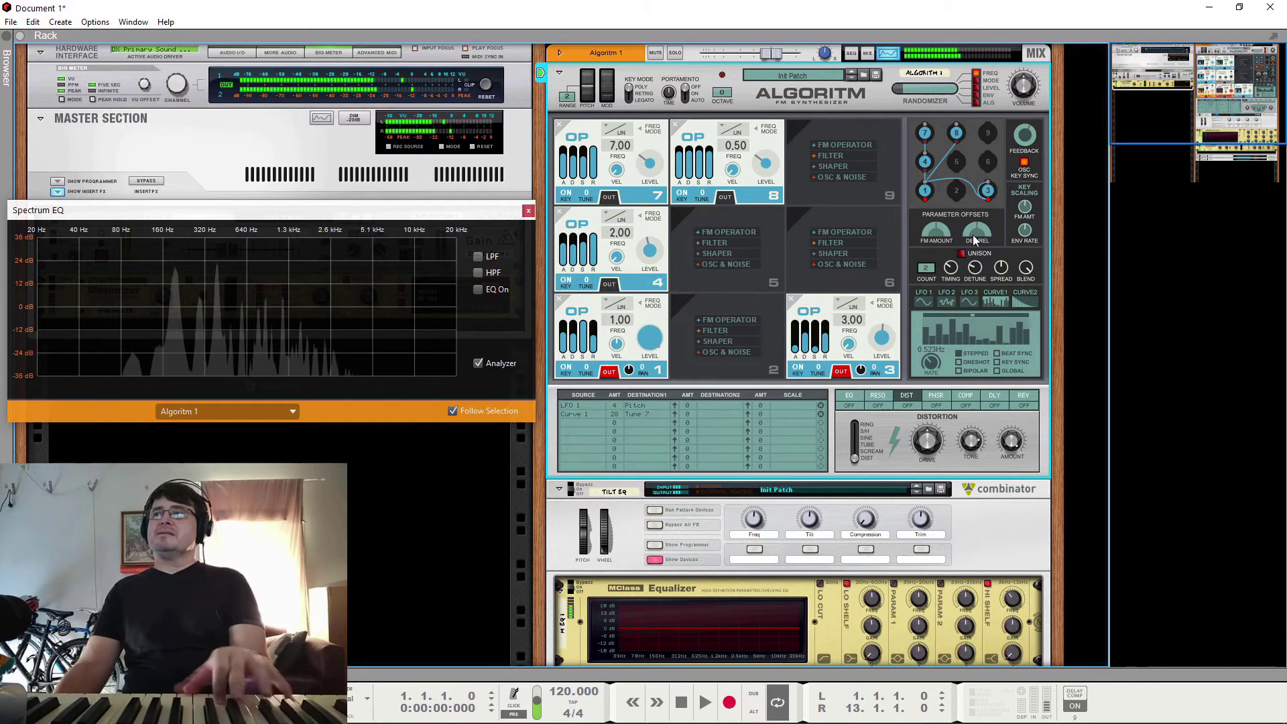
mouse_move(975, 232)
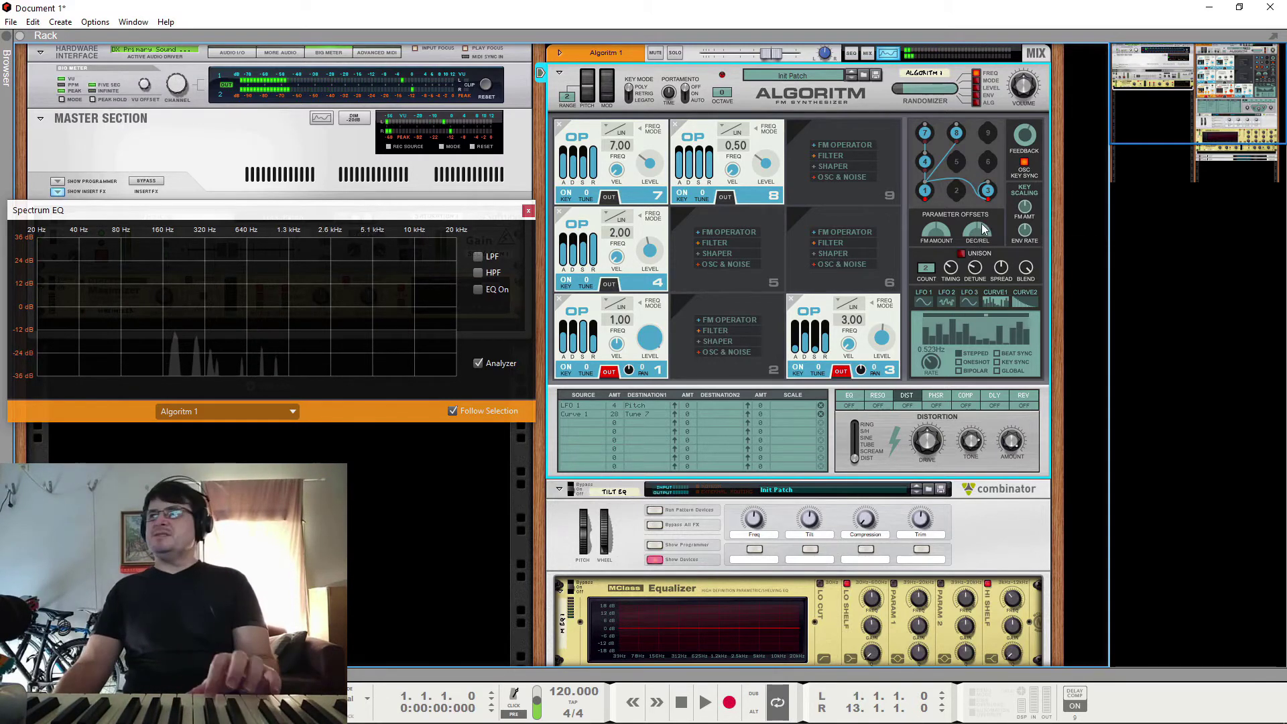
drag(980, 233, 987, 198)
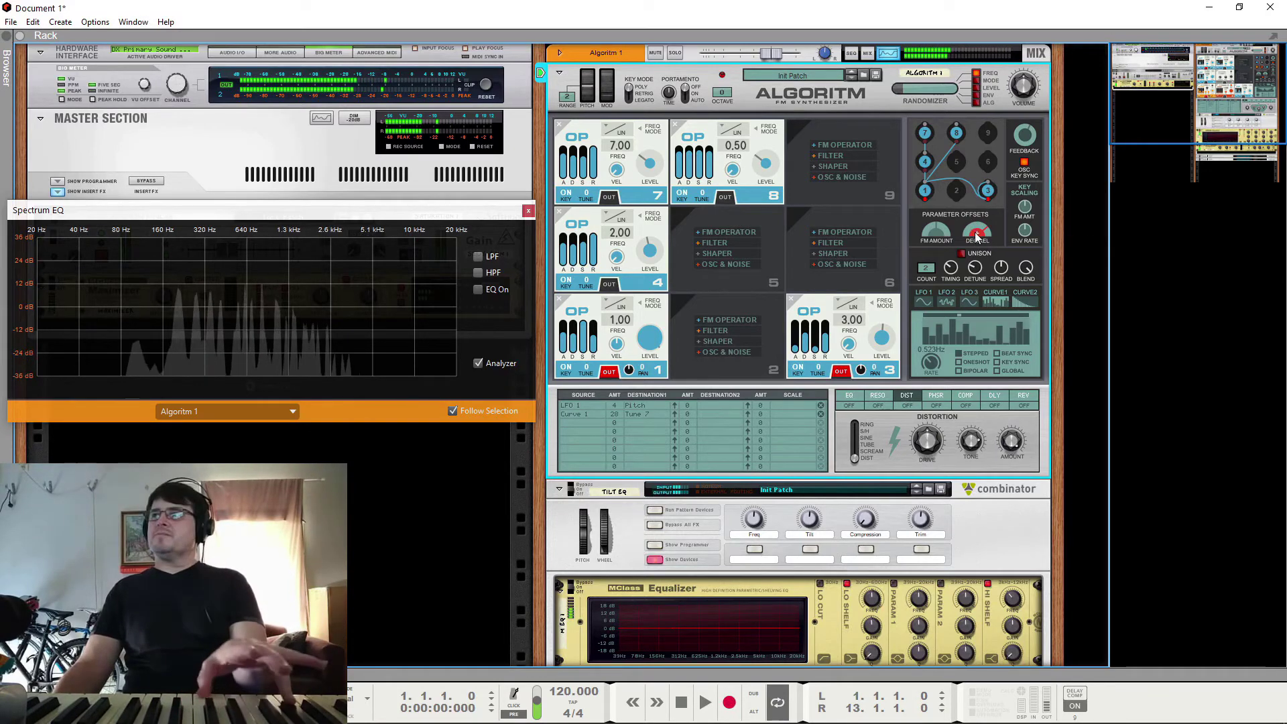
drag(972, 229, 984, 212)
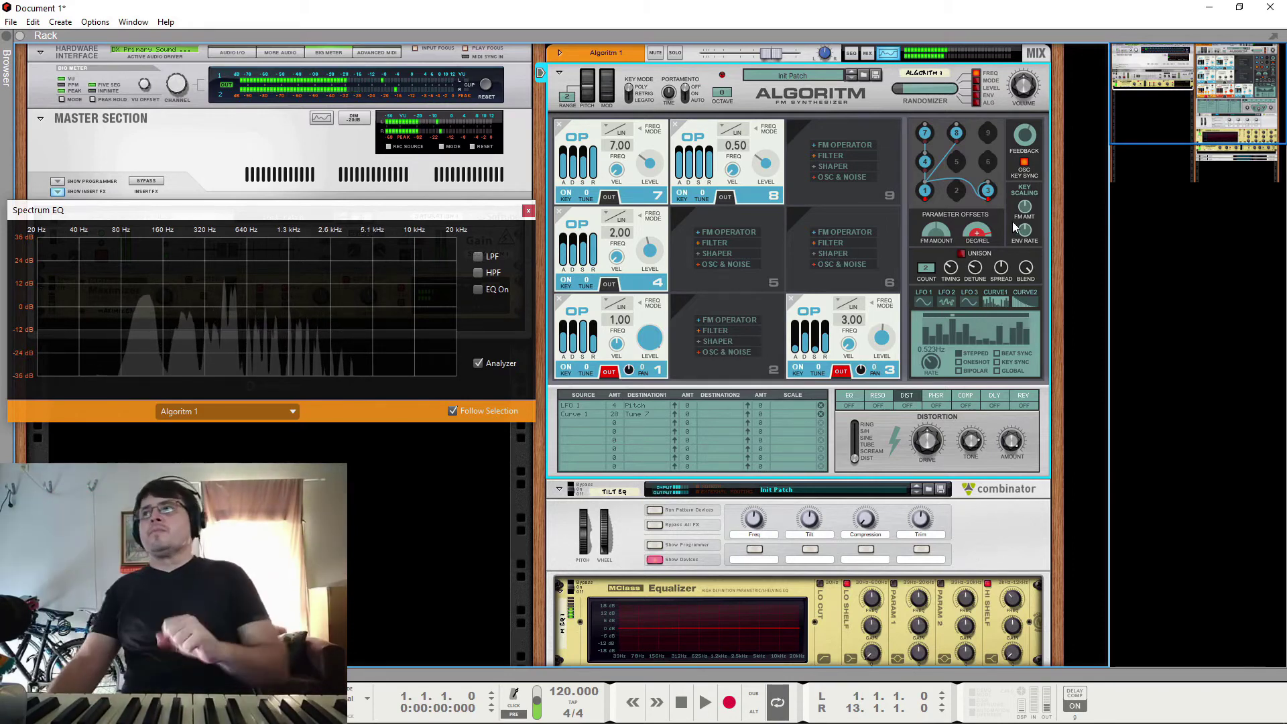
mouse_move(978, 235)
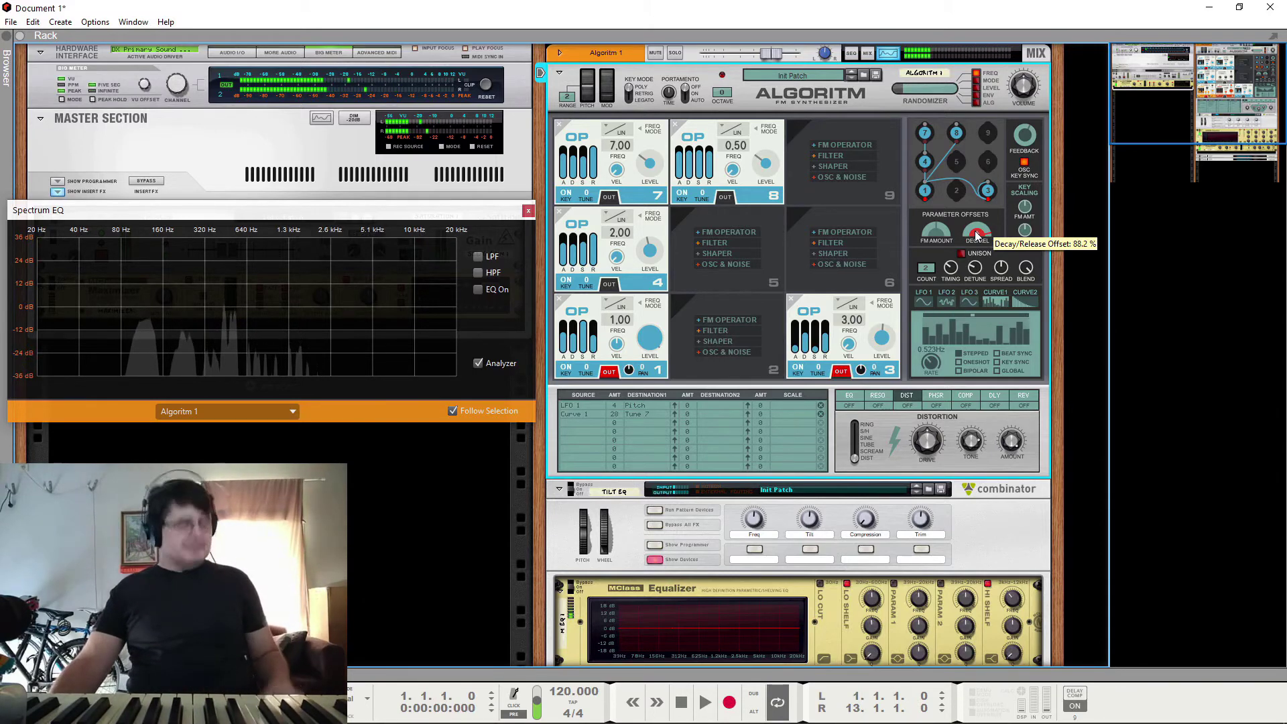
Bring the Decay/Release offset down below zero and raise it back toward its centre setting
drag(977, 233, 975, 261)
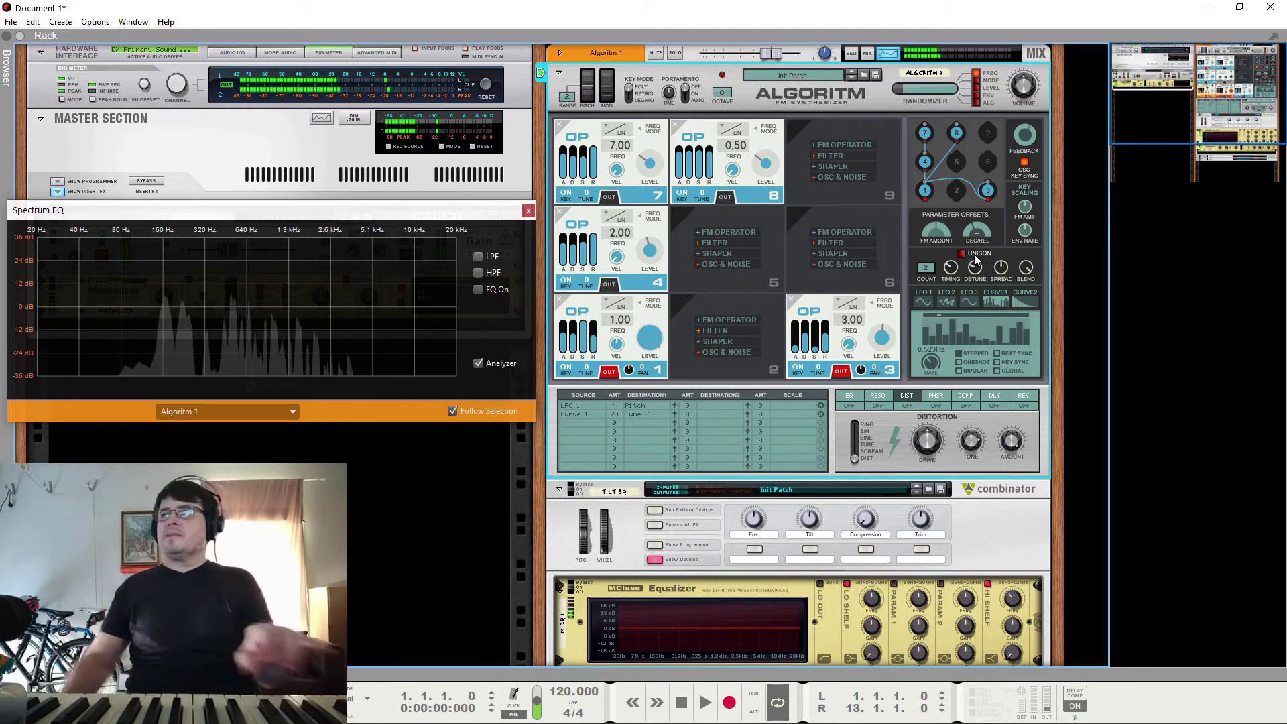
drag(978, 232, 996, 183)
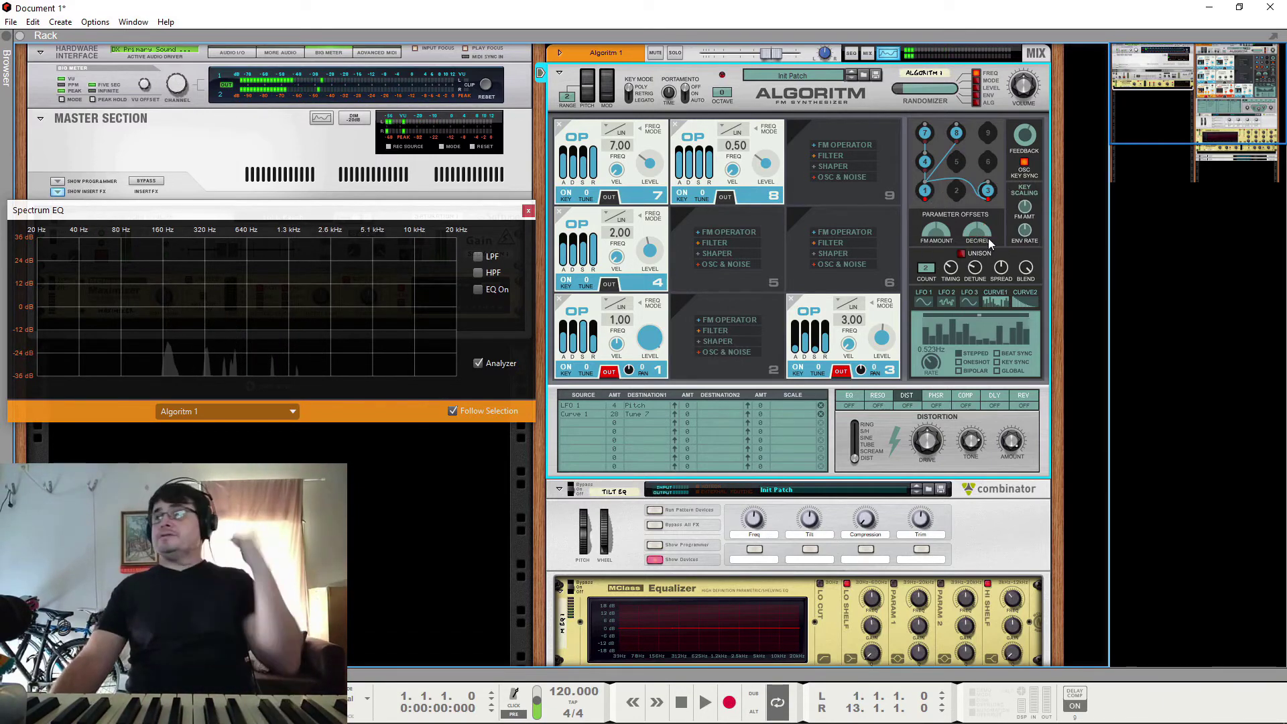
mouse_move(1028, 218)
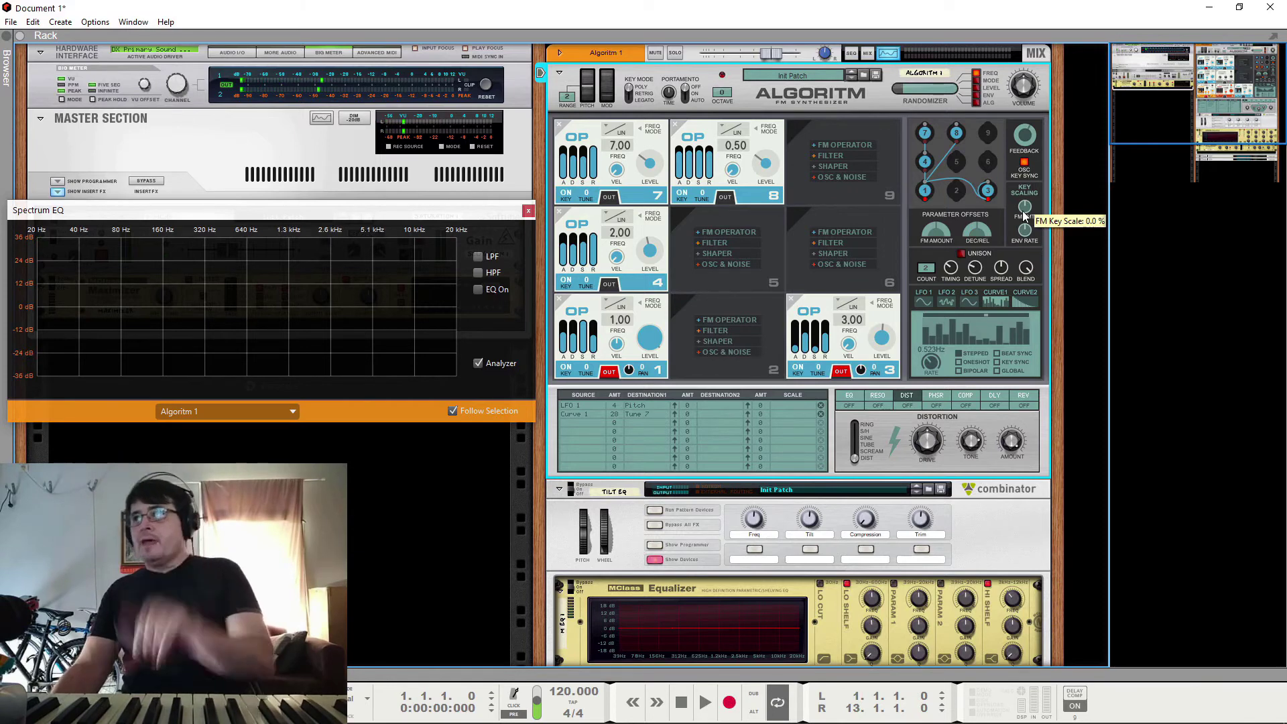
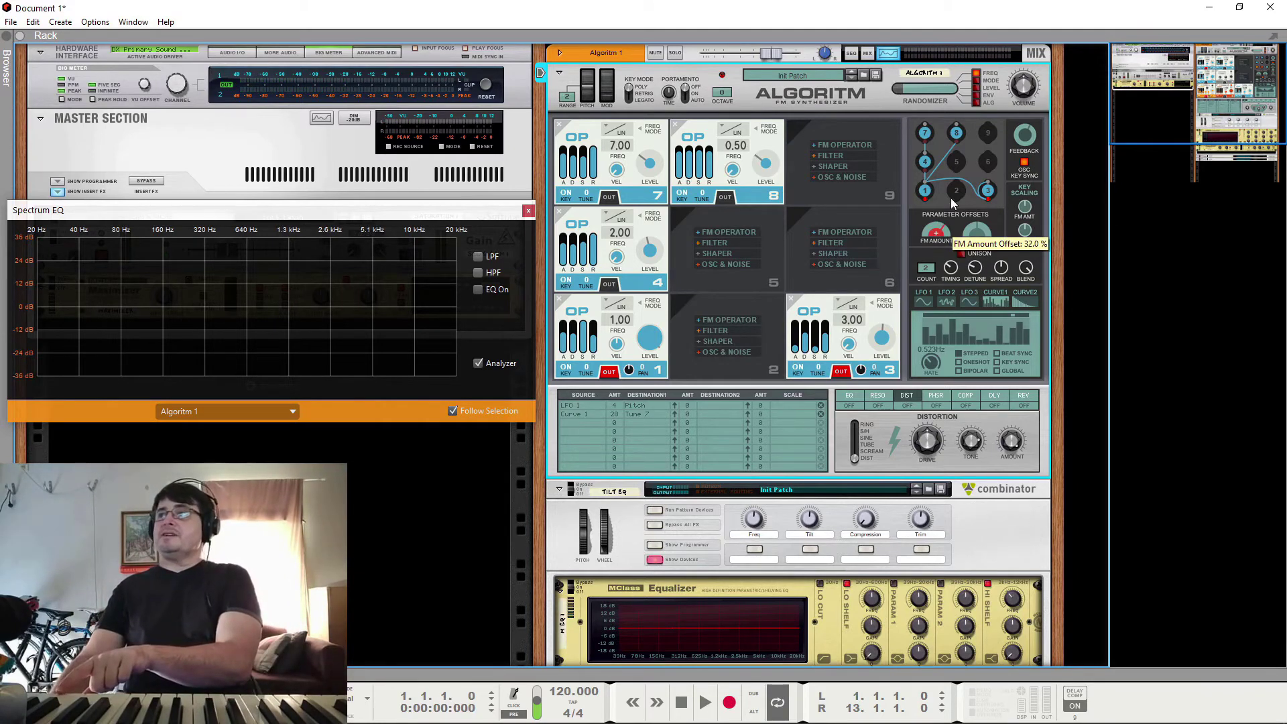
Vary the FM Amount key scaling above and below centre, including a setting of -43.8 %, and try the Env Rate key scaling
drag(1037, 218, 1027, 232)
mouse_move(1024, 242)
mouse_down()
mouse_move(1027, 279)
mouse_move(1032, 176)
mouse_move(1039, 267)
mouse_move(1039, 254)
mouse_up()
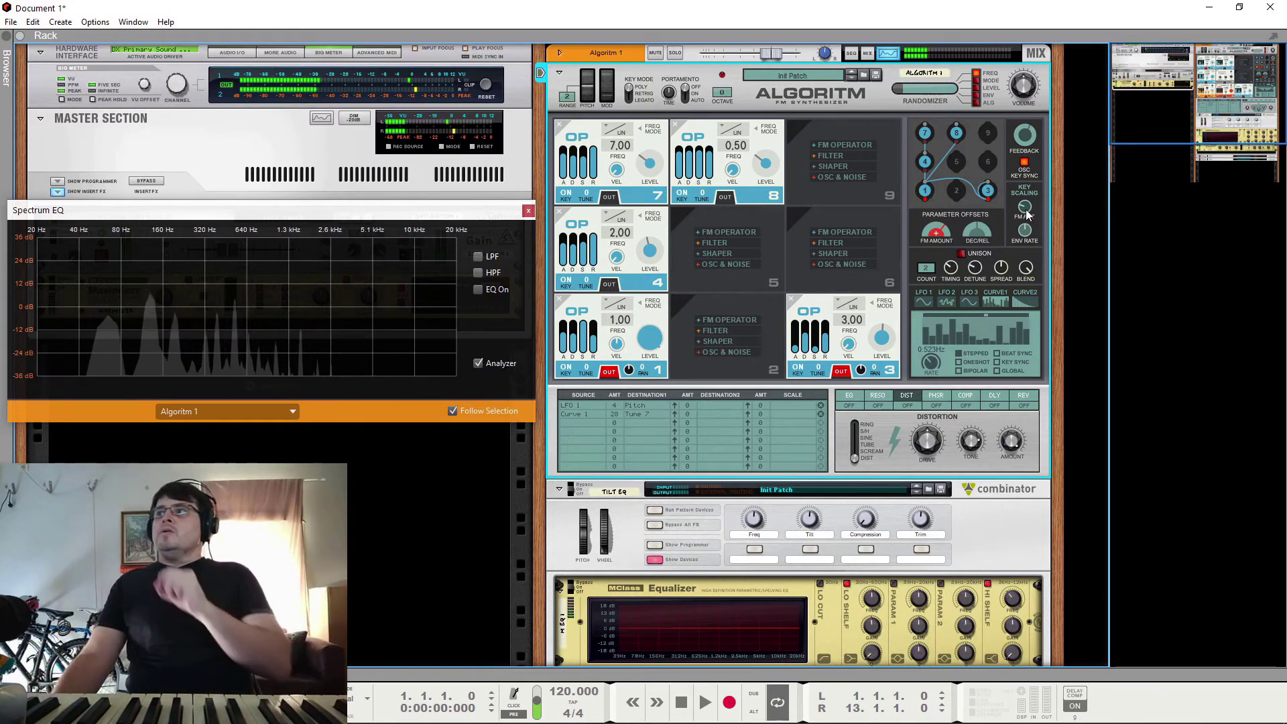
mouse_move(1026, 214)
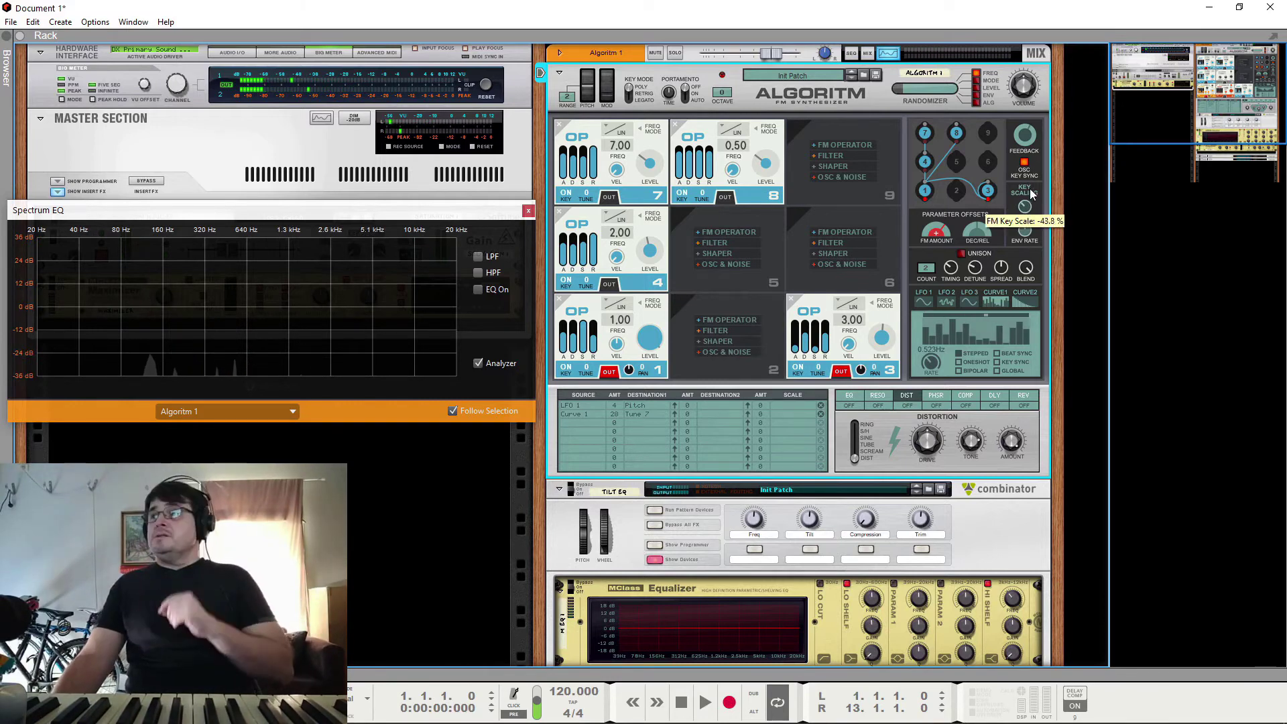
drag(1027, 209, 1029, 171)
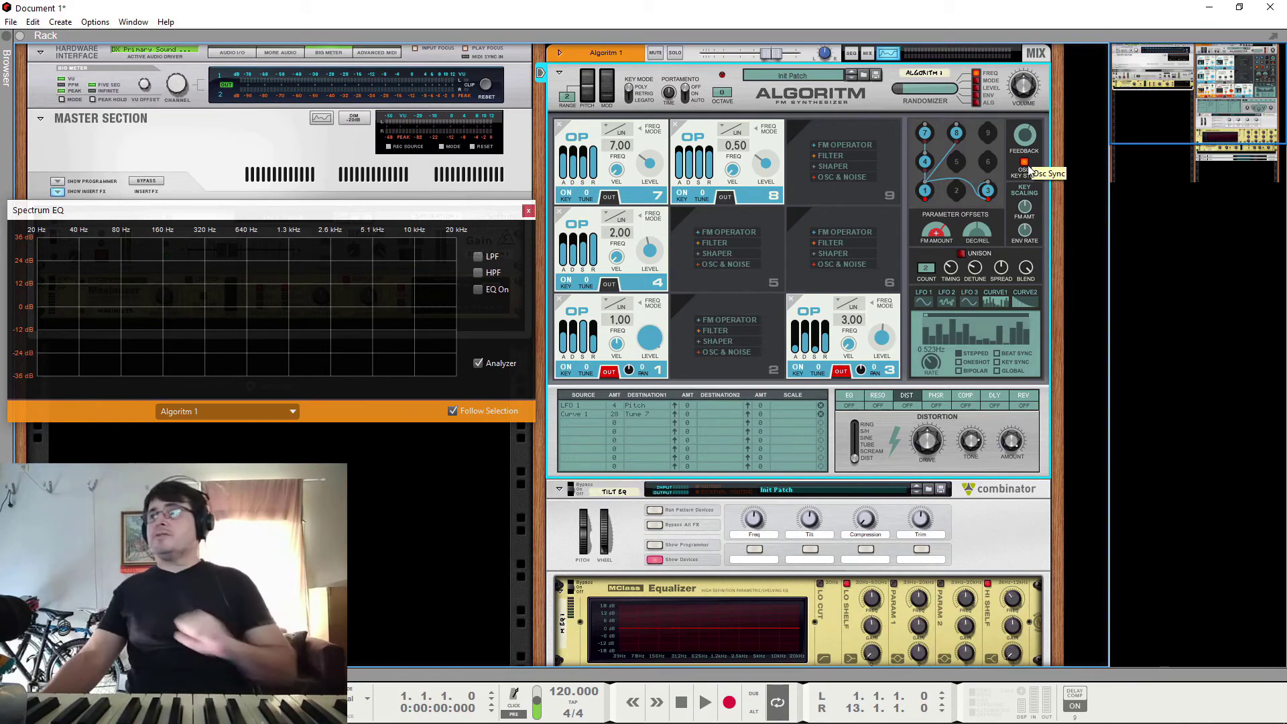
drag(1026, 209, 1022, 235)
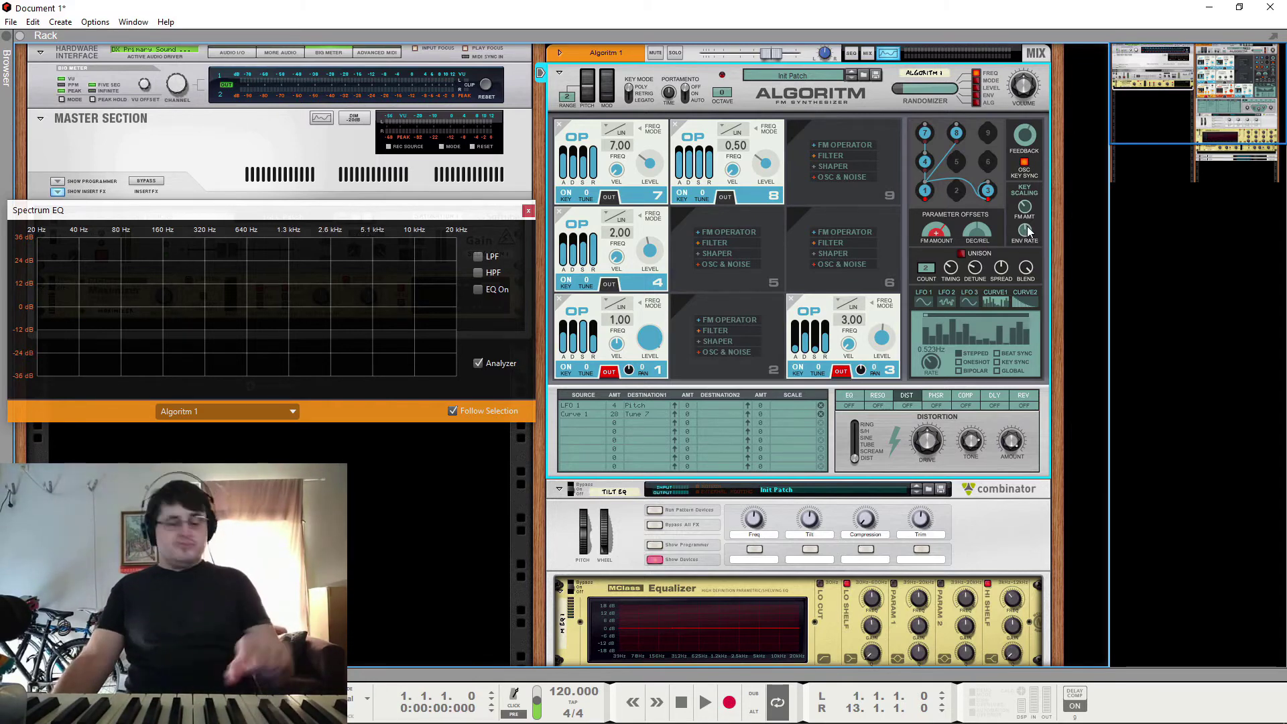
Switch off operator 1's output, sweep the Env Rate key scaling on operator 3 alone, and reset it to centre
drag(1029, 231, 1020, 312)
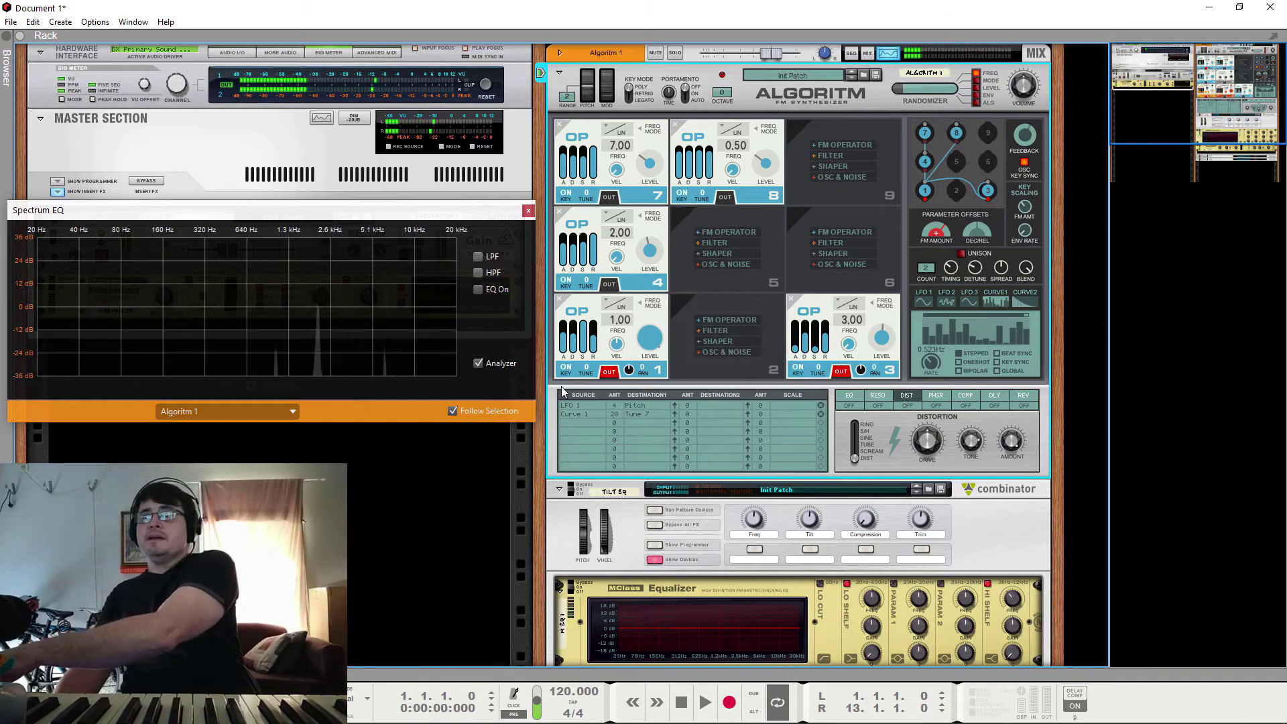
click(609, 372)
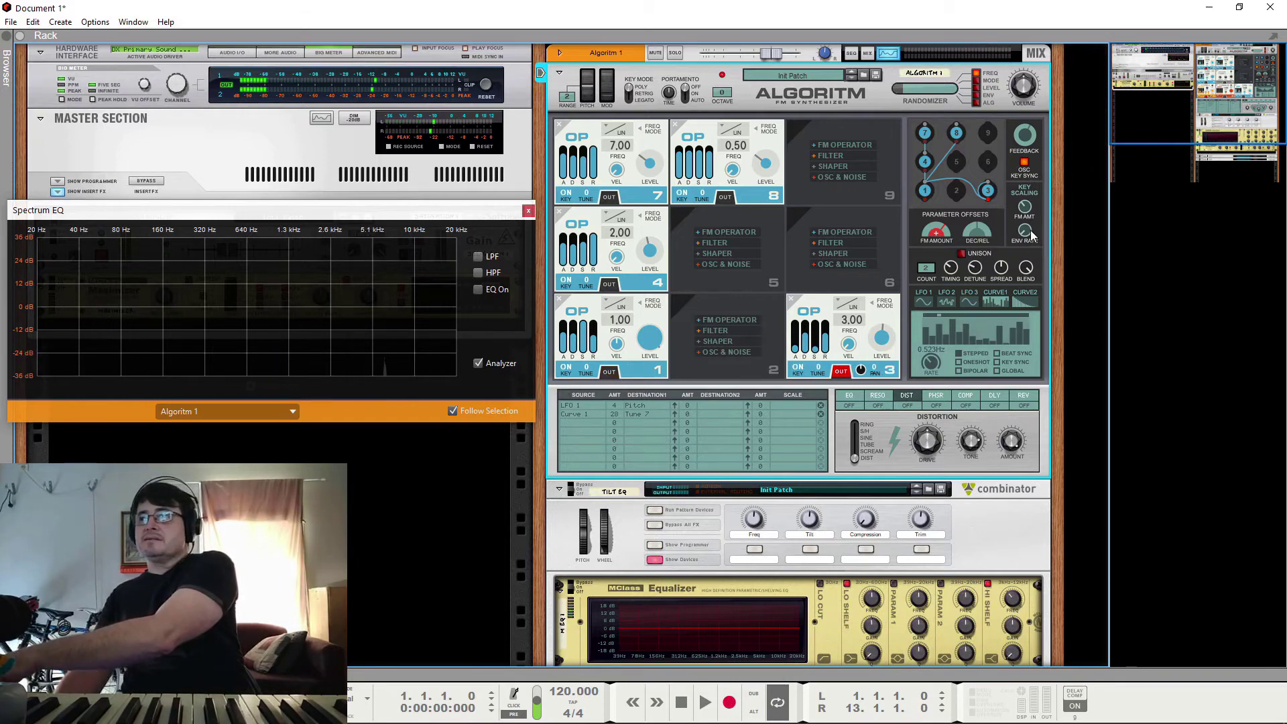
mouse_move(1033, 235)
mouse_down()
mouse_move(1034, 140)
mouse_move(1033, 213)
mouse_up()
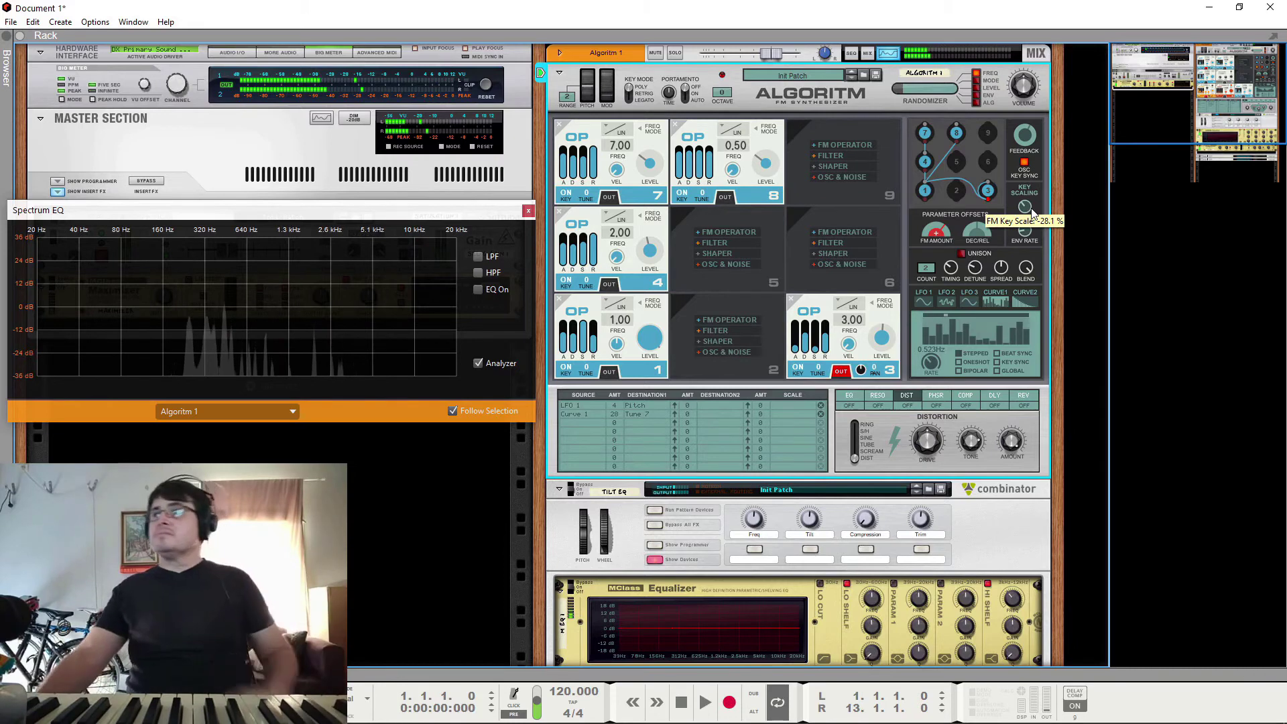
ctrl+click(1033, 238)
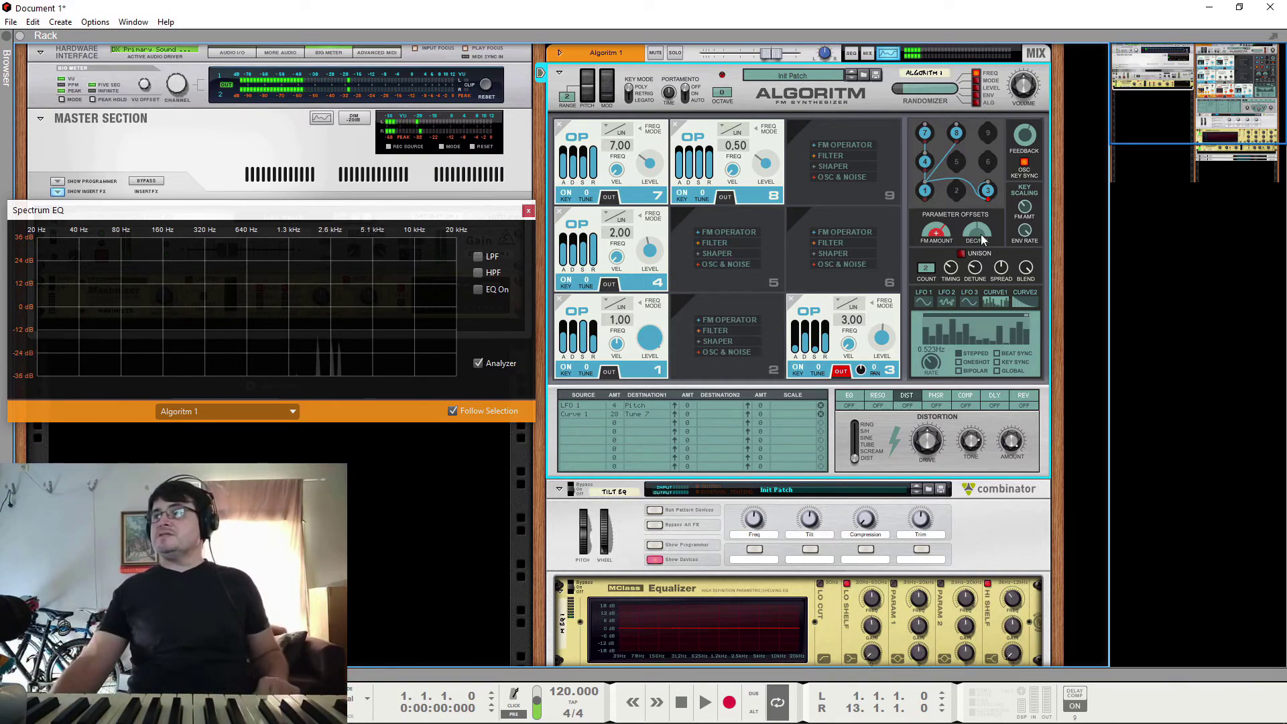
click(1028, 231)
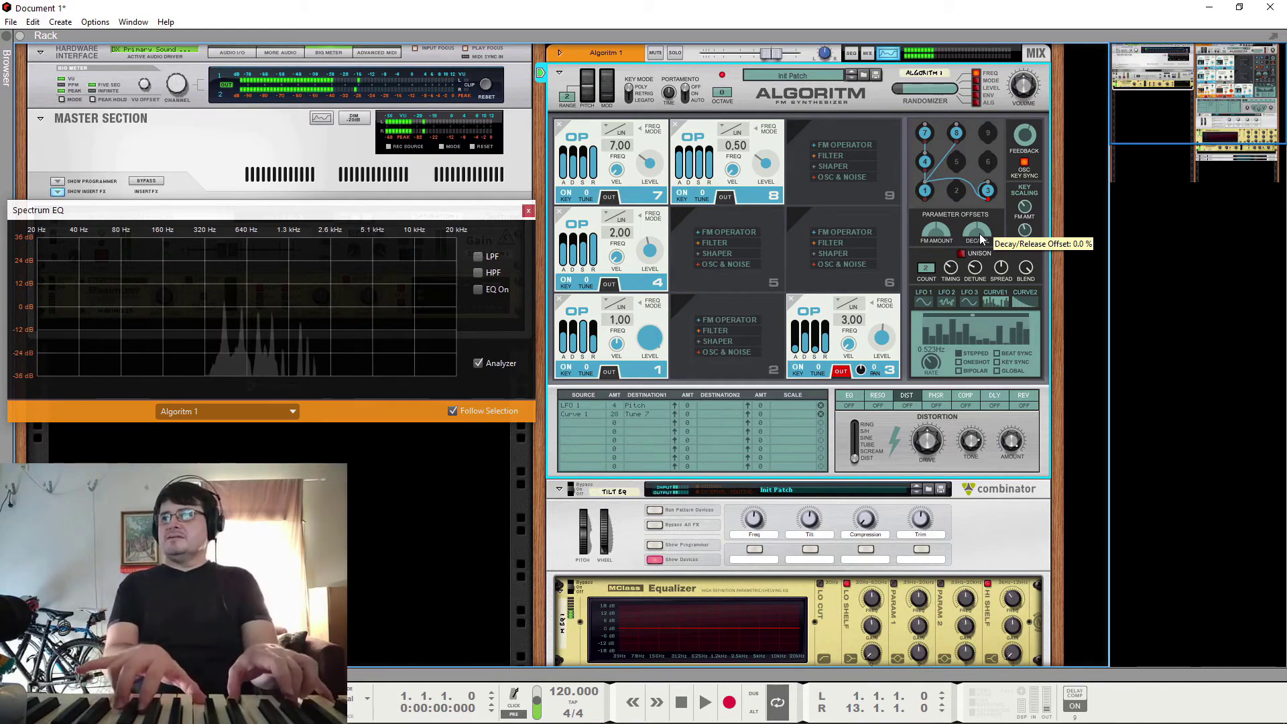
Switch operator 1's output back on and vary the FM Amount offset
click(613, 372)
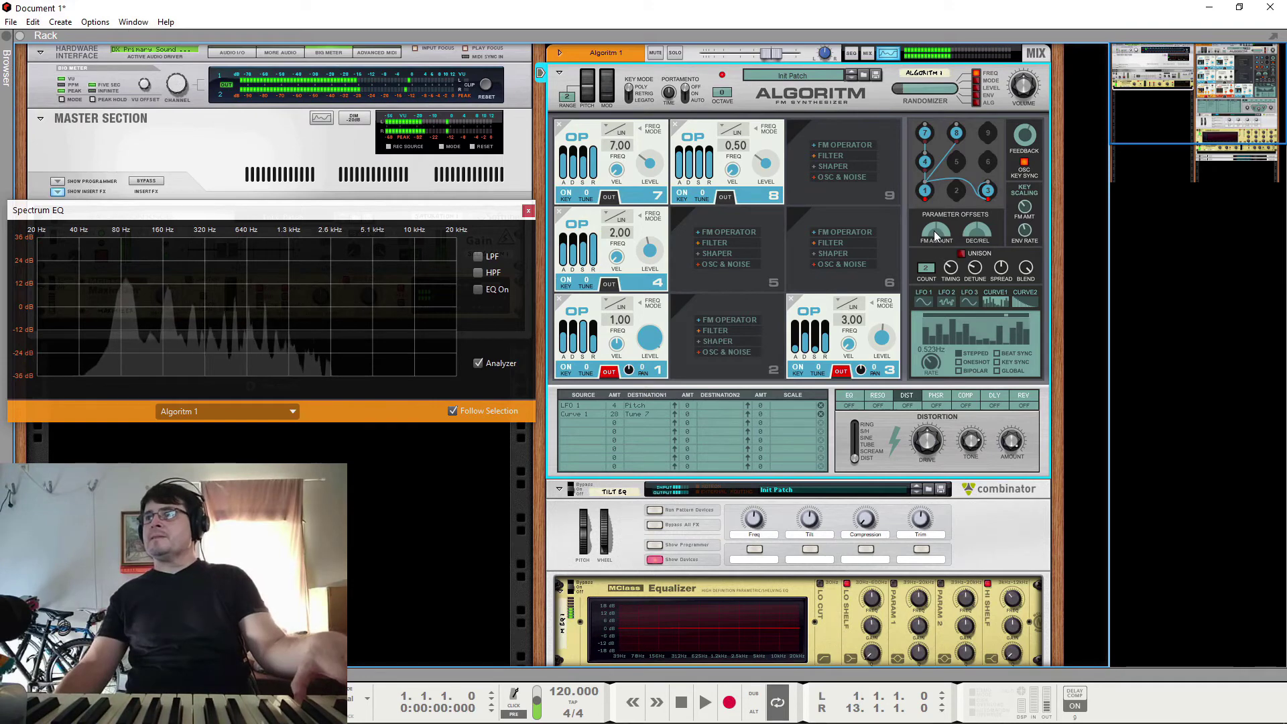
drag(935, 231, 931, 251)
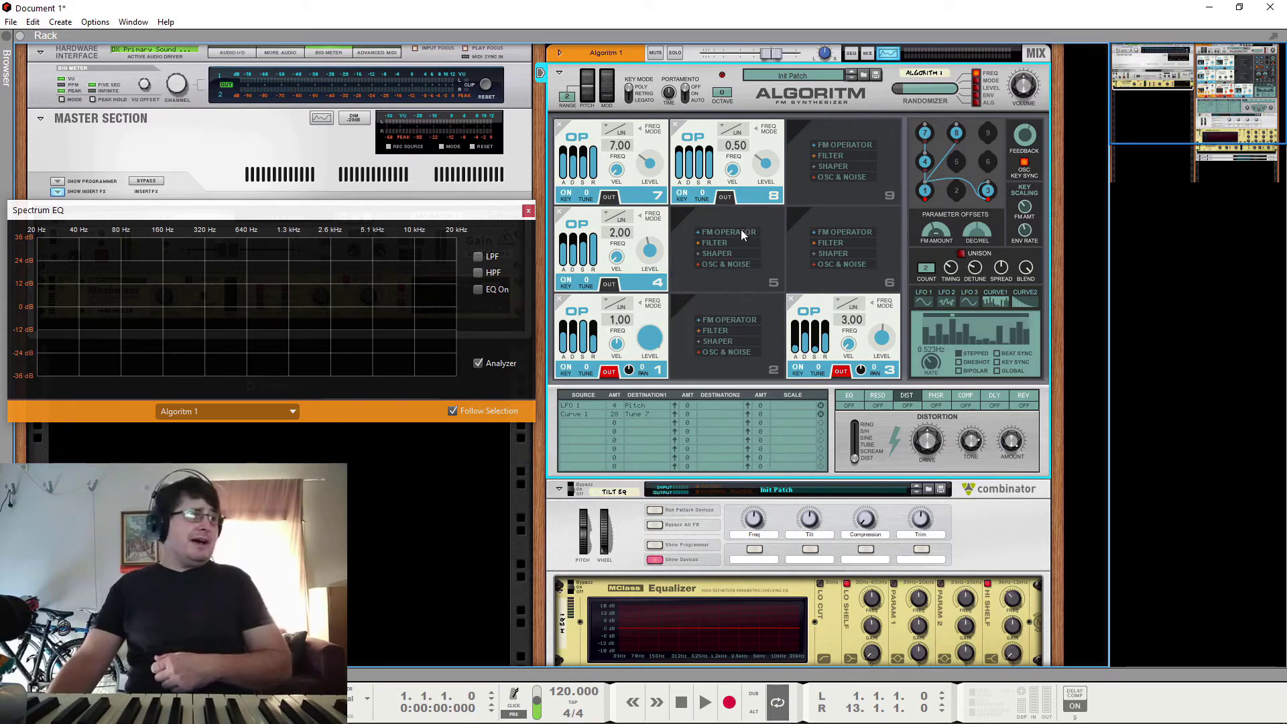
Add an FM operator in slot 6 with ratio 20.00 and level -9.3 dB, and route it to operator 4 too
click(826, 231)
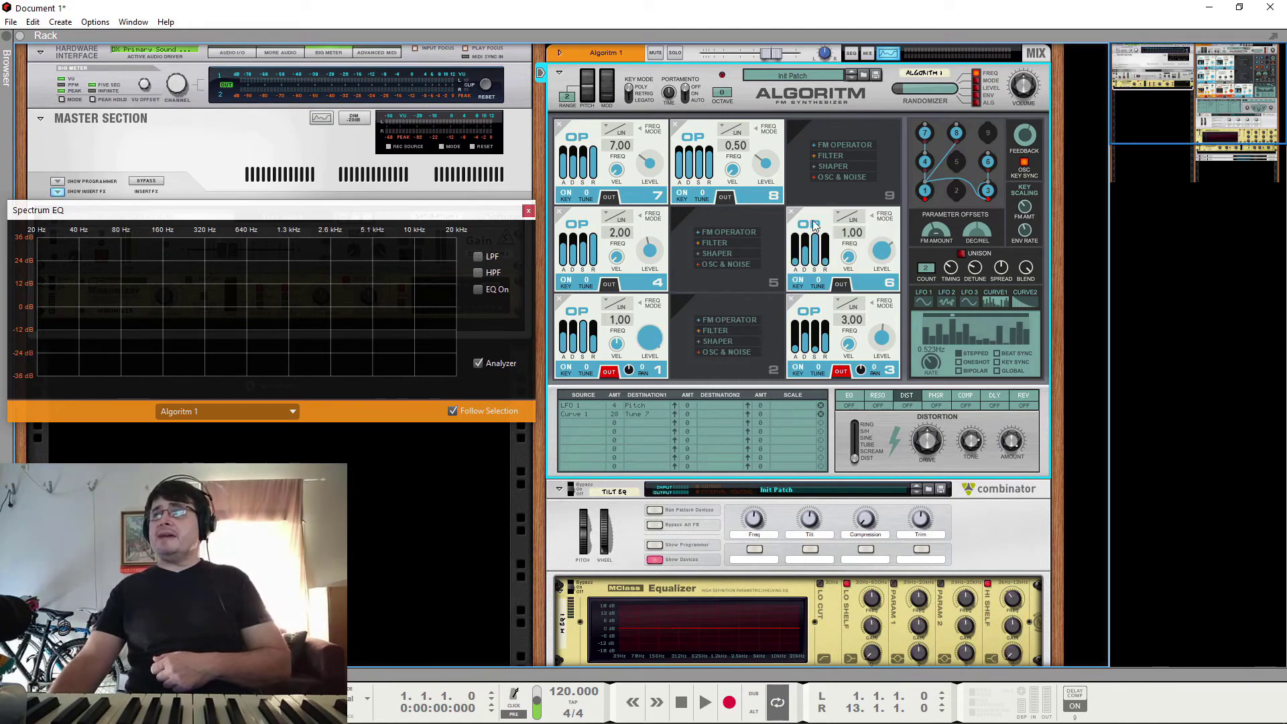
drag(843, 233, 849, 147)
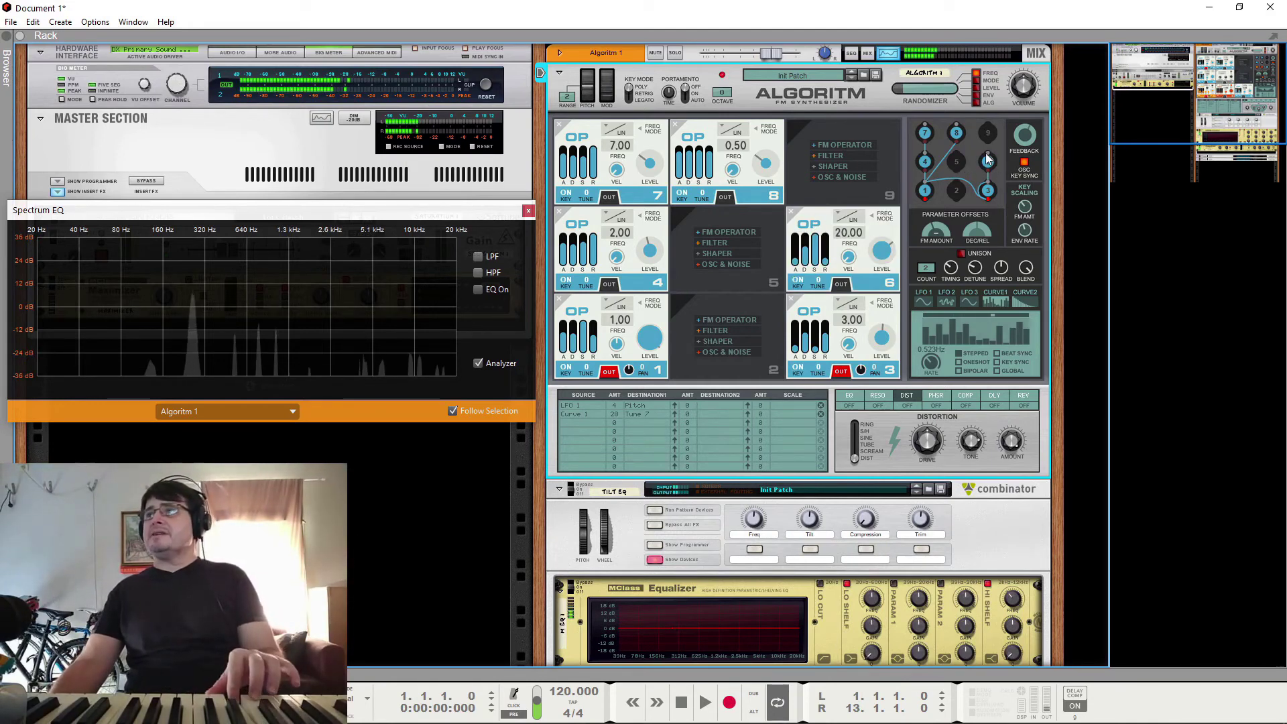
drag(988, 157, 926, 159)
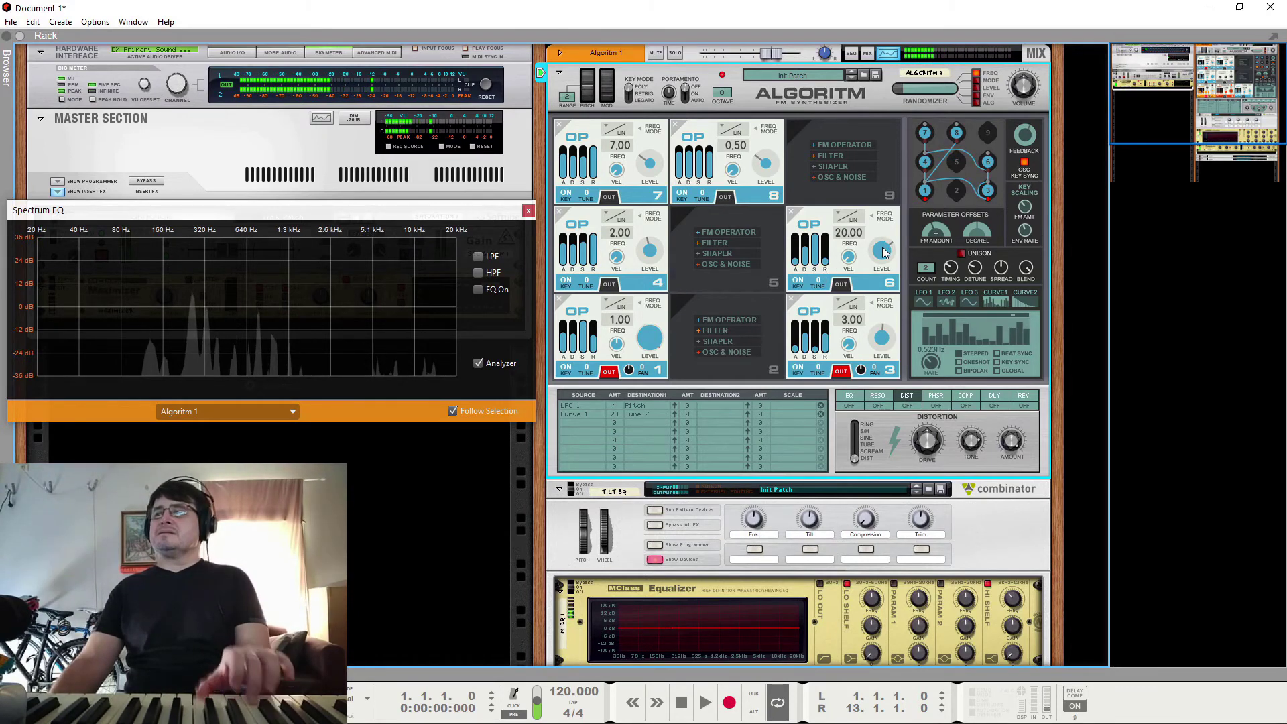
mouse_move(885, 252)
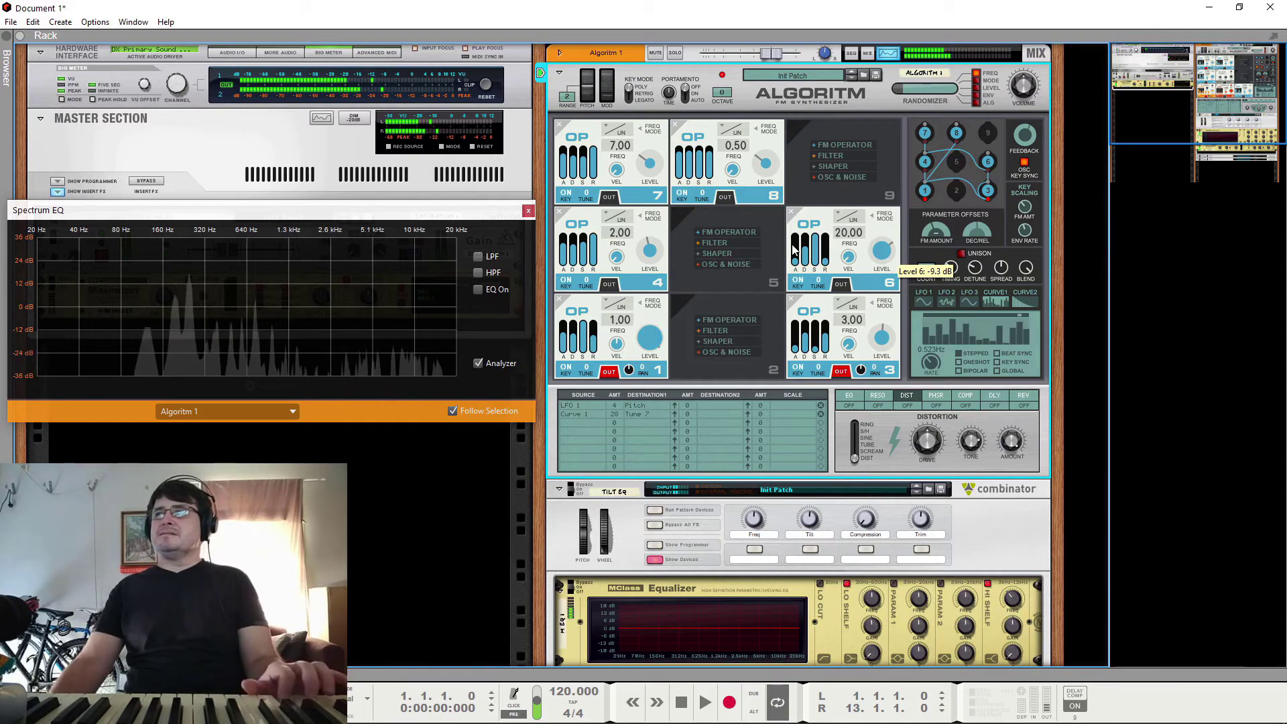
mouse_move(826, 240)
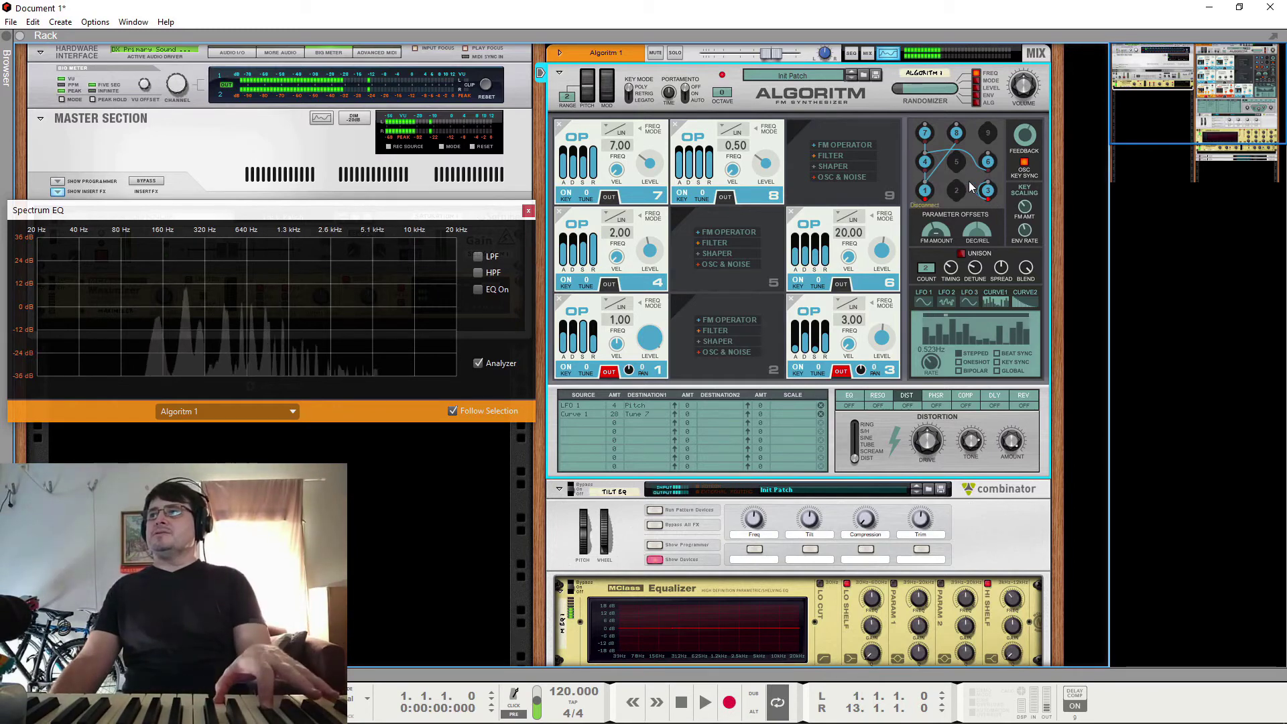
Try routing operators 6 and 3 to operator 1 in the algorithm grid and lower operator 6's level
drag(988, 171, 926, 190)
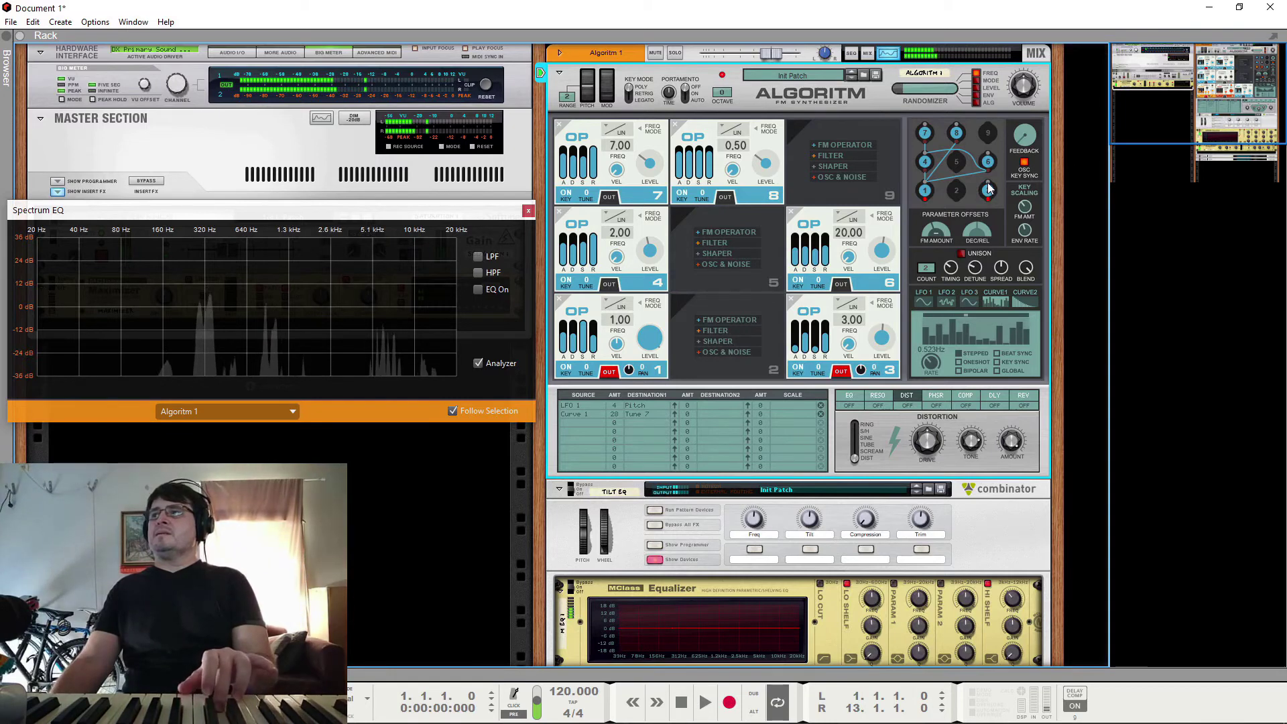
drag(990, 190, 924, 186)
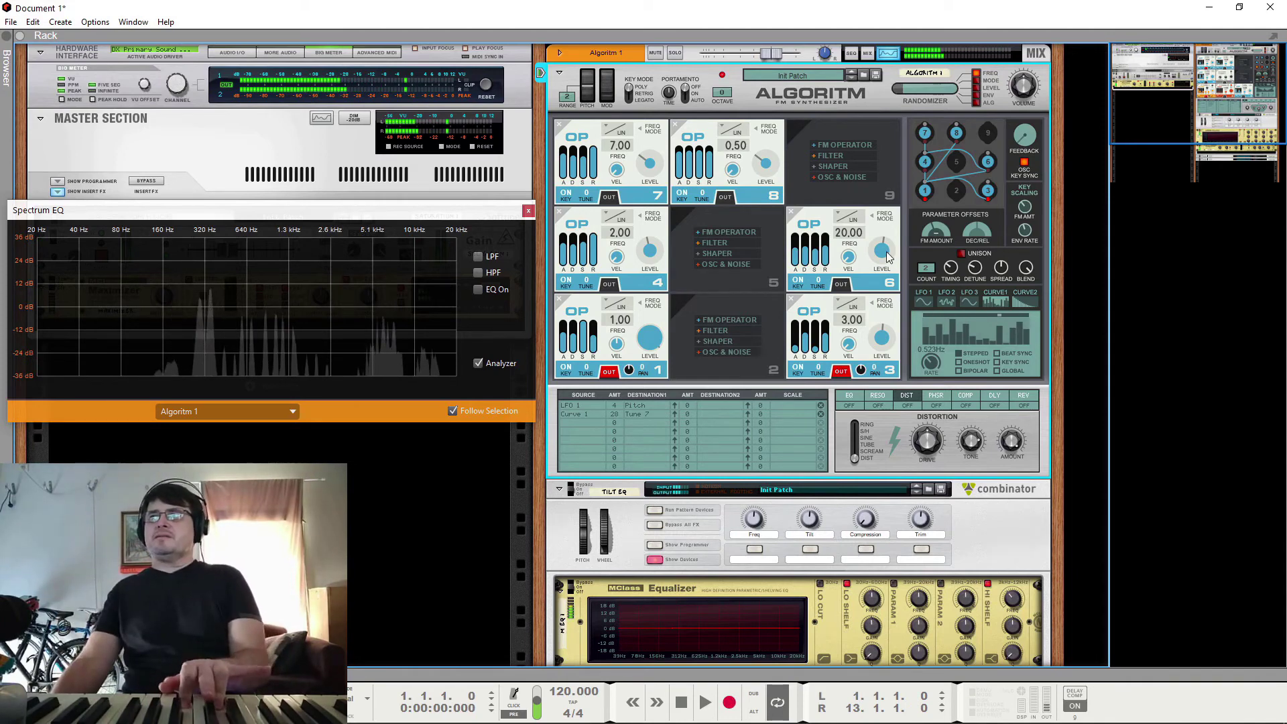
mouse_move(887, 257)
drag(888, 257, 889, 289)
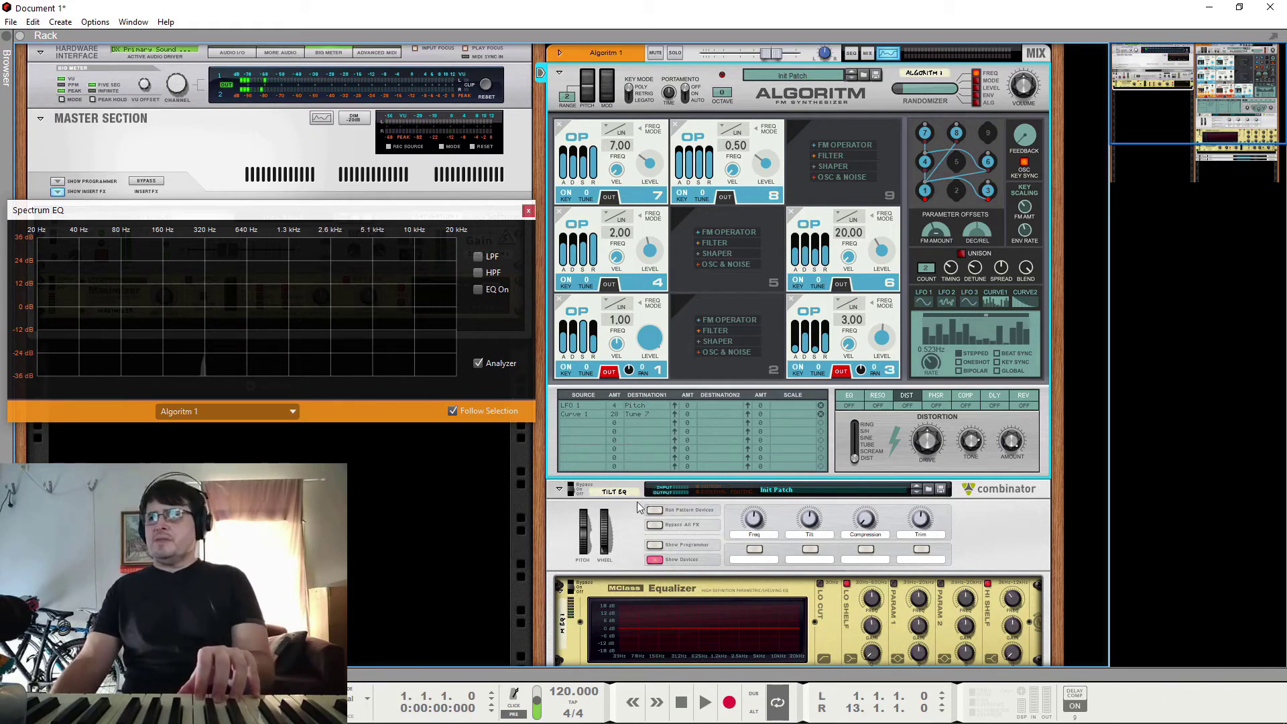
Raise the Freq of the Tilt EQ combinator and sweep its Tilt below and above centre
click(810, 523)
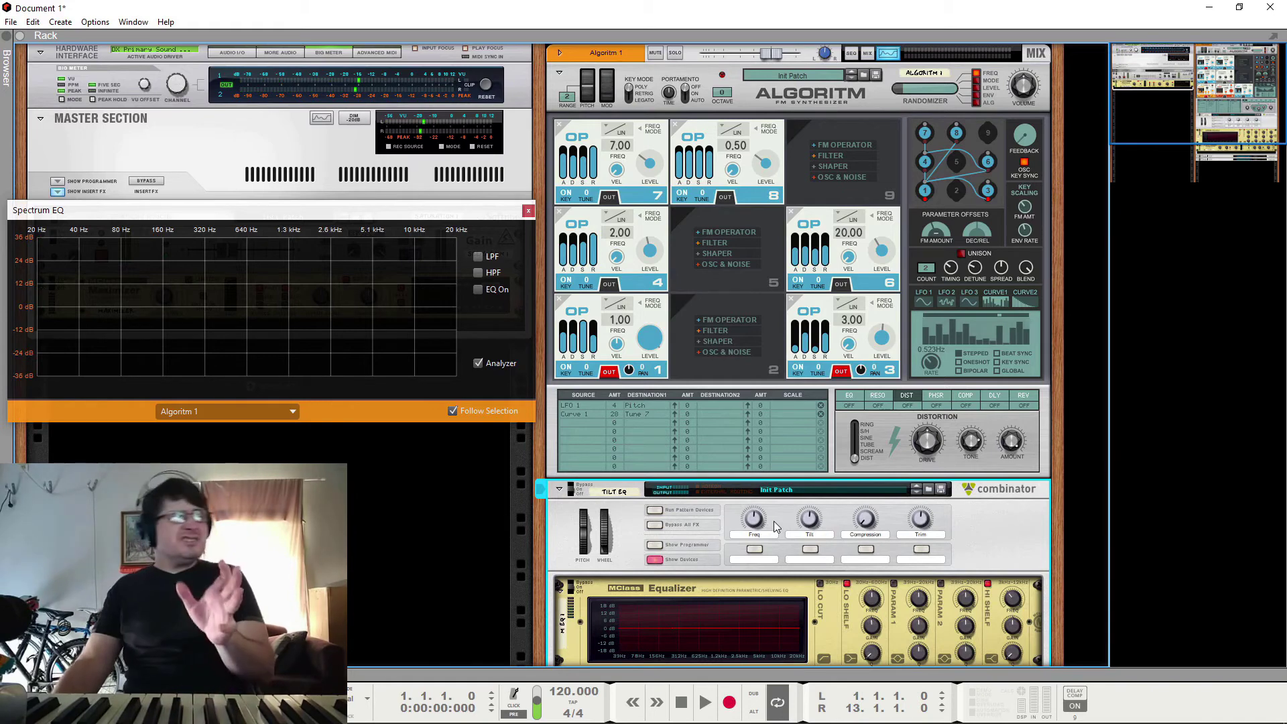
drag(810, 529, 810, 542)
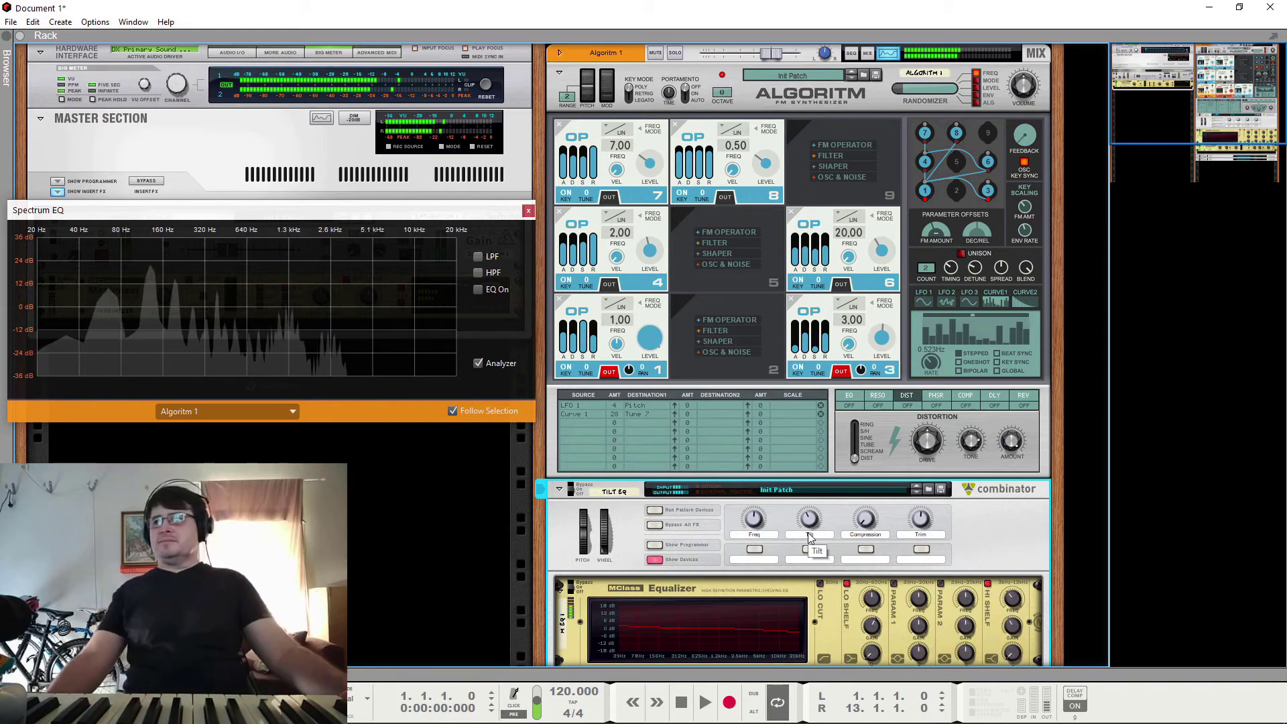
click(584, 492)
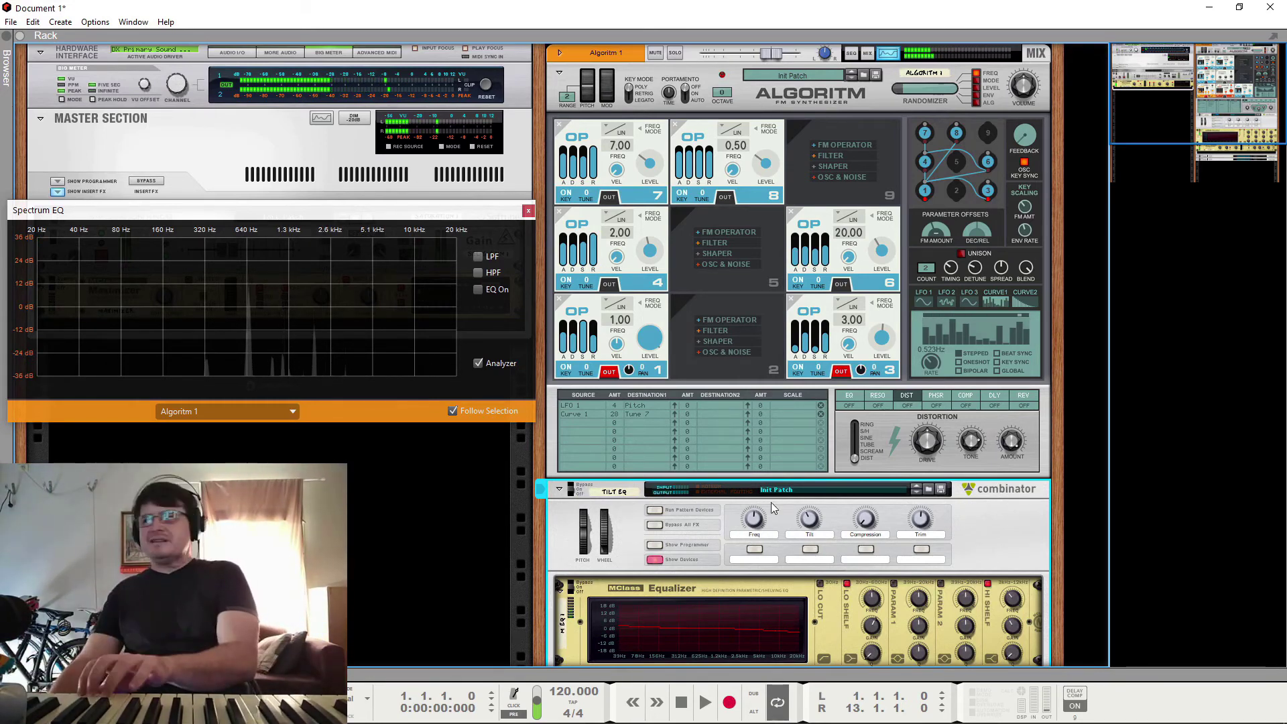
click(1013, 627)
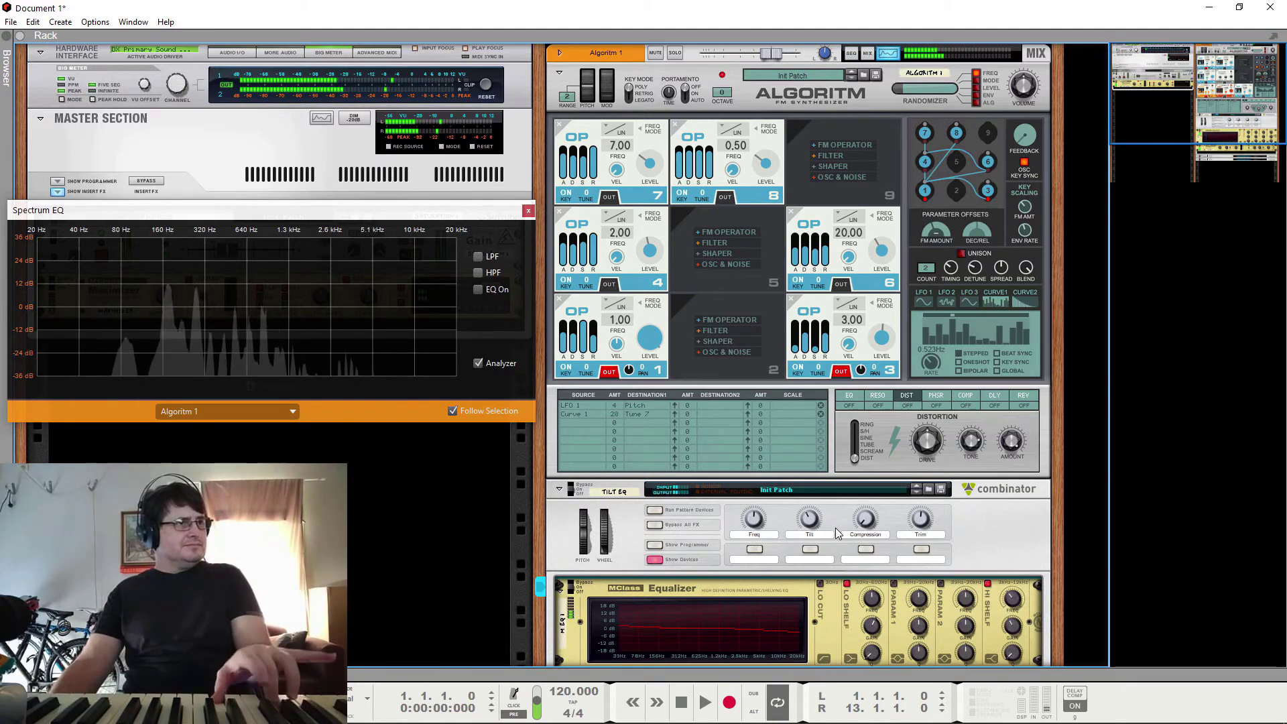
click(815, 520)
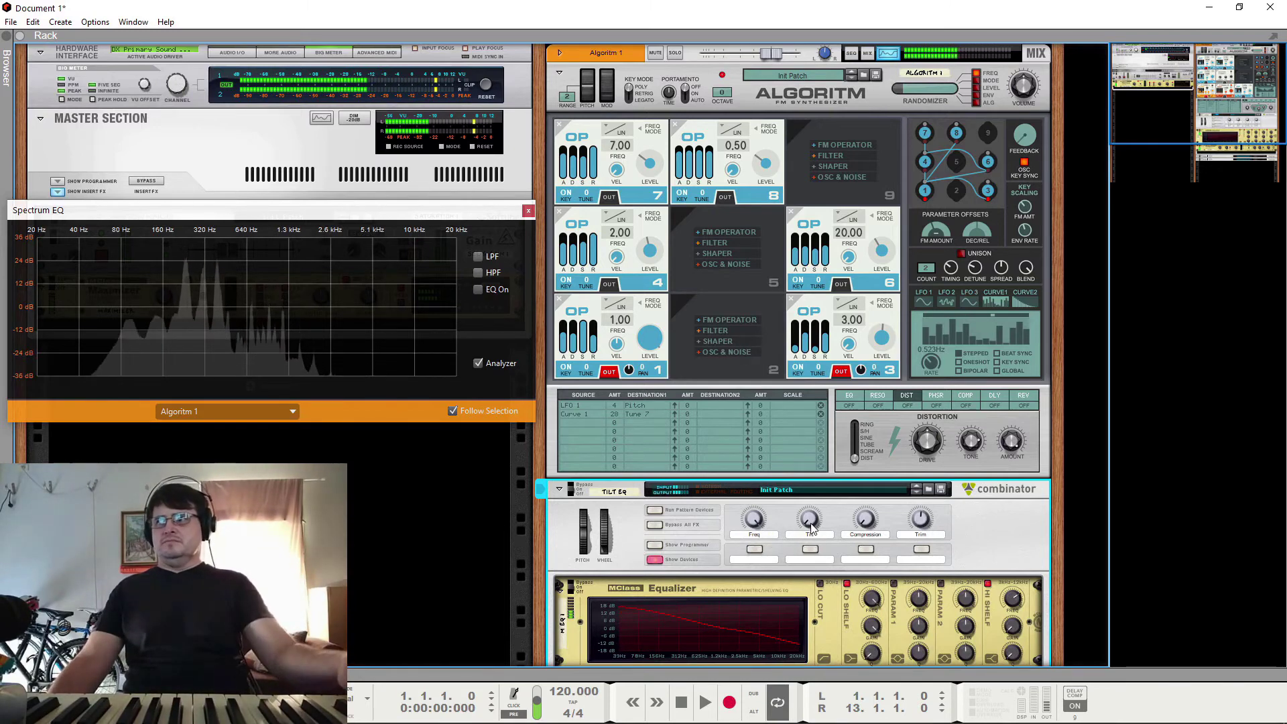
drag(809, 518, 800, 402)
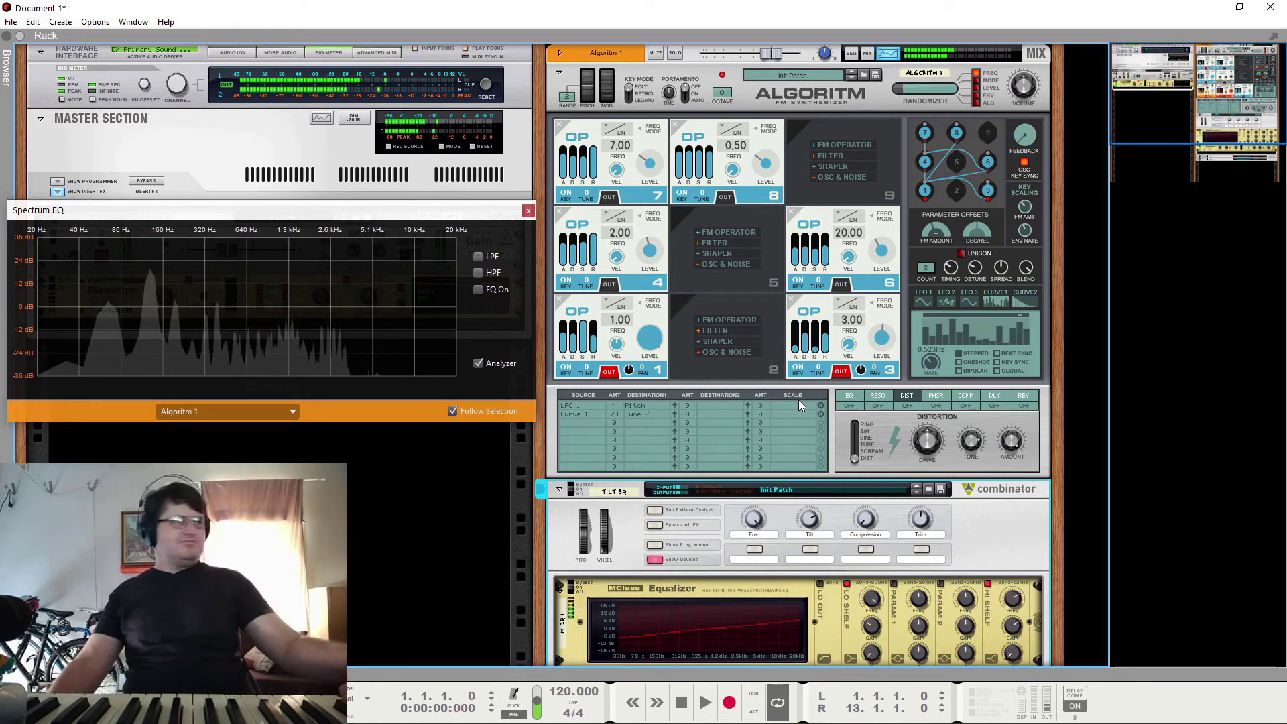
Check the equalizer's low-shelf and low-cut controls, lower Tilt to 27, and raise it back above centre
mouse_move(795, 528)
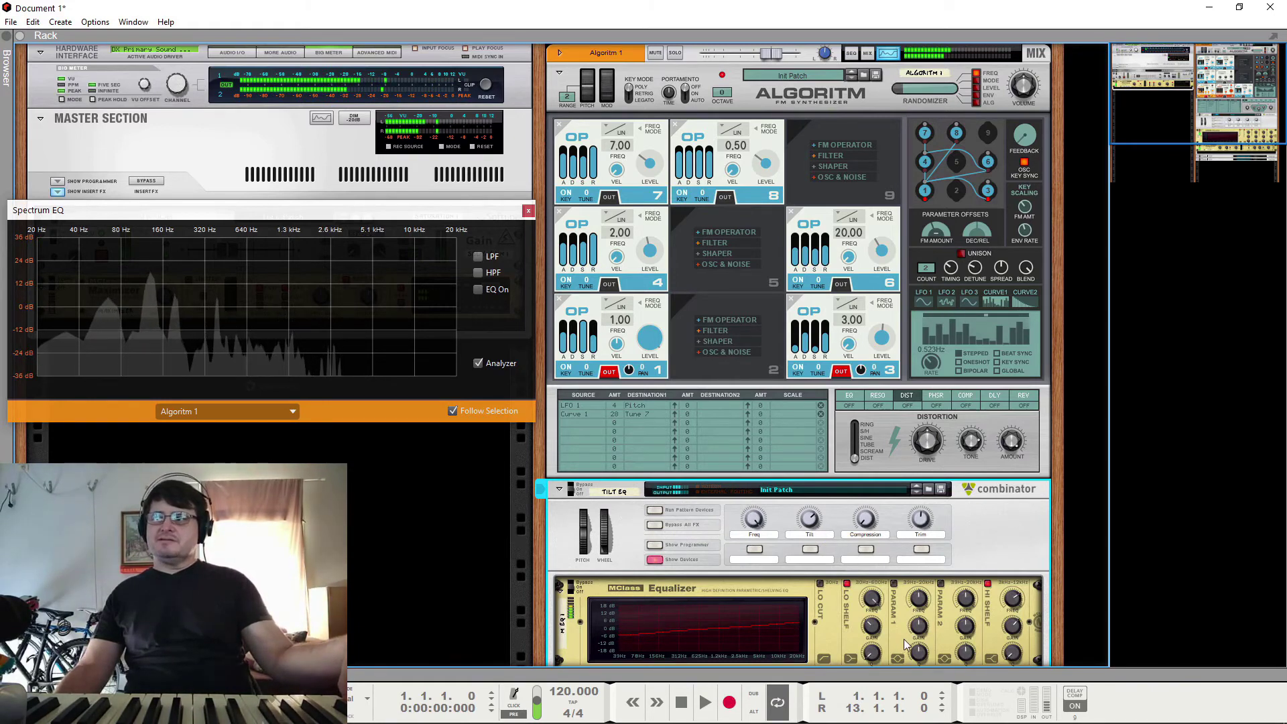
click(871, 627)
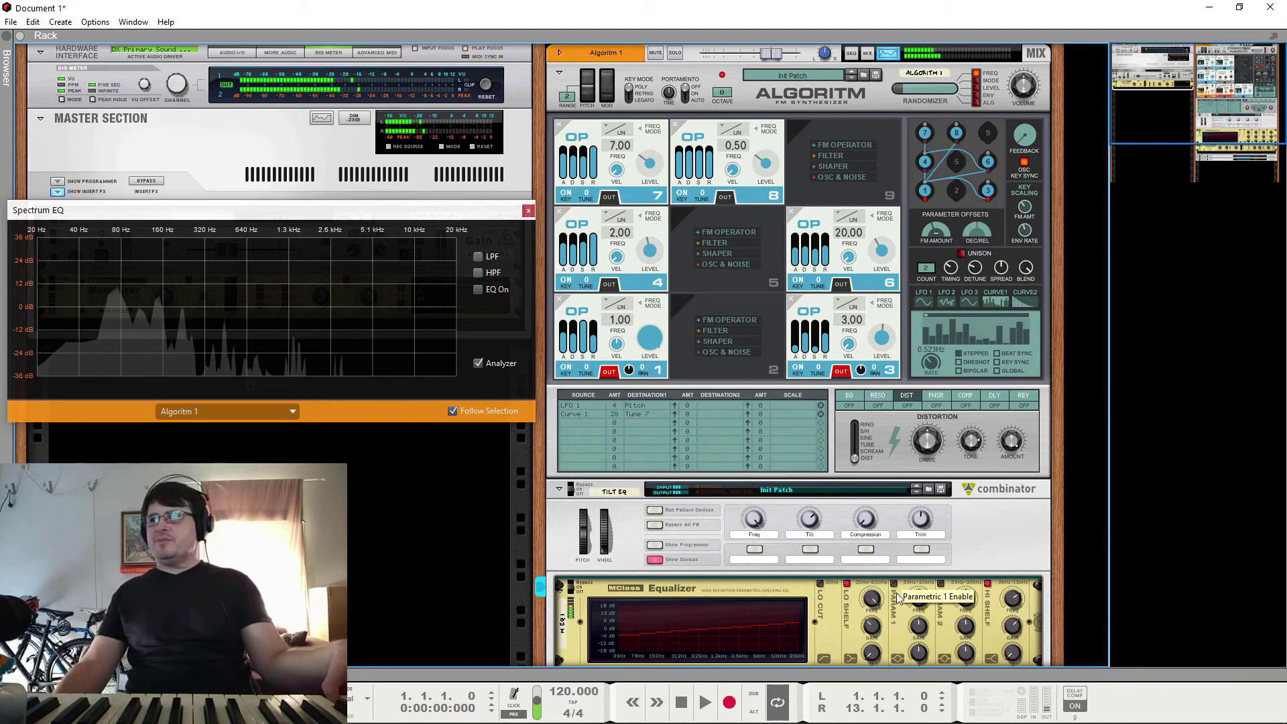
click(819, 593)
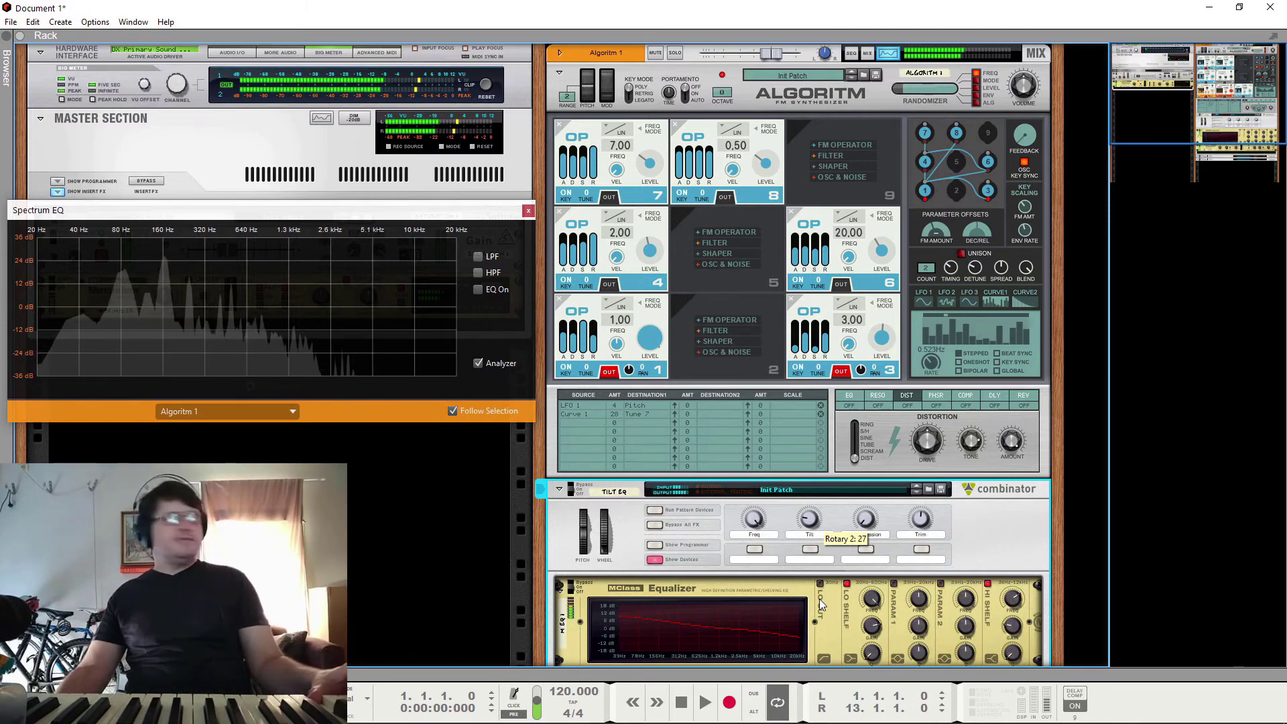
drag(821, 603, 822, 526)
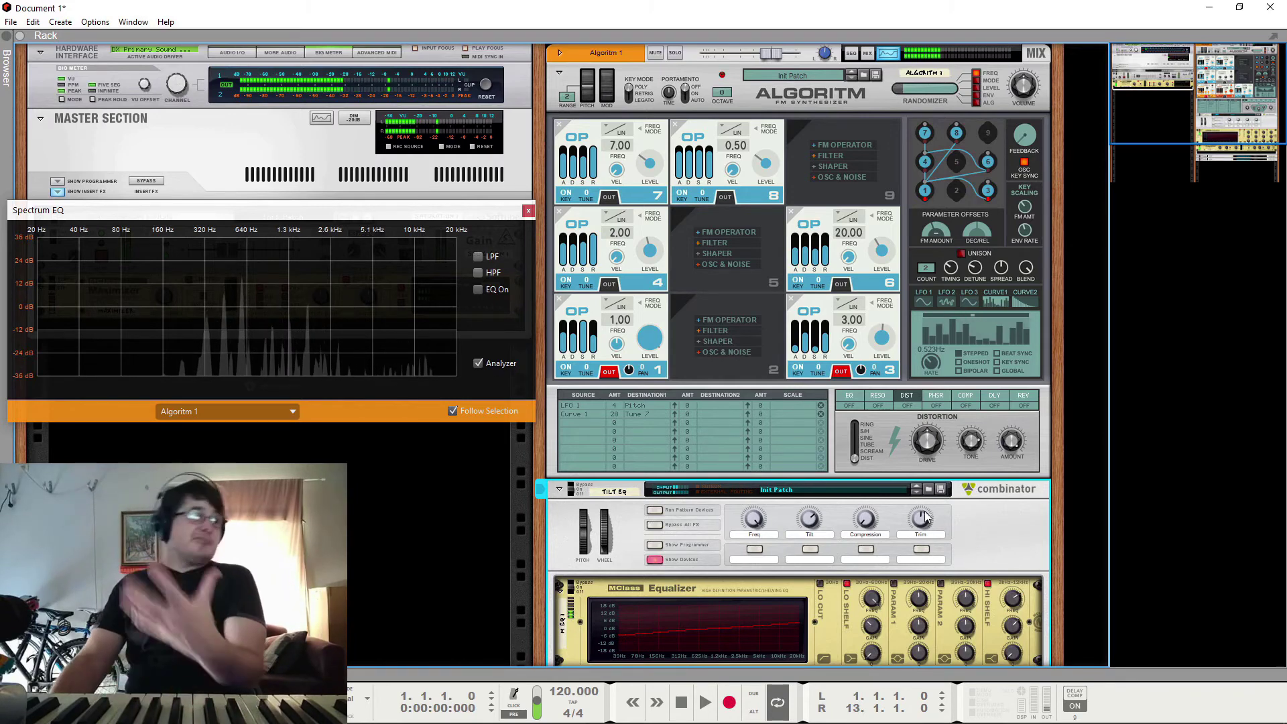
Enable the low-pass filter in the Spectrum EQ and set its frequency to 5.61 kHz
click(479, 256)
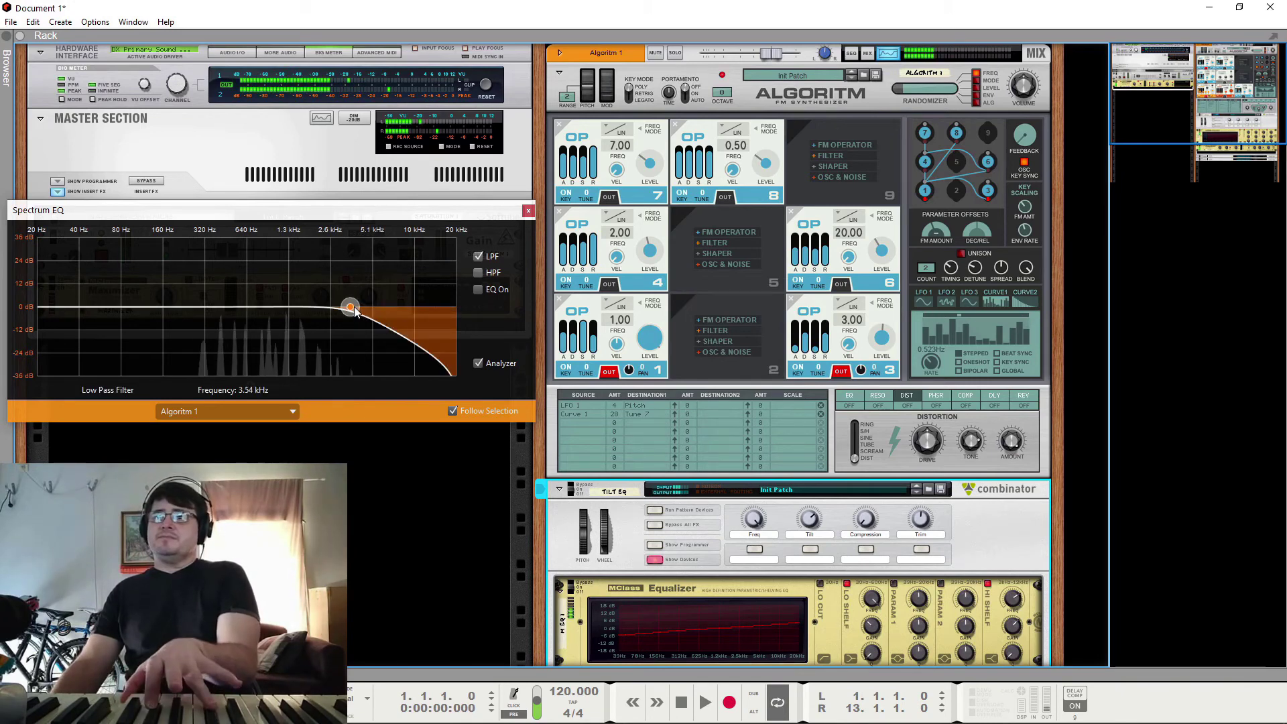
drag(348, 307, 380, 315)
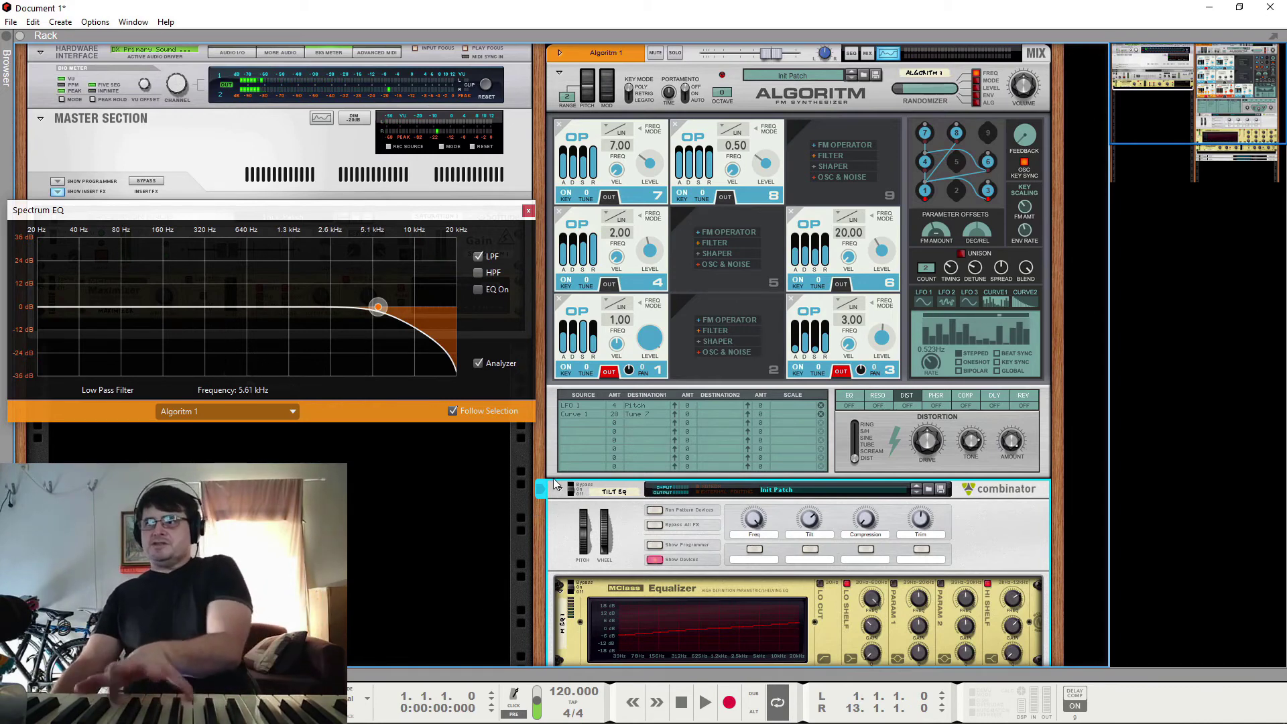
click(581, 486)
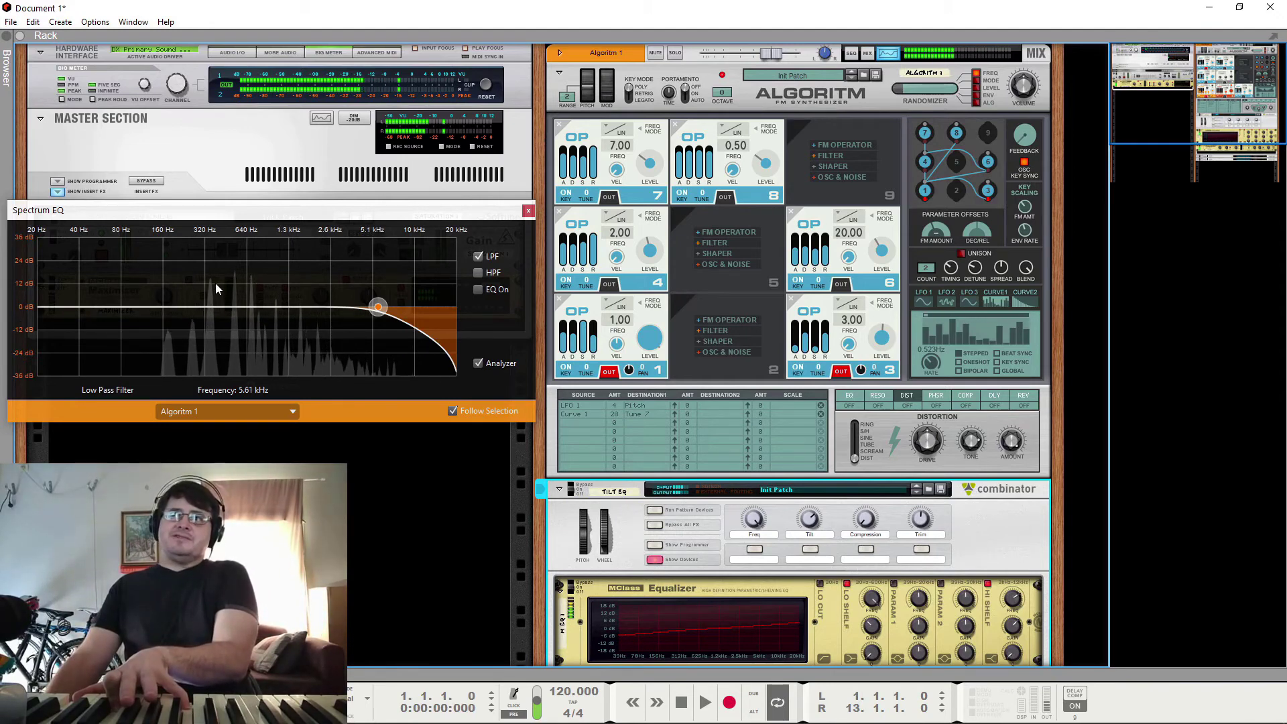
Try the high-pass filter at 187.1 Hz, then replace it with an E Mode low-mid EQ cut of -6.35 dB at 504.7 Hz
click(478, 272)
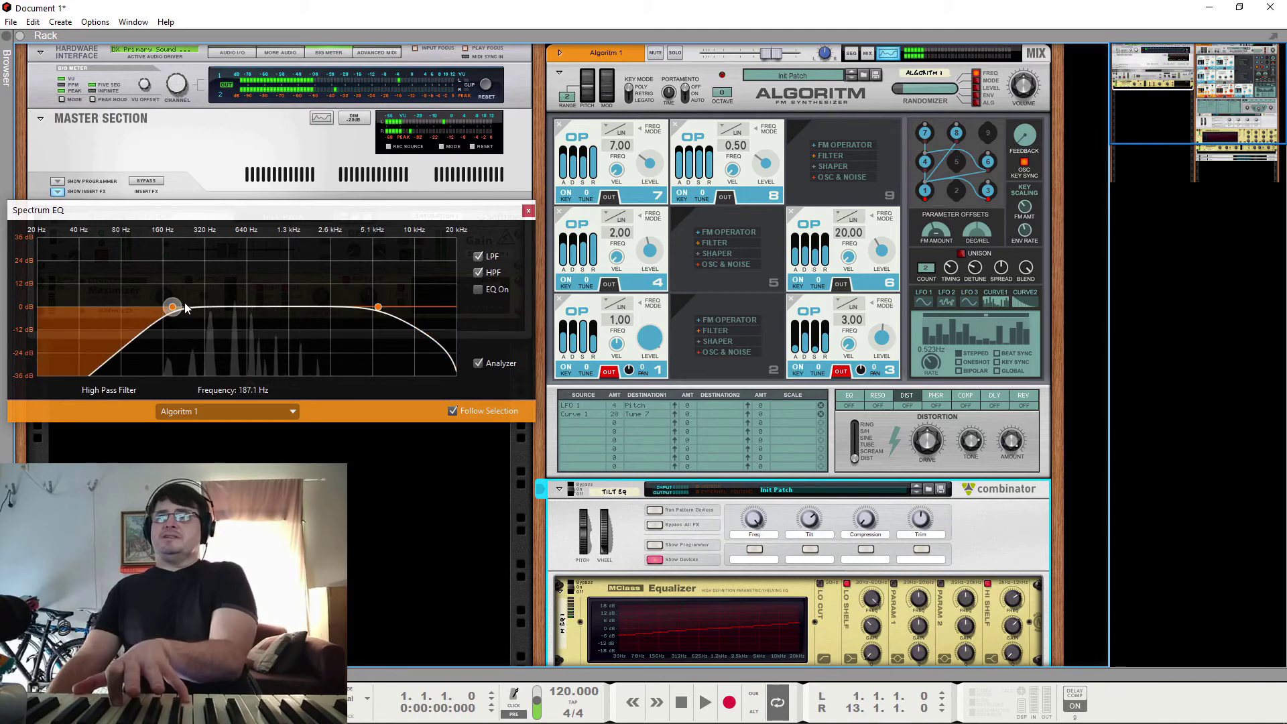
click(478, 289)
click(478, 273)
click(478, 305)
drag(246, 308, 235, 327)
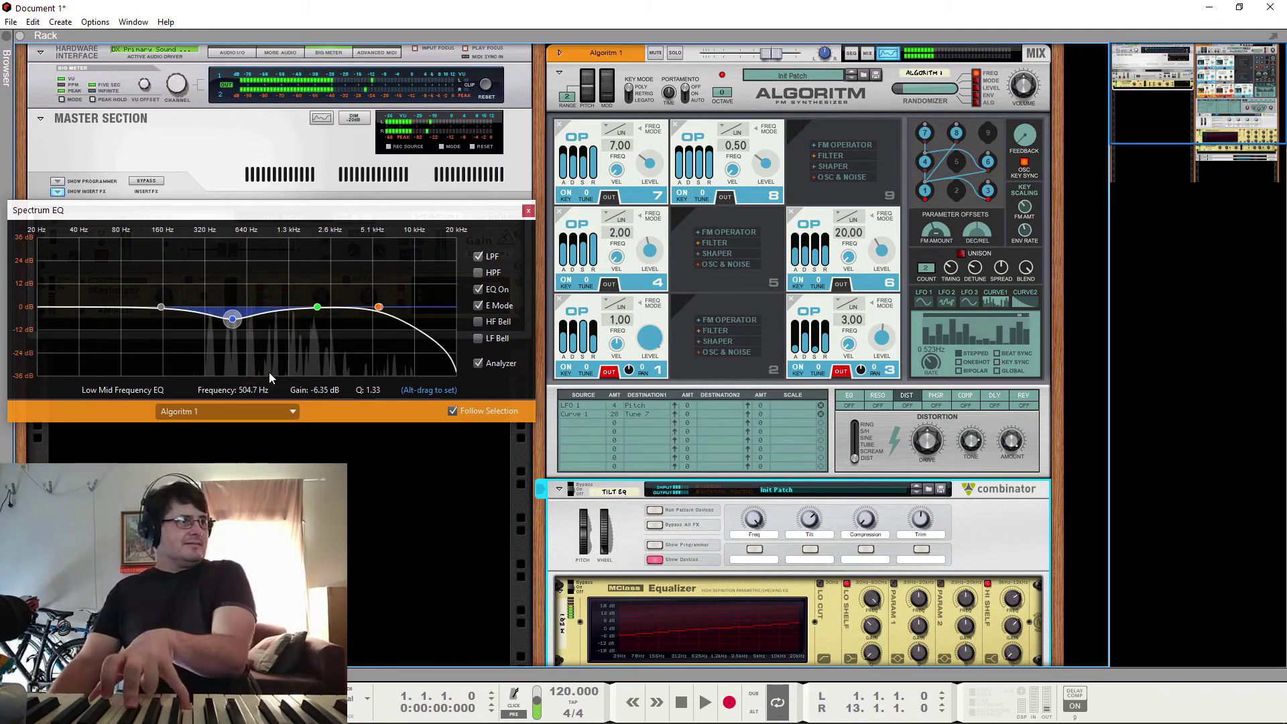
Turn off the channel EQ section and sweep the Tilt EQ combinator's Tilt down to 35 and back above centre
click(478, 289)
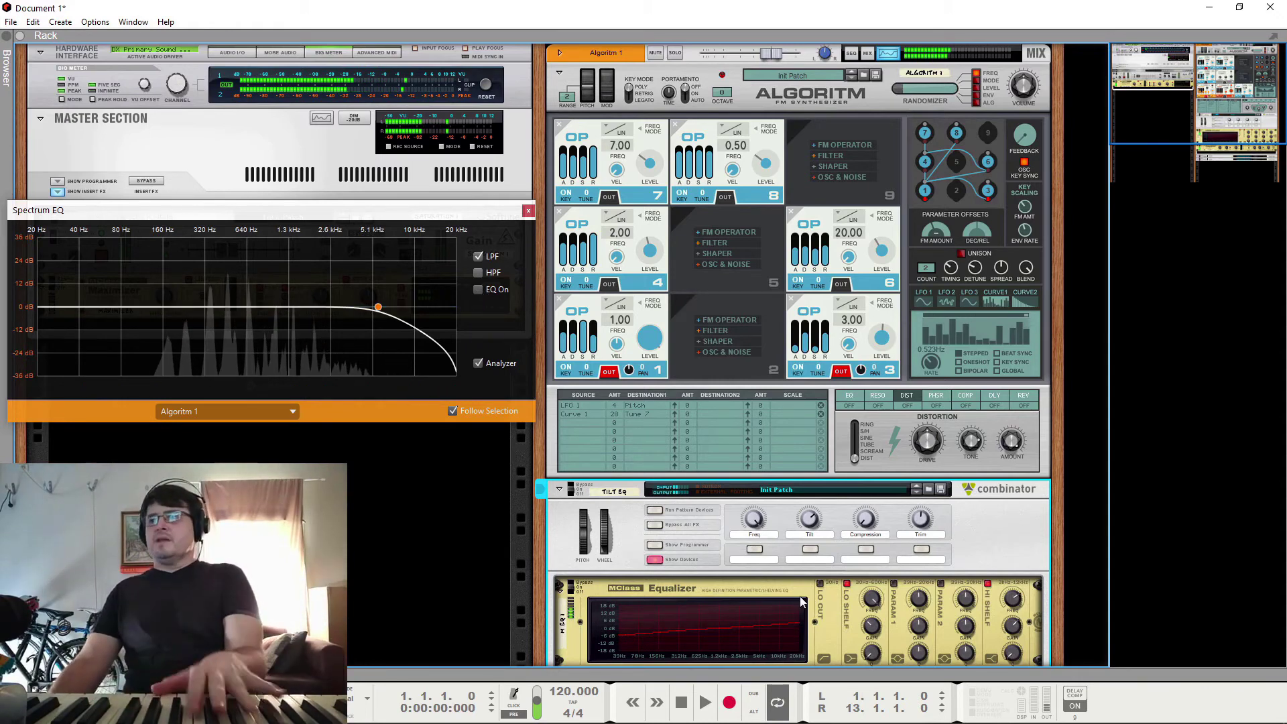
scroll(842, 565, down, 3)
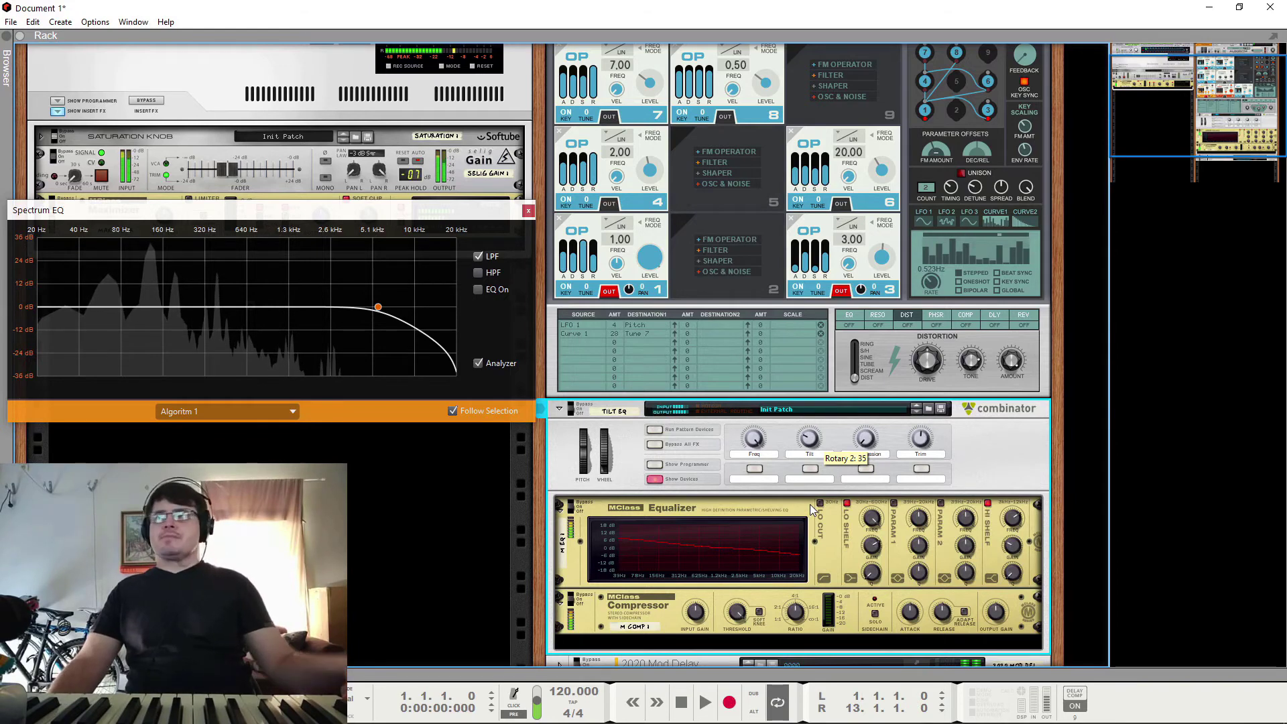
drag(810, 504, 814, 438)
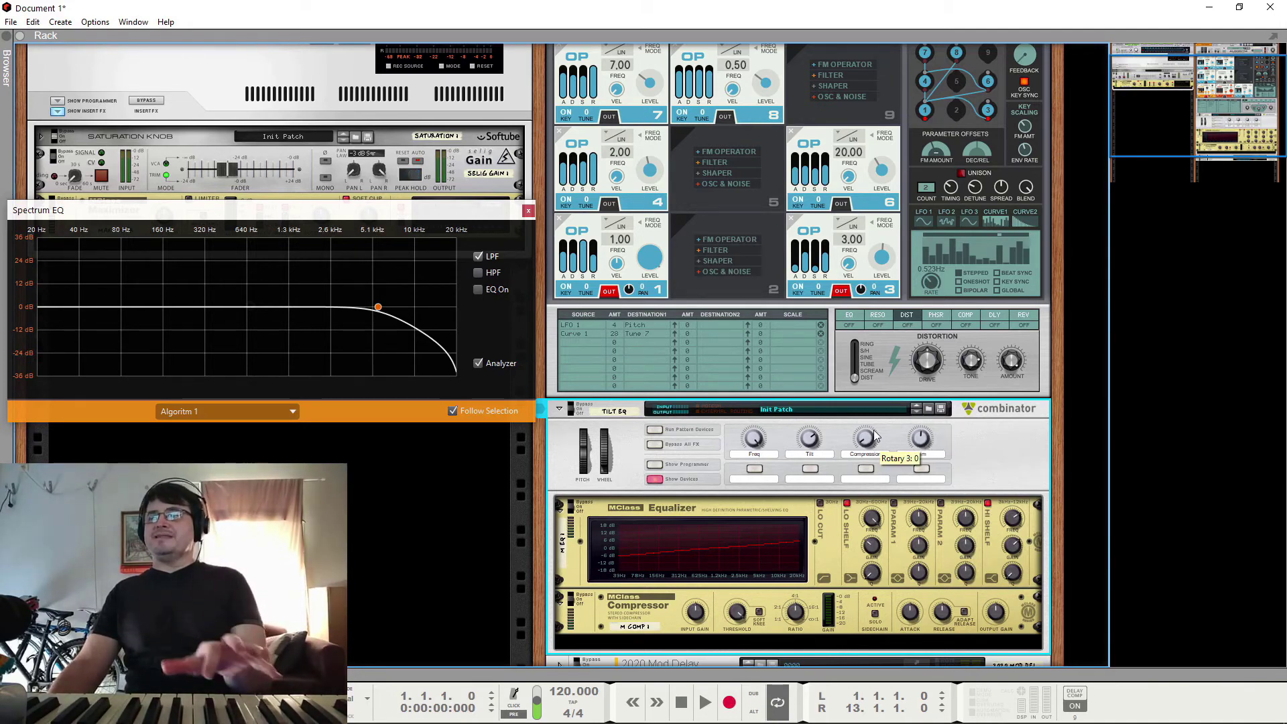
Try the combinator's Compression at 67 and other settings, and disable the channel's low-pass filter
drag(873, 417, 871, 358)
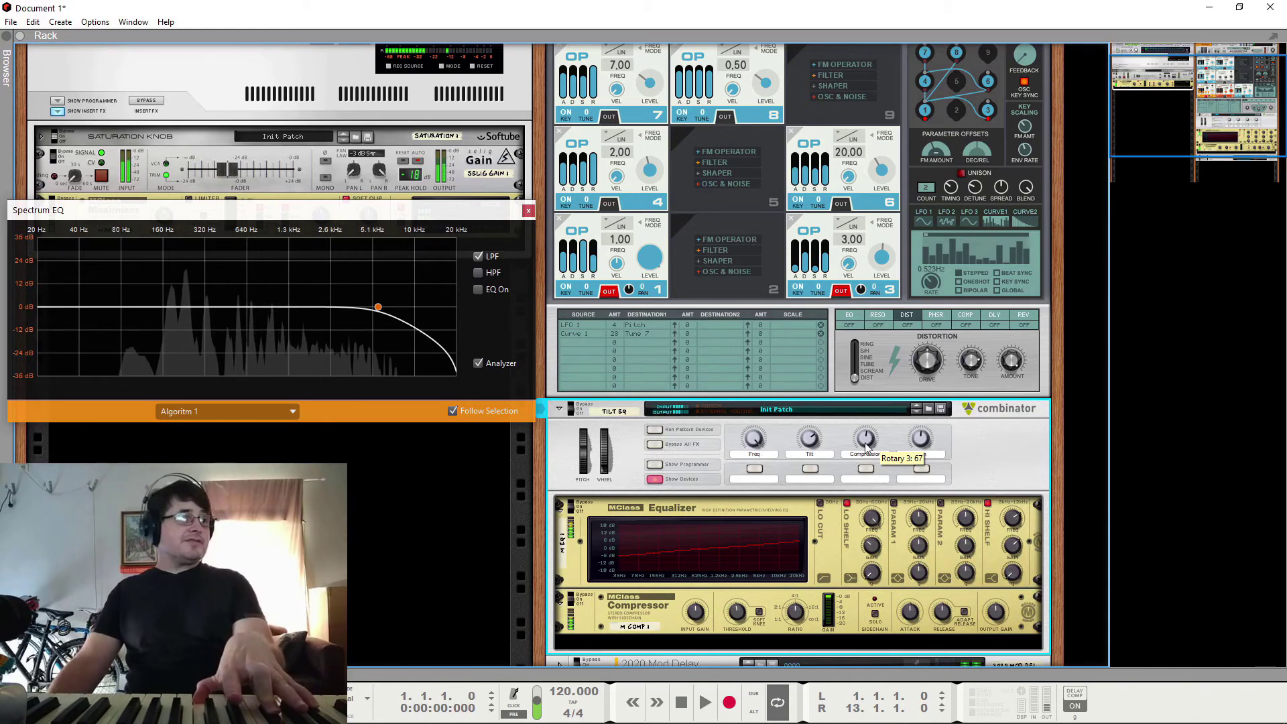
drag(865, 443, 872, 423)
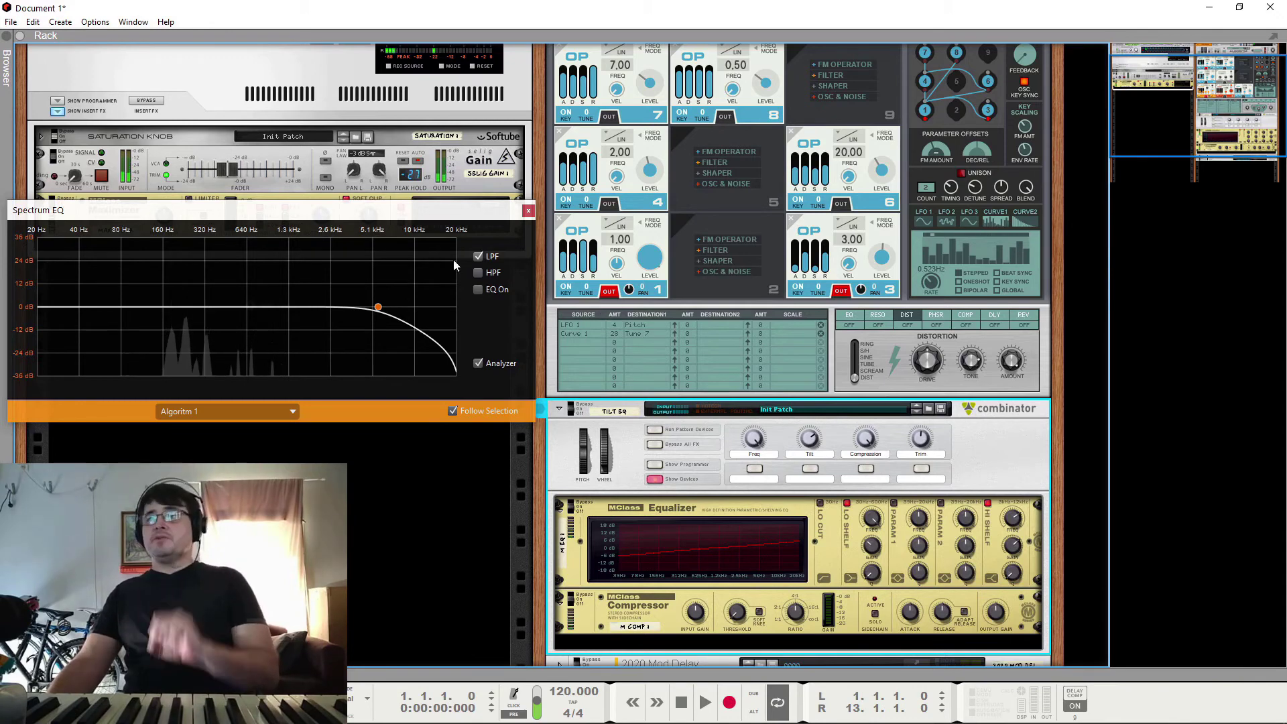
click(479, 256)
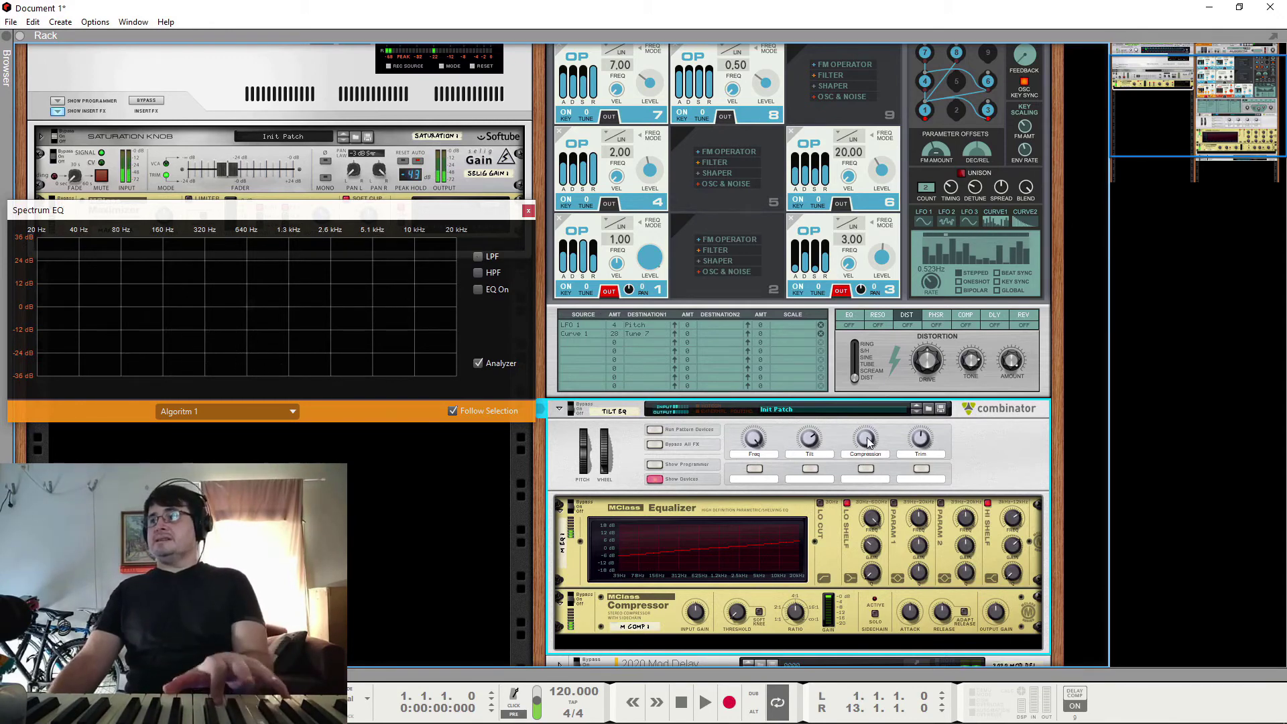
drag(868, 442, 883, 578)
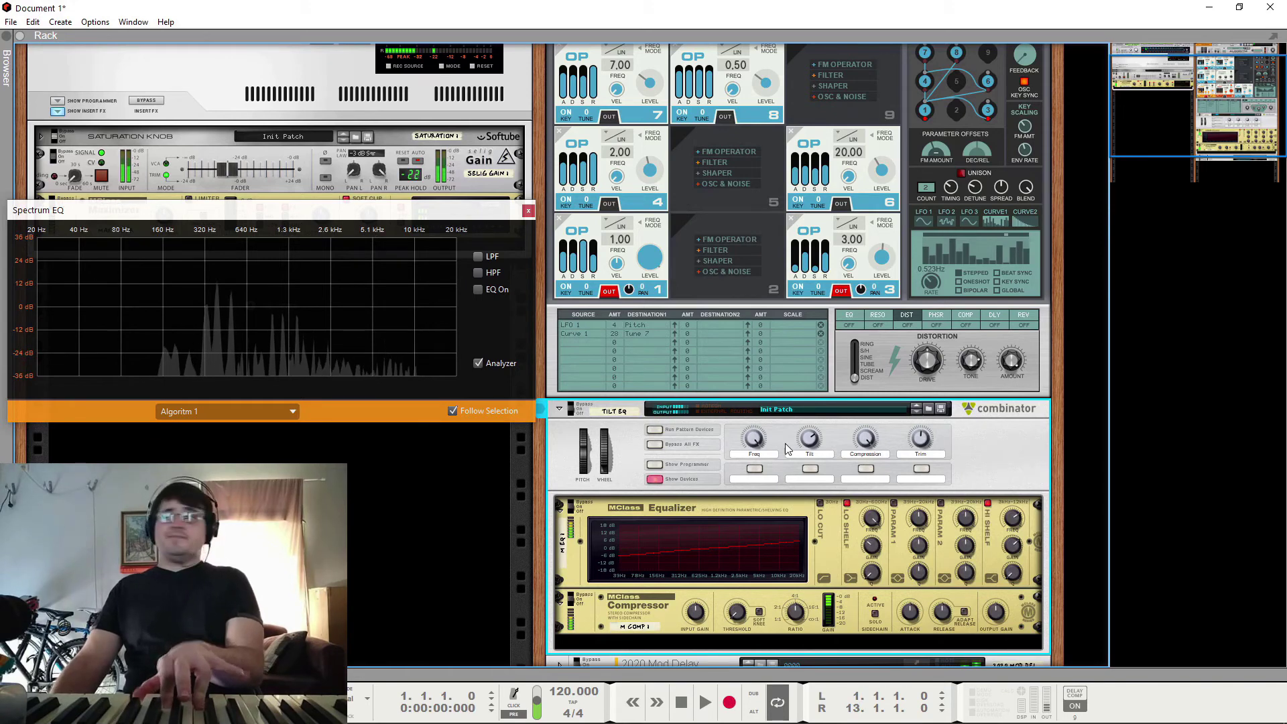
Flatten the low-mid EQ band, try a high-frequency cut of -11.75 dB at 3.47 kHz, and bypass the EQ
click(475, 287)
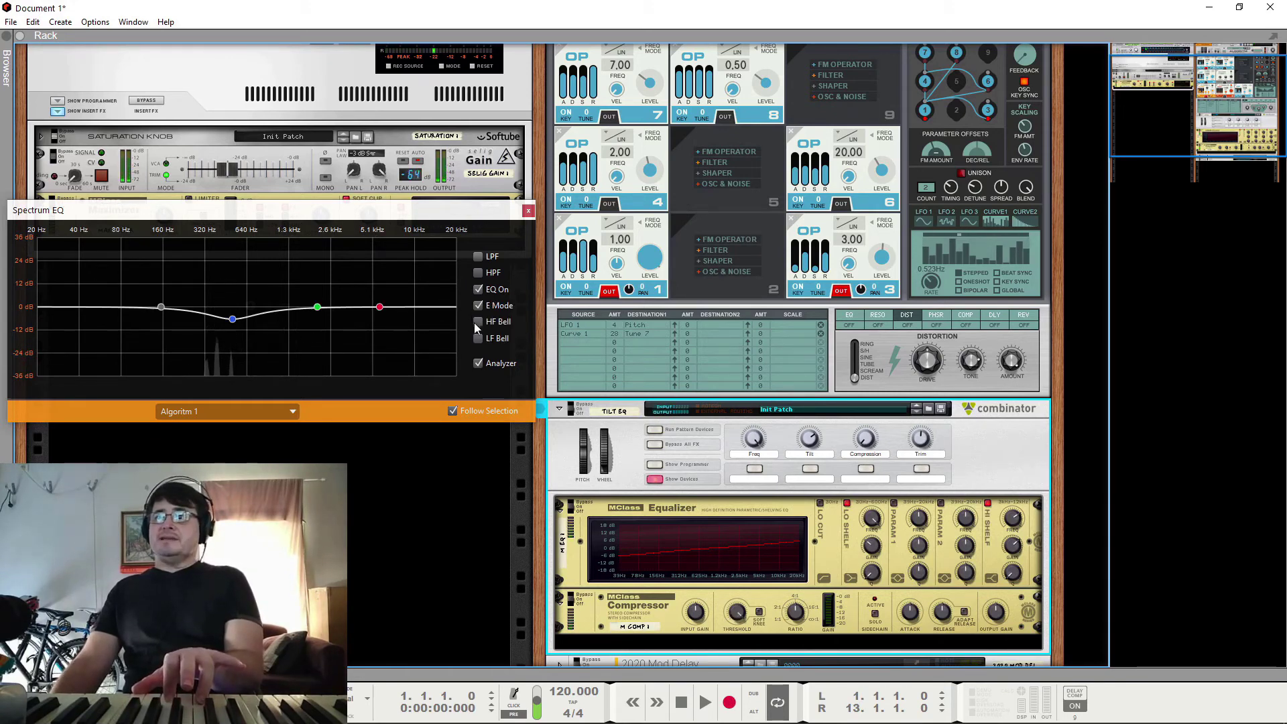
double_click(233, 320)
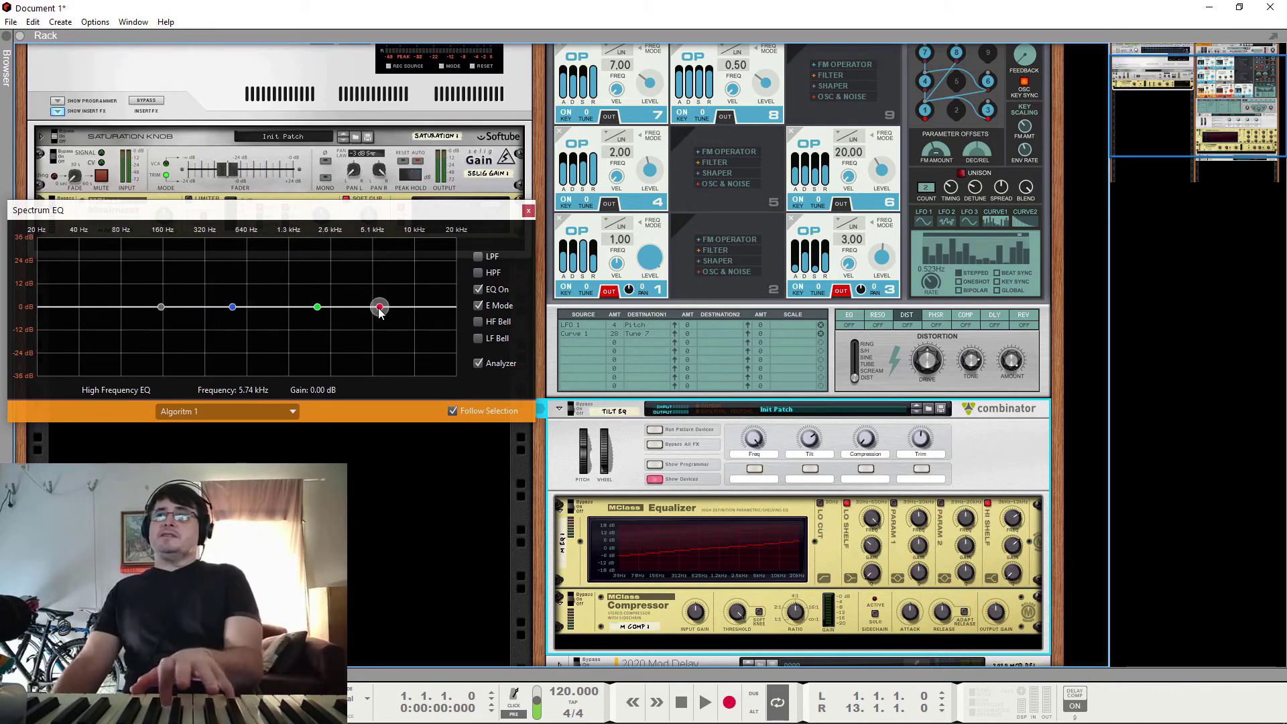
drag(379, 307, 351, 334)
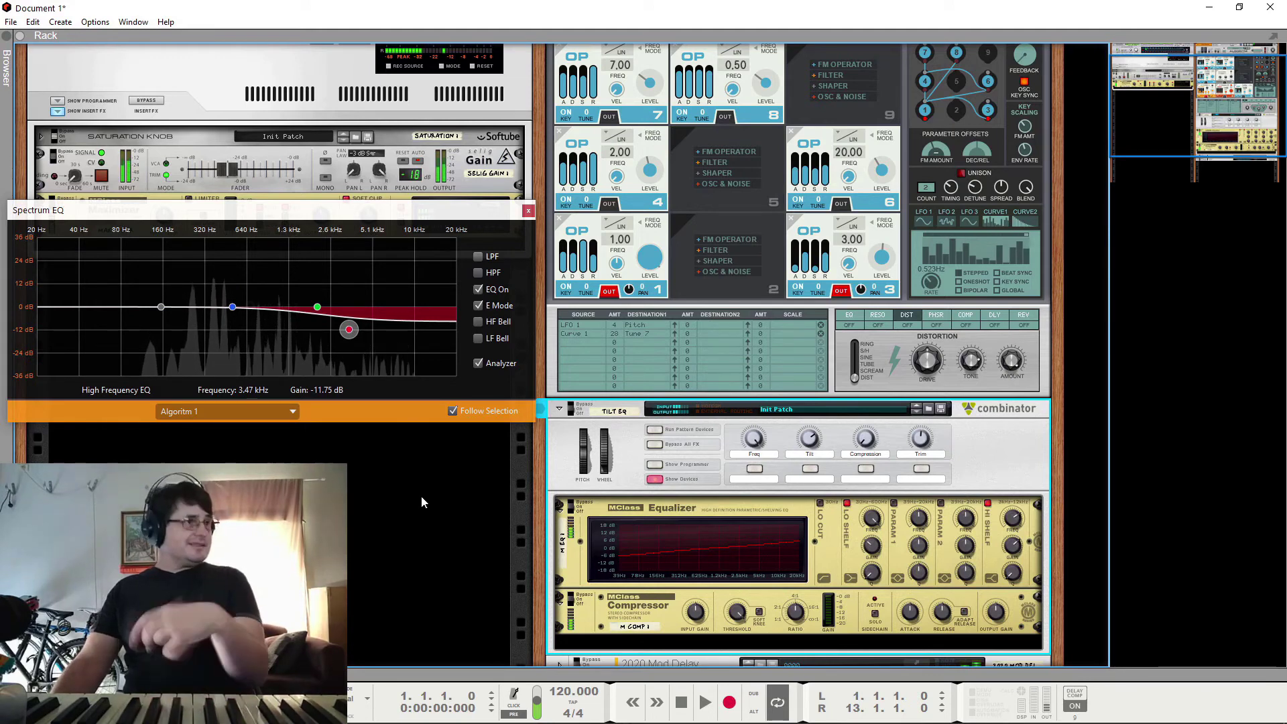
click(479, 289)
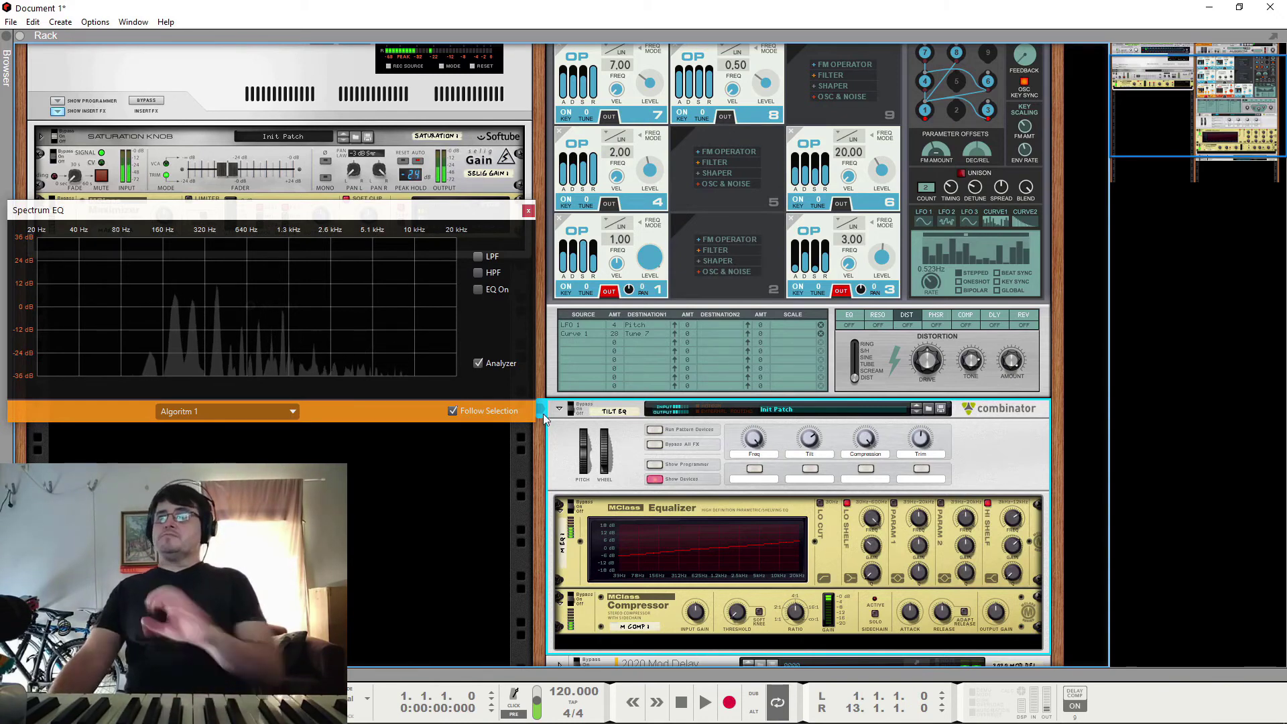
Try raising Algoritm's FM Amount offset to 61.7 % with operator 3's output off, and restore both settings
scroll(581, 405, down, 4)
scroll(697, 360, up, 6)
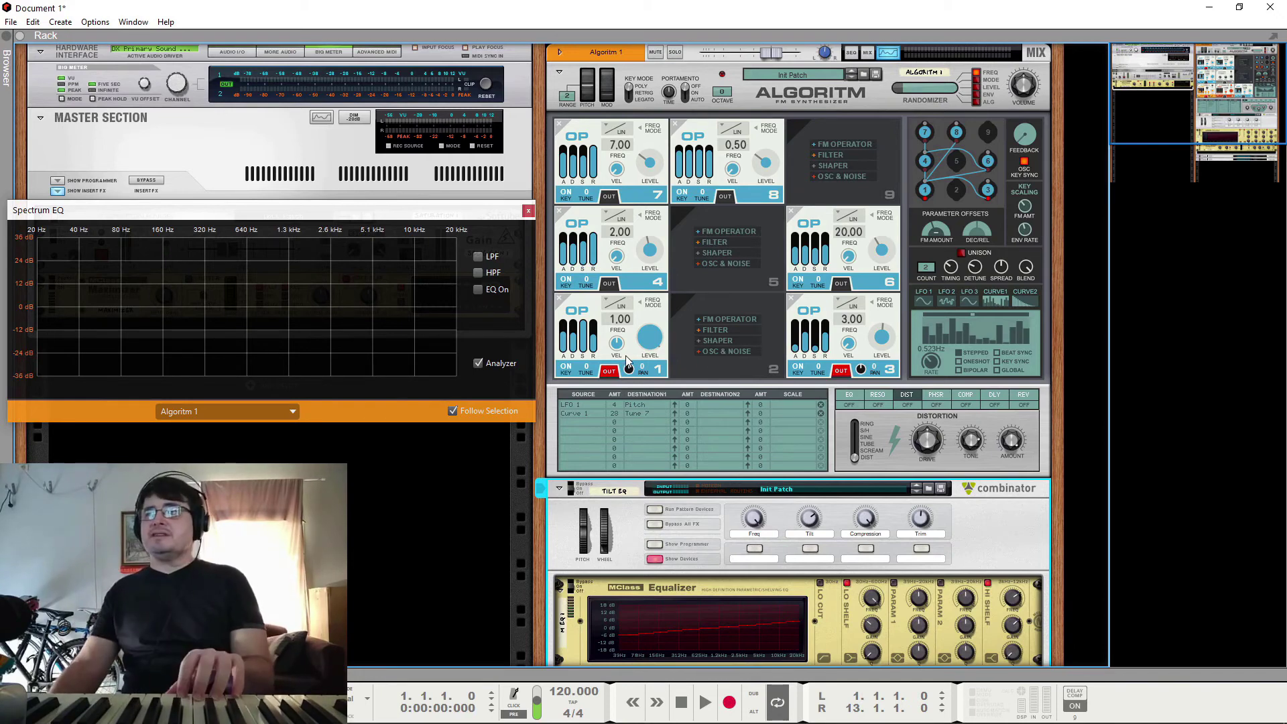
click(840, 373)
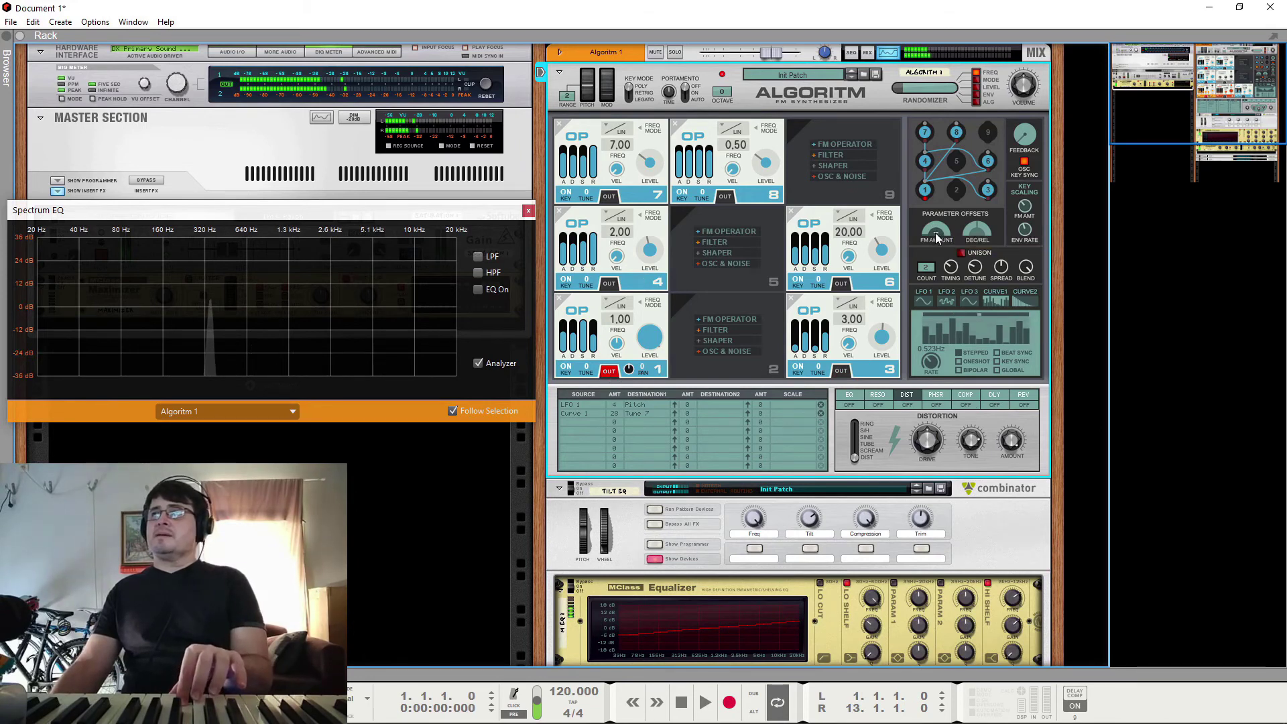
mouse_move(936, 230)
drag(944, 215, 941, 135)
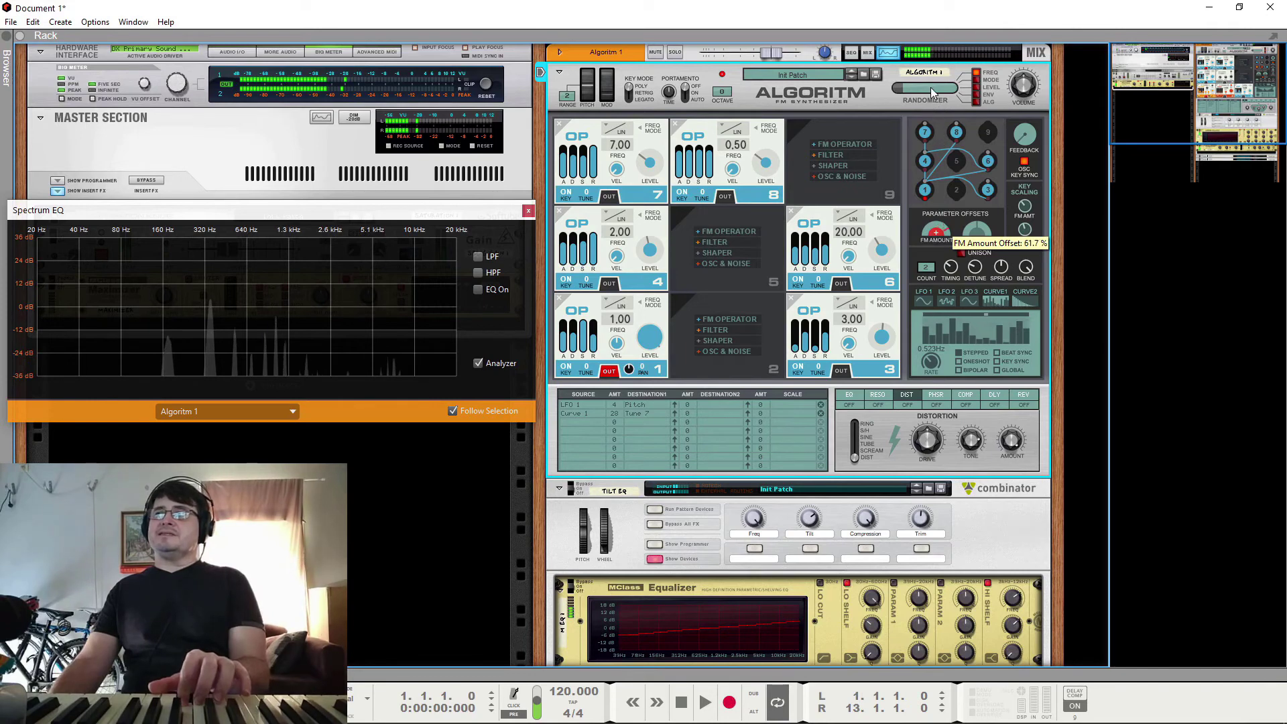
drag(928, 67, 920, 171)
drag(889, 301, 843, 371)
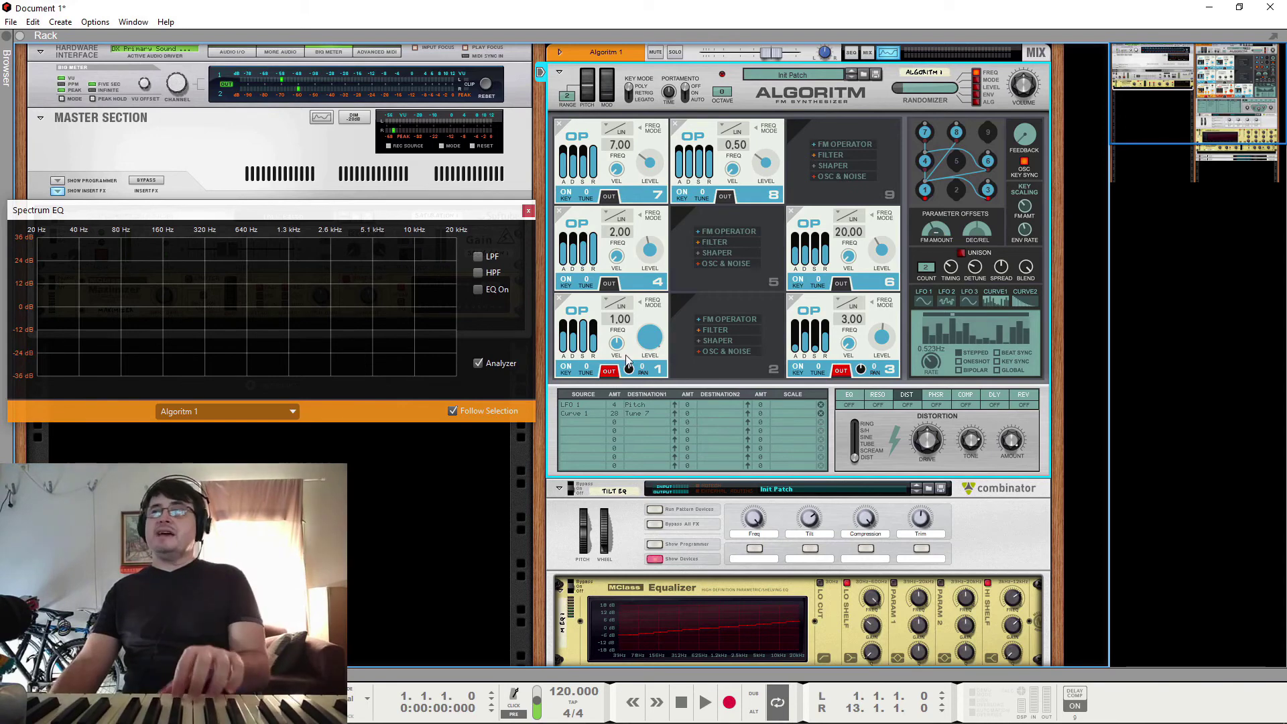
Route operators 8, 6, 4 and 7 directly to the output to audition the modulators
click(725, 197)
click(841, 283)
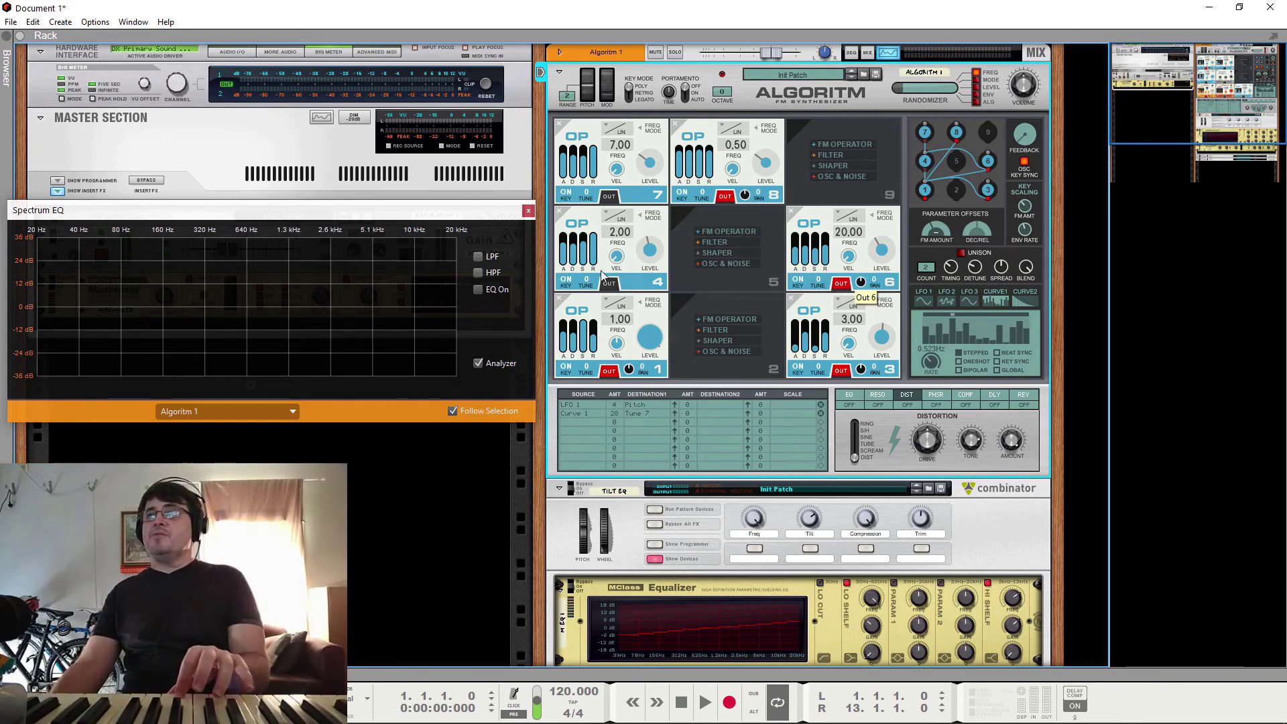
click(609, 283)
click(609, 196)
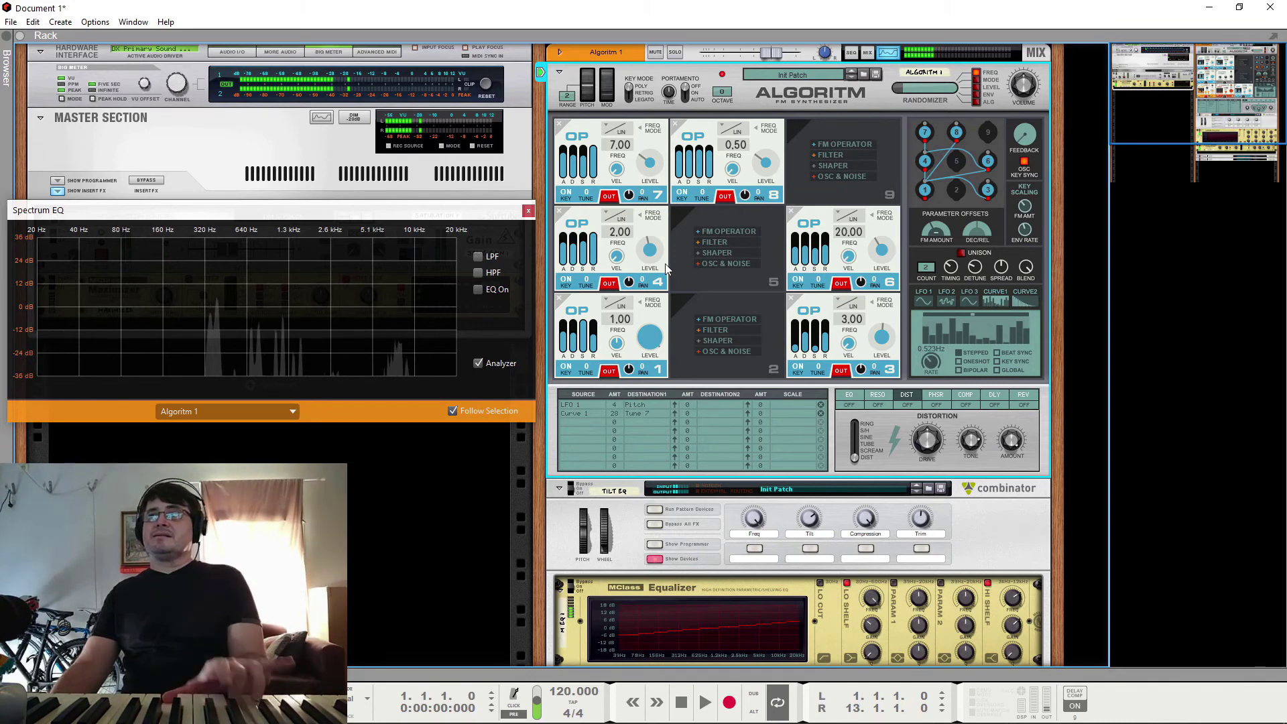
Switch off the direct outputs of operators 7, 8, 6 and 4, leaving only operators 1 and 3 audible
click(609, 197)
click(726, 196)
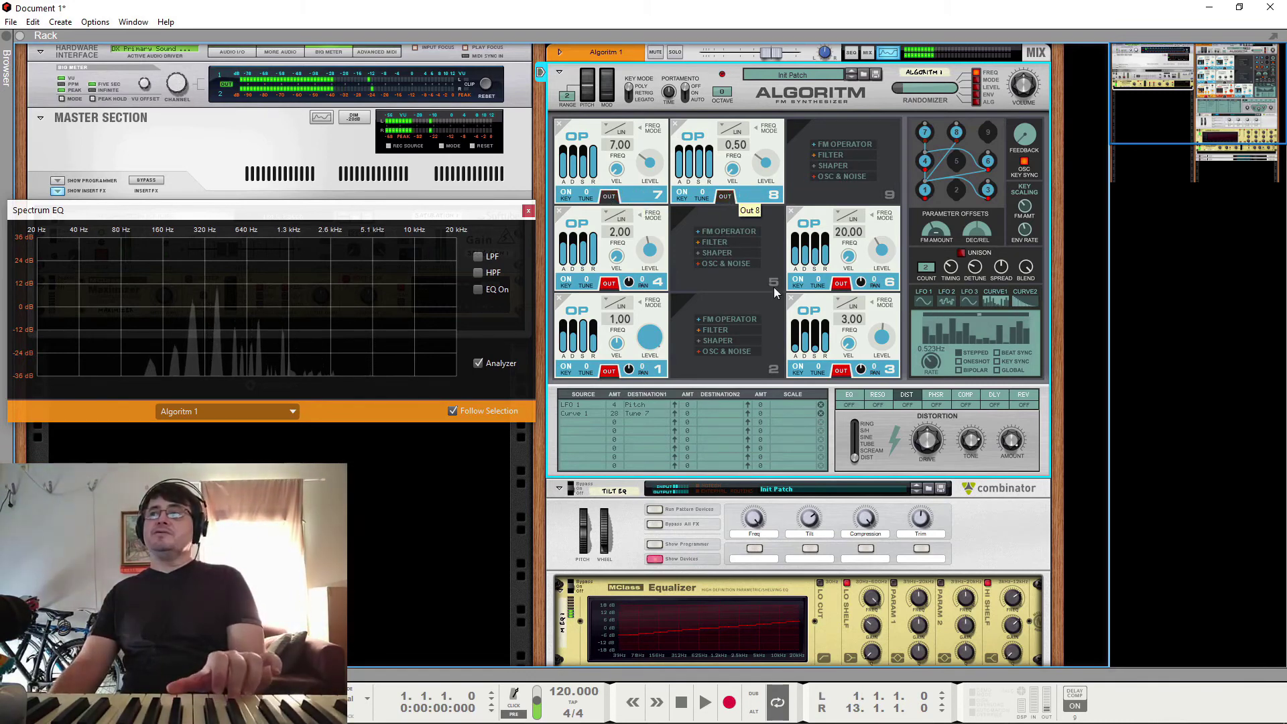
click(842, 284)
click(609, 283)
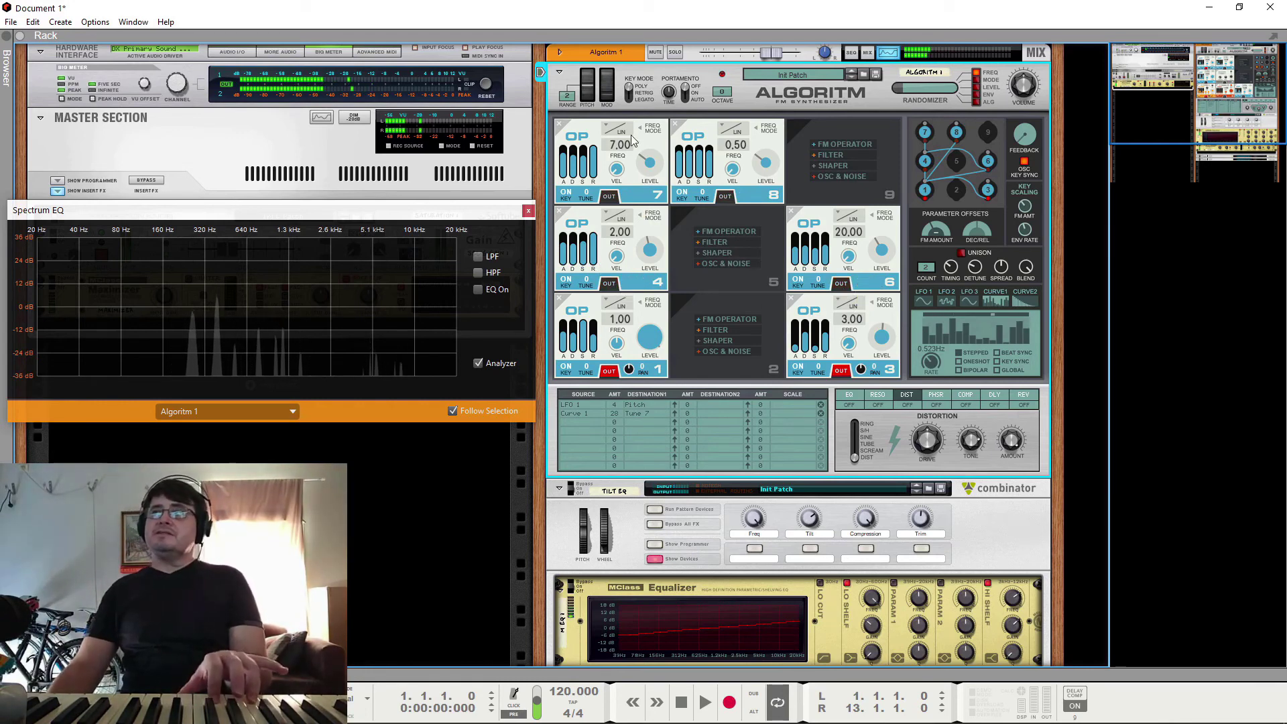
Disable operators 7, 8, 6 and 3 so that only operator 4 modulates operator 1
click(561, 124)
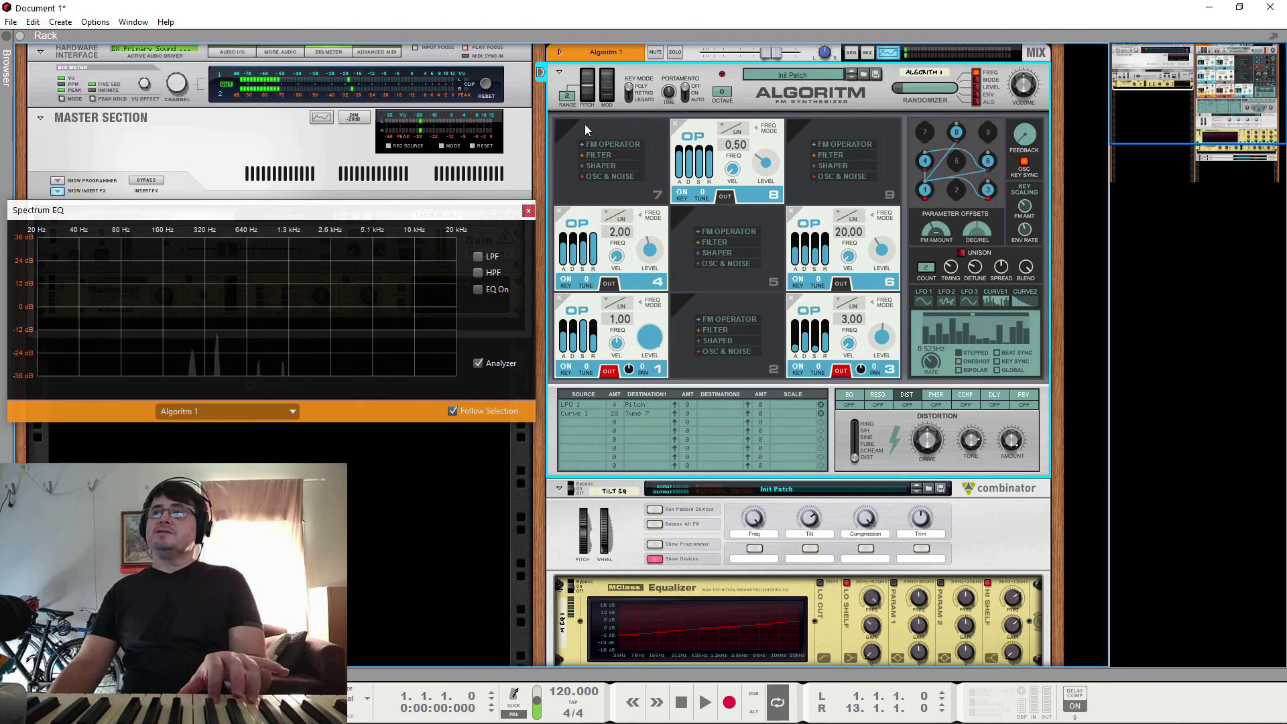
click(676, 124)
click(793, 210)
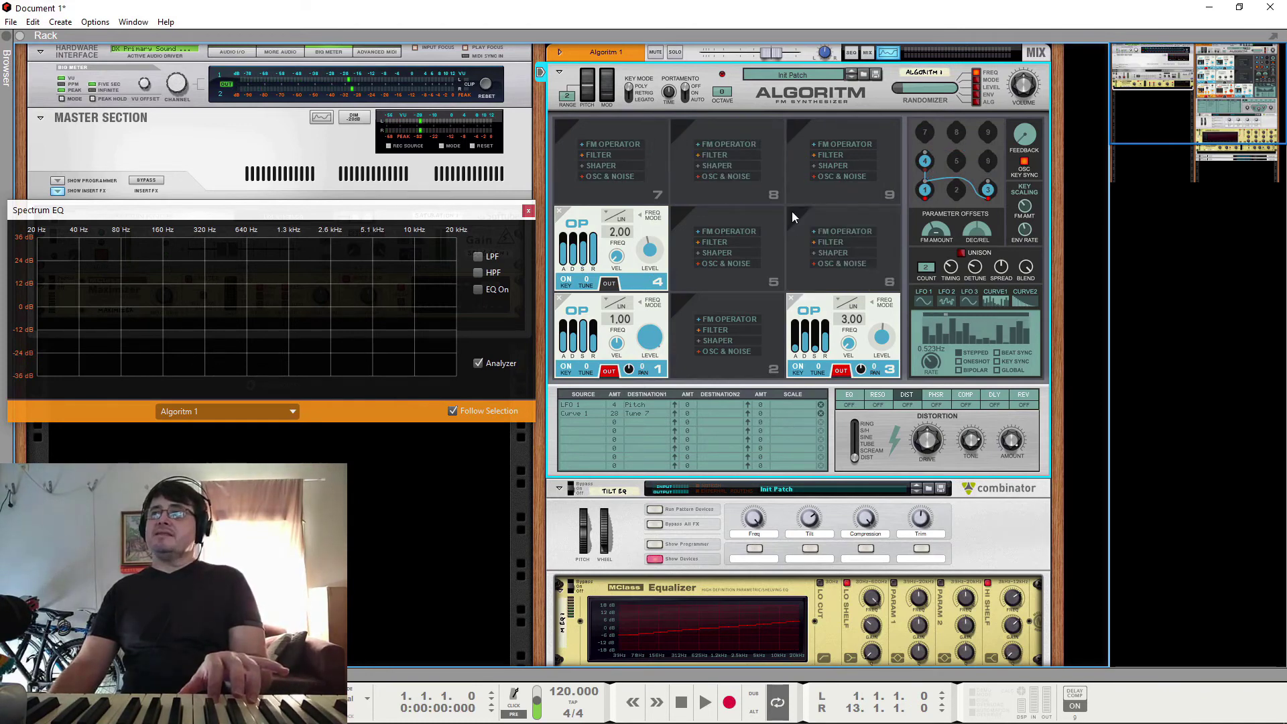
click(792, 297)
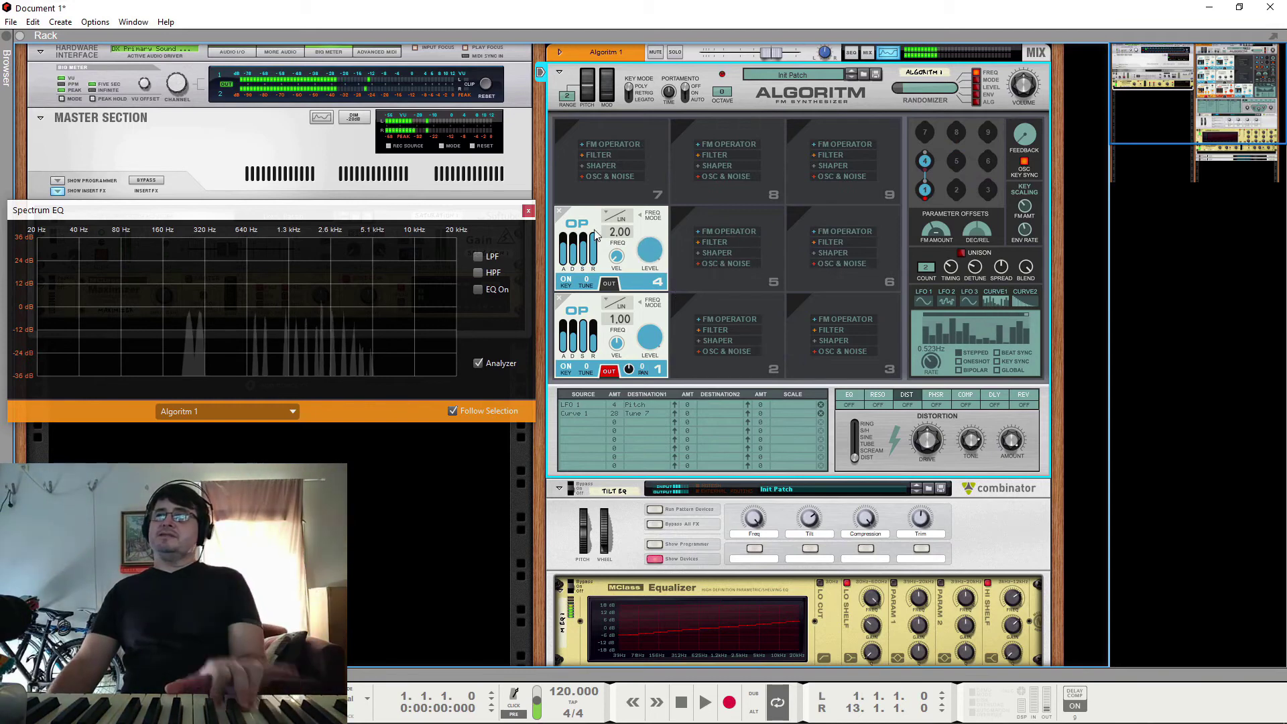
Set operator 4's frequency to 5.00, try its attack at 1.37 s, and return the attack to minimum
mouse_move(609, 241)
mouse_down()
mouse_move(609, 255)
mouse_move(611, 220)
mouse_up()
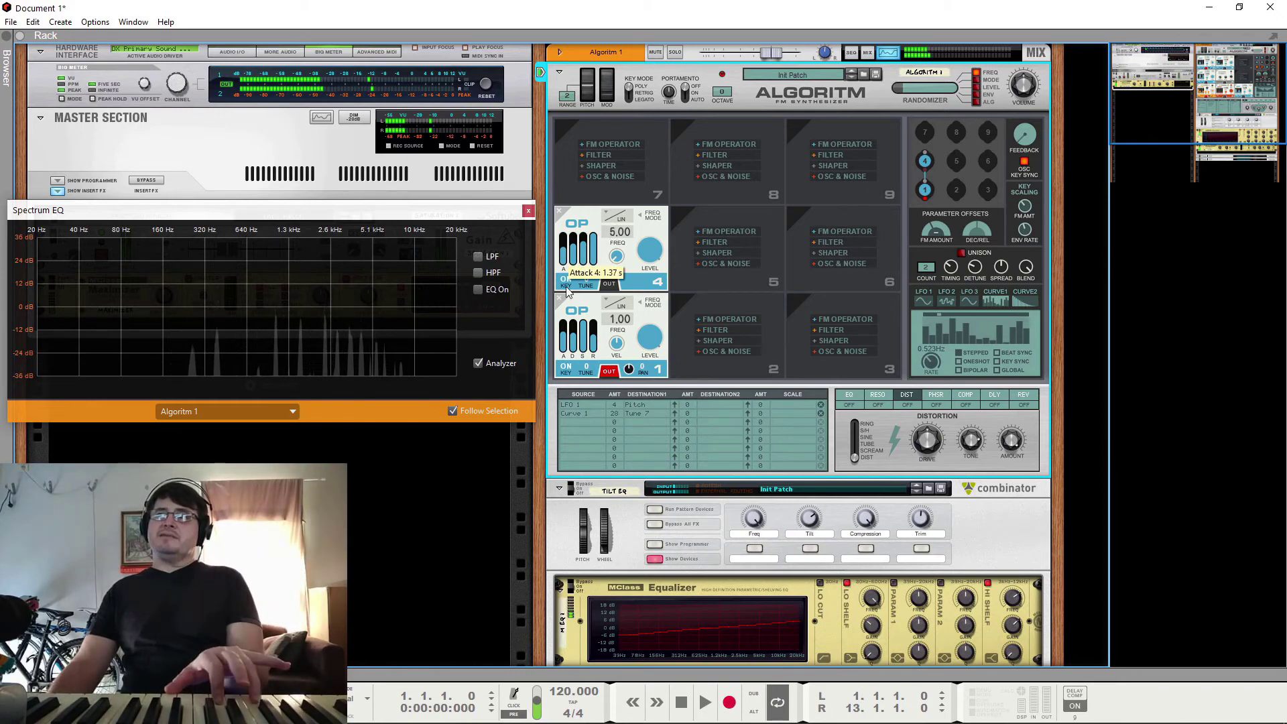
drag(564, 258, 605, 305)
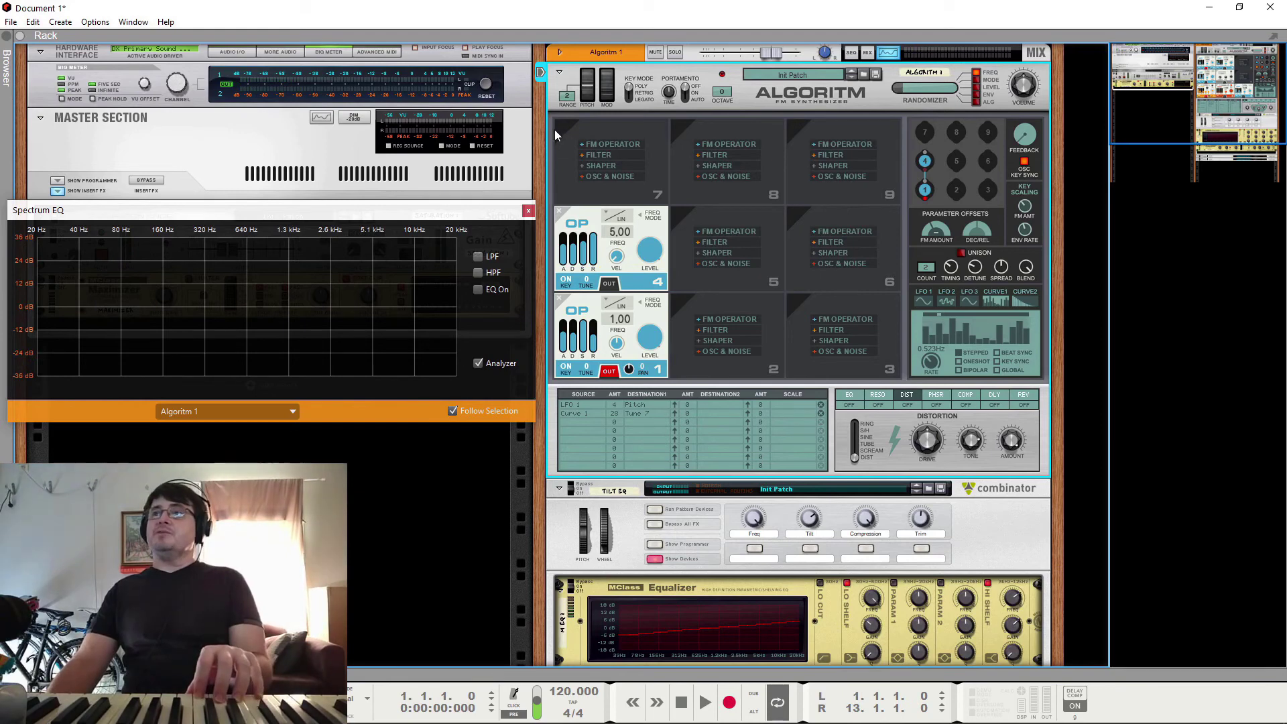
Re-enable FM operators 7, 8, 6 and 3 in their slots
click(594, 144)
click(707, 145)
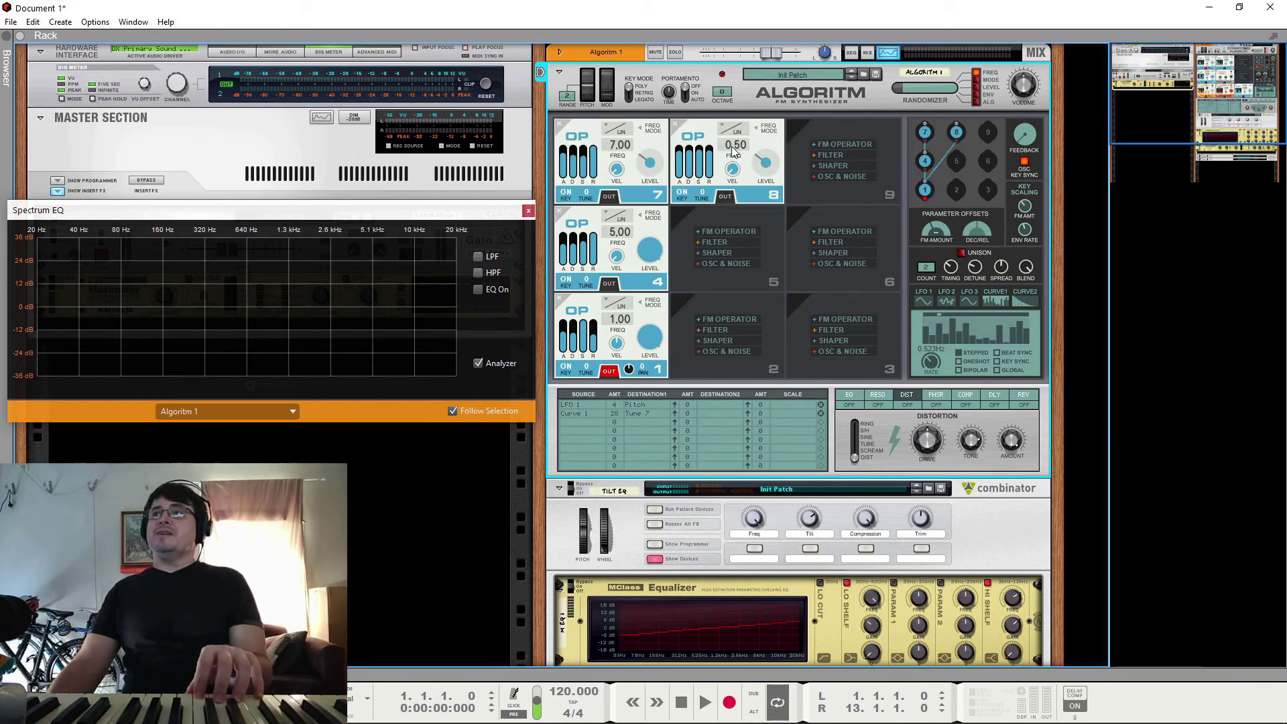
click(844, 230)
click(851, 321)
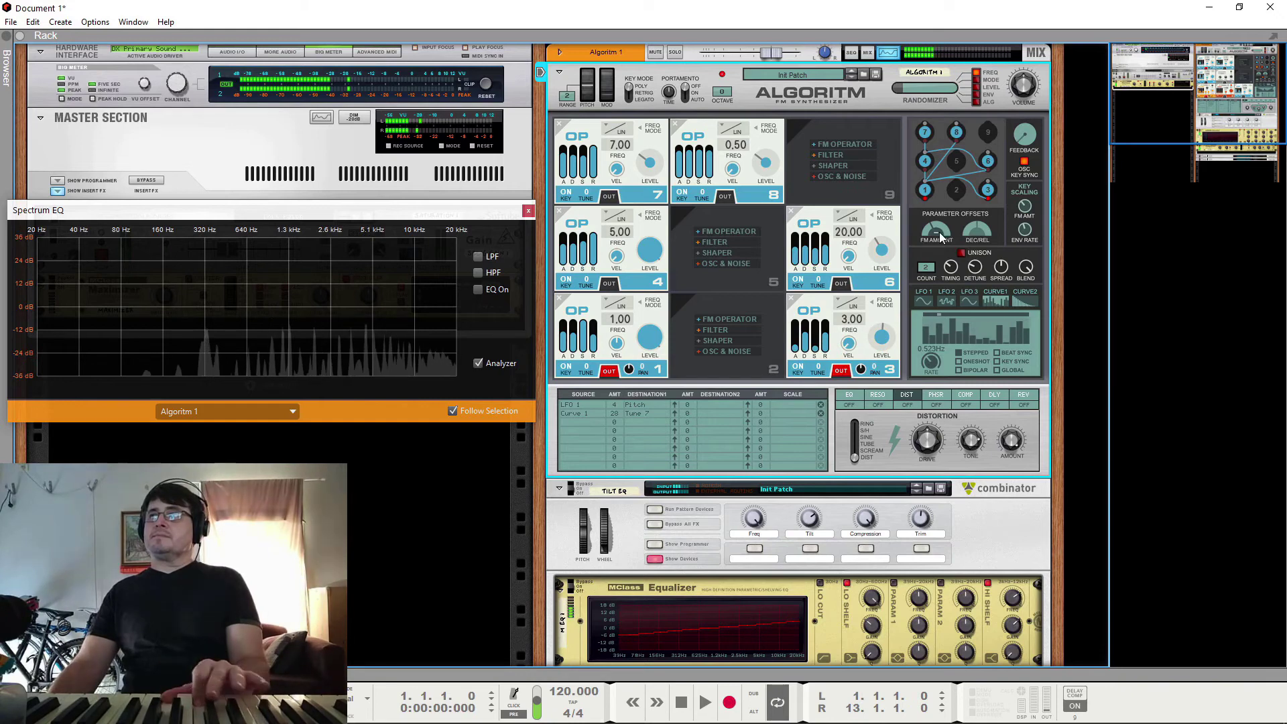
Lower operator 4's level from maximum and fine-tune its modulation amount by ear
drag(650, 250, 666, 384)
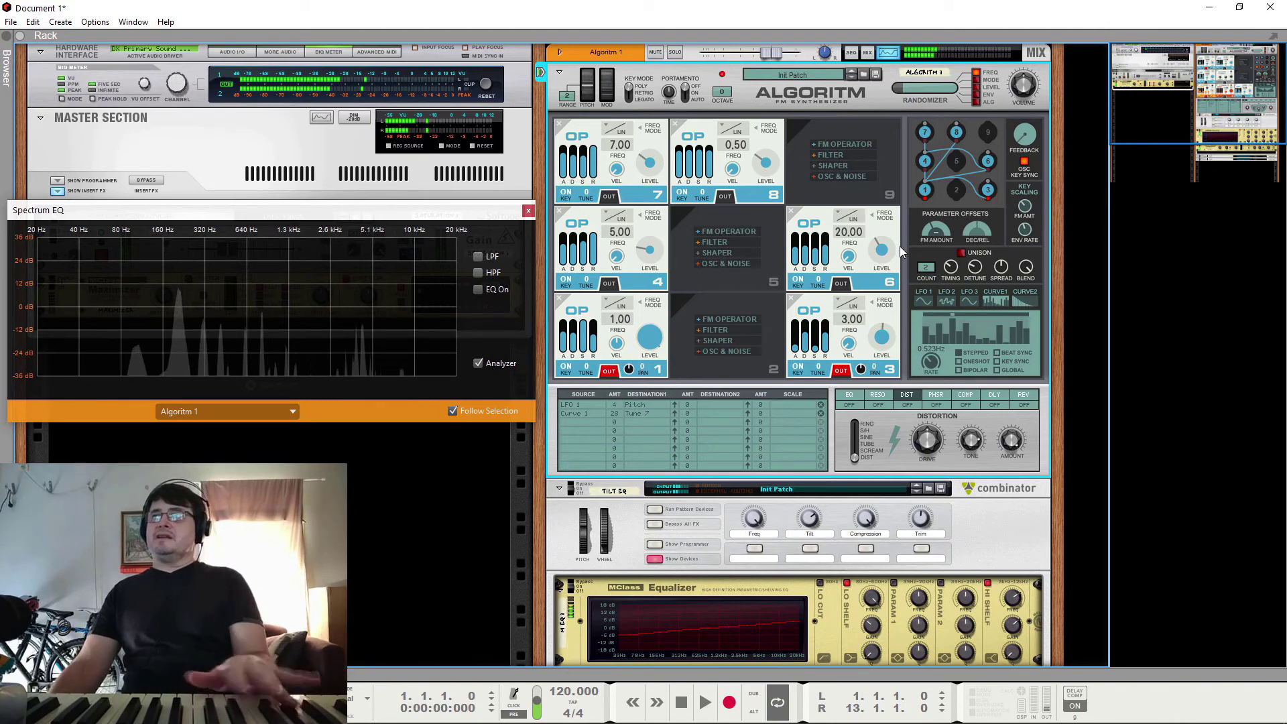
mouse_move(883, 257)
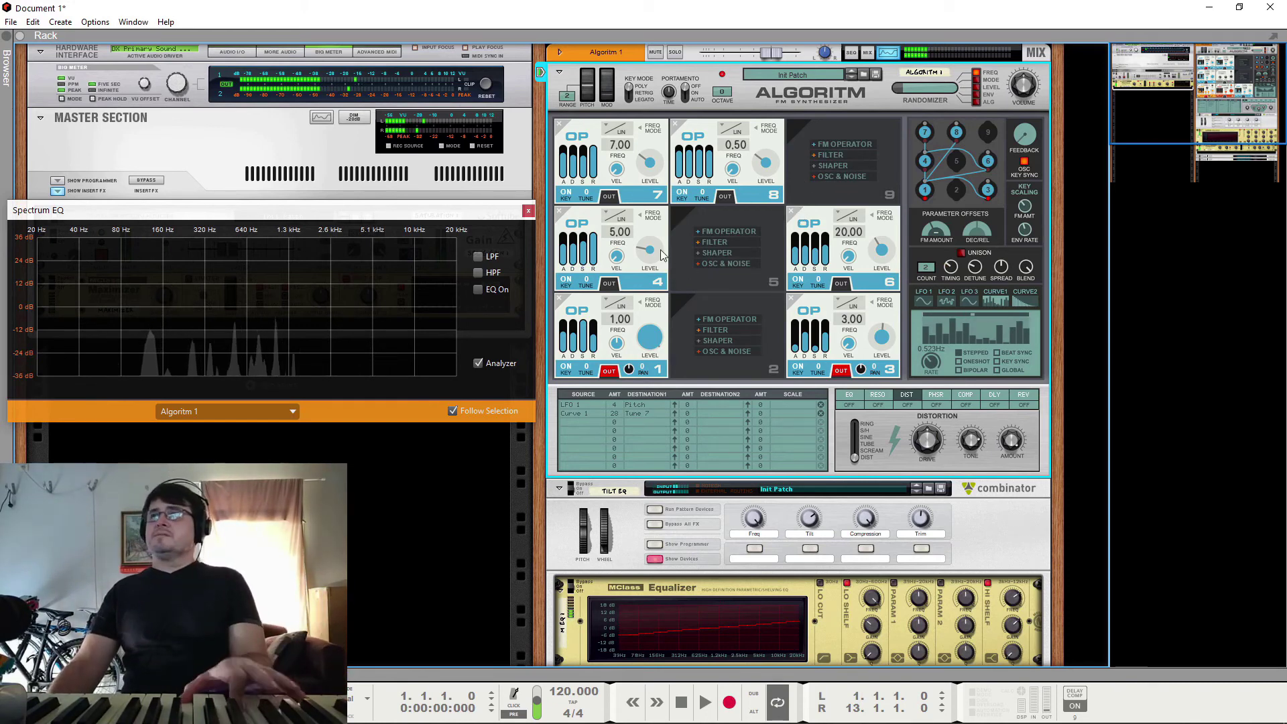
mouse_move(650, 251)
mouse_down()
mouse_move(678, 107)
mouse_move(673, 296)
mouse_move(675, 253)
mouse_up()
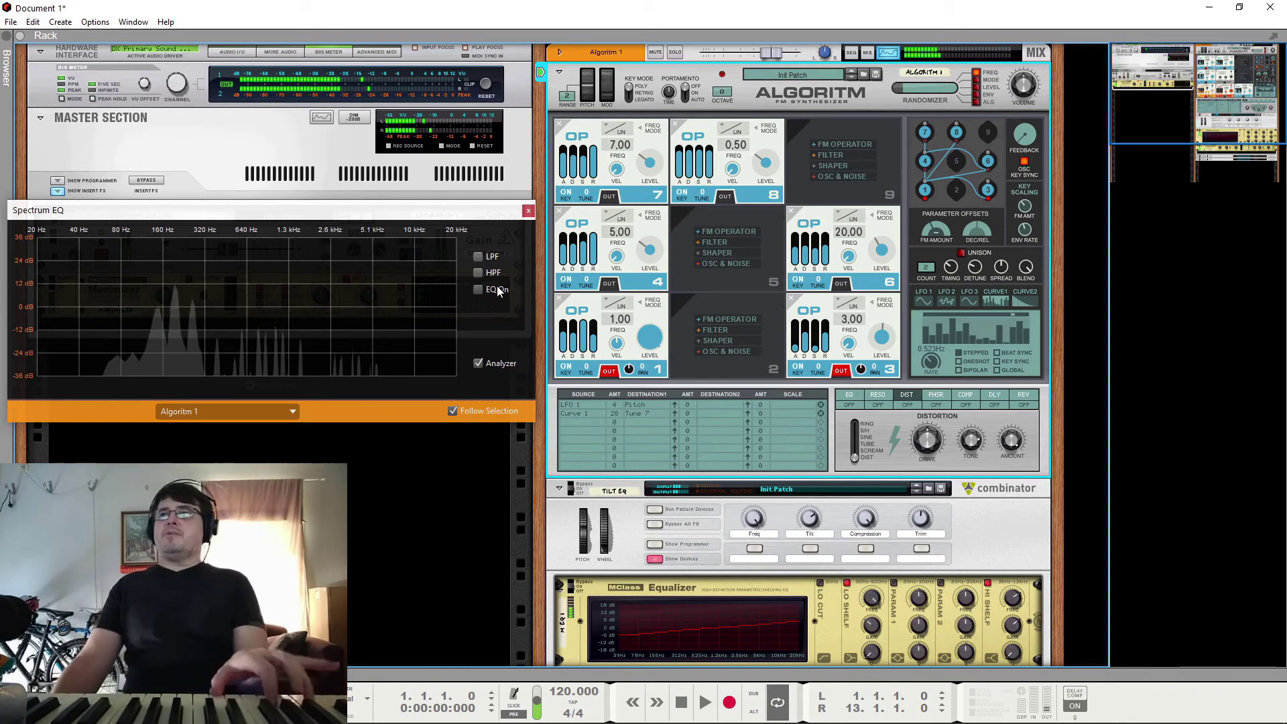
Turn the channel EQ on and reset the high-frequency band's gain to 0 dB
click(478, 290)
drag(349, 307, 350, 330)
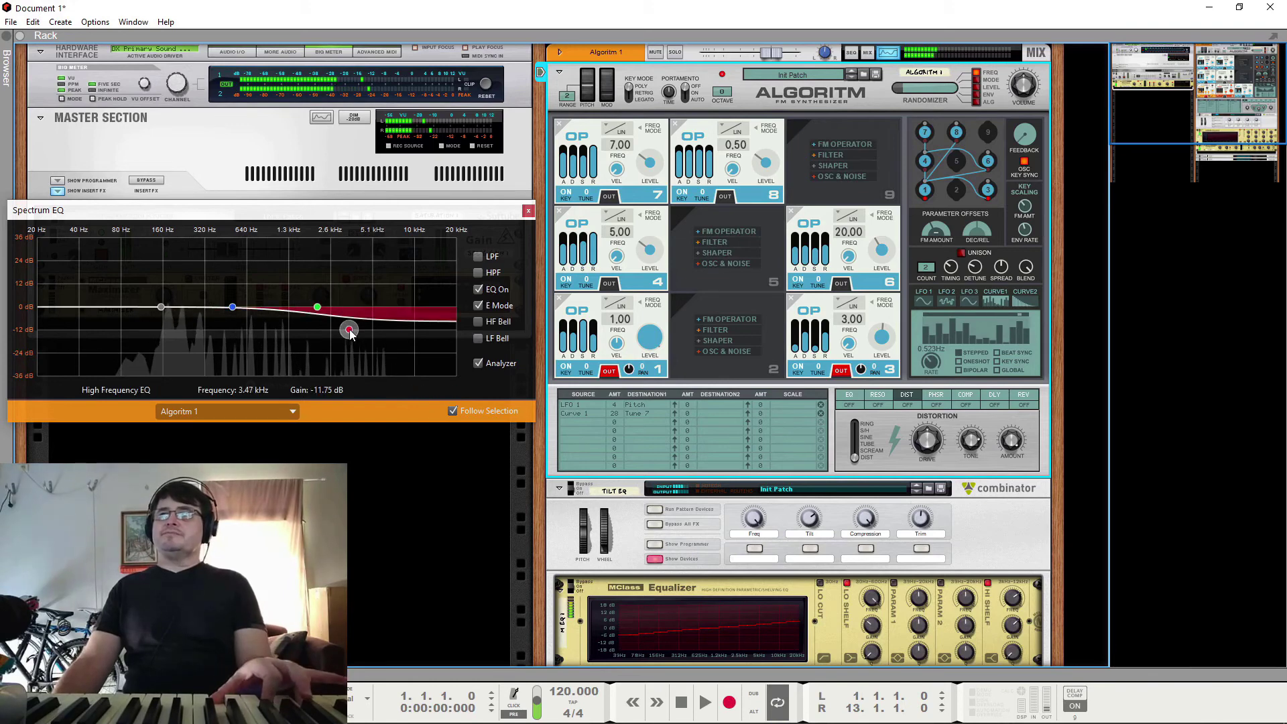
key(super)
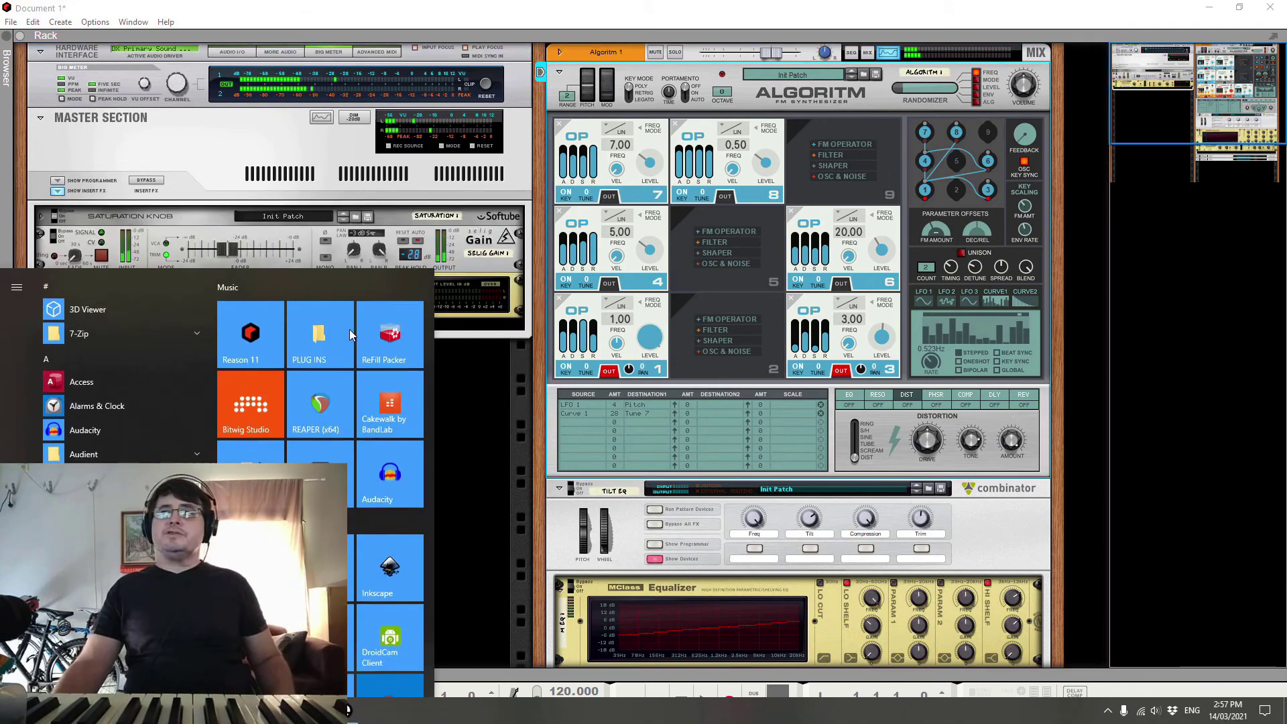
click(456, 321)
double_click(349, 329)
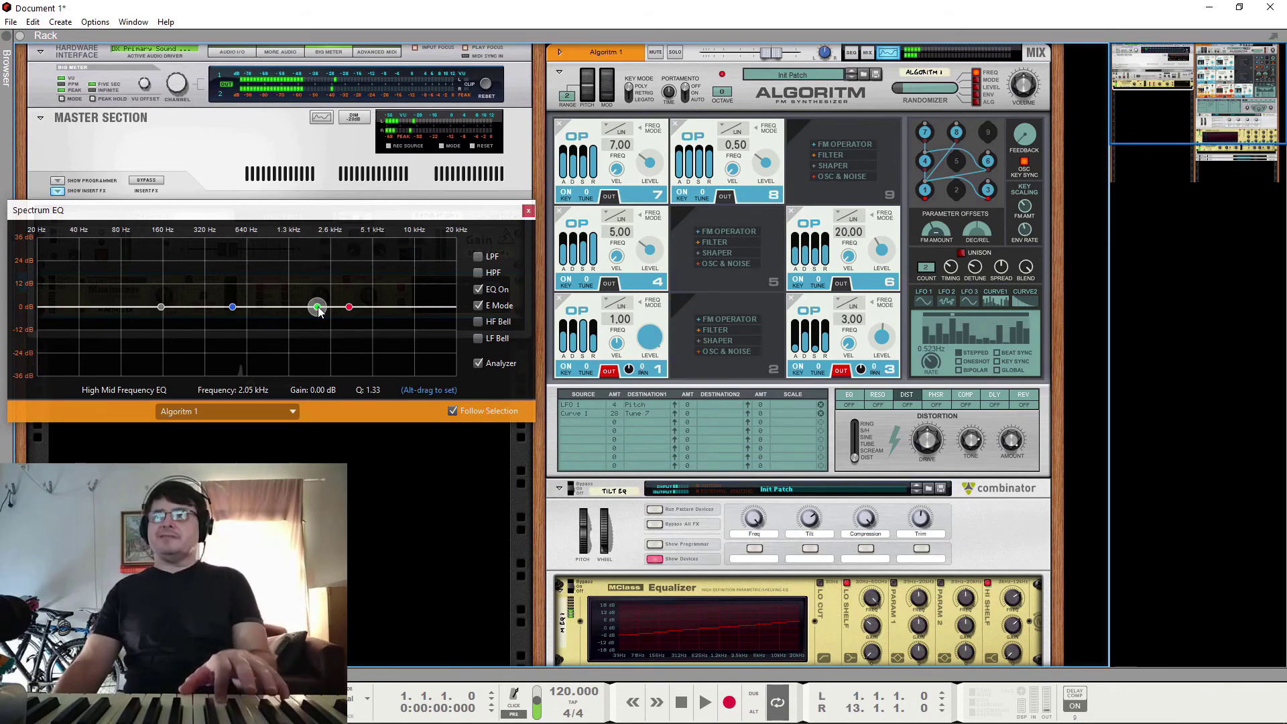
Boost the high-mids, cut the highs by -2.86 dB at 5.55 kHz, and boost the lows by 20.00 dB at 120.1 Hz
drag(318, 308, 377, 313)
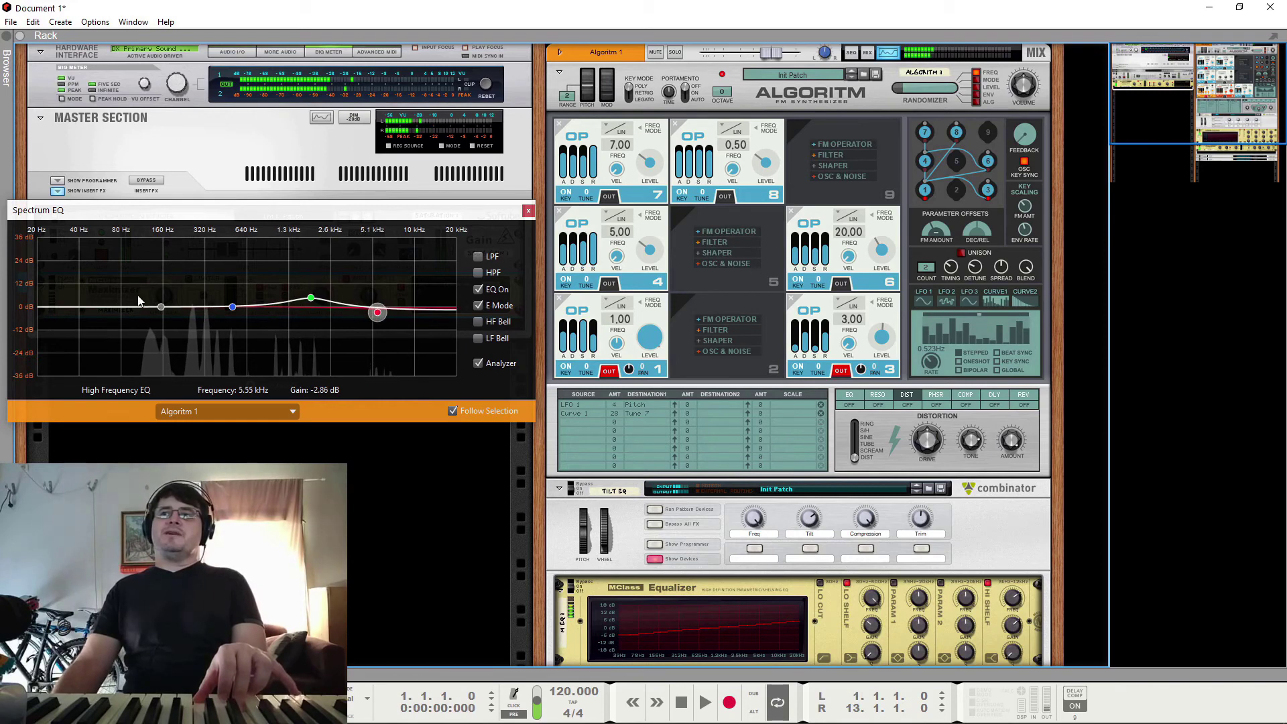
drag(160, 308, 143, 313)
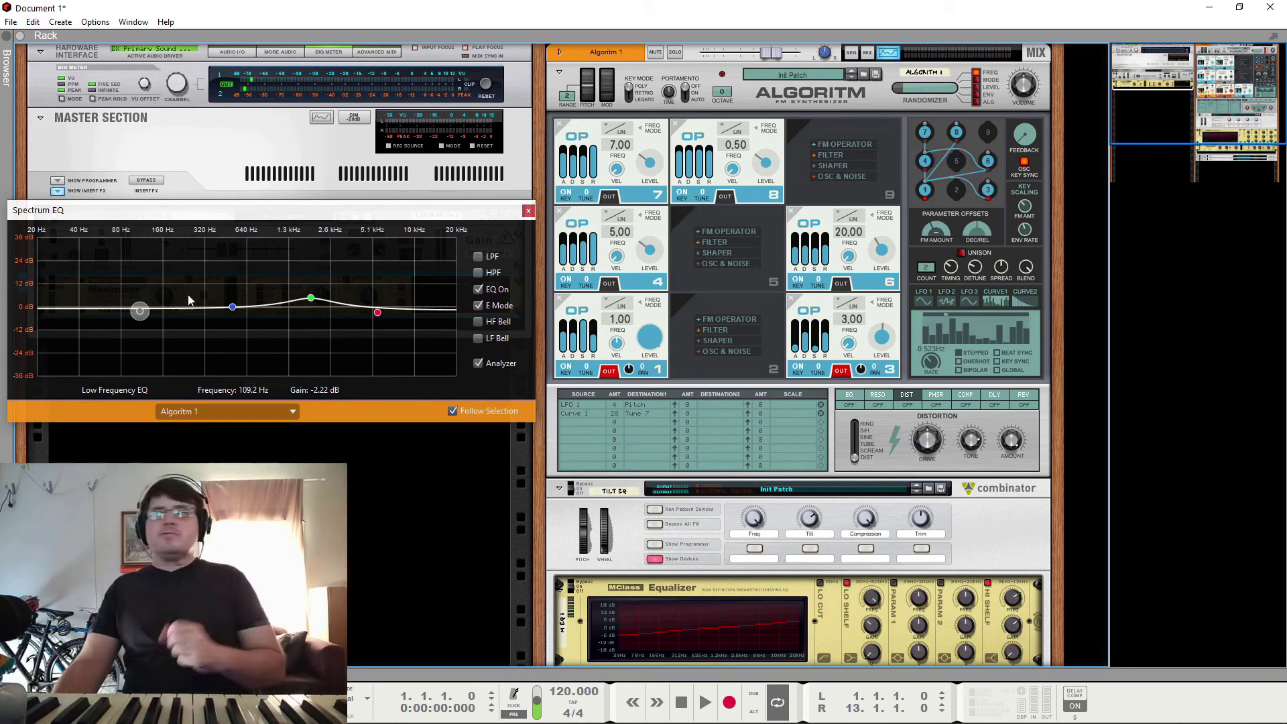
drag(136, 317, 143, 275)
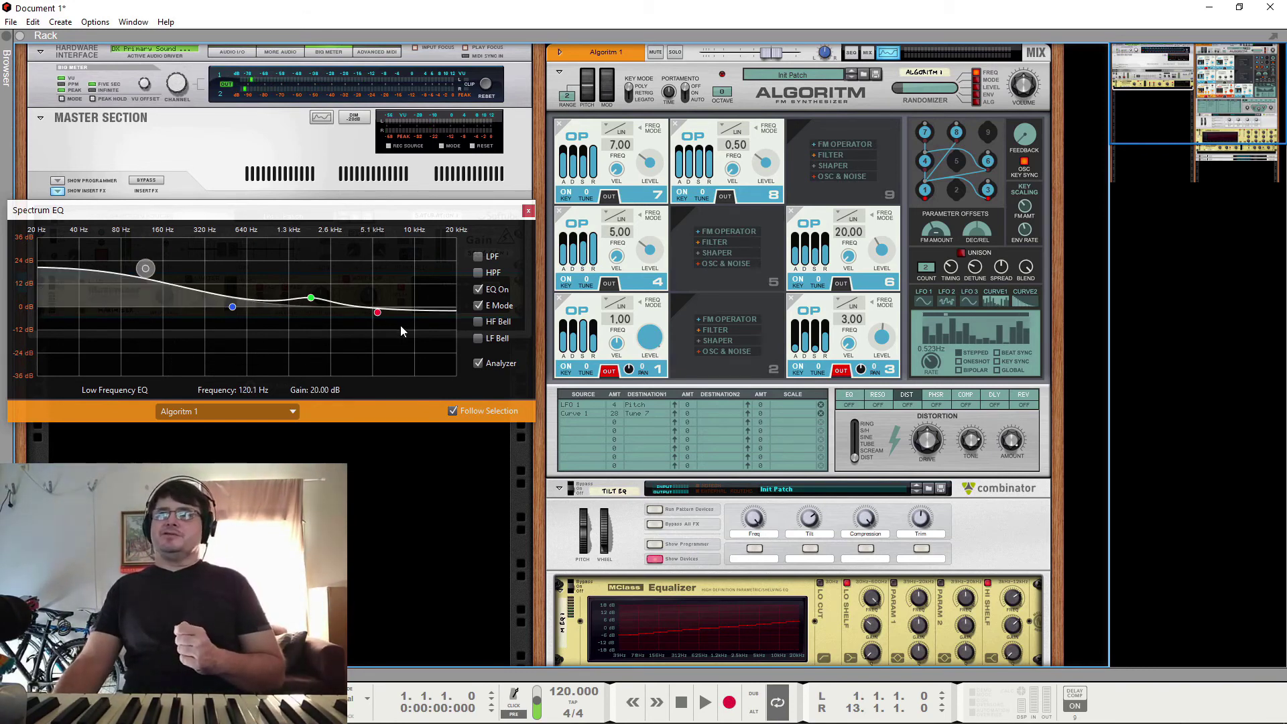
Boost the channel EQ's highs and cut the high-mids by -20.32 dB at 815.7 Hz
drag(384, 318, 444, 273)
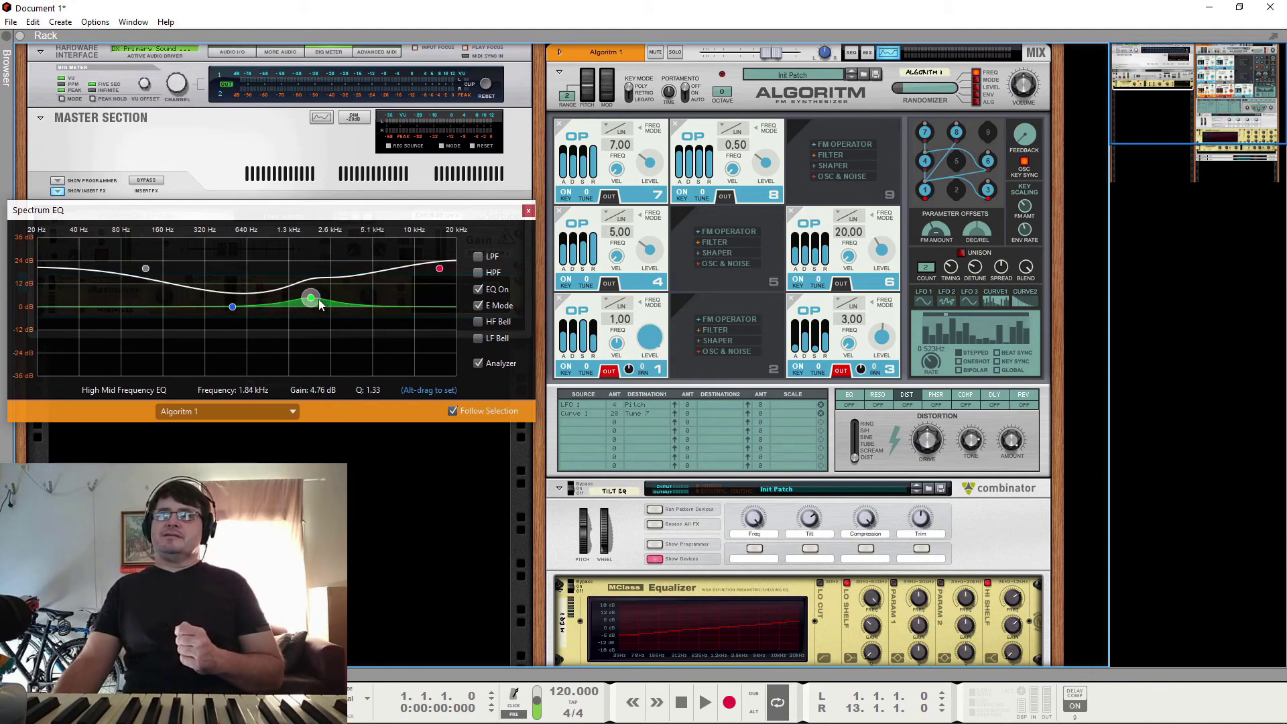
drag(319, 300, 262, 346)
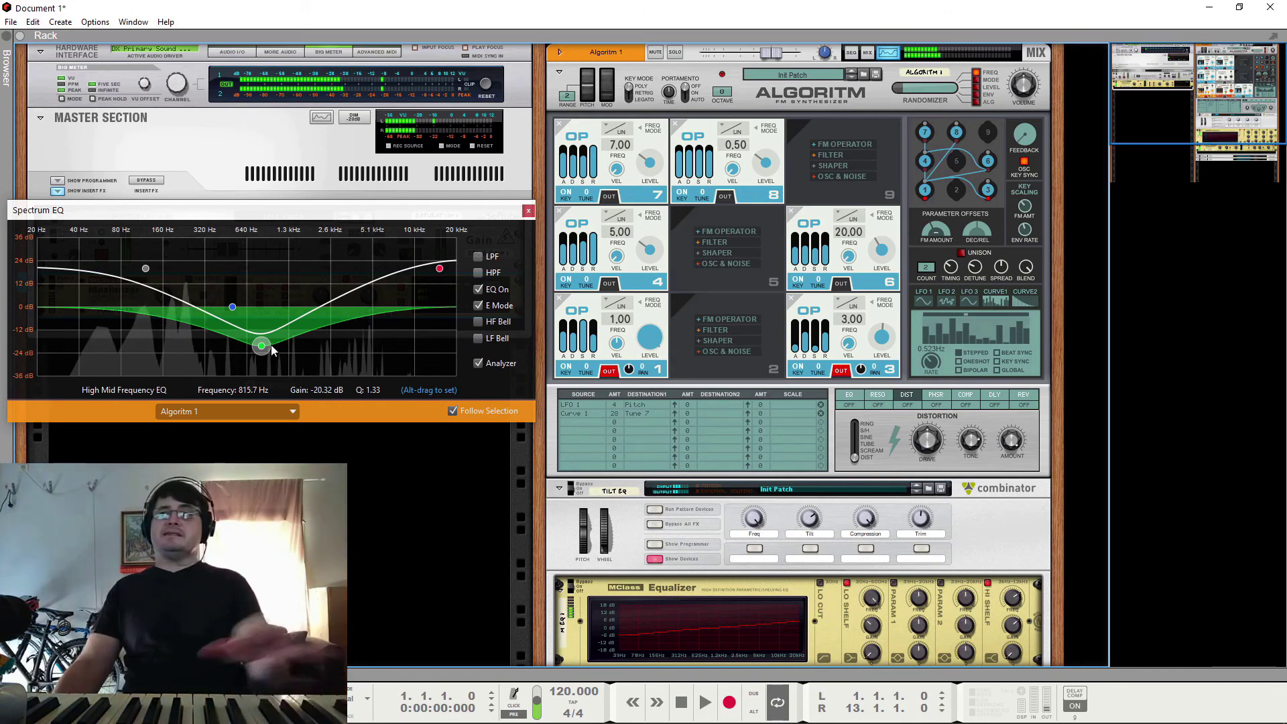
Boost the high-mids by 19.05 dB at 2.18 kHz, cutting the lows at 40.0 Hz and the highs by -17.14 dB at 12.89 kHz
drag(266, 349, 290, 275)
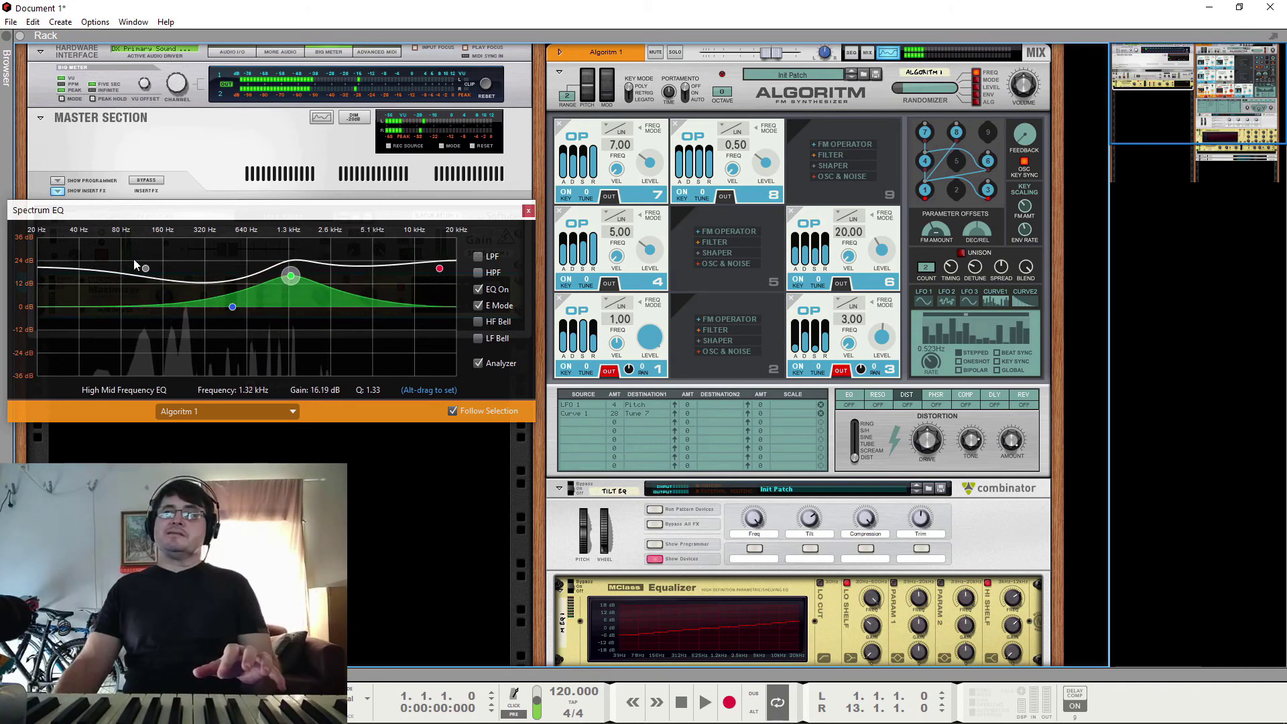
drag(139, 268, 79, 330)
drag(439, 269, 434, 344)
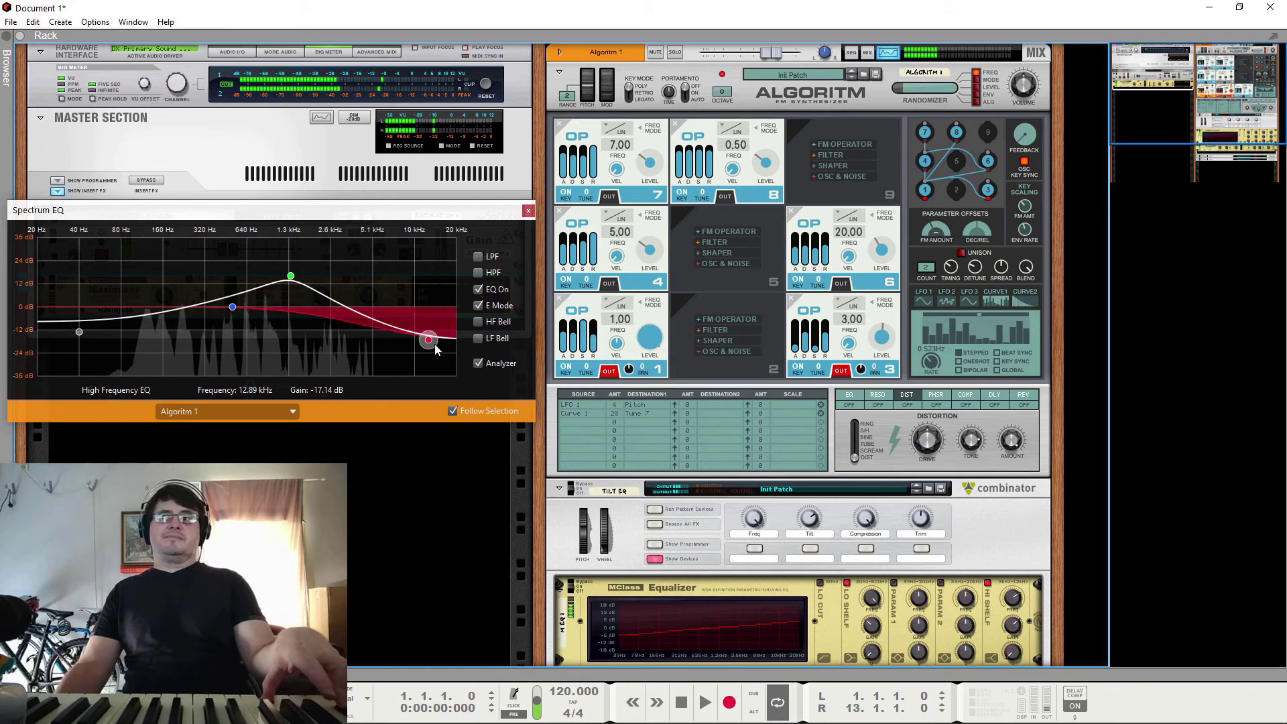
click(291, 276)
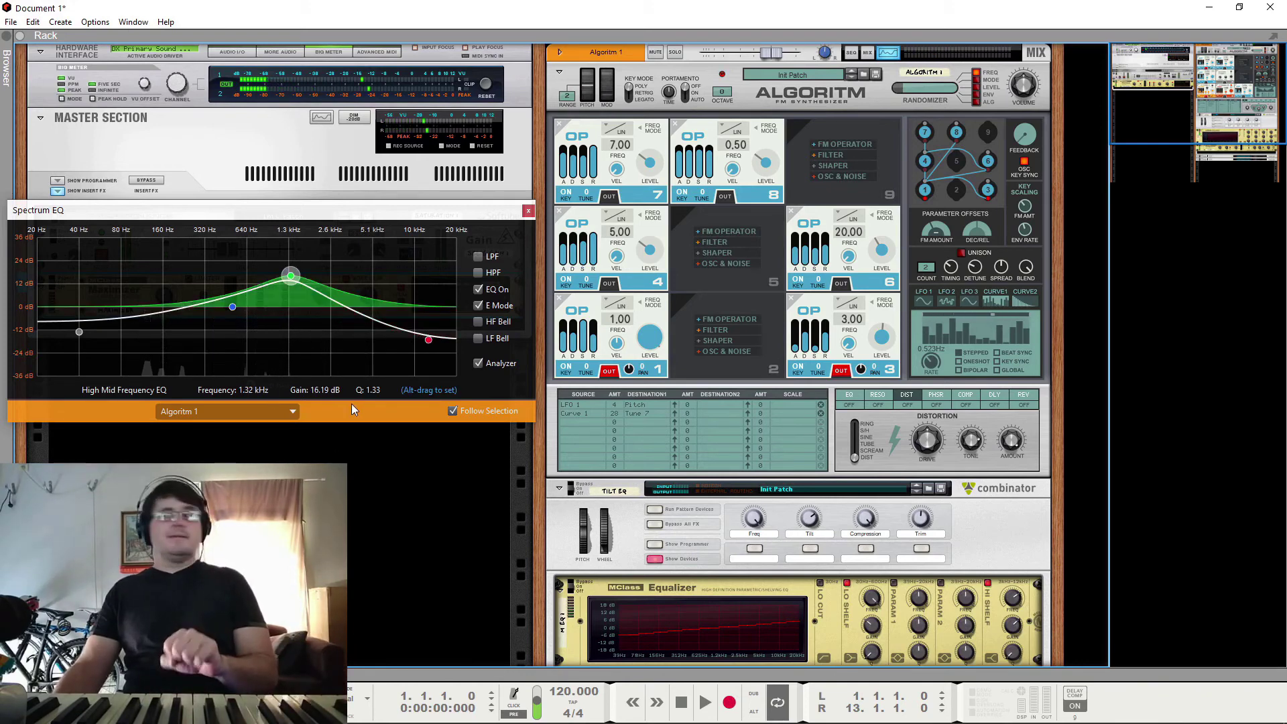
drag(290, 278, 325, 272)
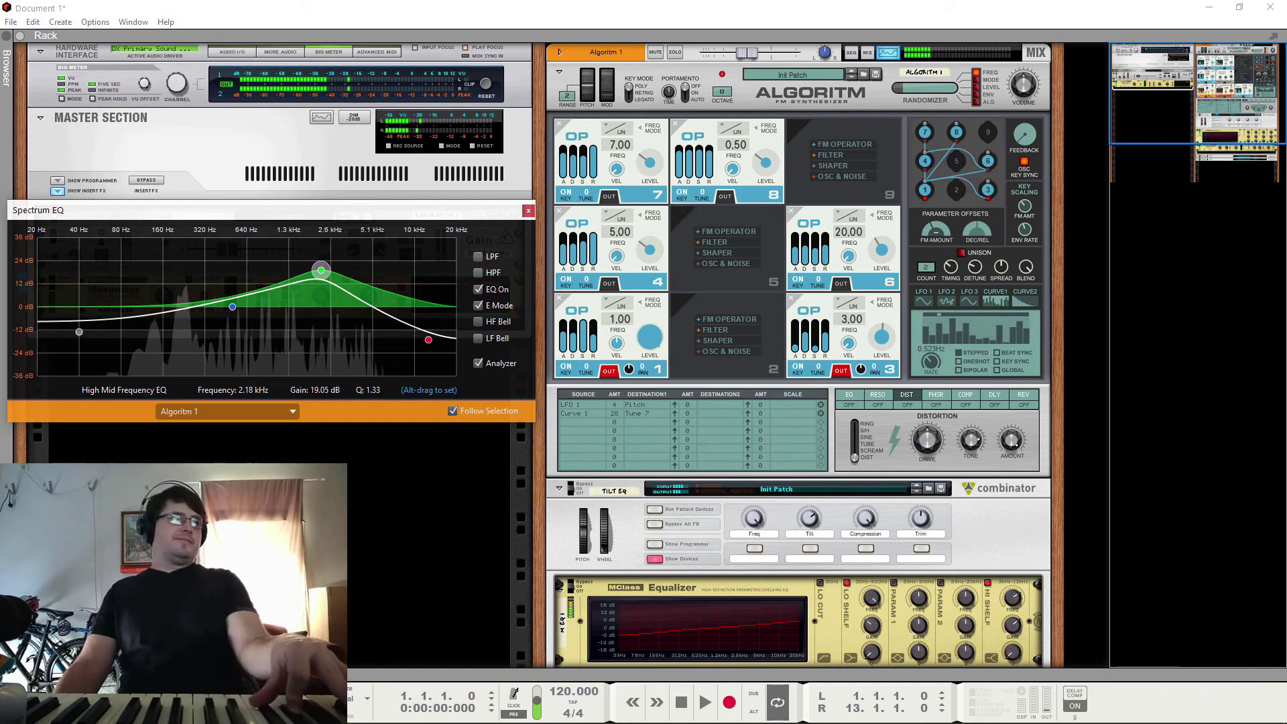
Reset the high-mid, low and high bands of the channel EQ to 0 dB gain
click(232, 306)
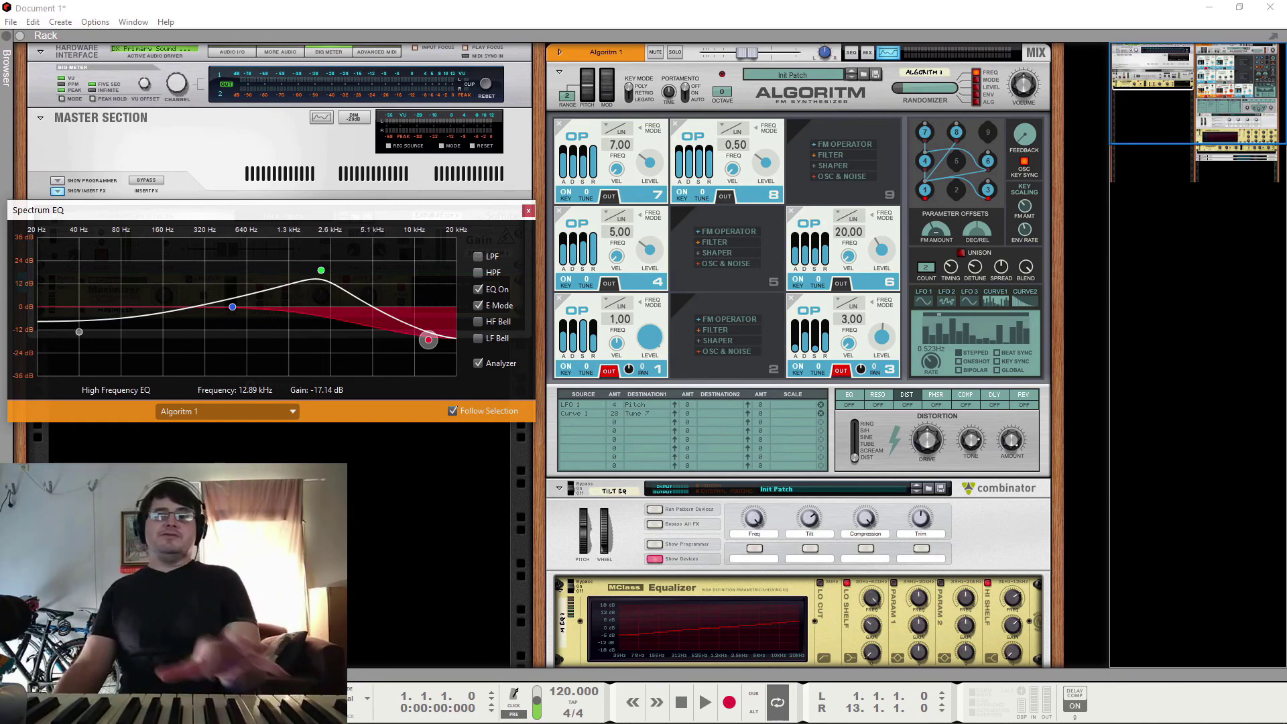
double_click(322, 270)
click(232, 307)
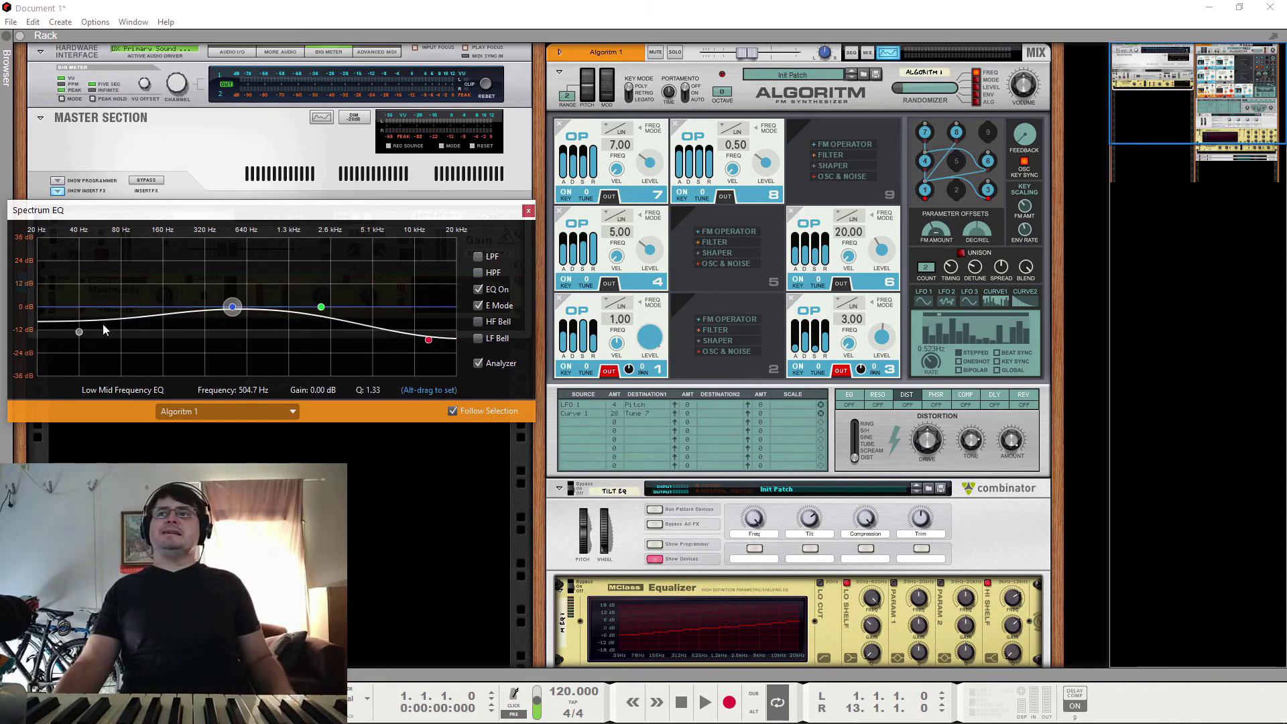
double_click(79, 332)
double_click(429, 340)
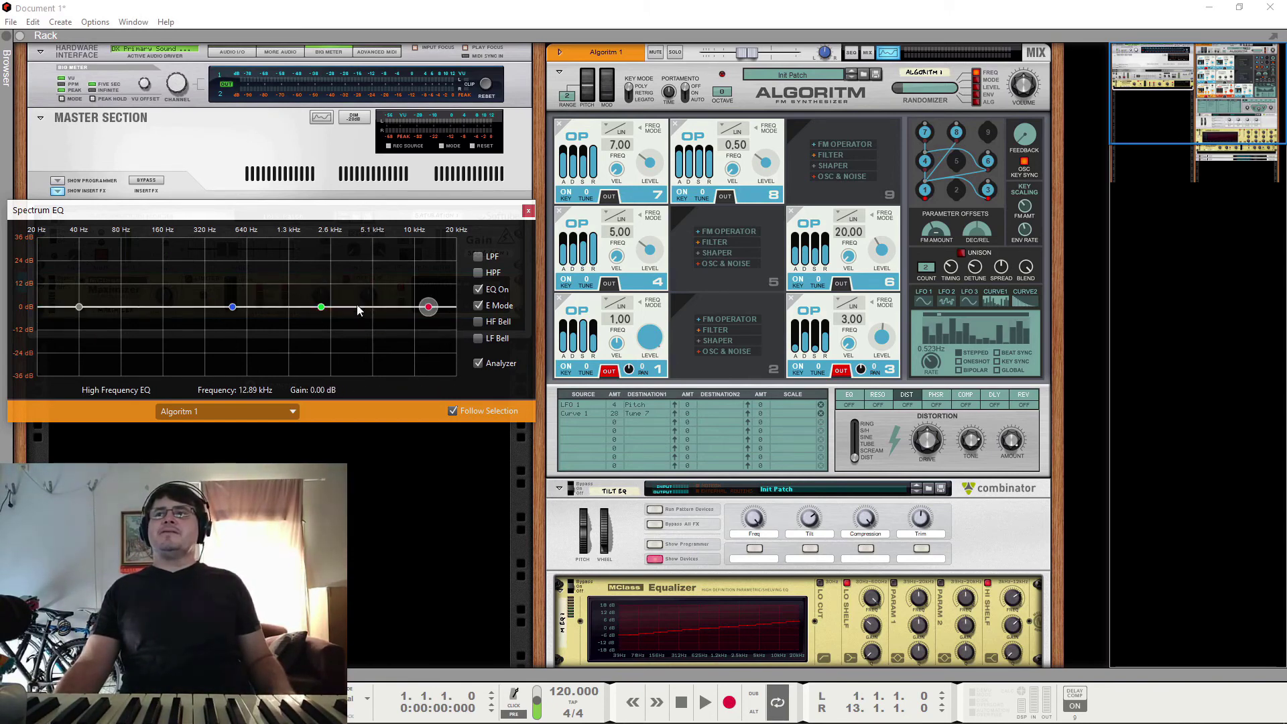
Boost the high-mids by 20.00 dB at 2.08 kHz, cutting the lows and cutting the highs by -20.32 dB at 18.08 kHz
click(233, 307)
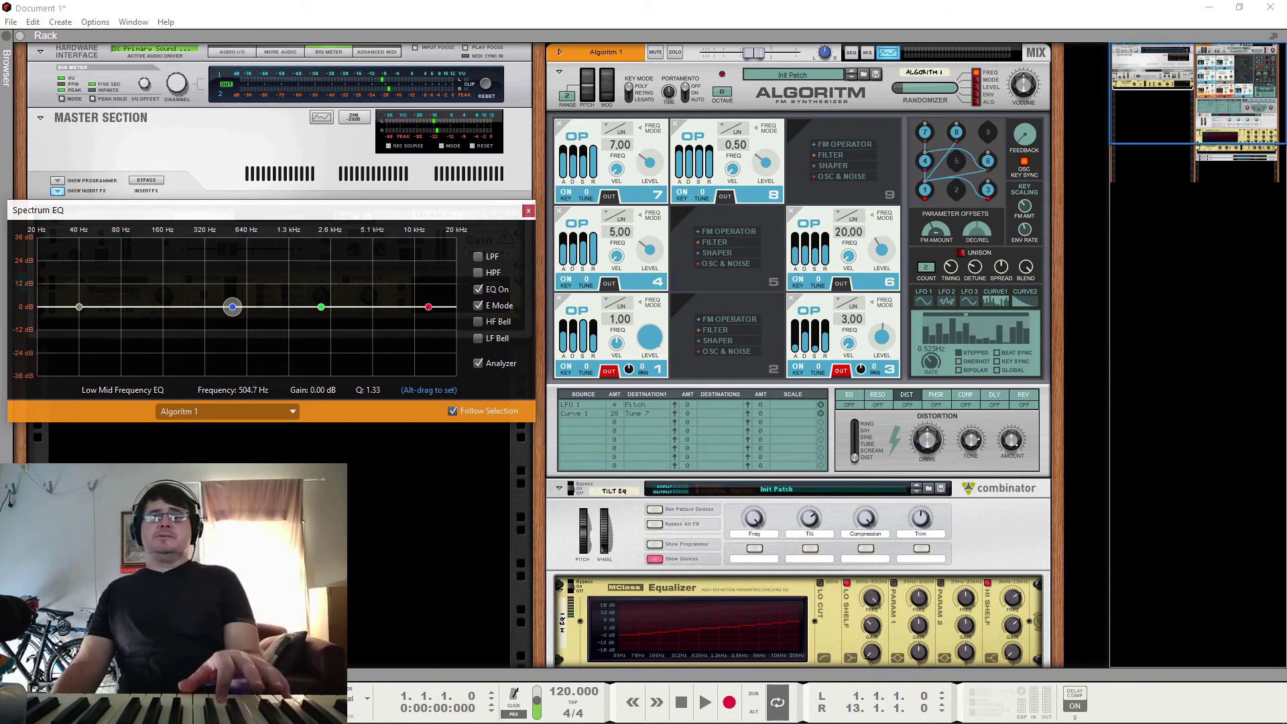
click(321, 306)
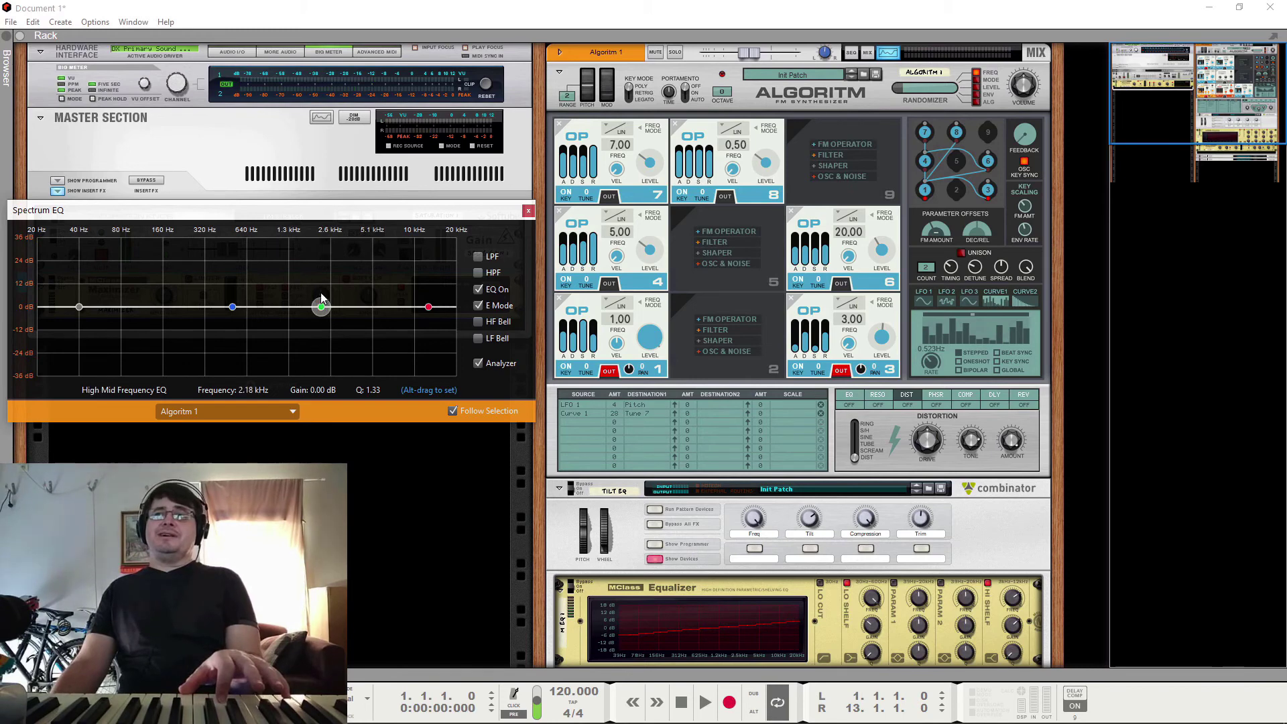
drag(323, 313, 319, 199)
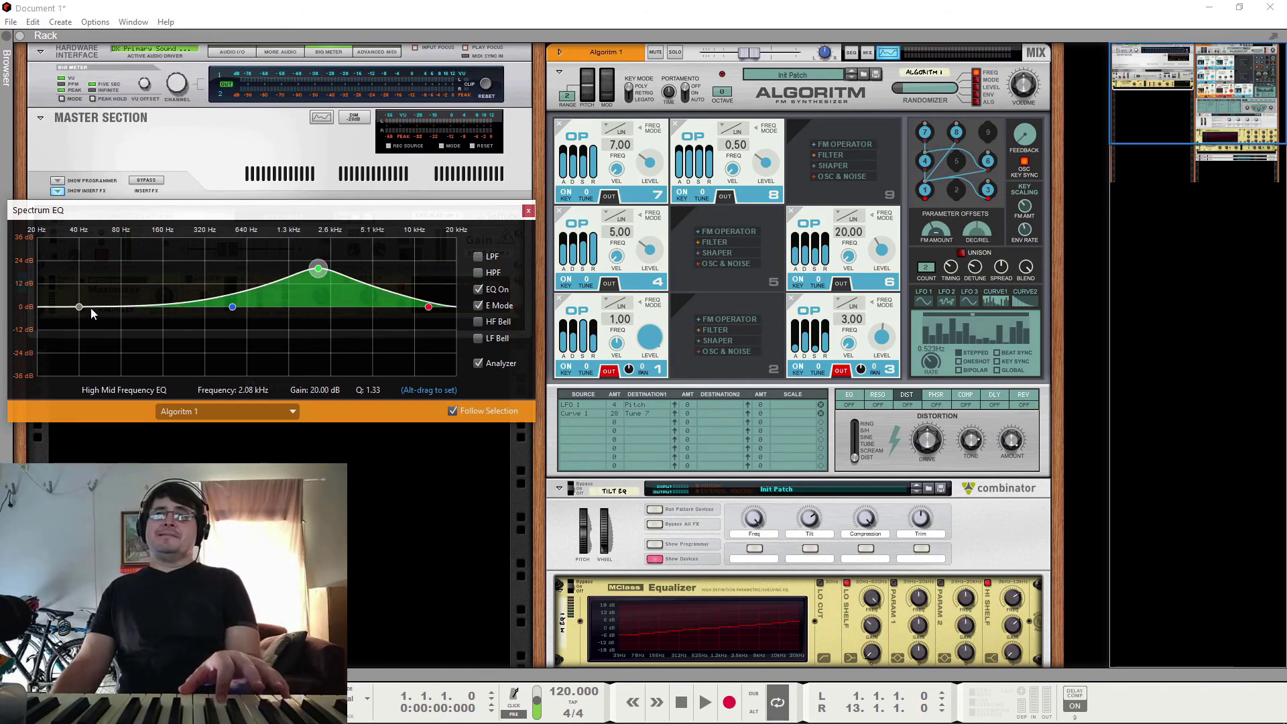
drag(91, 309, 55, 348)
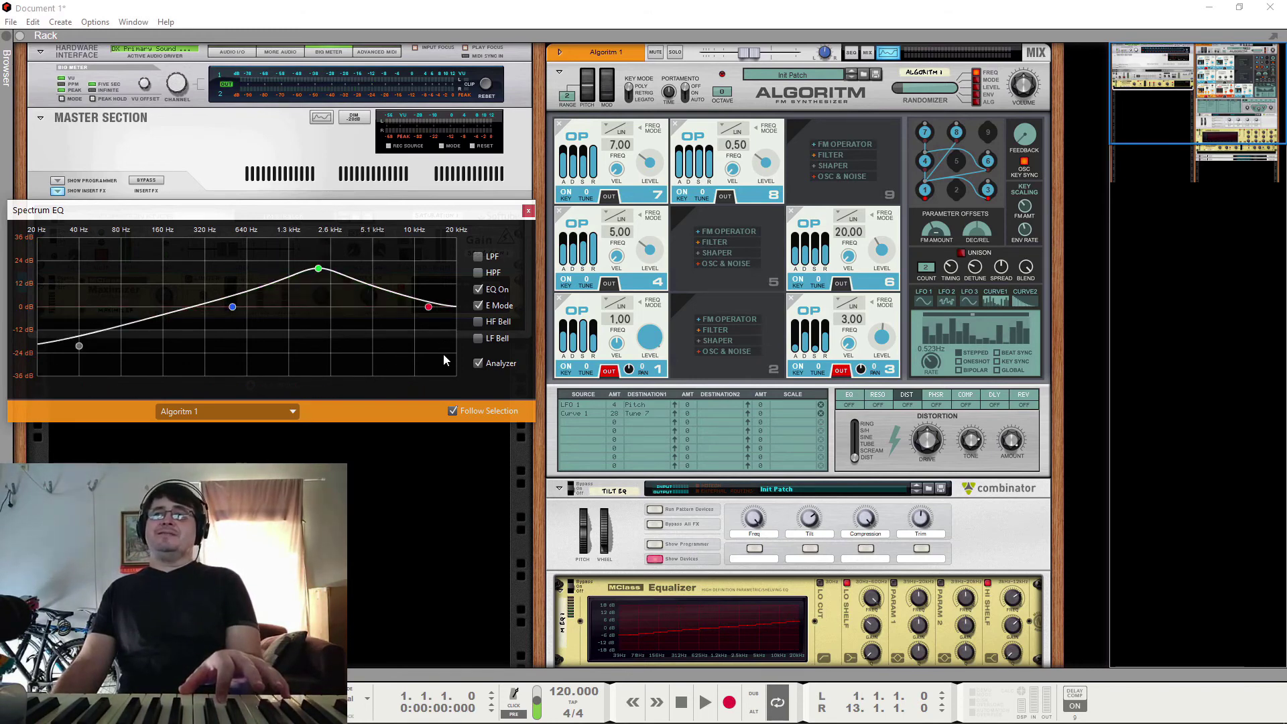
drag(432, 310, 445, 373)
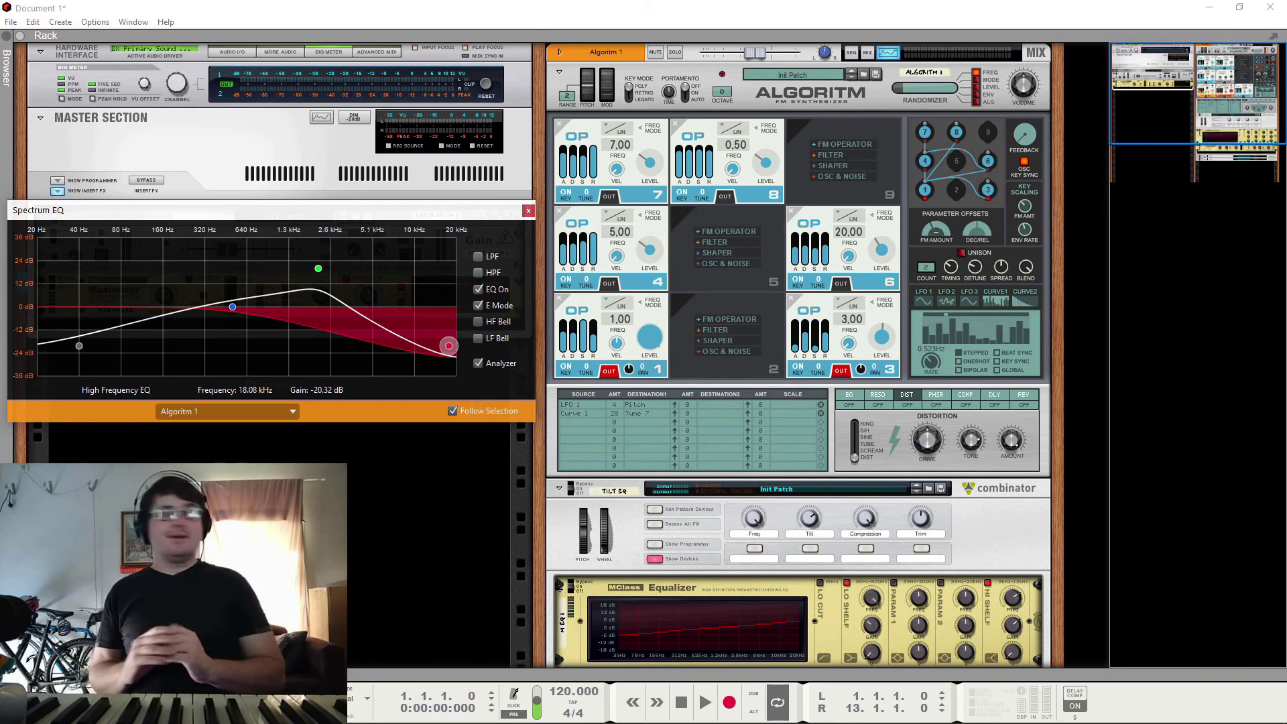
Enable the high-pass filter at 838.0 Hz and low-pass filter at 2.22 kHz, and set the high-mids to 20.00 dB at 2.21 kHz
click(478, 256)
click(478, 273)
drag(180, 315, 264, 319)
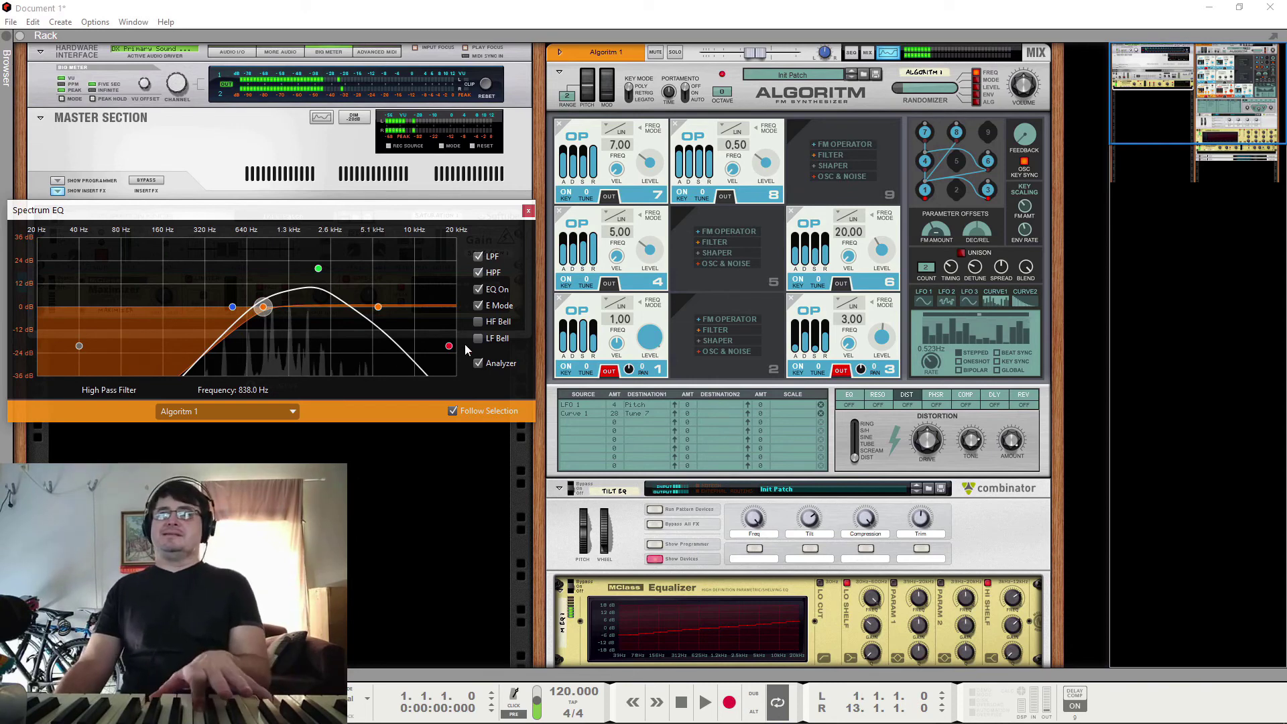
drag(380, 311, 332, 315)
drag(318, 269, 320, 220)
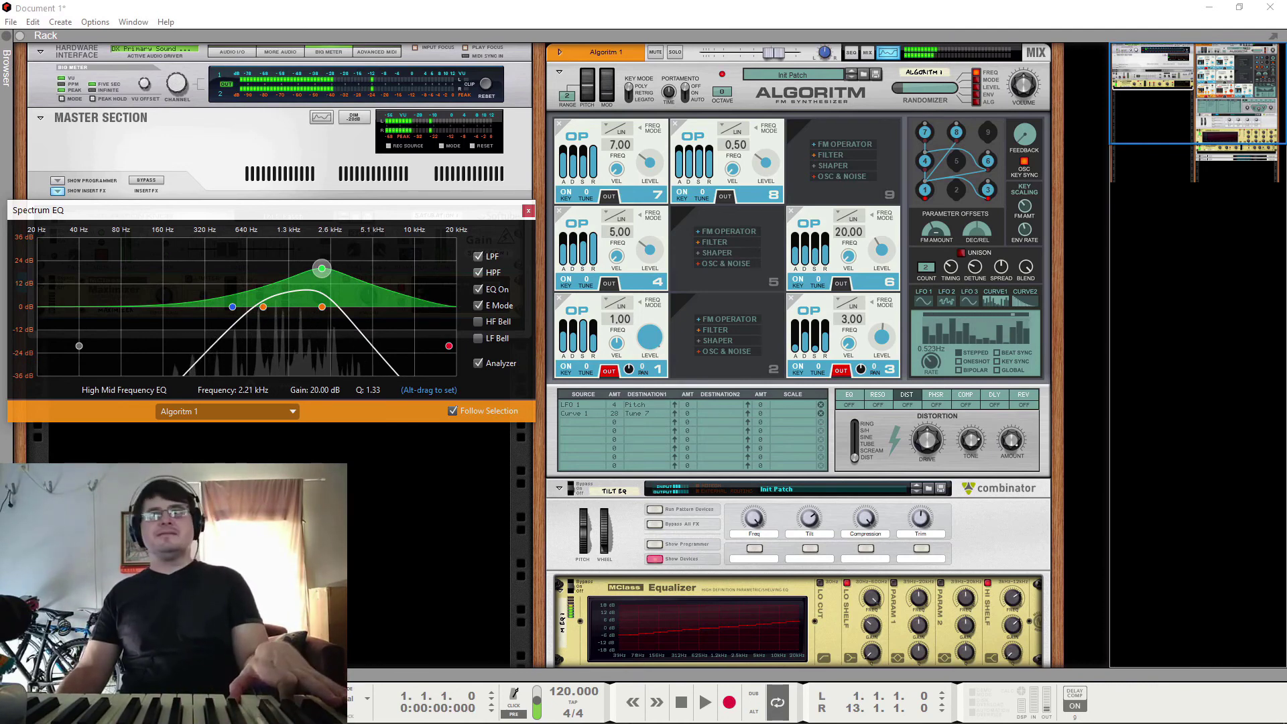
Compare the sound with and without the low-pass and high-pass filters, leaving both switched off
click(479, 255)
click(478, 273)
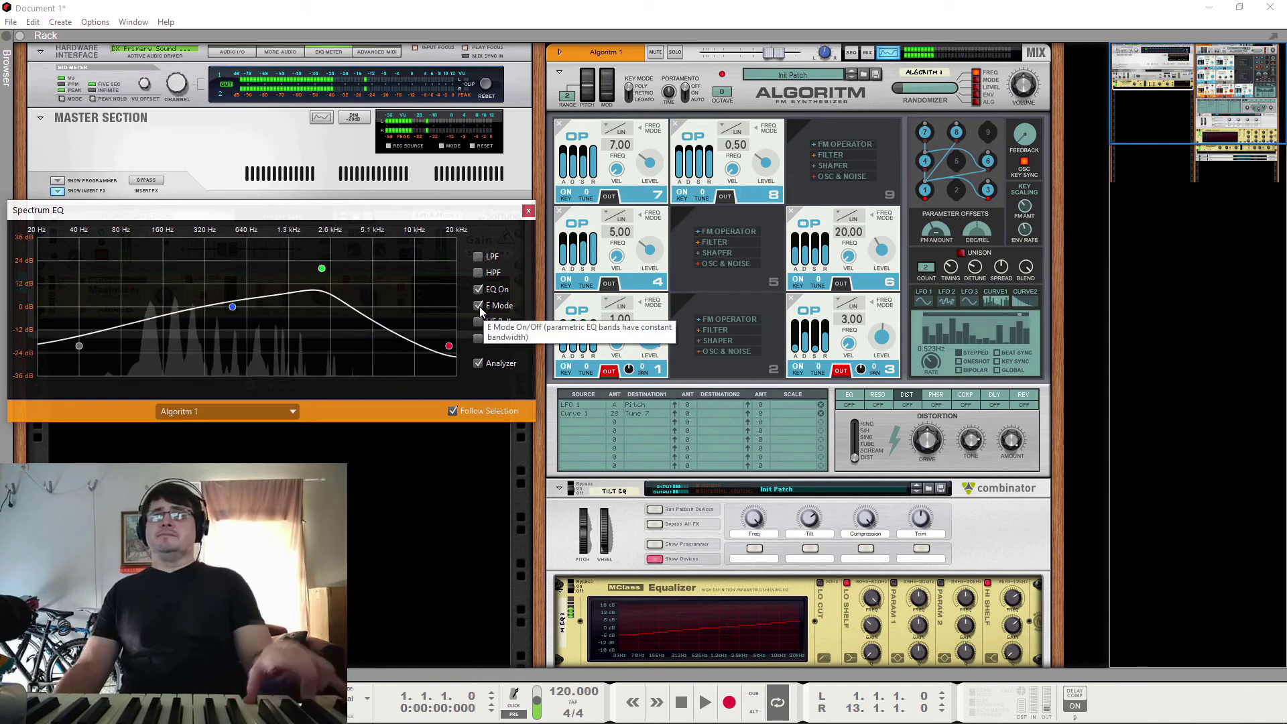
click(478, 302)
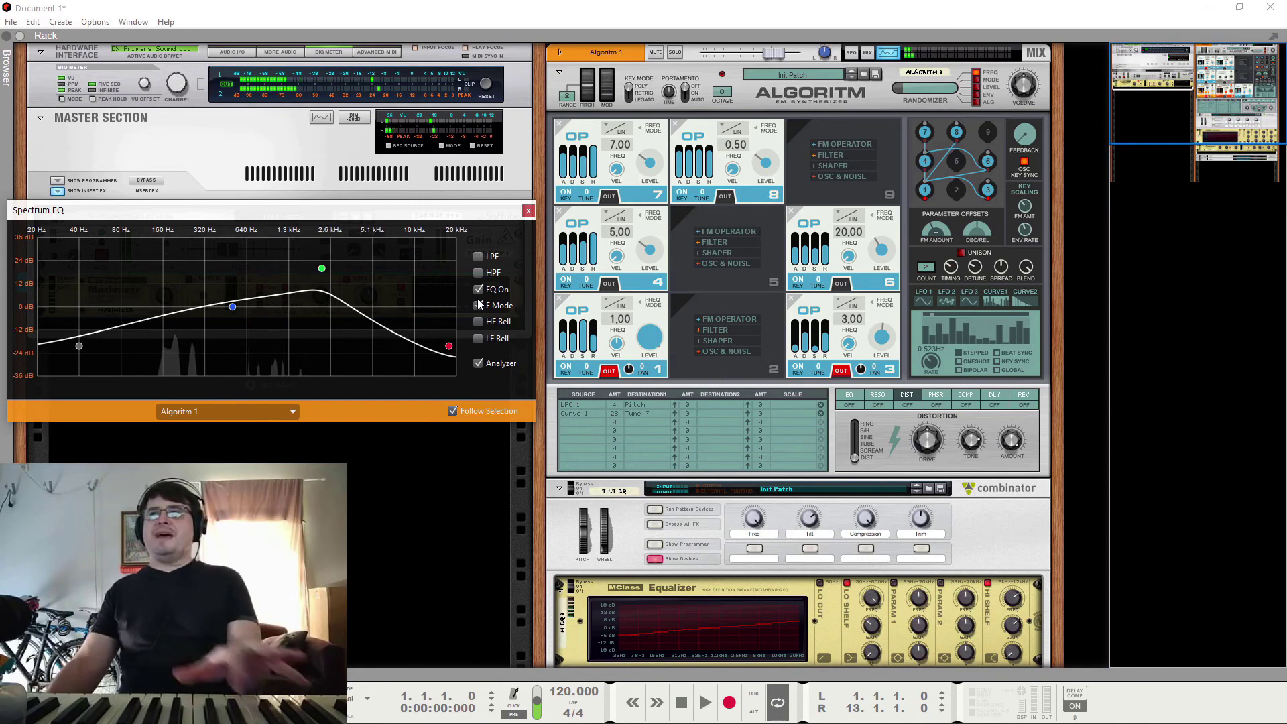
mouse_move(227, 308)
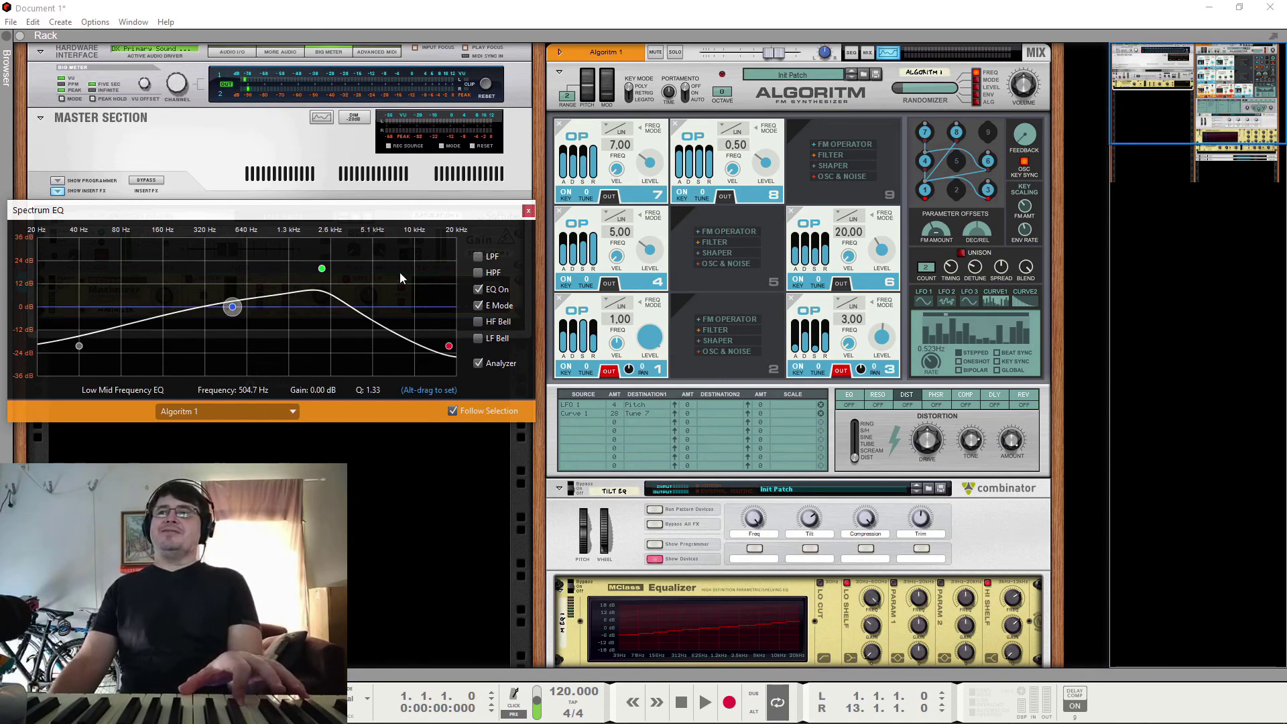
click(478, 273)
click(478, 257)
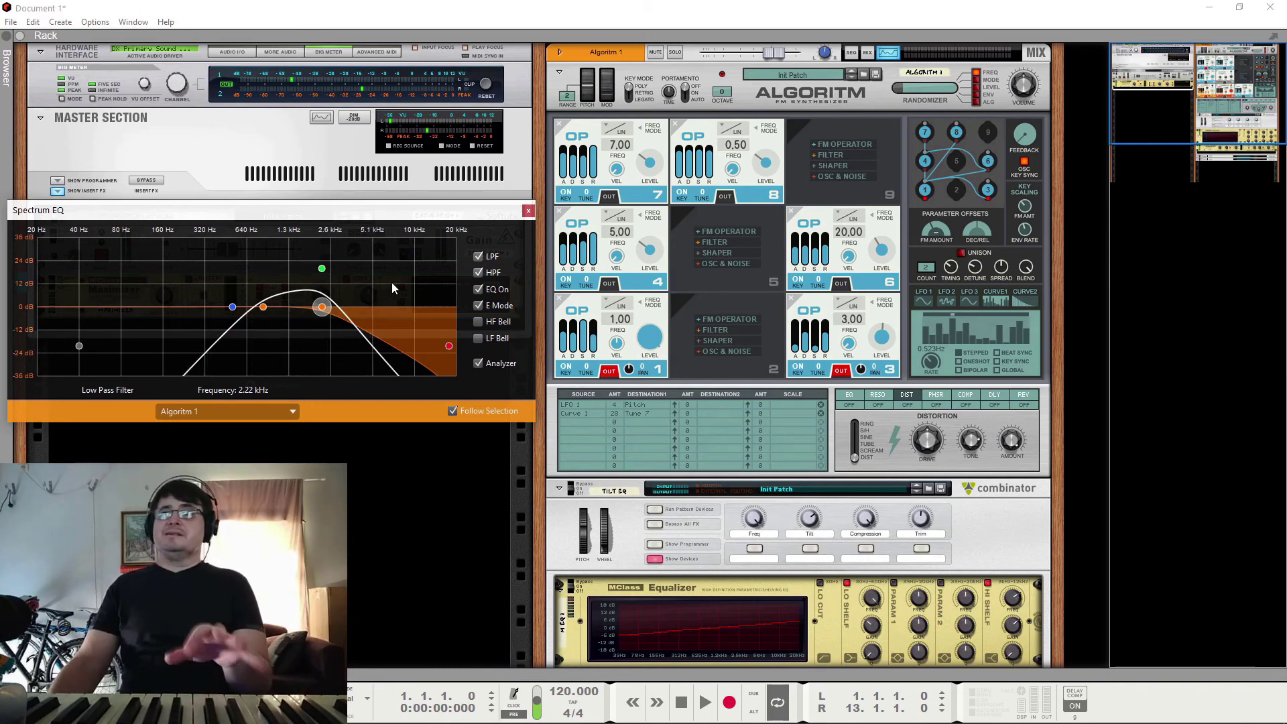
click(480, 258)
click(480, 273)
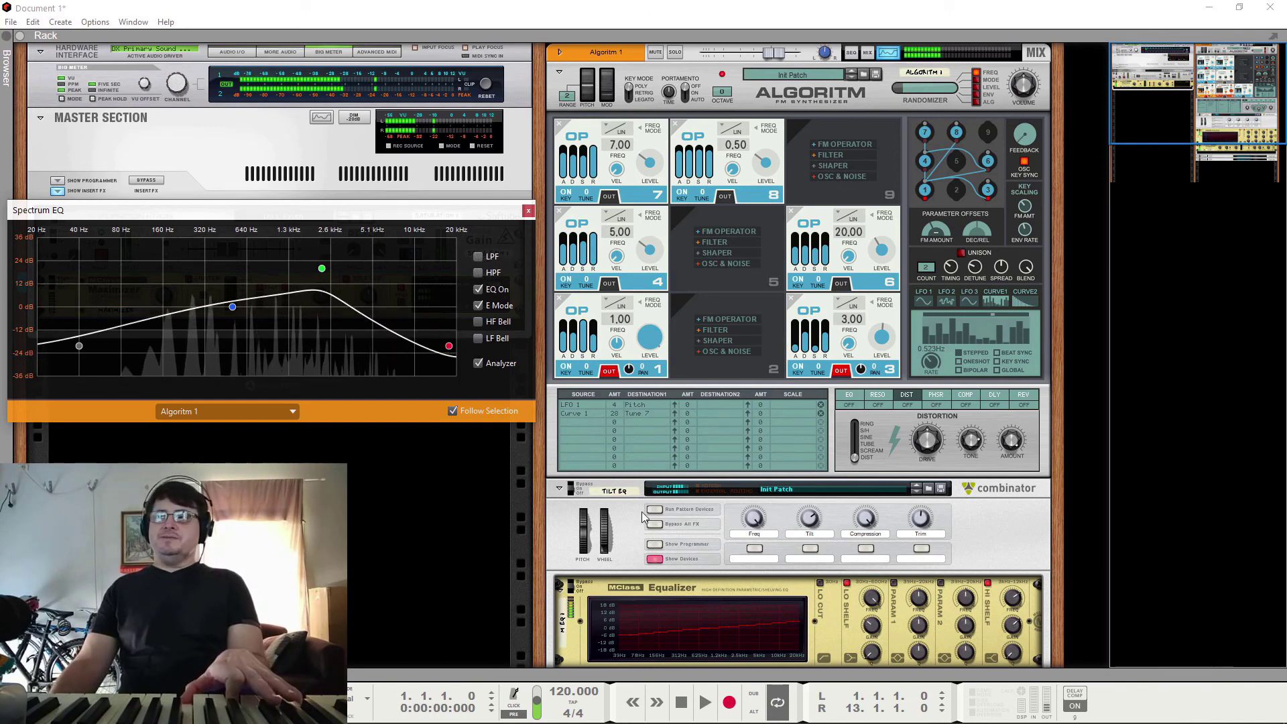
Turn down the Combinator's Tilt and boost the lows by 20.00 dB at 40.0 Hz, boosting the highs and cutting the high-mids by -13.33 dB at 1.05 kHz
click(579, 490)
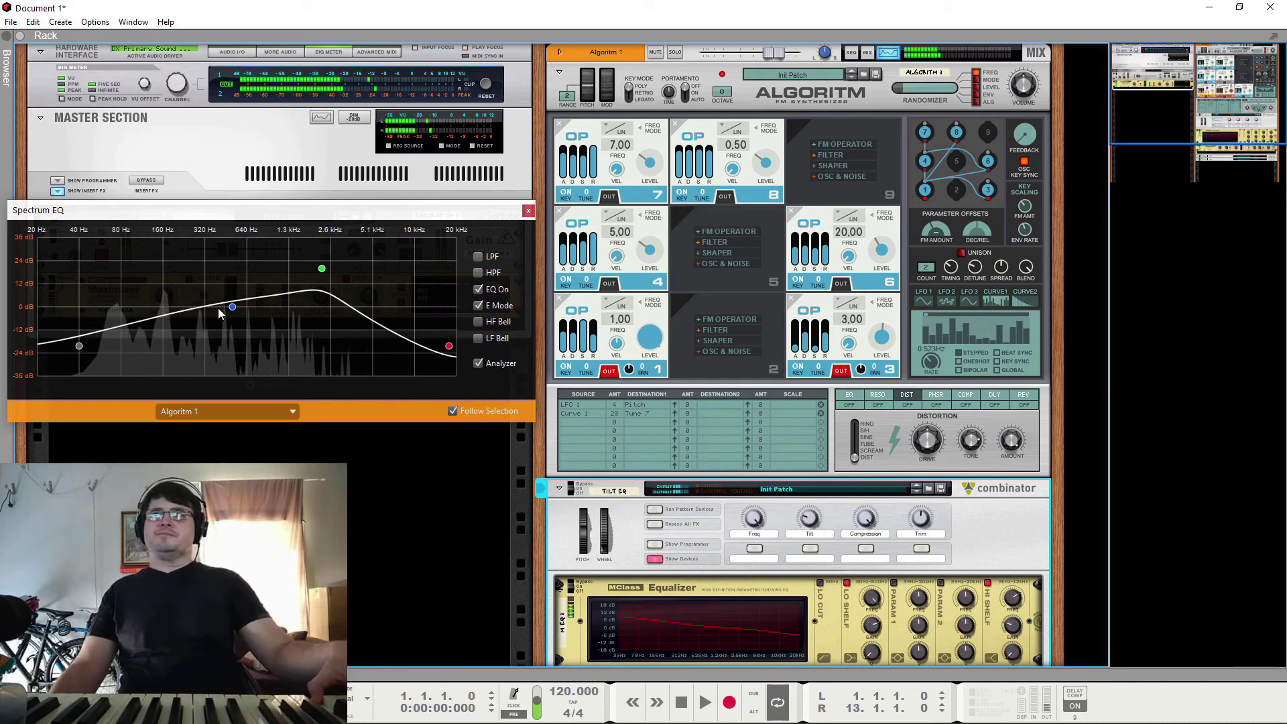
drag(79, 346, 67, 163)
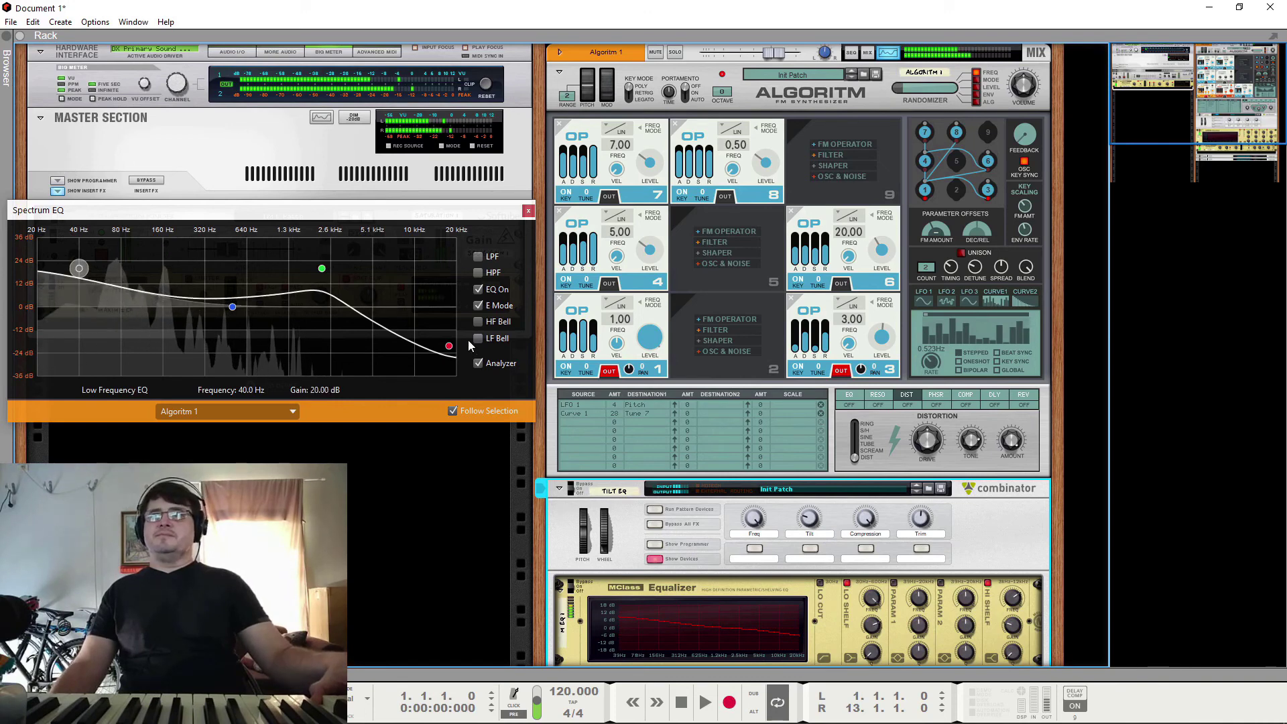
drag(453, 347, 461, 269)
drag(310, 269, 280, 338)
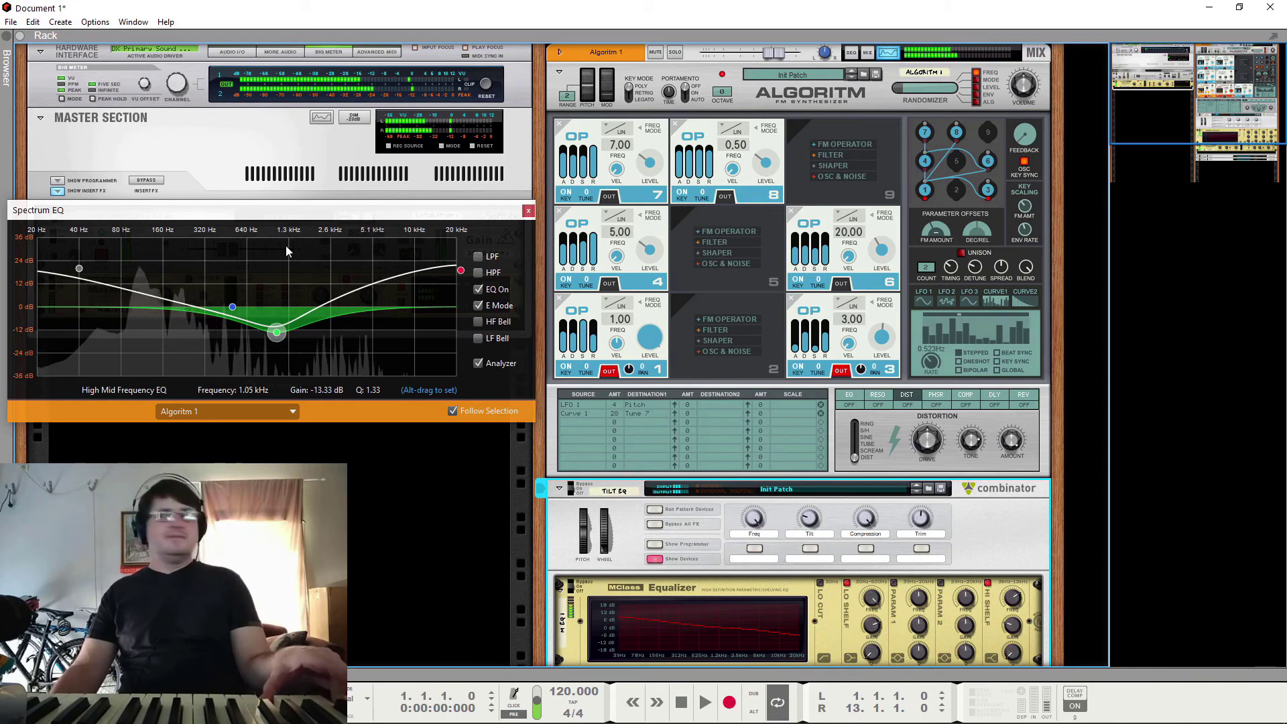
Cut the lows by -11.75 dB at 40.0 Hz and set the highs to 4.76 dB at 21.76 kHz
drag(79, 268, 60, 330)
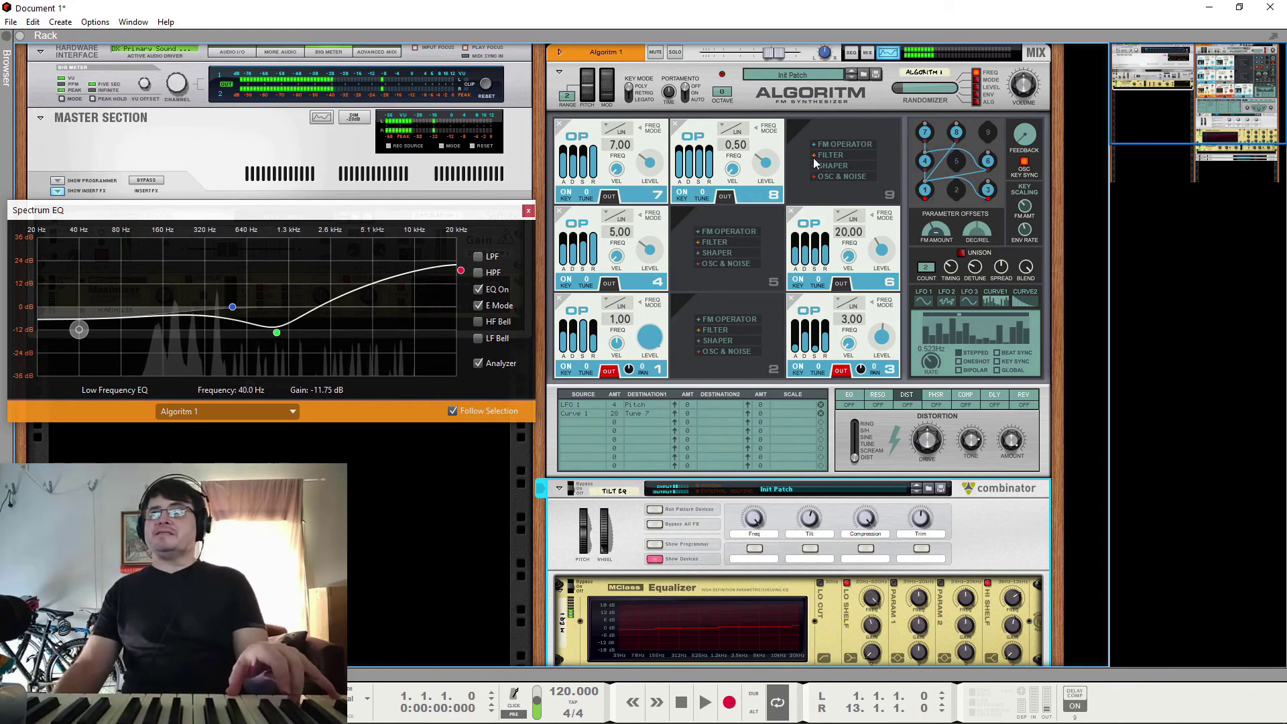
drag(461, 271, 460, 299)
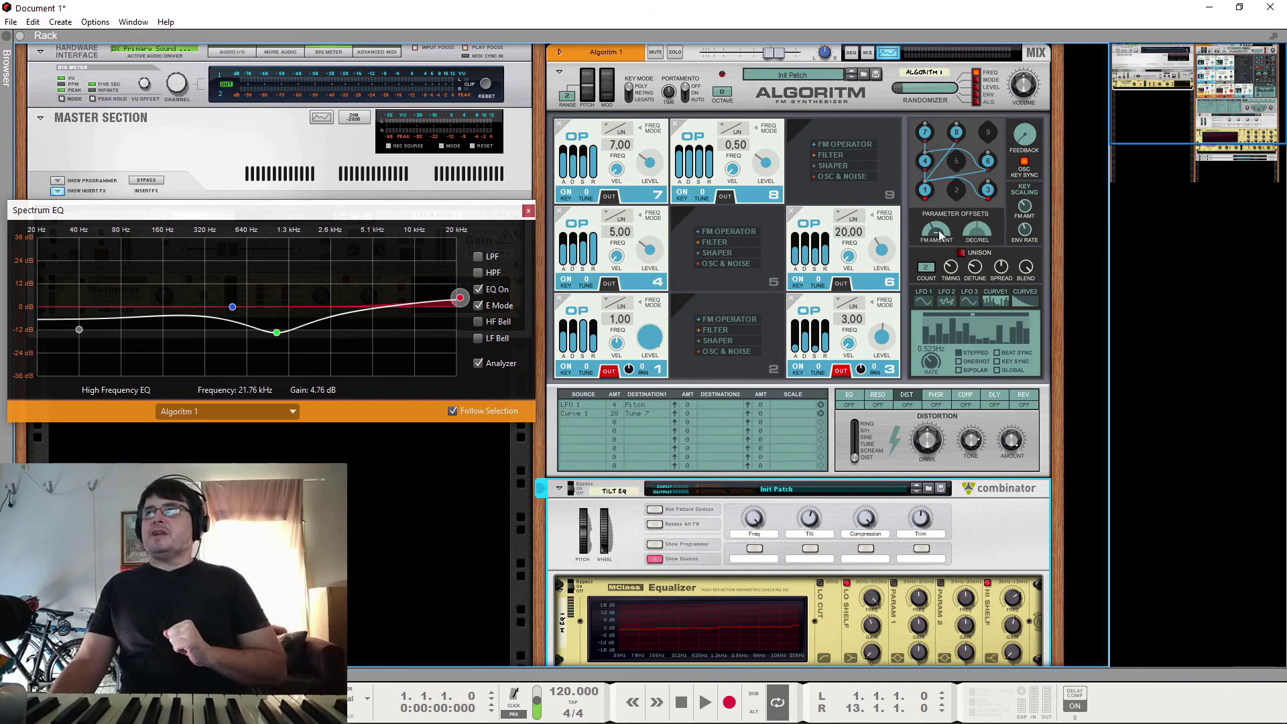
Review Algoritm's FM amount and decibel offsets, its FM amount and envelope rate key scaling, and the Combinator's Tilt control
mouse_move(937, 234)
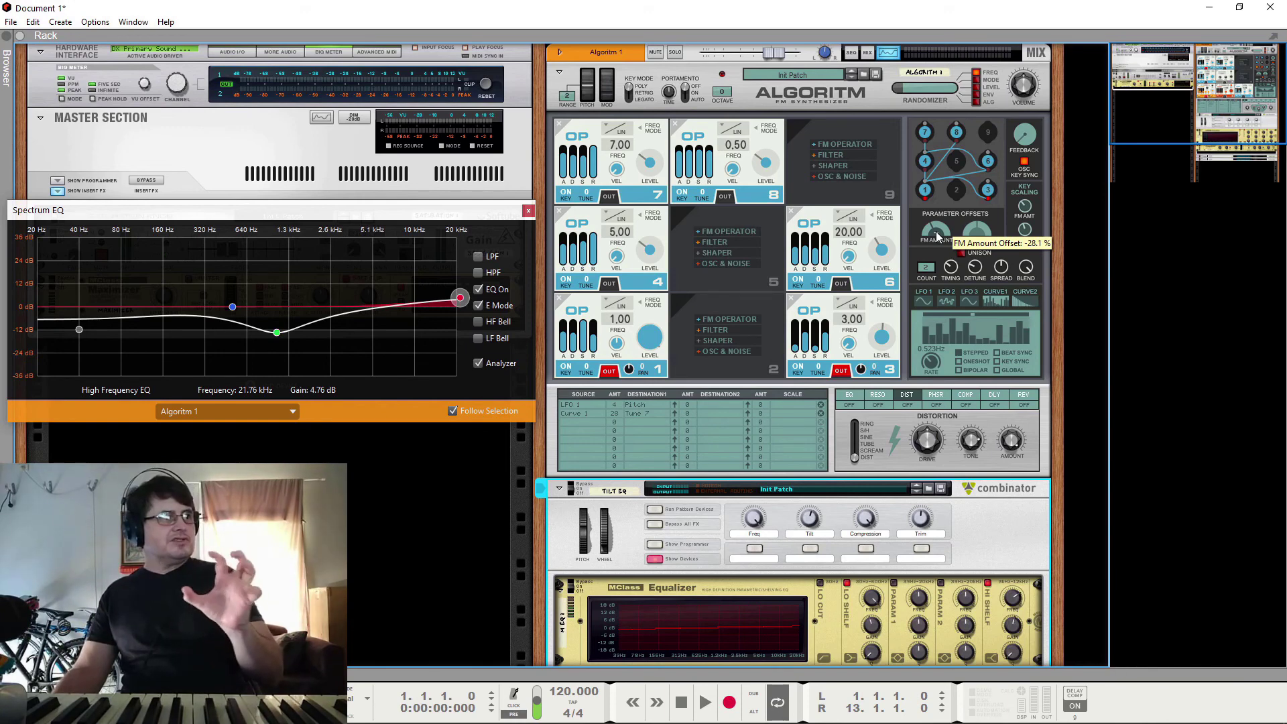
mouse_move(978, 230)
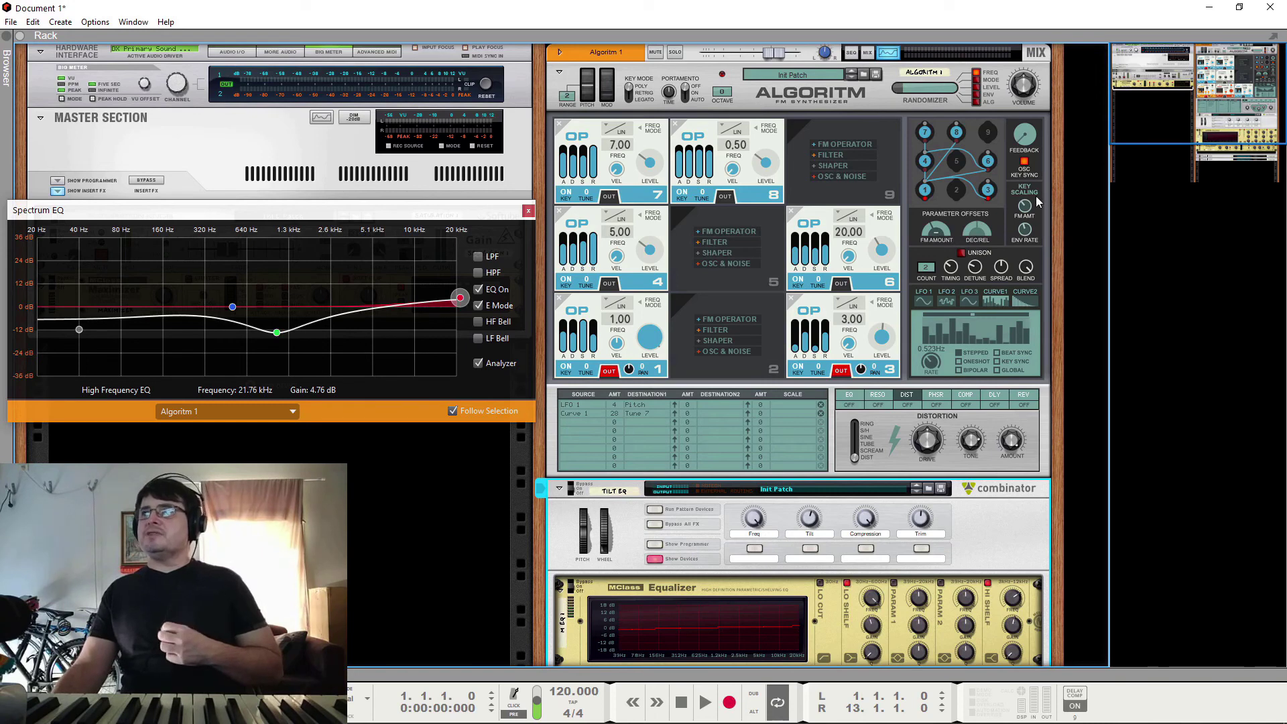
mouse_move(1029, 209)
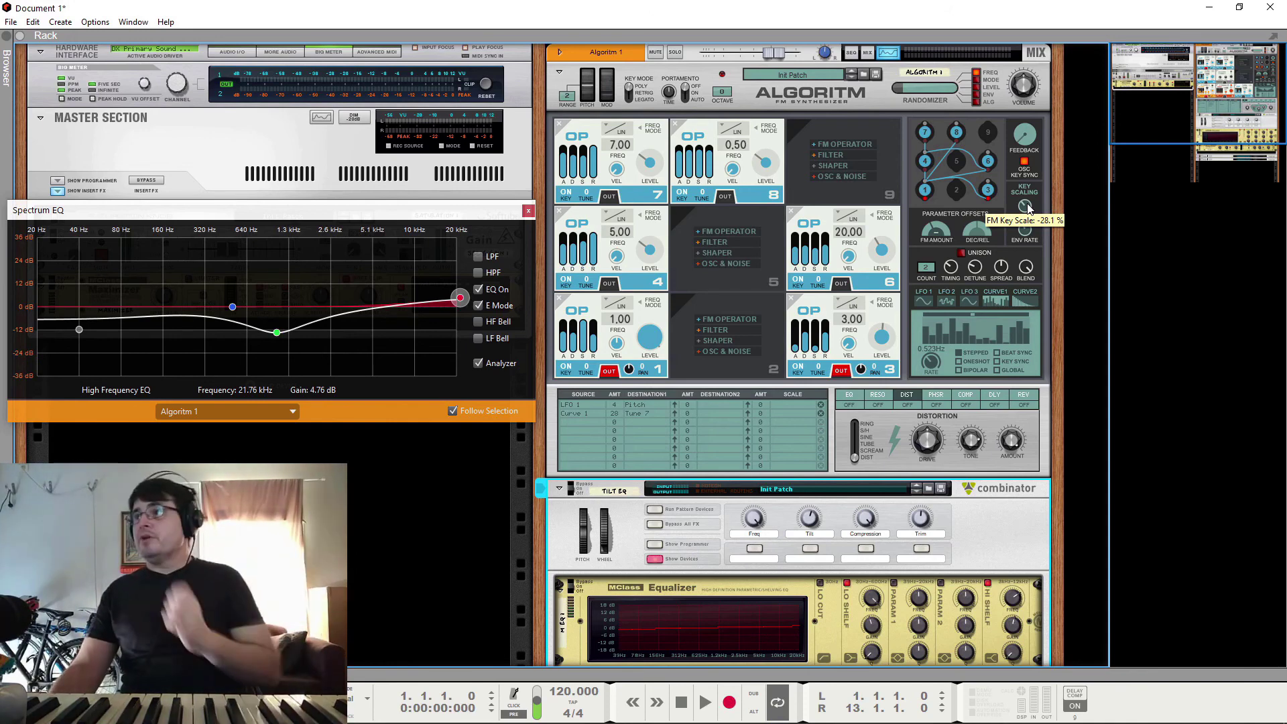
mouse_move(1024, 233)
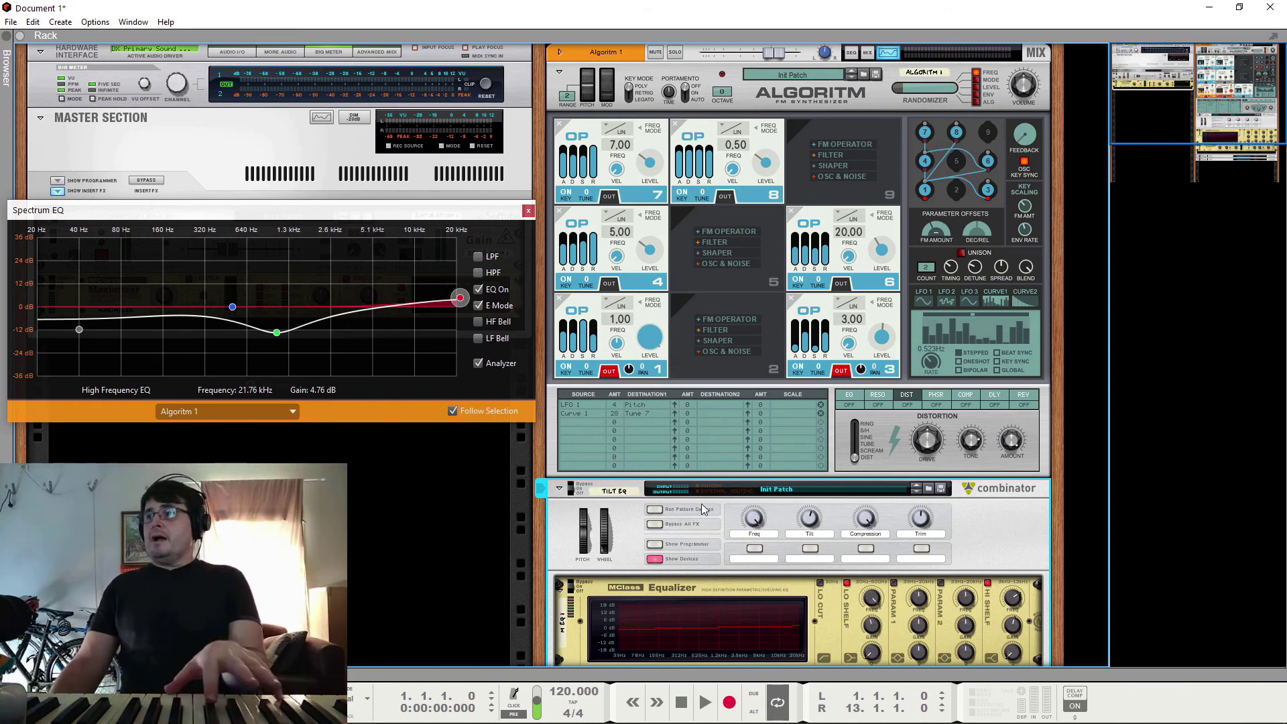
scroll(704, 470, down, 4)
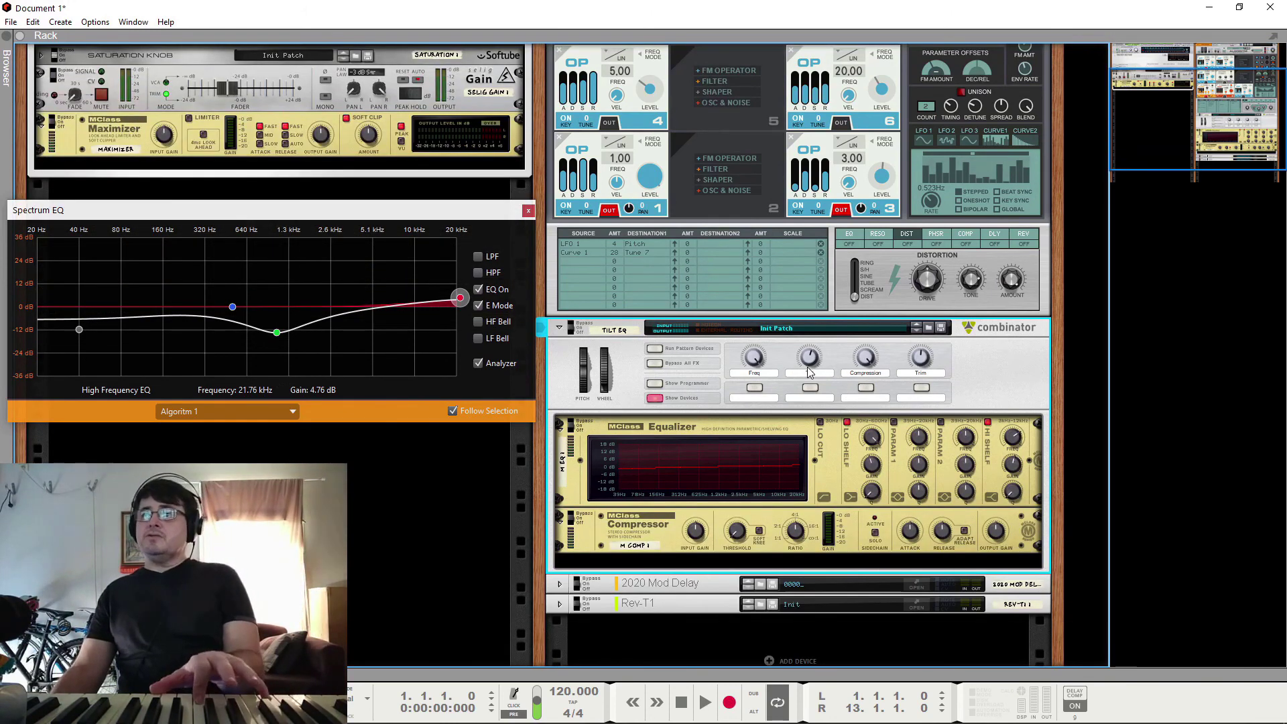
mouse_move(807, 368)
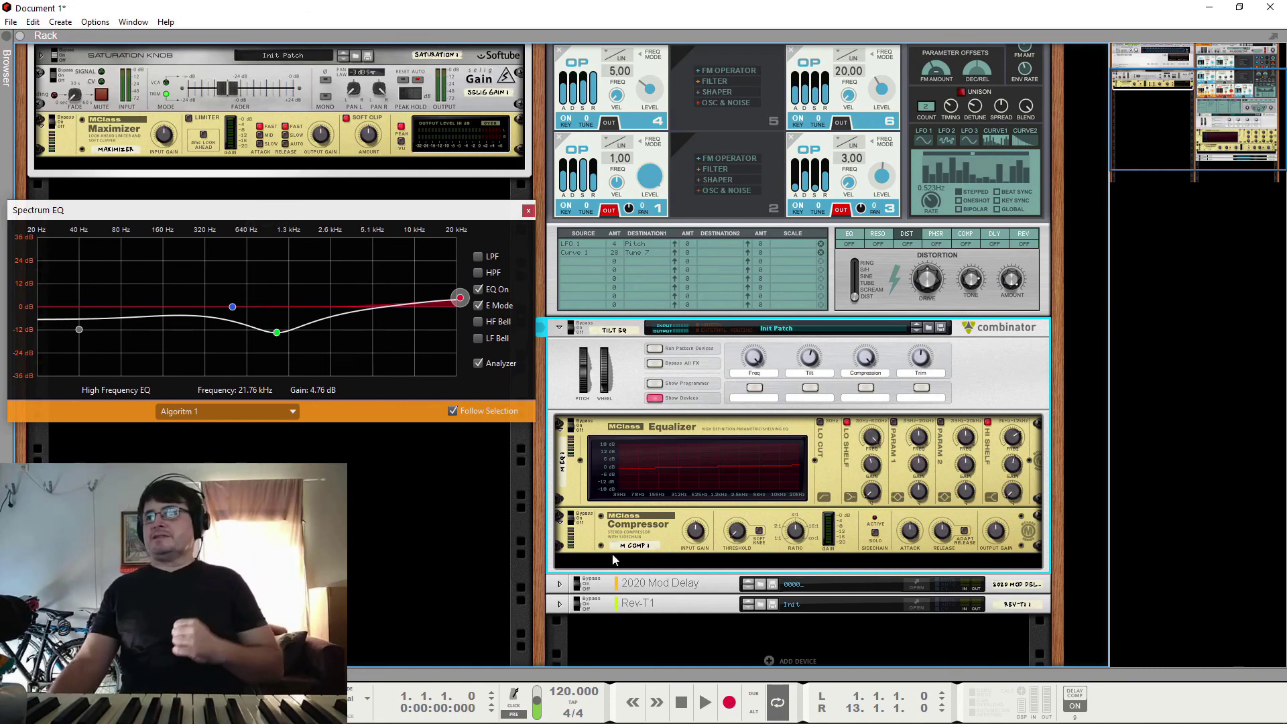
Collapse the Tilt EQ Combinator and expand the 2020 Mod Delay and Rev-T1 effects in the rack
click(559, 327)
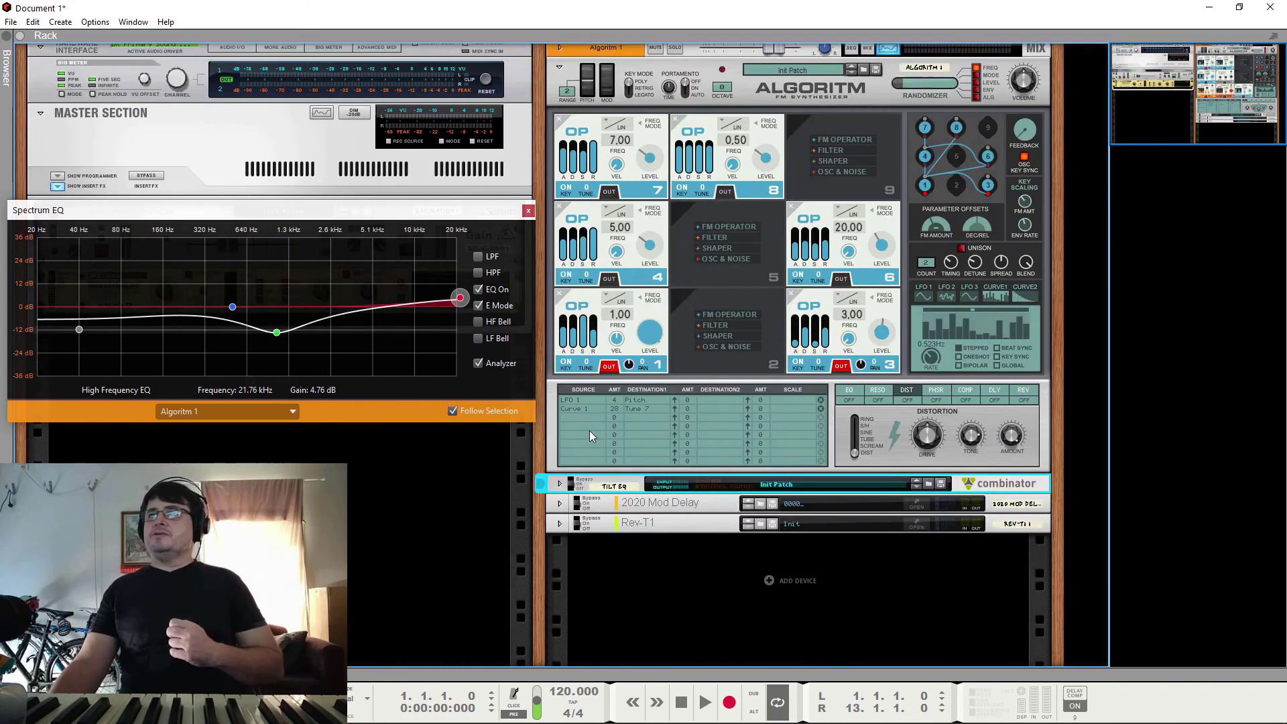
click(559, 503)
click(559, 595)
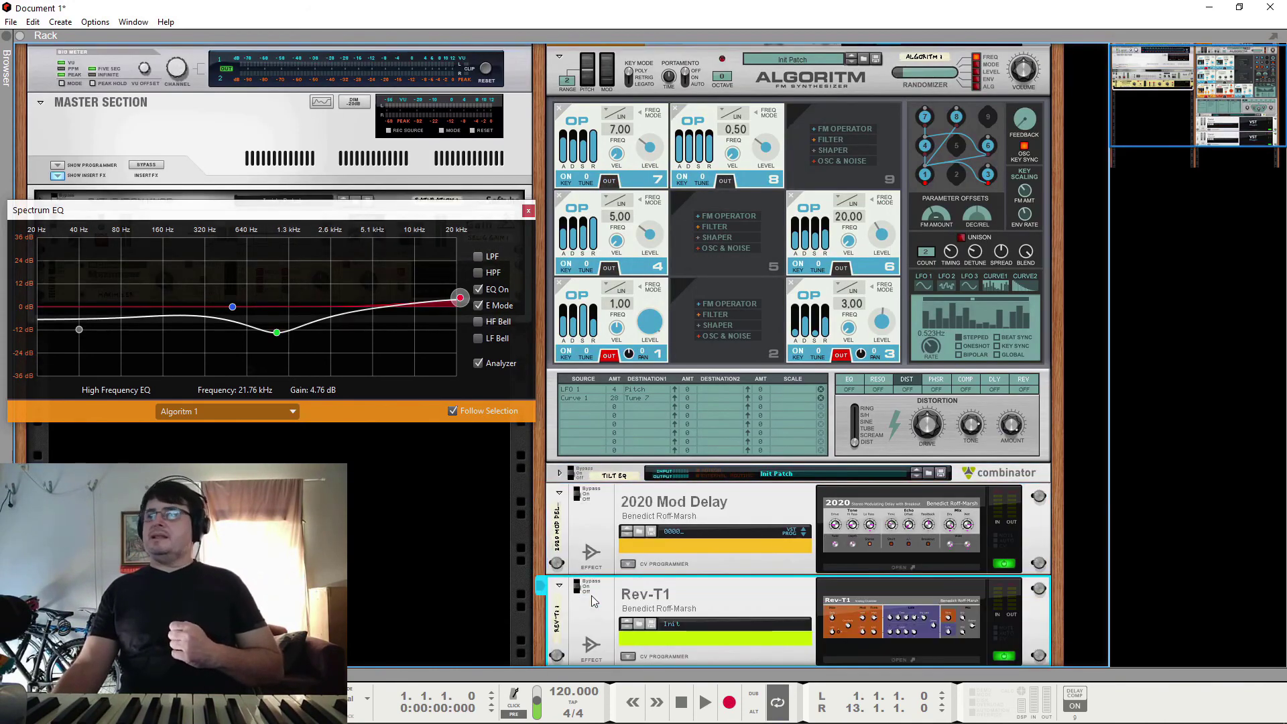
scroll(592, 600, down, 2)
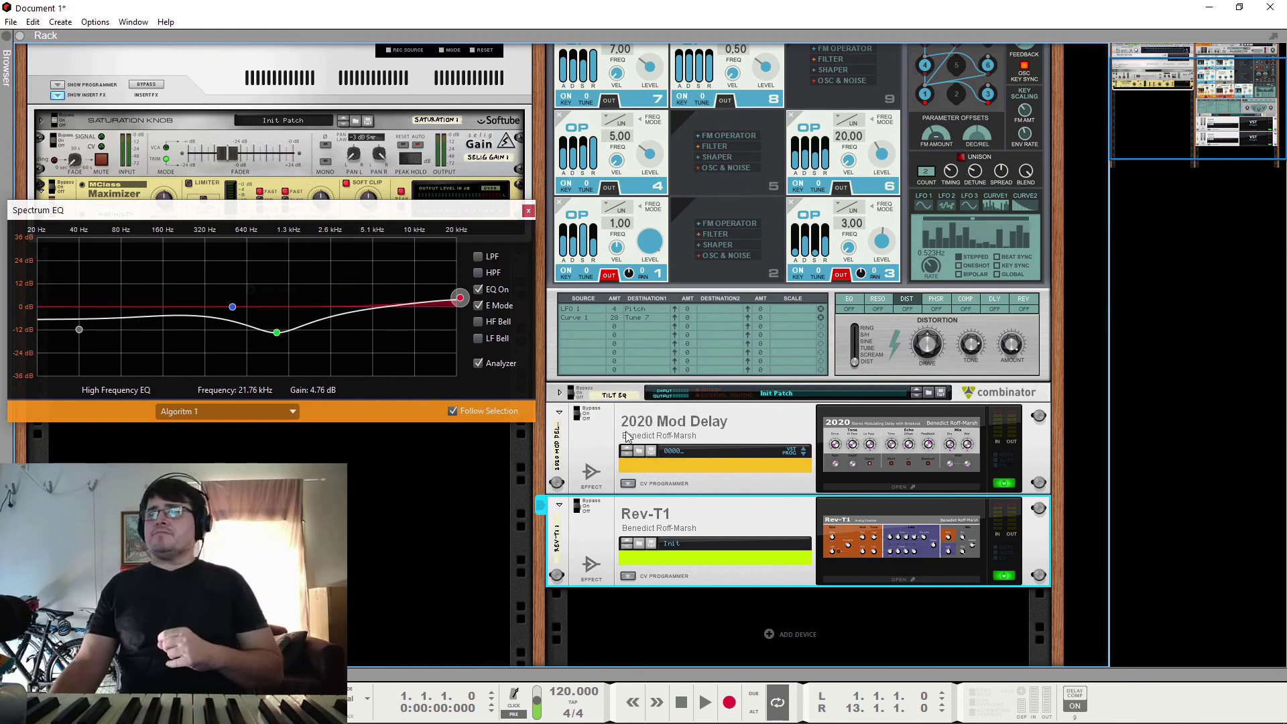
Add a Quartet Chorus Ensemble effect directly after the Tilt EQ Combinator in the rack
right_click(609, 395)
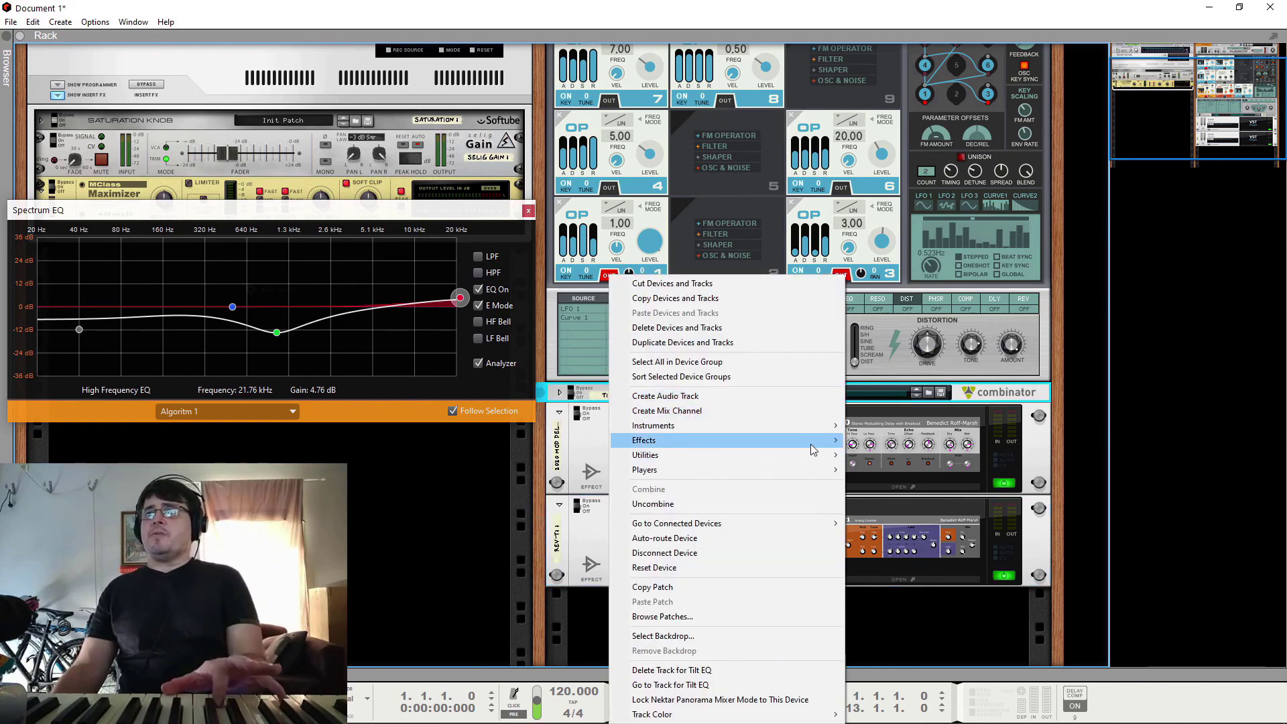
mouse_move(805, 441)
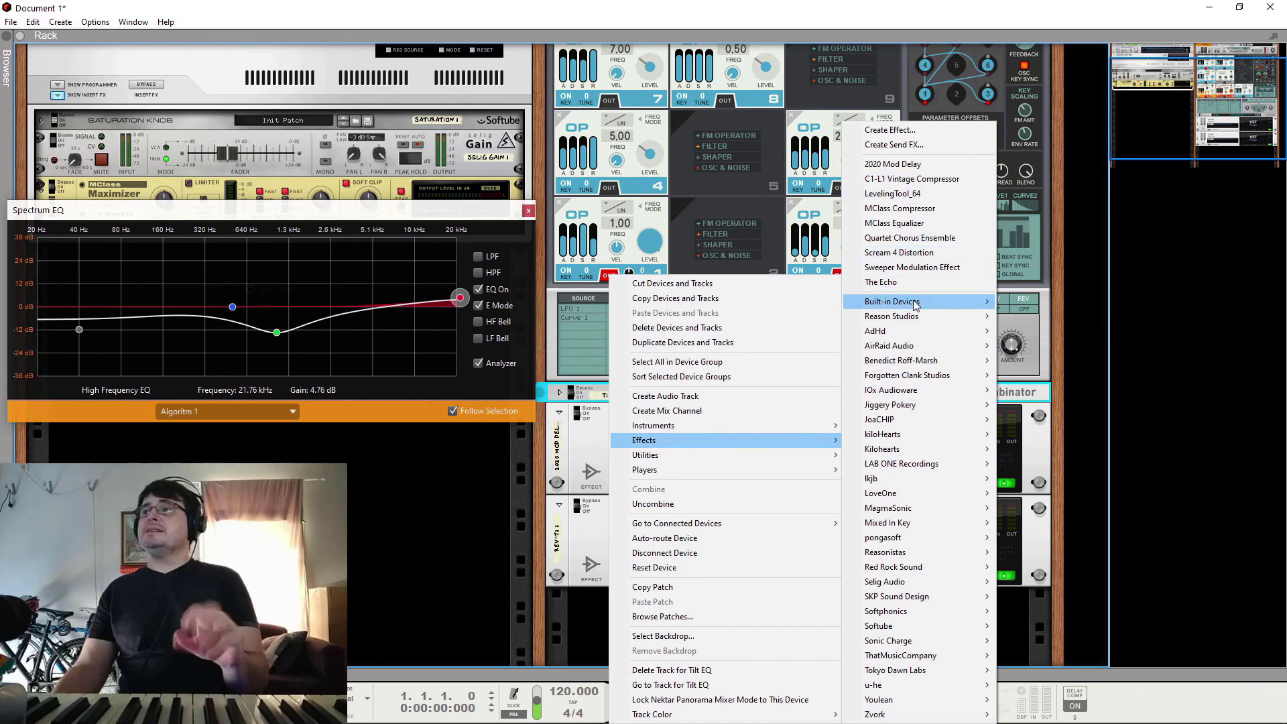
mouse_move(925, 301)
click(1046, 282)
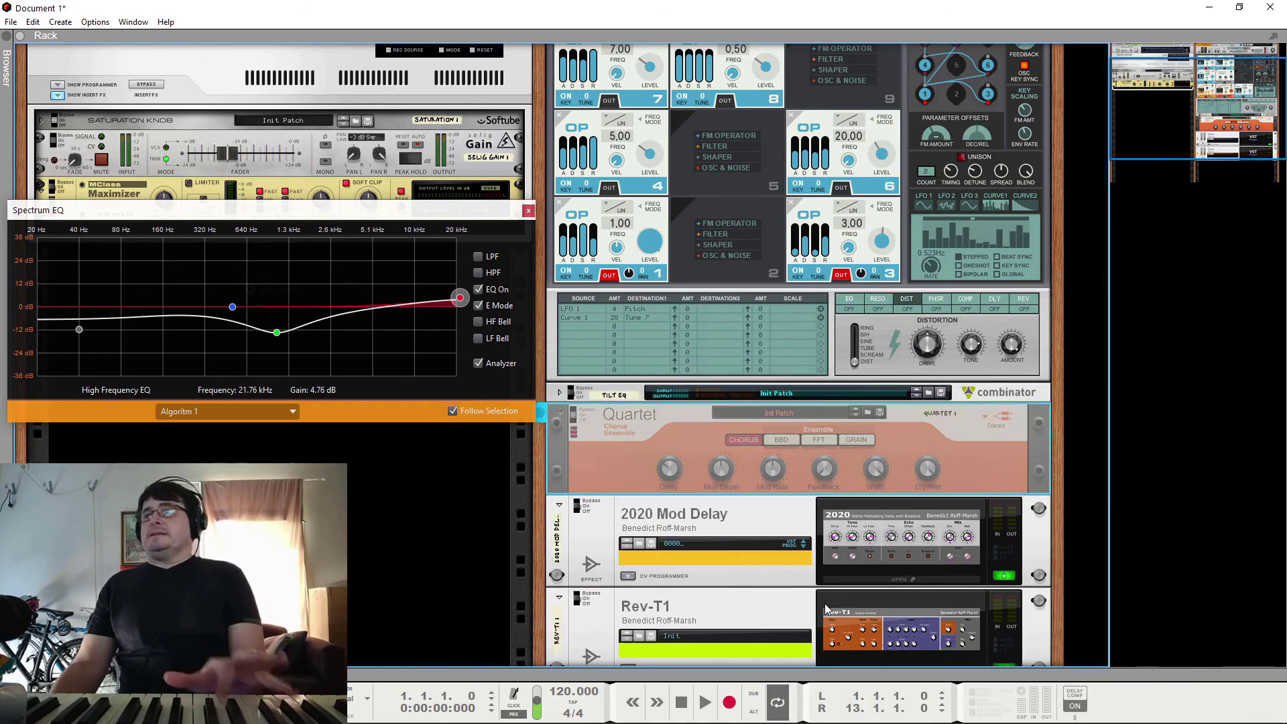
Disable the 2020 Mod Delay and Rev-T1 effects and switch off the Algoritm channel's EQ
click(580, 510)
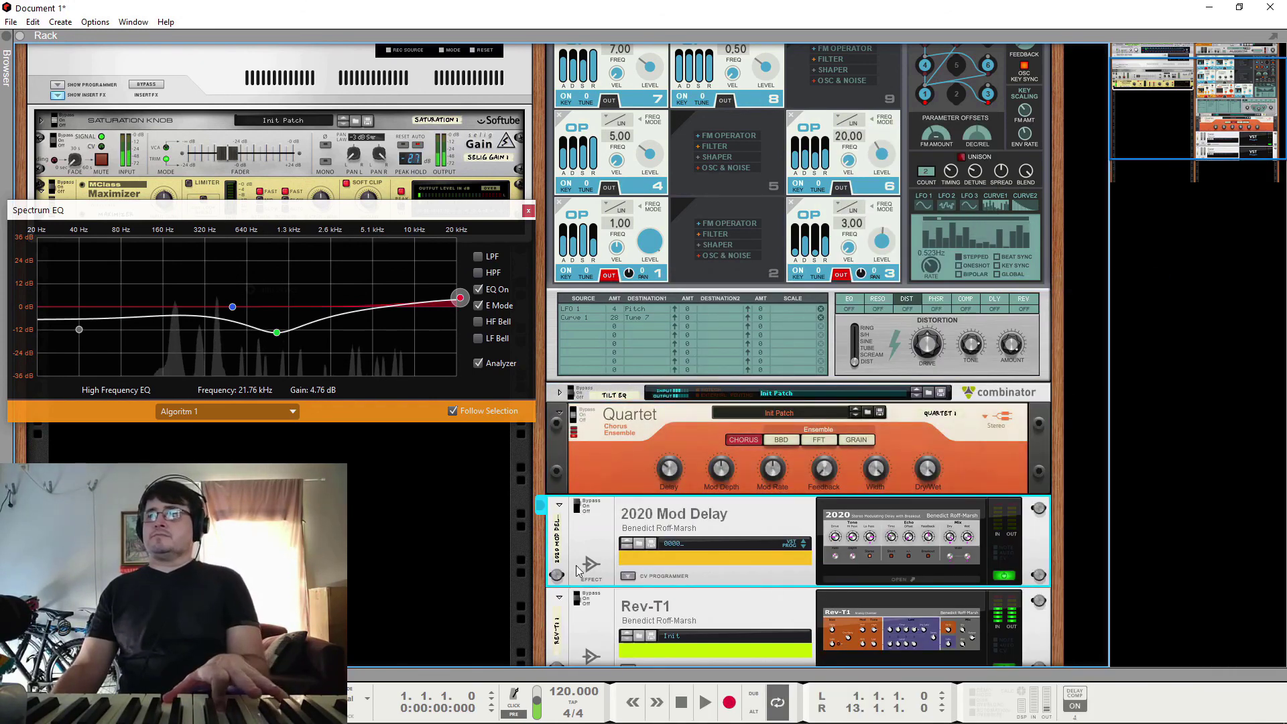
click(580, 598)
click(479, 289)
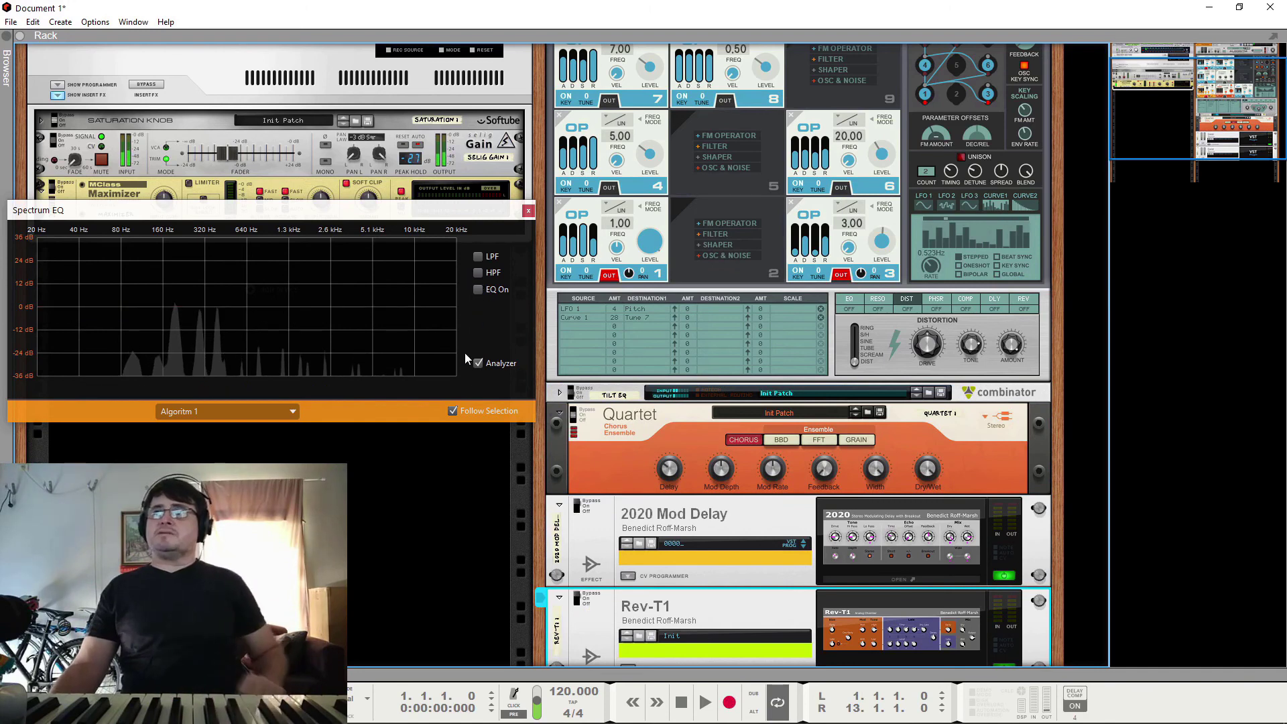
scroll(823, 414, down, 2)
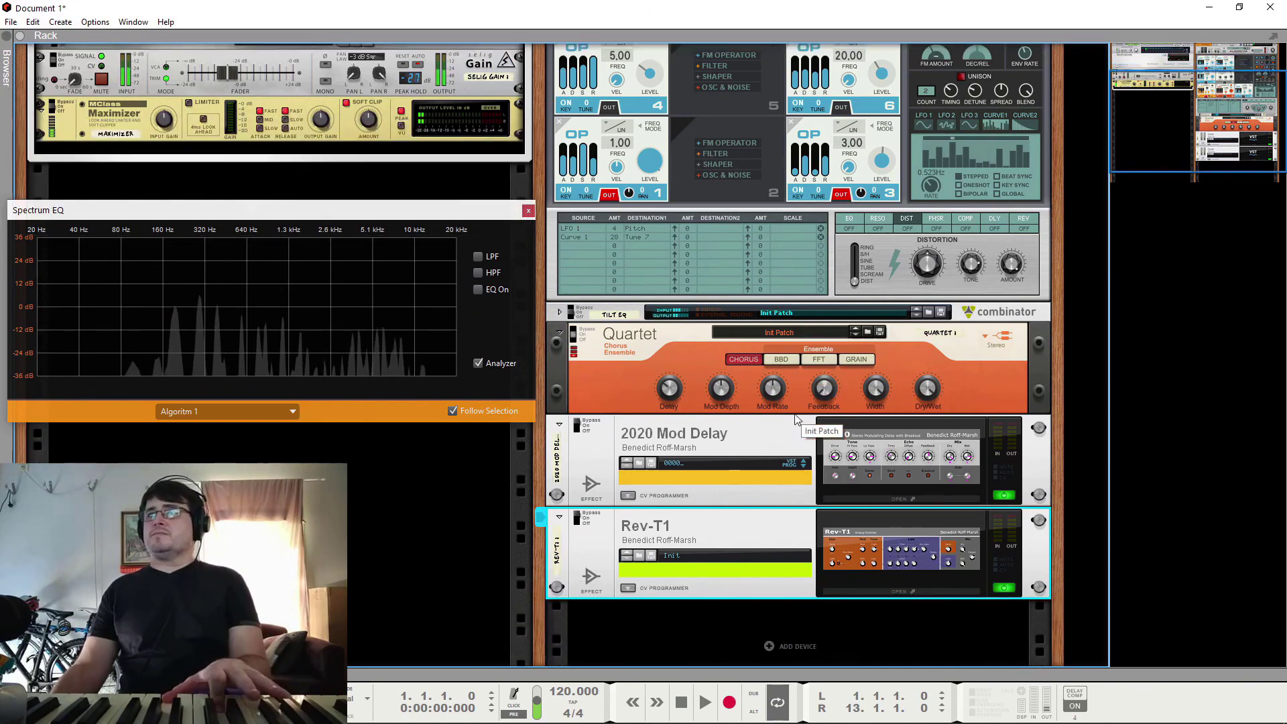
scroll(804, 422, up, 3)
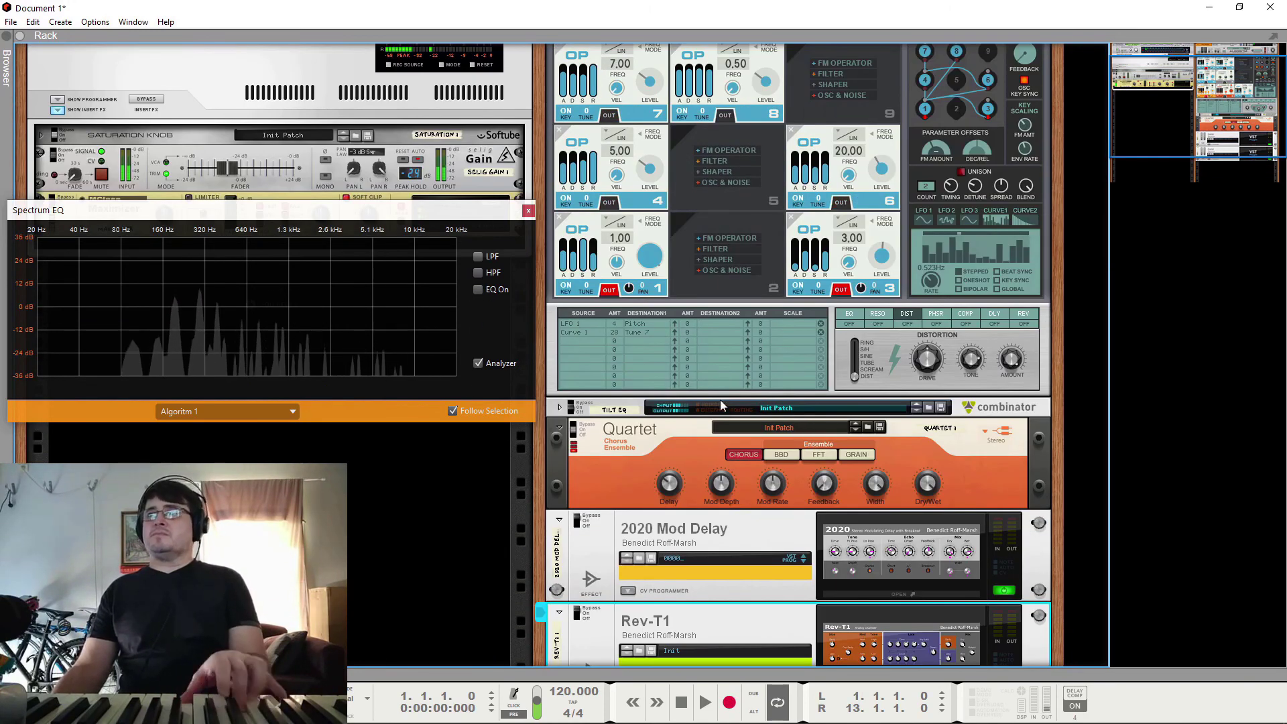
Inspect the devices inside the Tilt EQ Combinator and compare the sound with Quartet bypassed and on
click(559, 407)
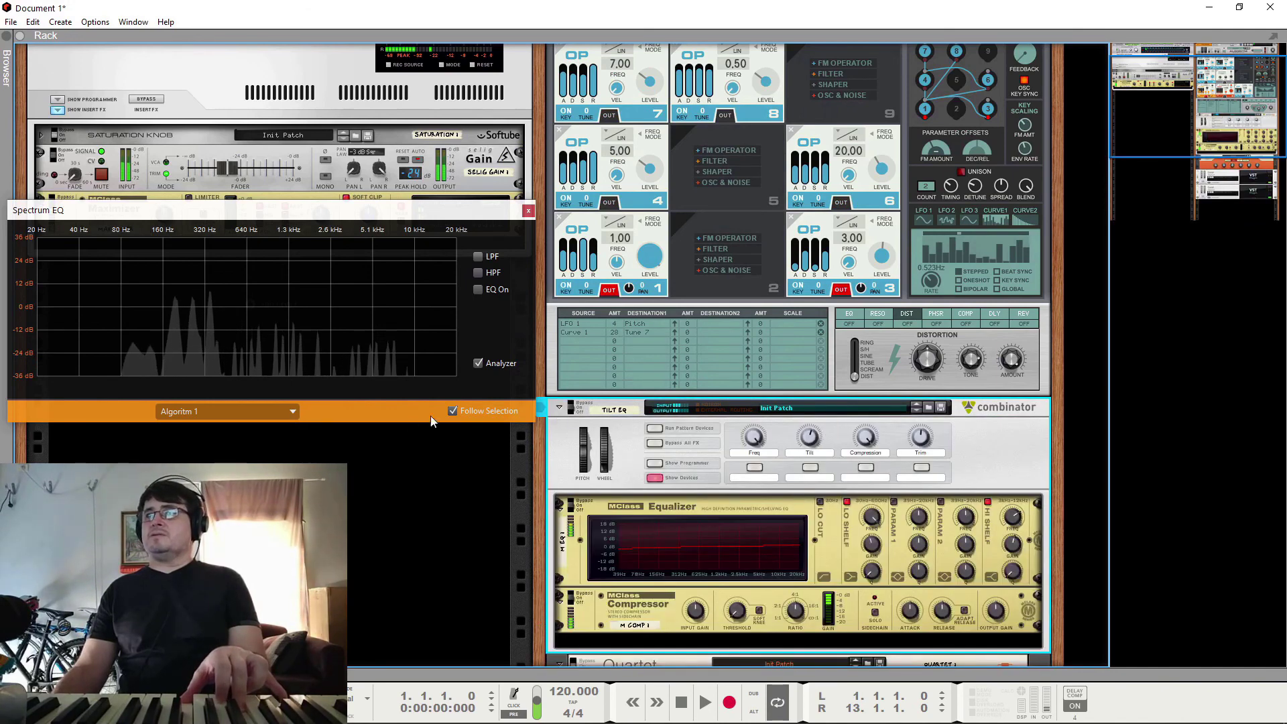
click(560, 407)
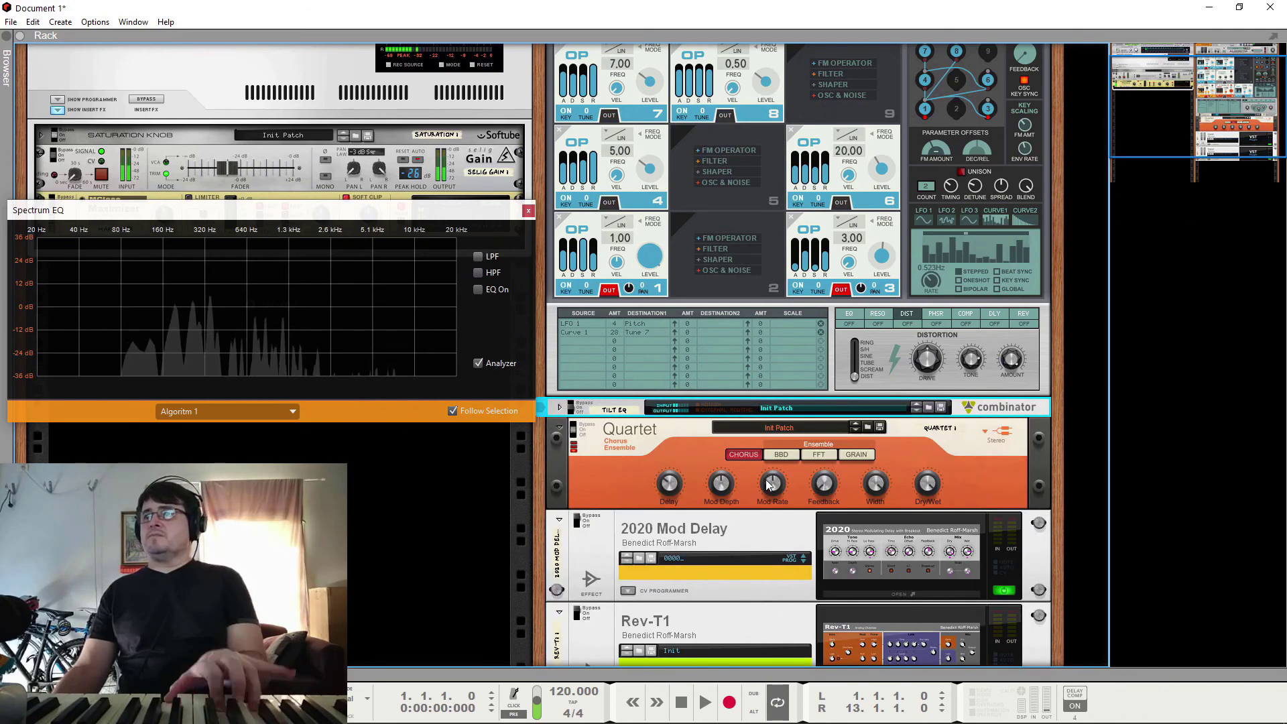
click(581, 422)
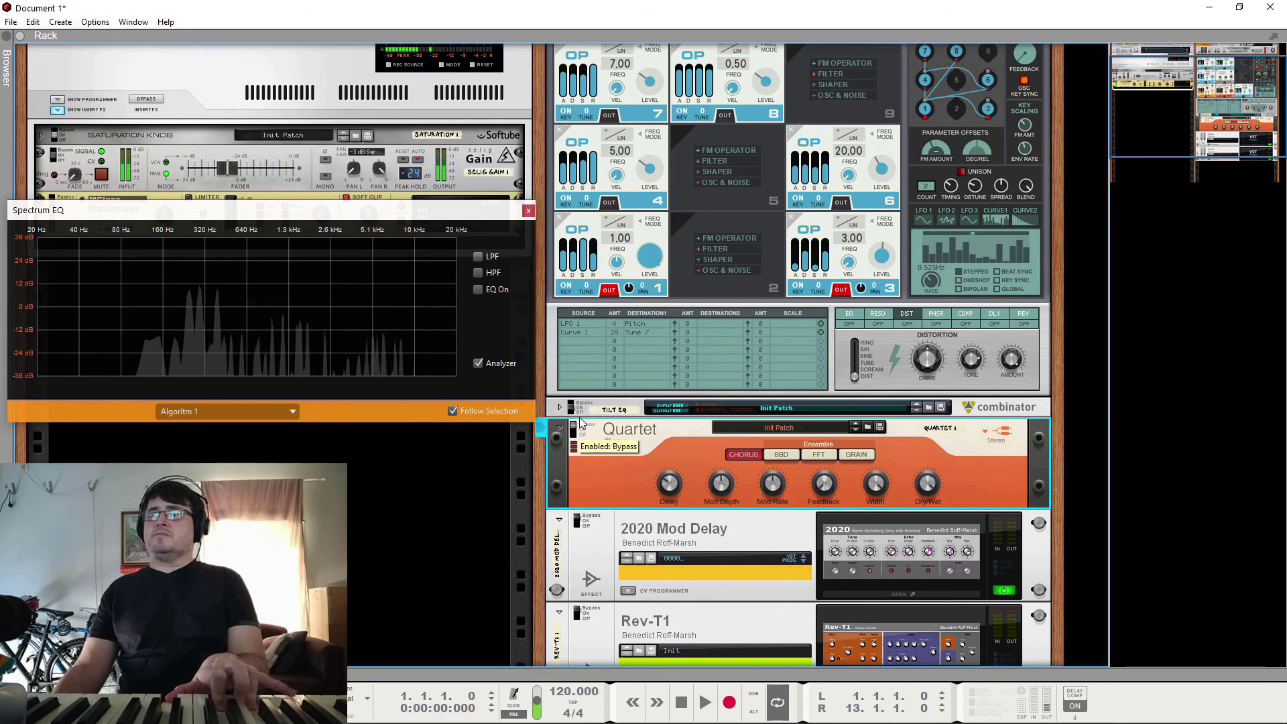
click(581, 432)
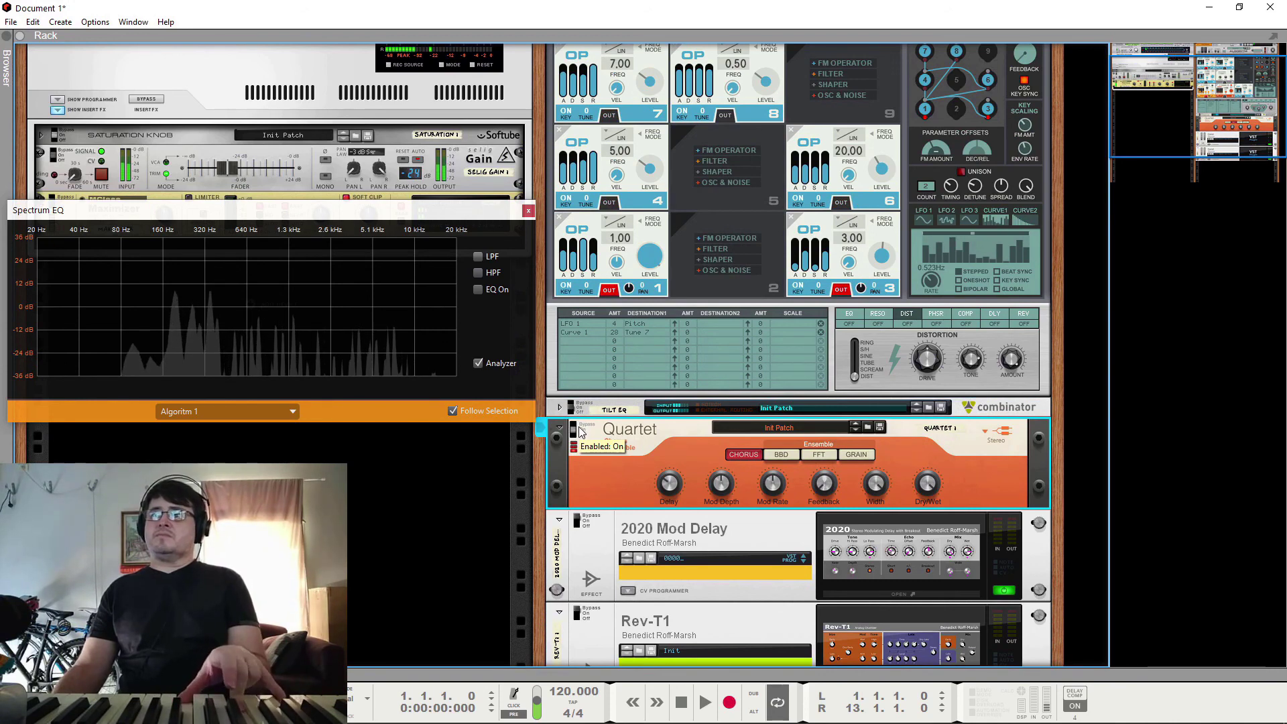
Switch the 2020 Mod Delay and Rev-T1 back on and compare the full chain with Quartet bypassed and on
click(576, 526)
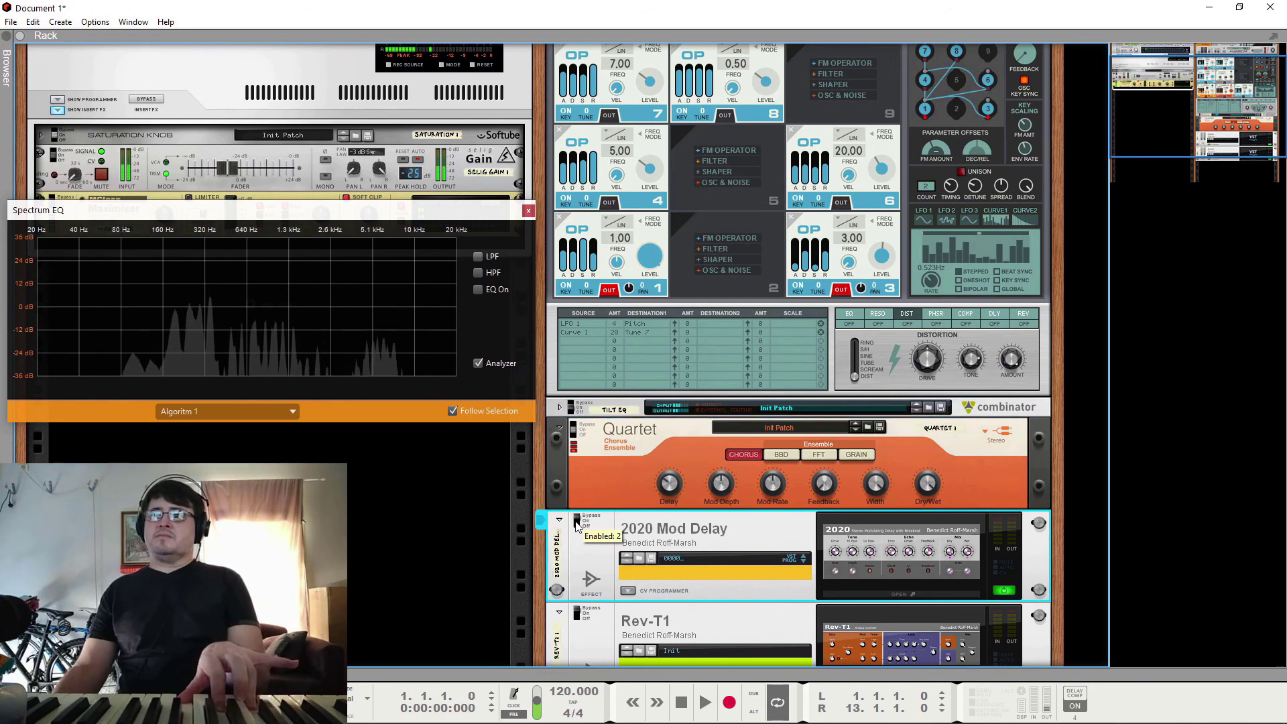
click(576, 527)
click(576, 620)
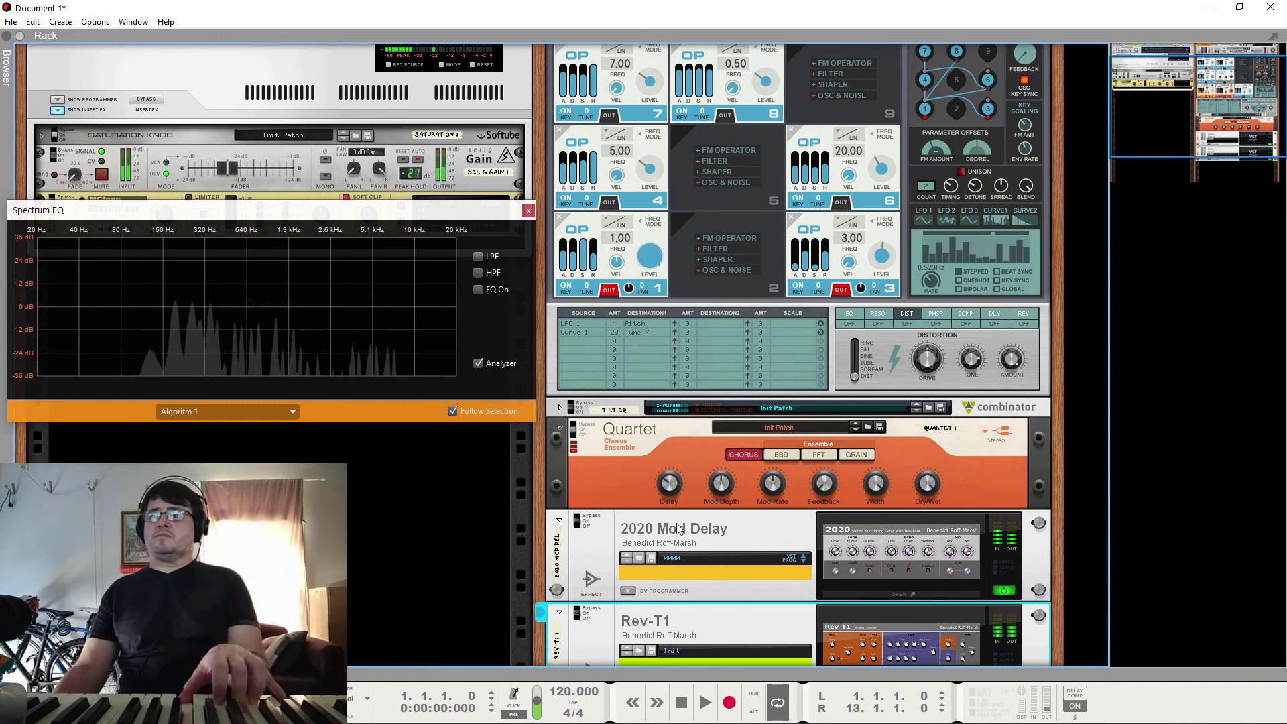
click(581, 422)
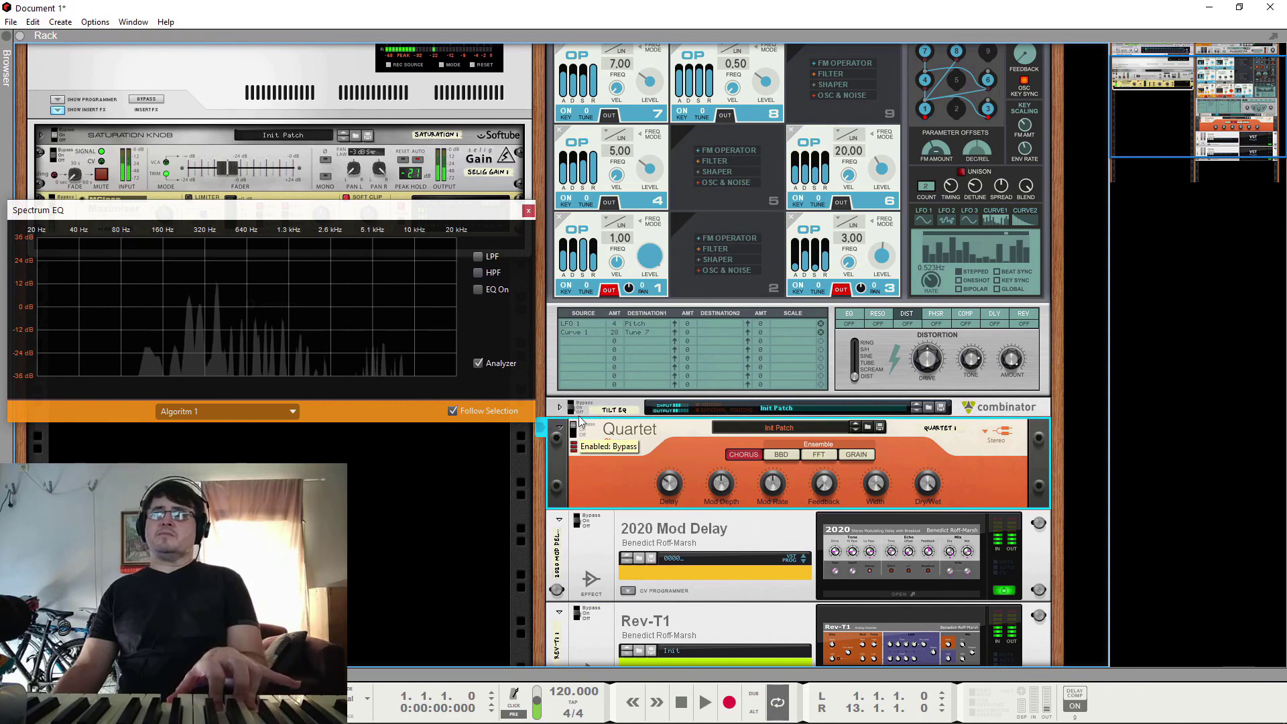
click(580, 434)
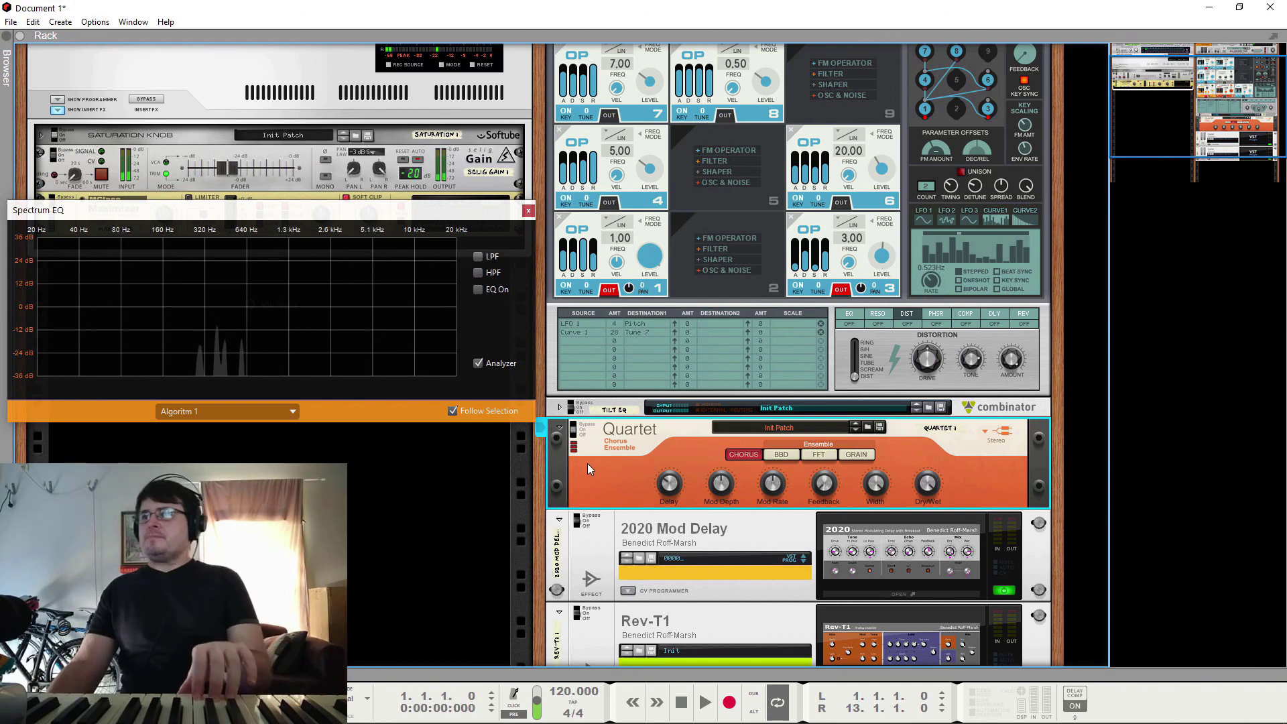
Set Quartet's ensemble mode to Grain and collapse the device in the rack
scroll(637, 445, down, 2)
click(856, 415)
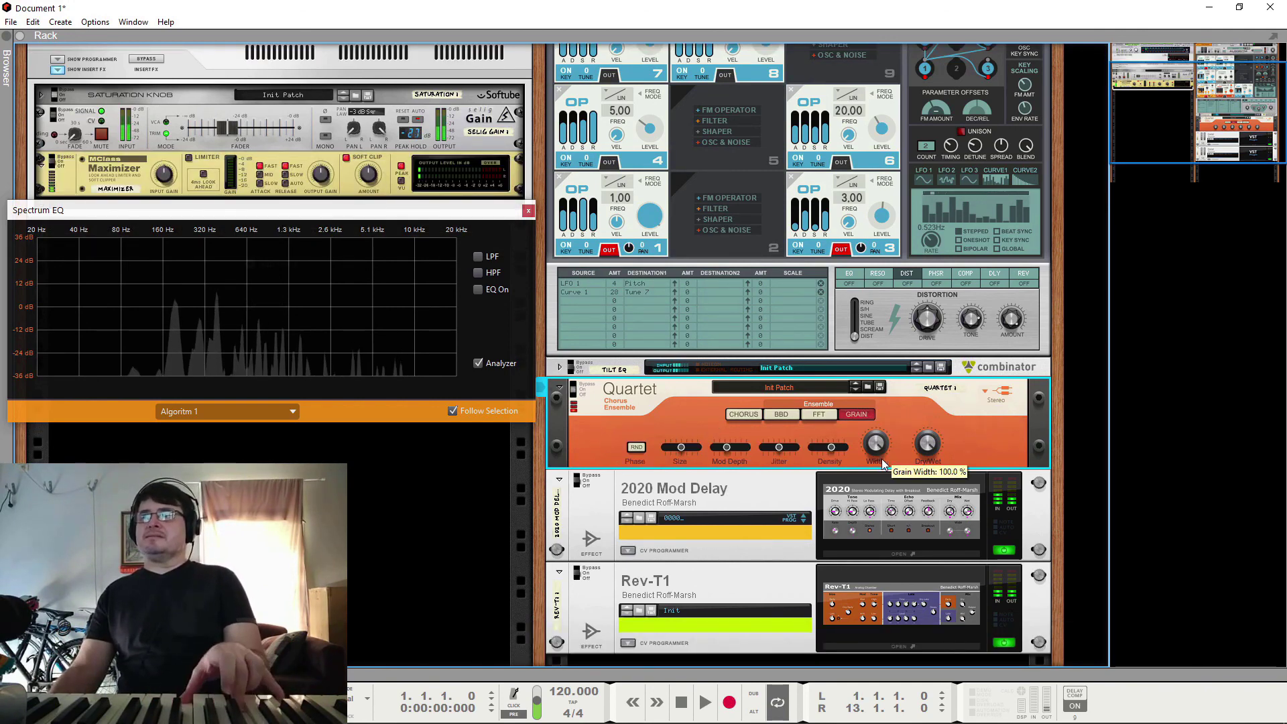
click(560, 391)
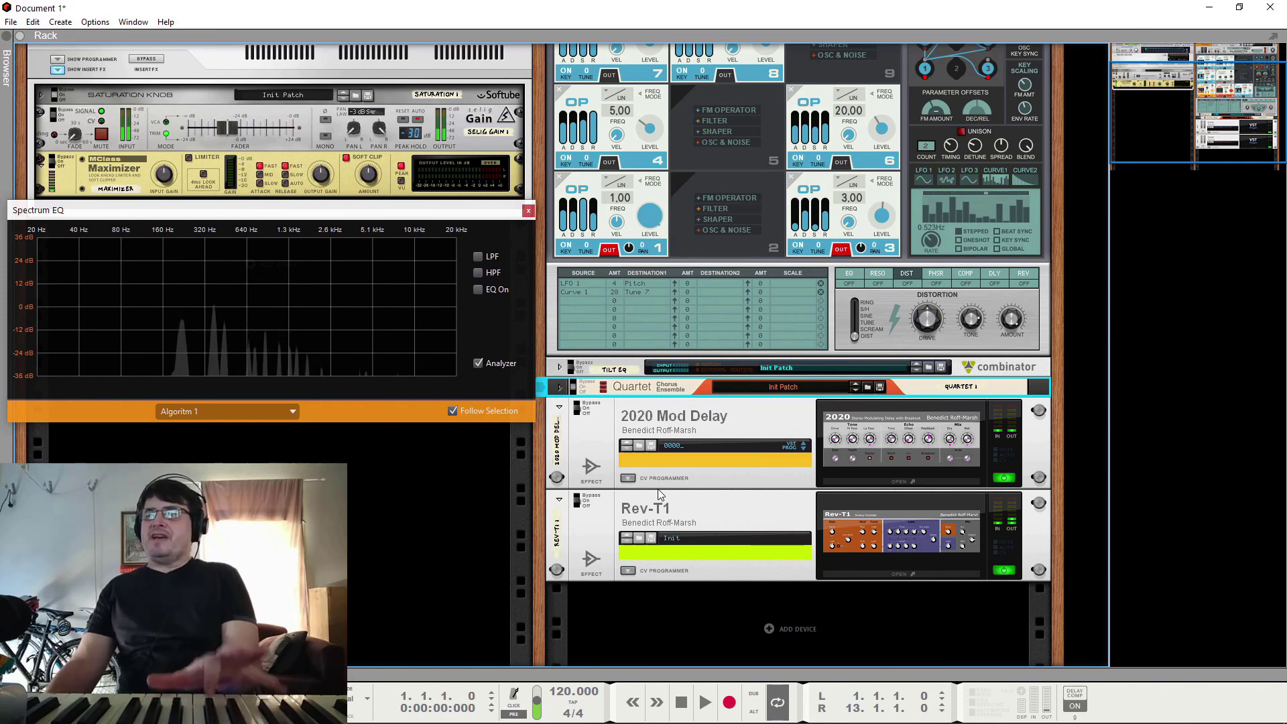
Compare the Algoritm channel's sound with its EQ switched on and off
scroll(666, 429, up, 3)
click(477, 290)
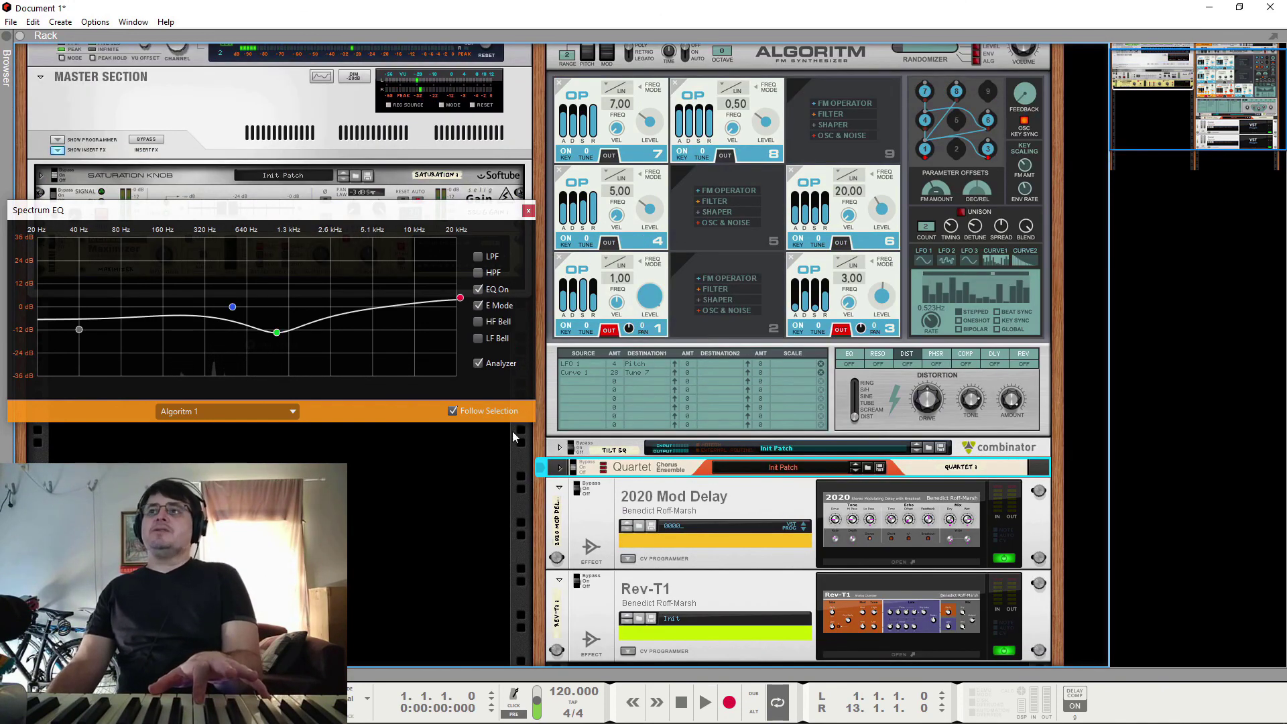
scroll(745, 448, up, 2)
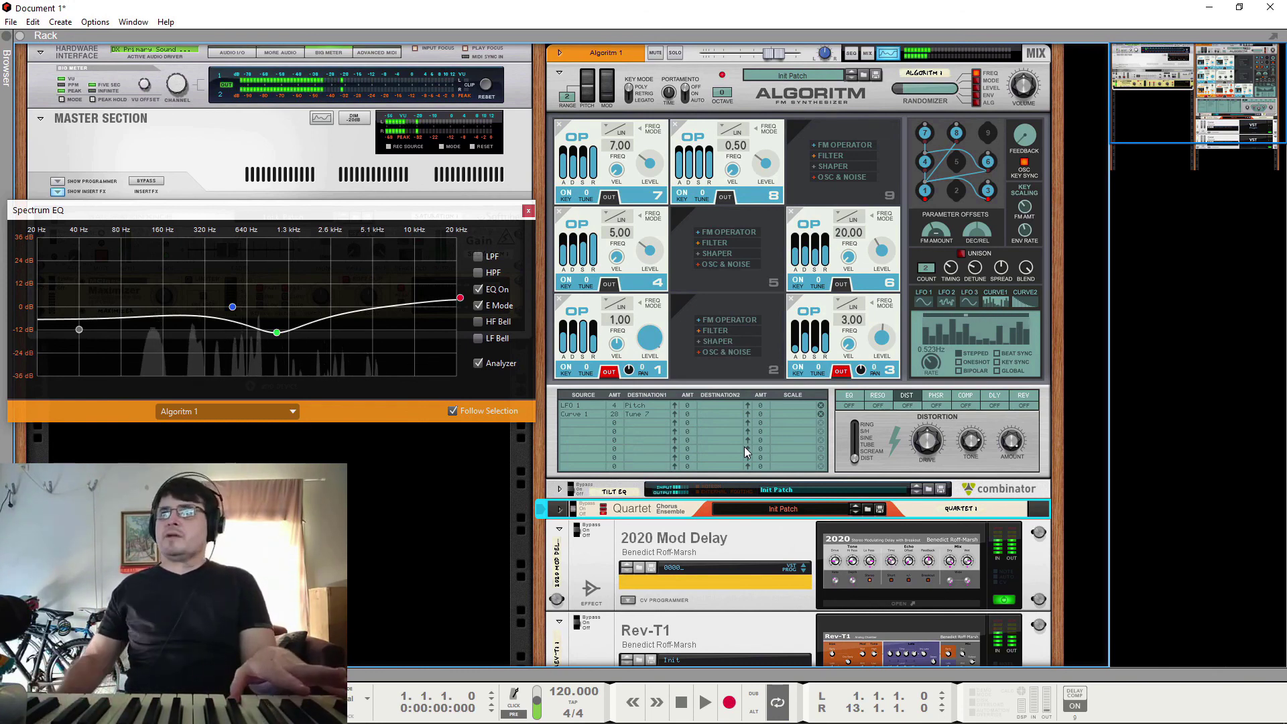
click(478, 290)
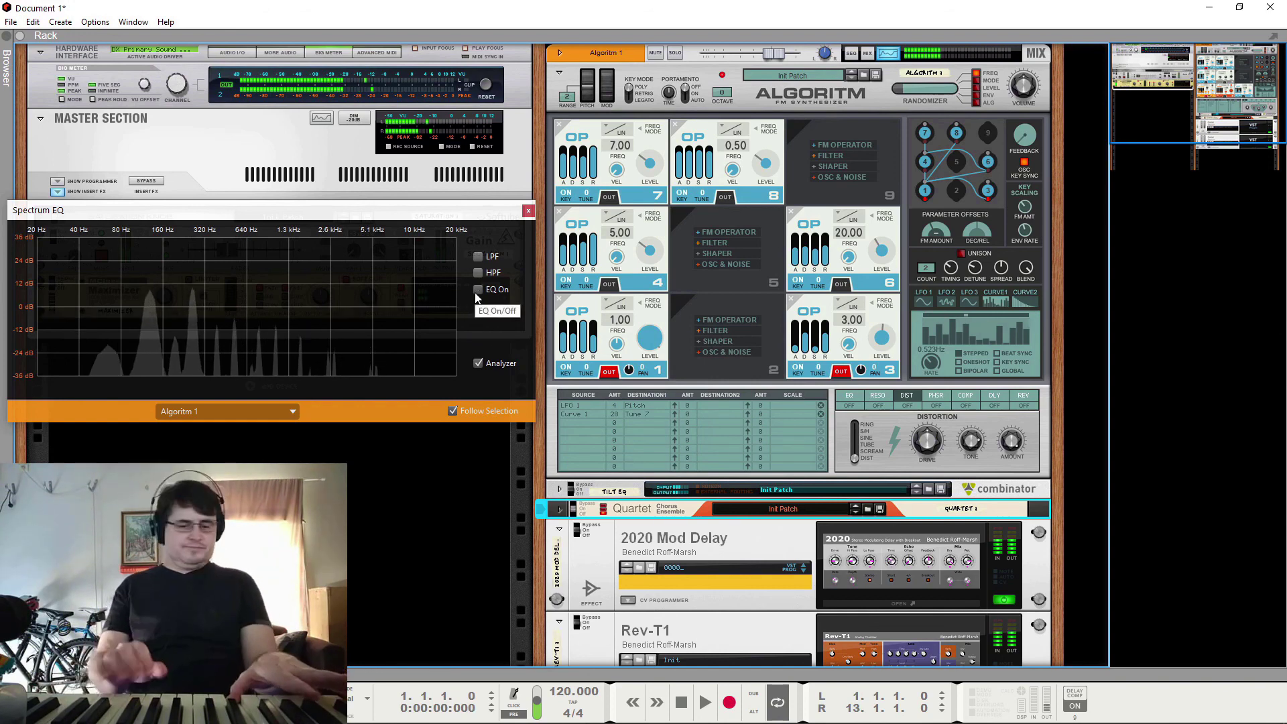